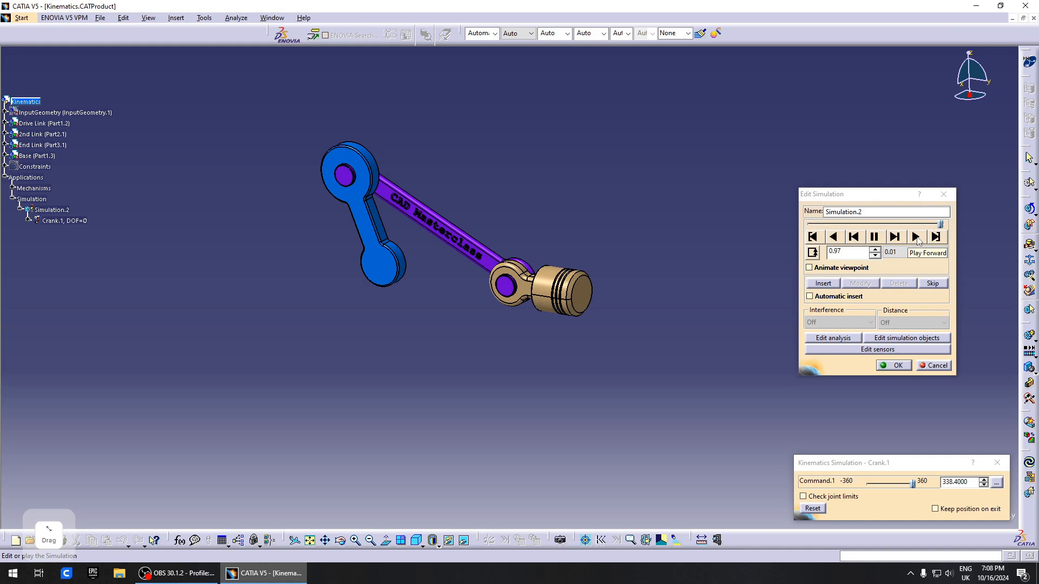
# Play the crank mechanism simulation forward, examine its motion from several angles, and close the simulation.
pyautogui.click(915, 237)
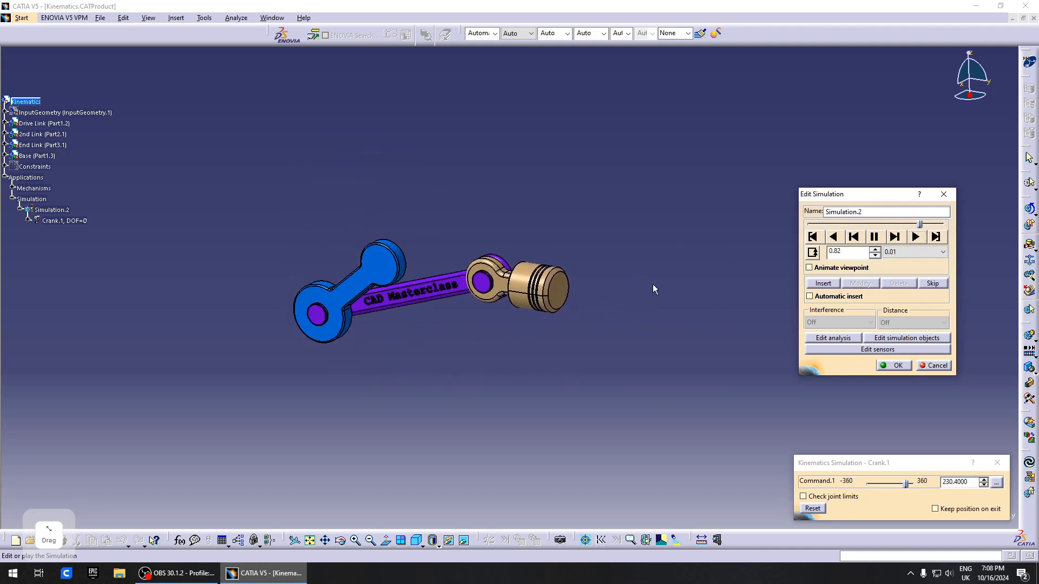
pyautogui.moveTo(647, 286)
pyautogui.mouseDown(button='middle')
pyautogui.moveTo(647, 252)
pyautogui.moveTo(651, 290)
pyautogui.mouseUp(button='middle')
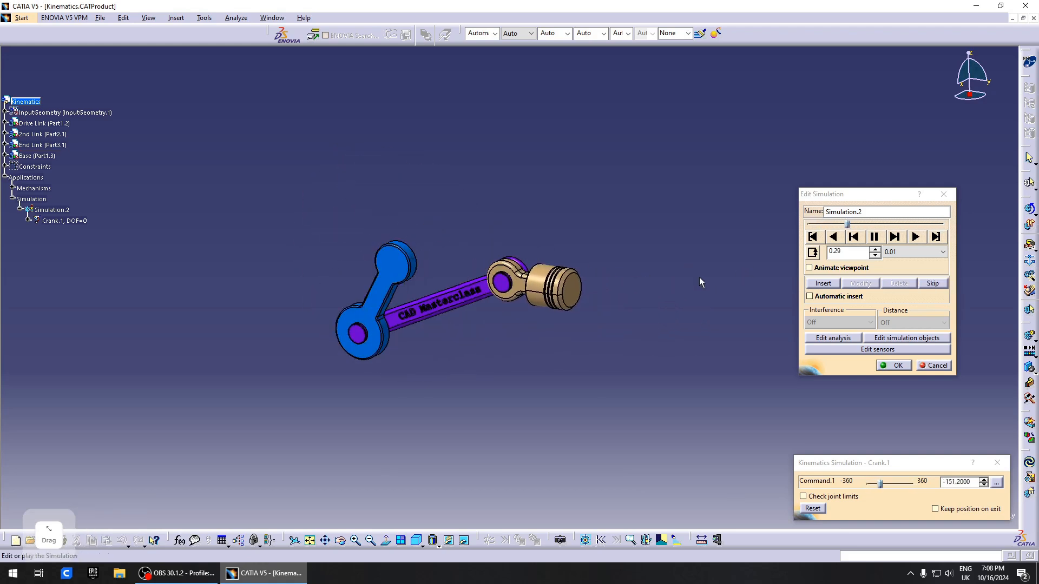
pyautogui.moveTo(700, 277); pyautogui.dragTo(559, 281, button='middle')
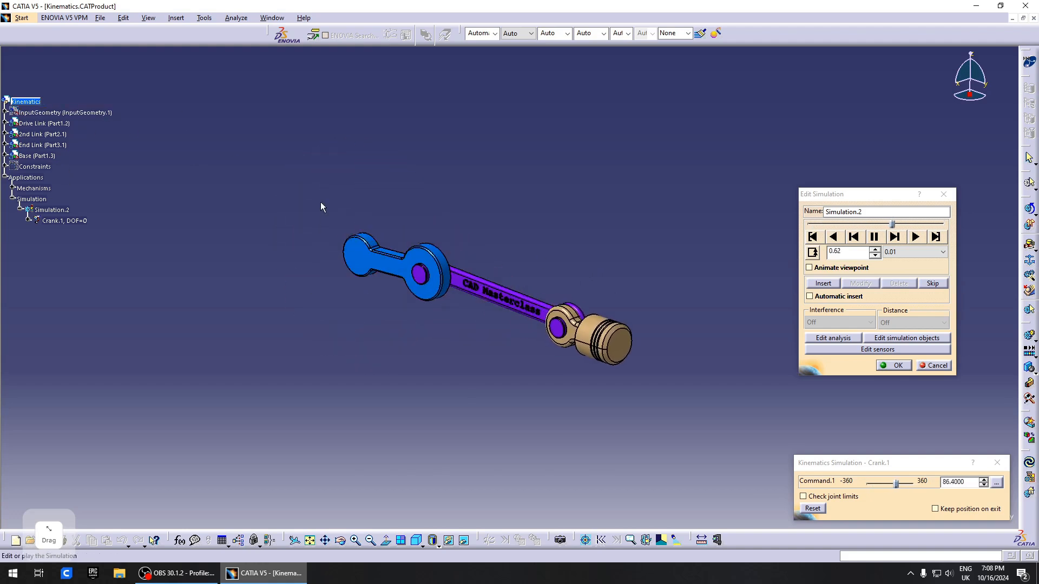
pyautogui.moveTo(594, 265); pyautogui.dragTo(575, 260, button='middle')
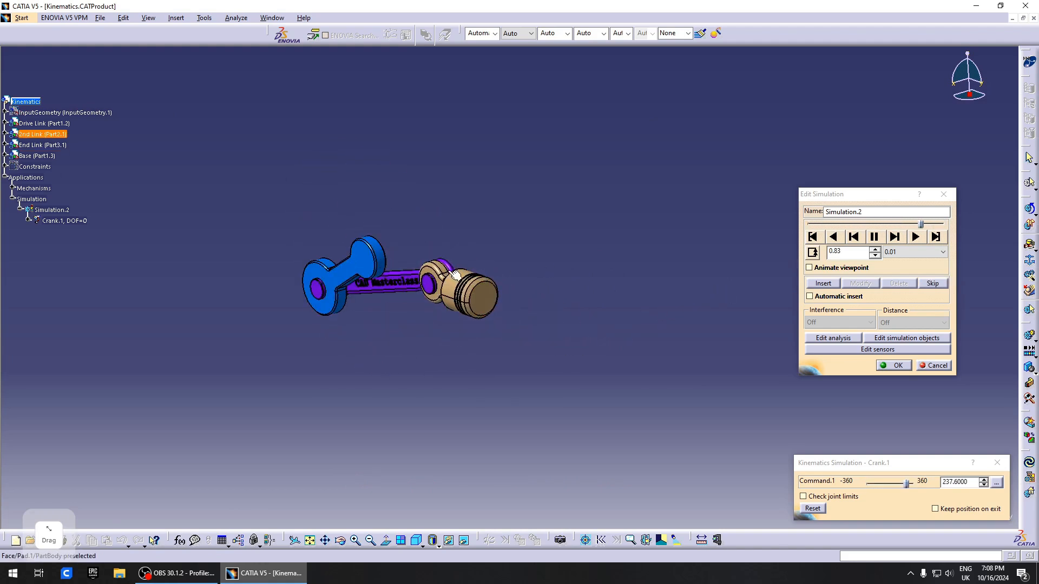
pyautogui.moveTo(380, 253); pyautogui.dragTo(587, 268, button='middle')
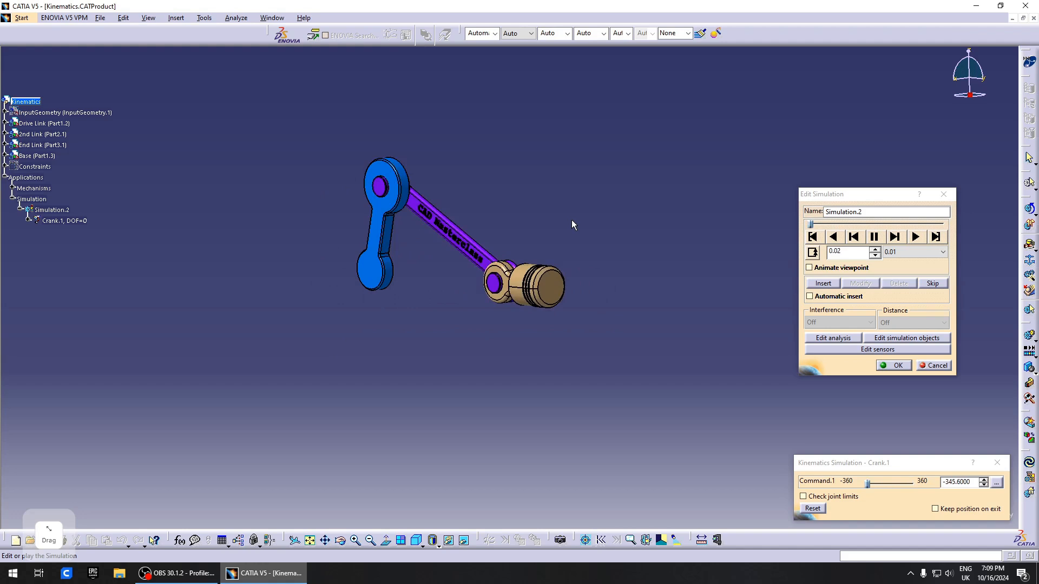
pyautogui.moveTo(572, 218); pyautogui.dragTo(477, 239, button='middle')
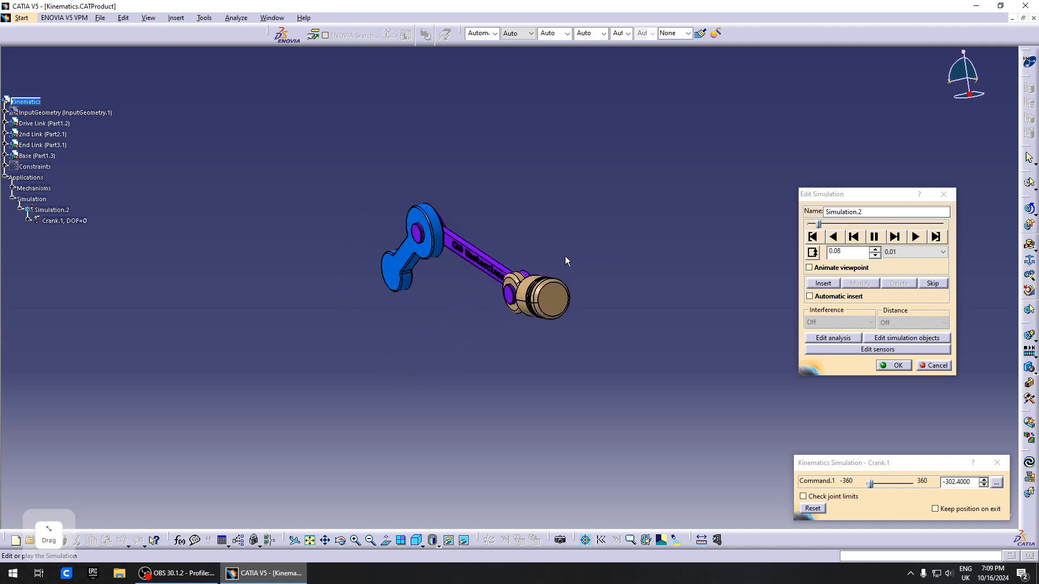
pyautogui.press('Escape')
# Create a new document of type Product.
pyautogui.click(102, 18)
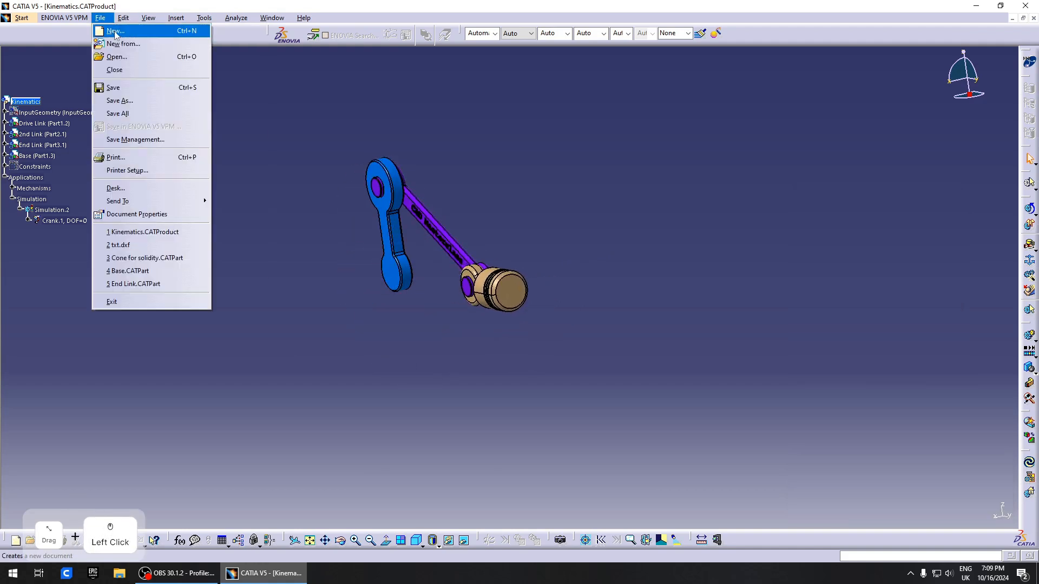
pyautogui.click(115, 32)
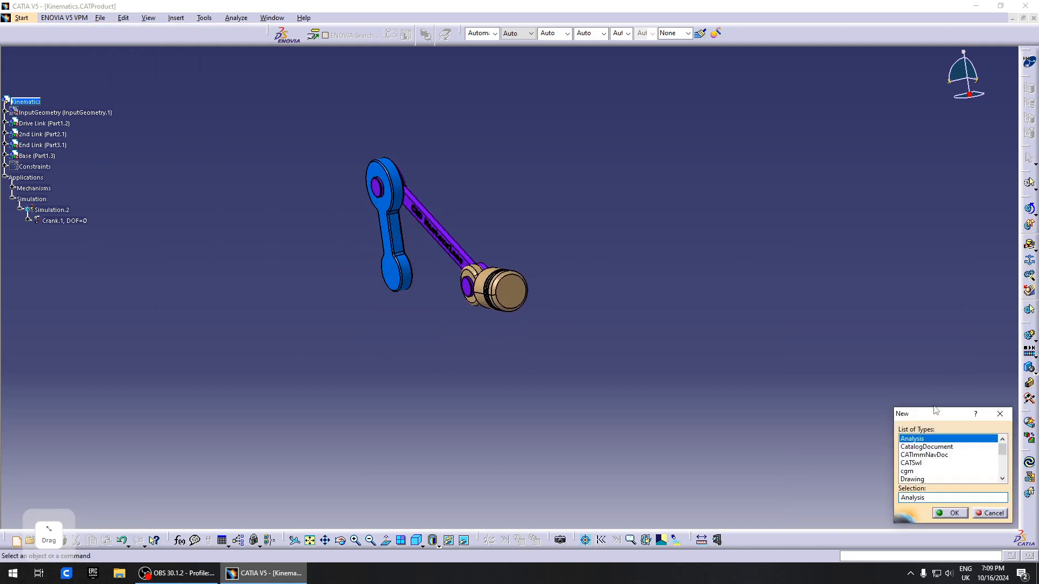
pyautogui.write('Product')
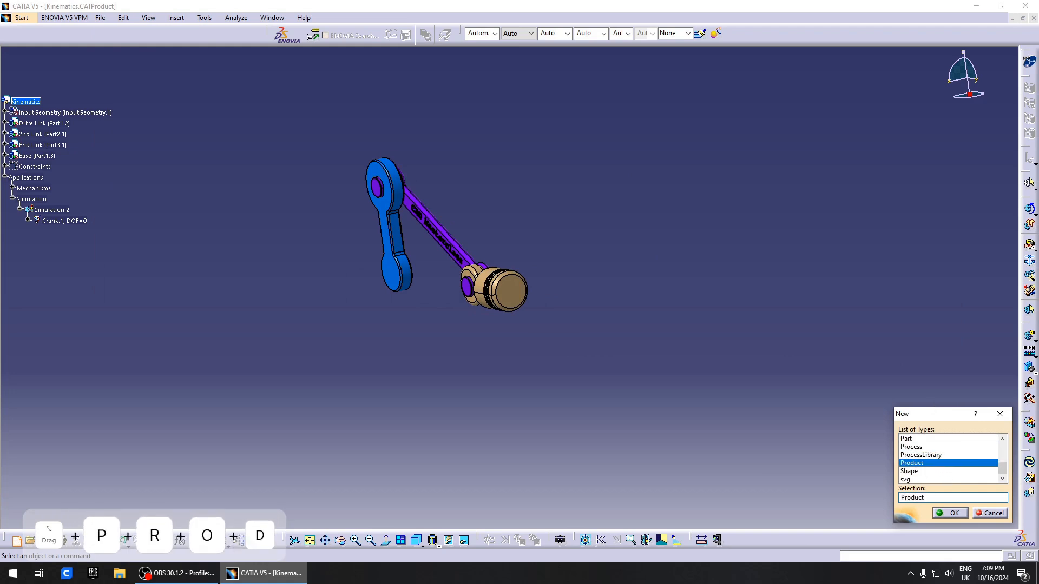
pyautogui.press('Return')
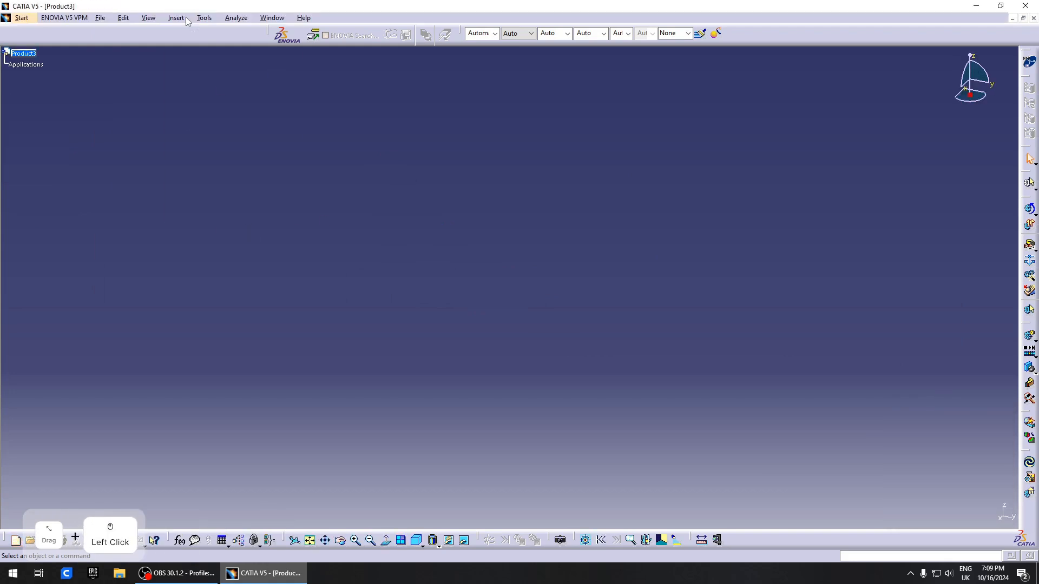
# Insert a new part under the root product and select it in the tree.
pyautogui.click(177, 18)
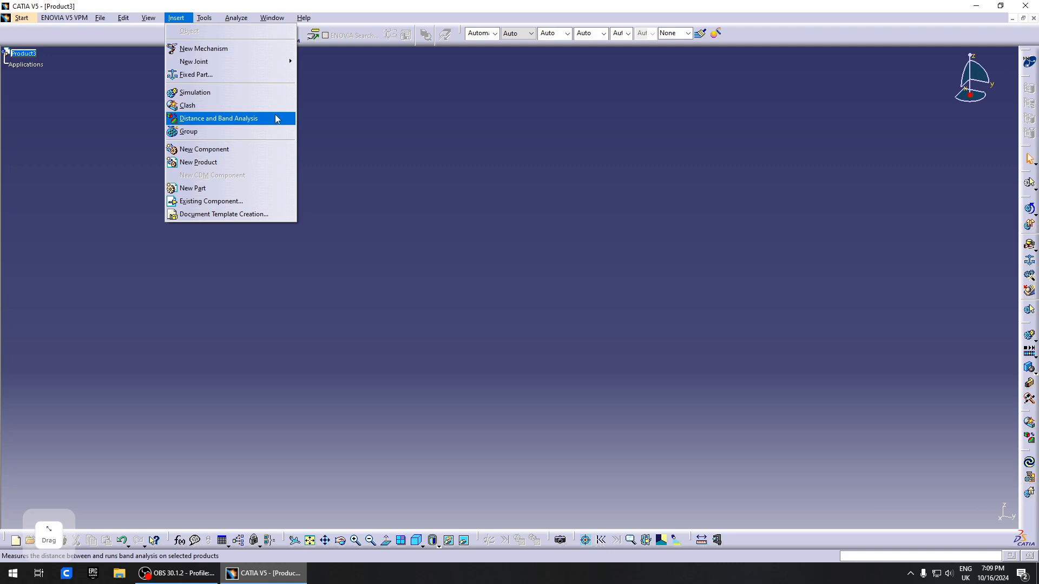
pyautogui.click(233, 190)
pyautogui.click(39, 54)
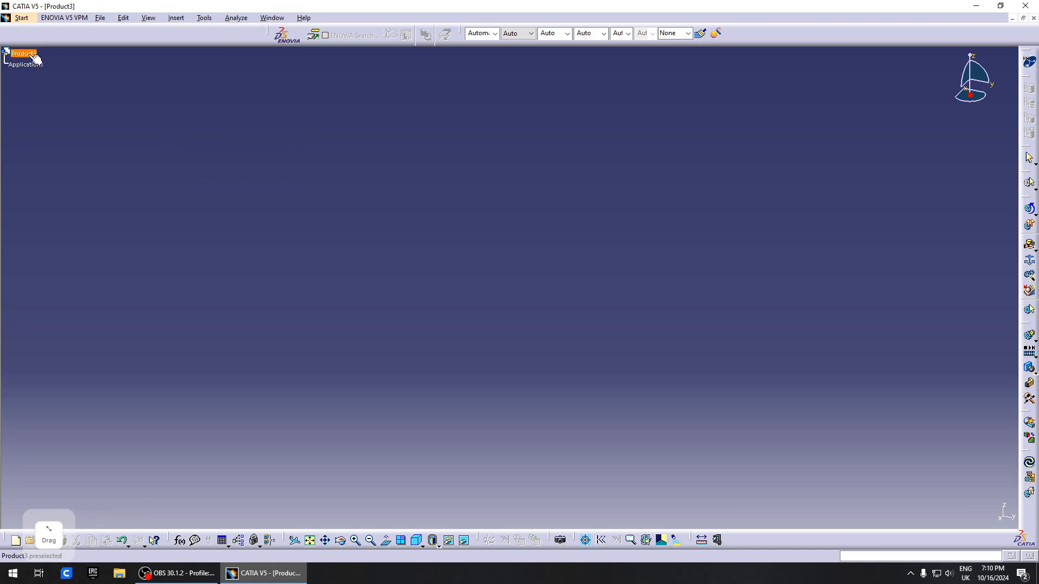
pyautogui.click(38, 64)
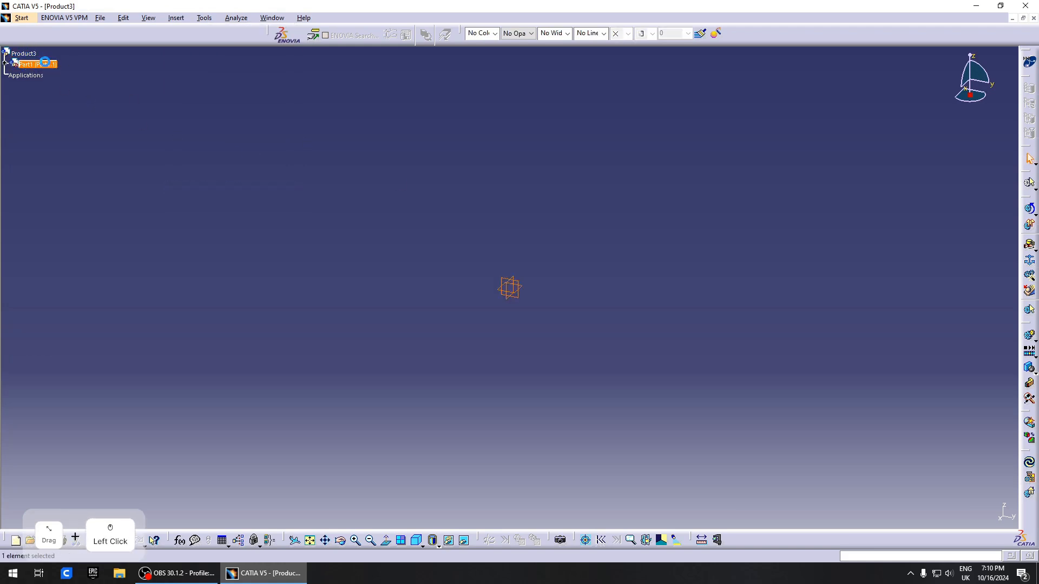
pyautogui.rightClick(464, 219)
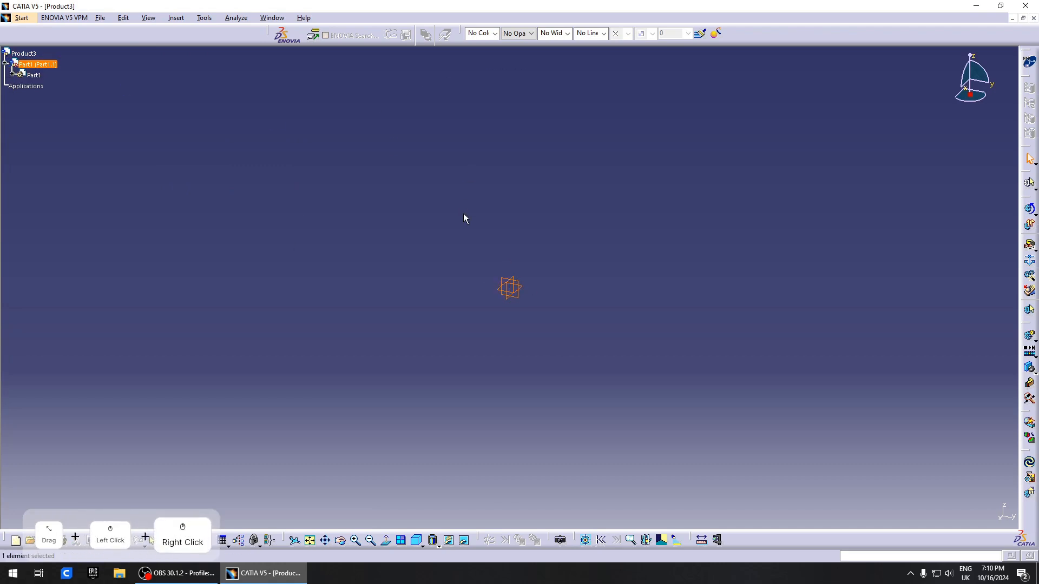
pyautogui.click(52, 67)
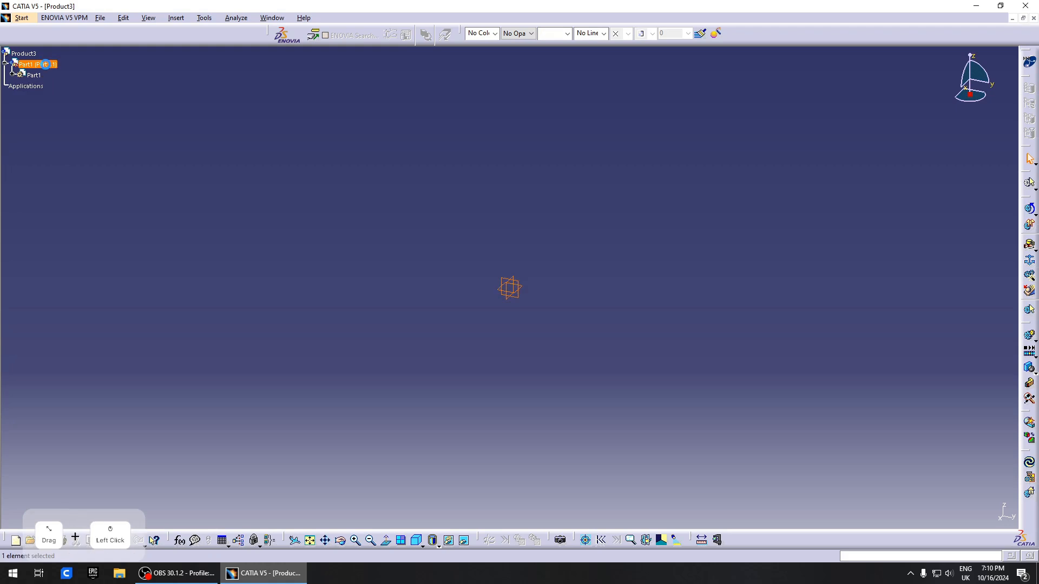
pyautogui.rightClick(52, 67)
# Set the root product's part number to Mechanism.
pyautogui.click(46, 64)
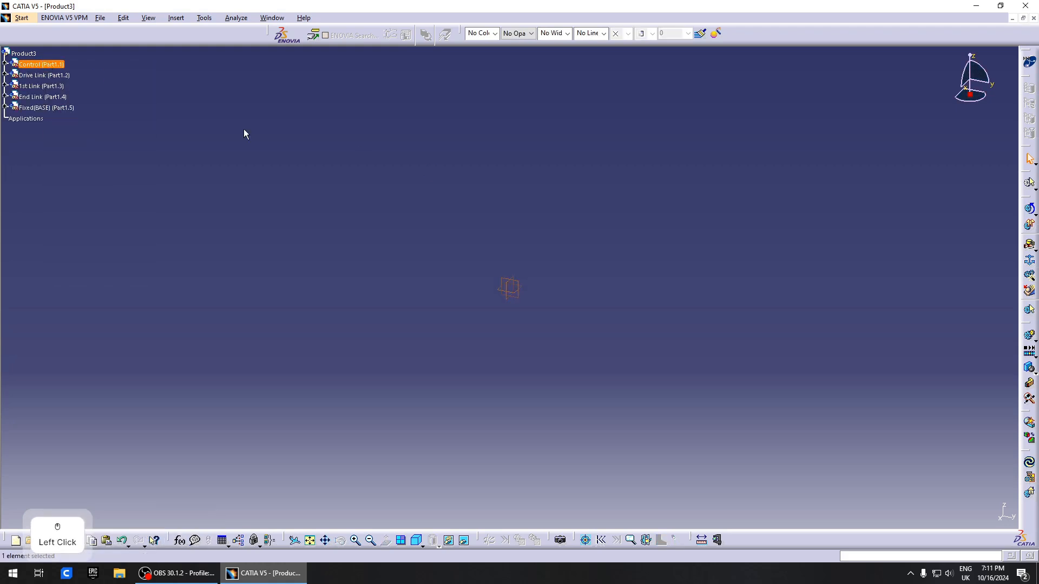
pyautogui.click(259, 136)
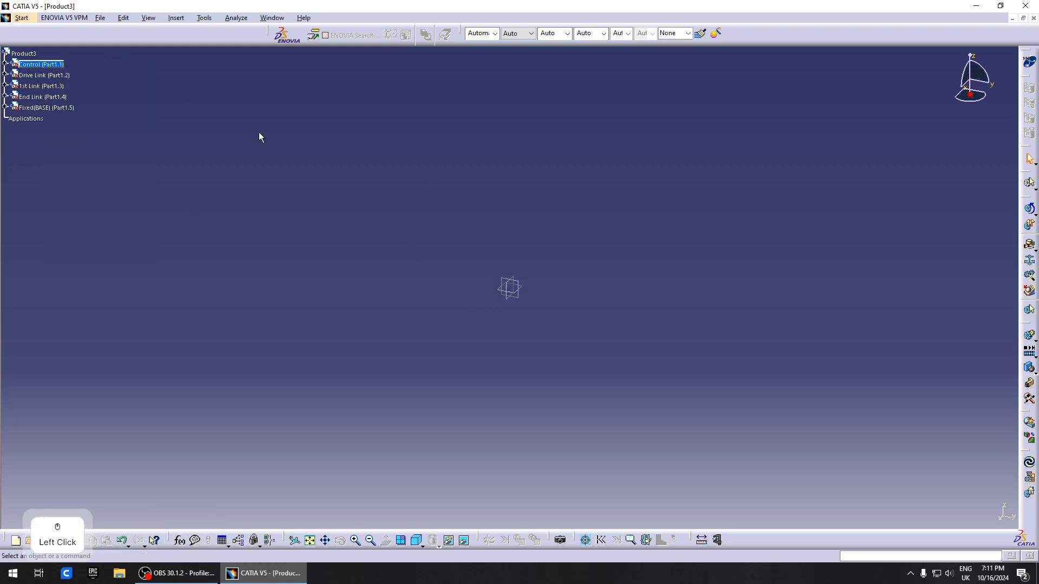
pyautogui.rightClick(37, 57)
pyautogui.click(54, 95)
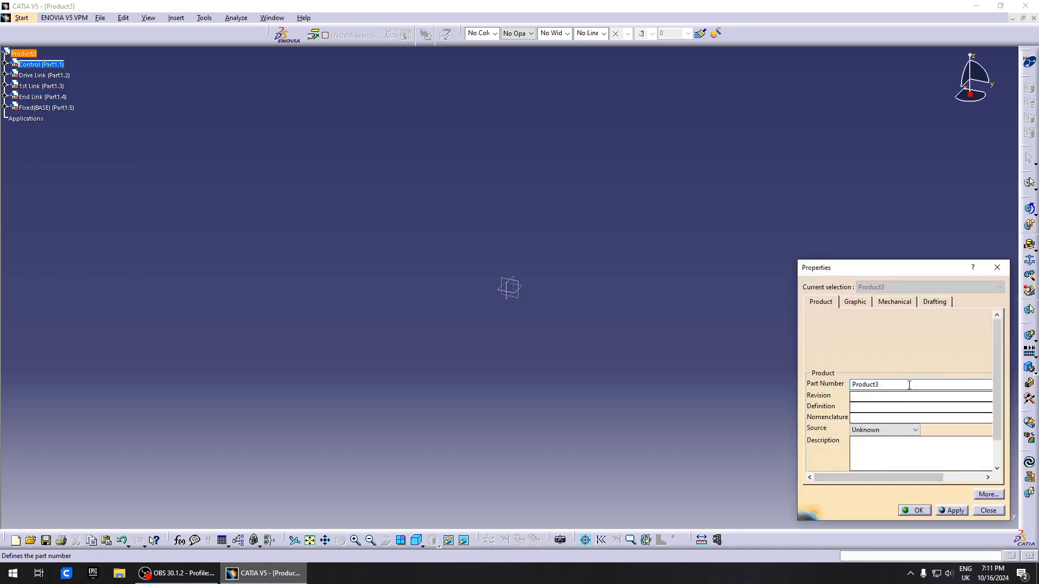
pyautogui.moveTo(909, 386); pyautogui.dragTo(670, 355)
pyautogui.write('Mech')
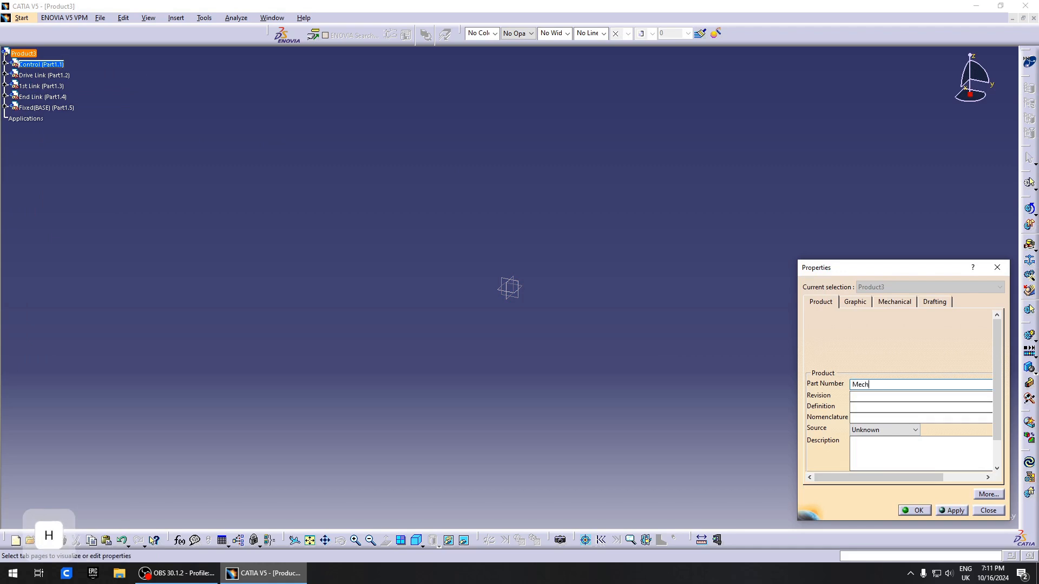
pyautogui.write('anism')
pyautogui.press('Return')
# Activate the Control part for editing, switch to the Generative Shape Design workbench, and dock the floating ENOVIA toolbar.
pyautogui.click(45, 65)
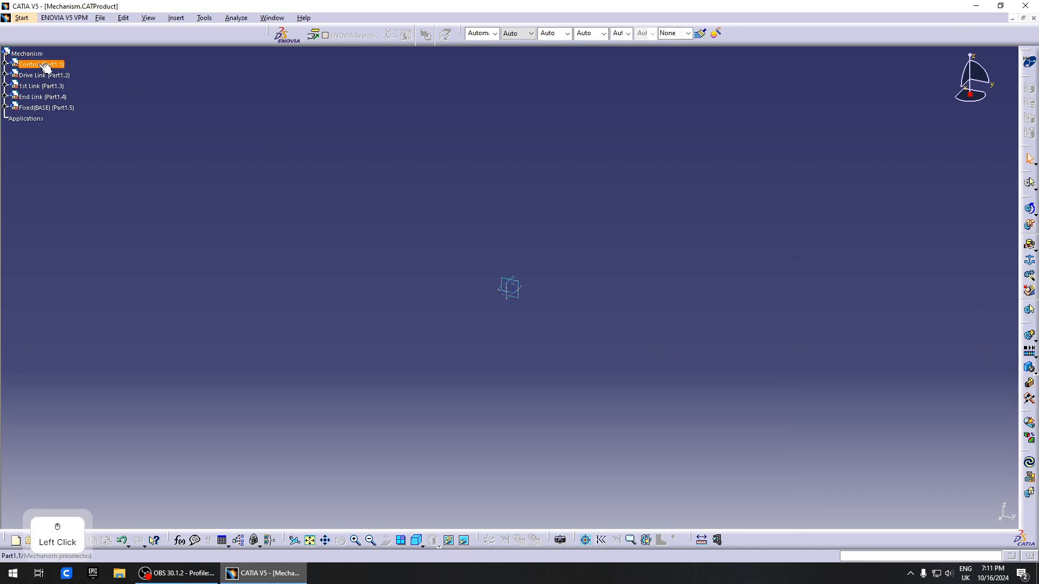
pyautogui.doubleClick(45, 77)
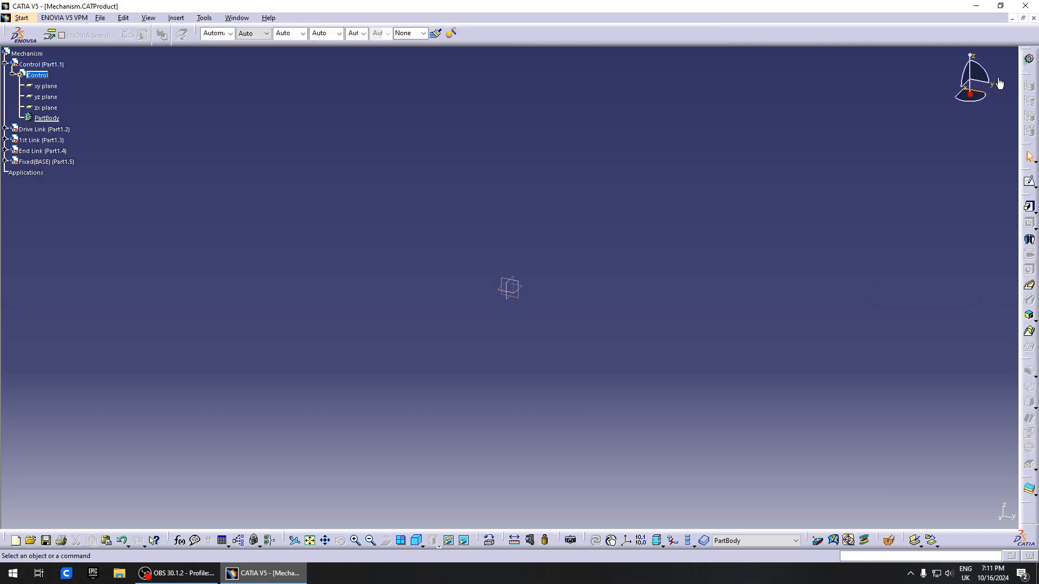
pyautogui.click(1030, 60)
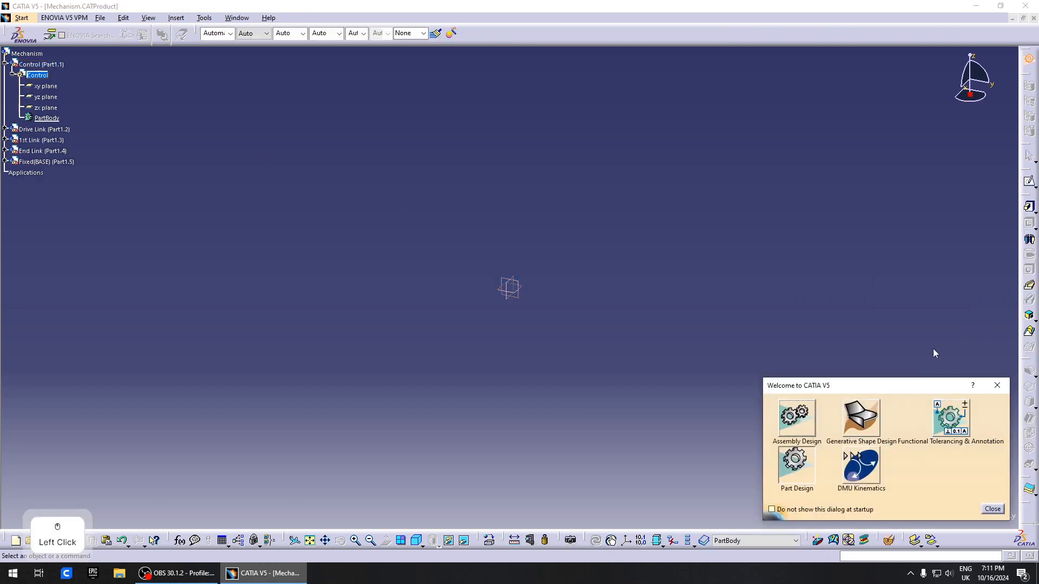
pyautogui.click(849, 412)
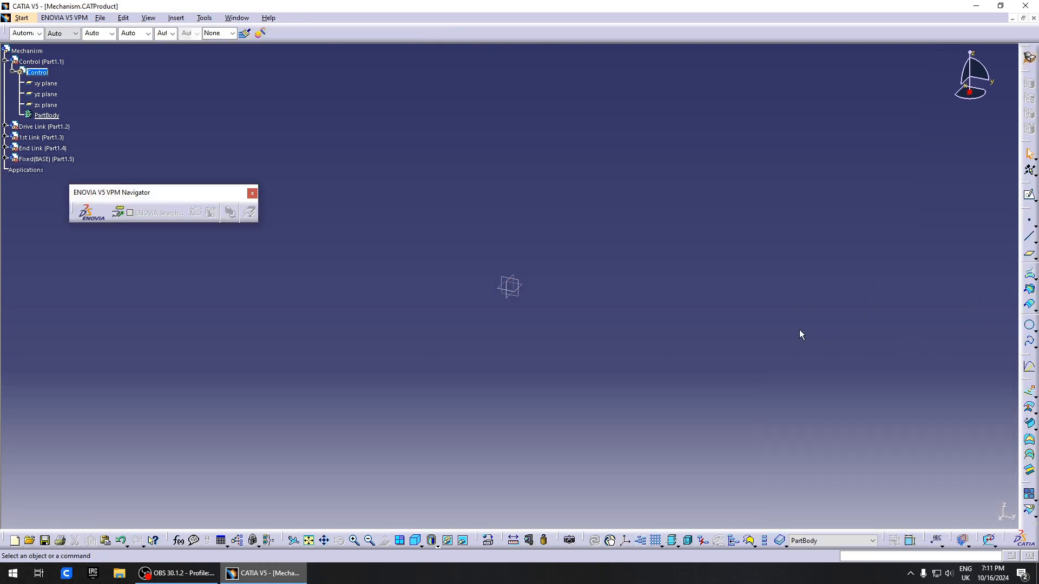
pyautogui.moveTo(338, 27); pyautogui.dragTo(339, 28)
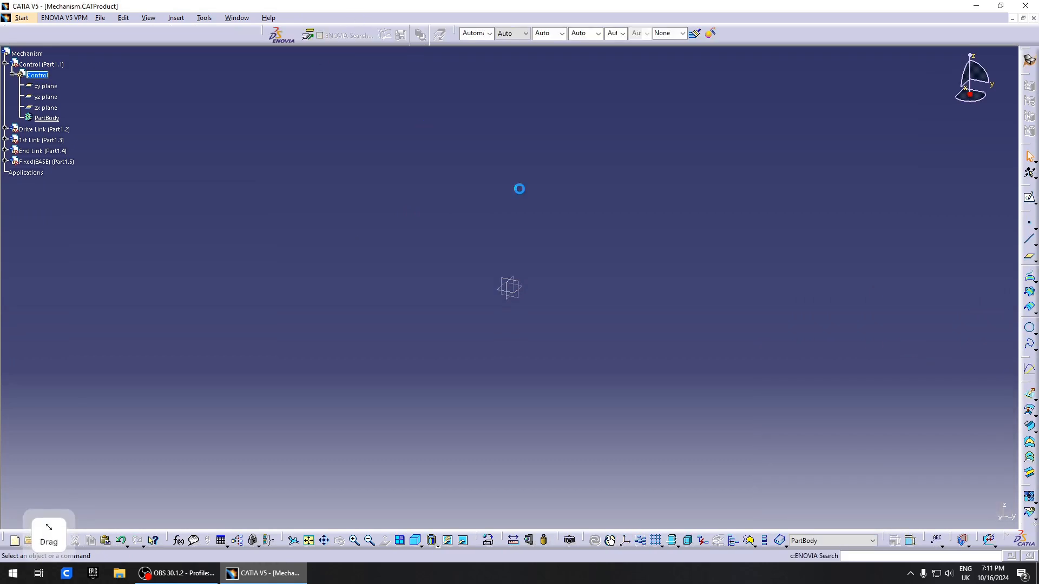
# Start a sketch on the Control part's yz plane and draw a construction circle of about 201 mm radius centred on the origin.
pyautogui.click(524, 286)
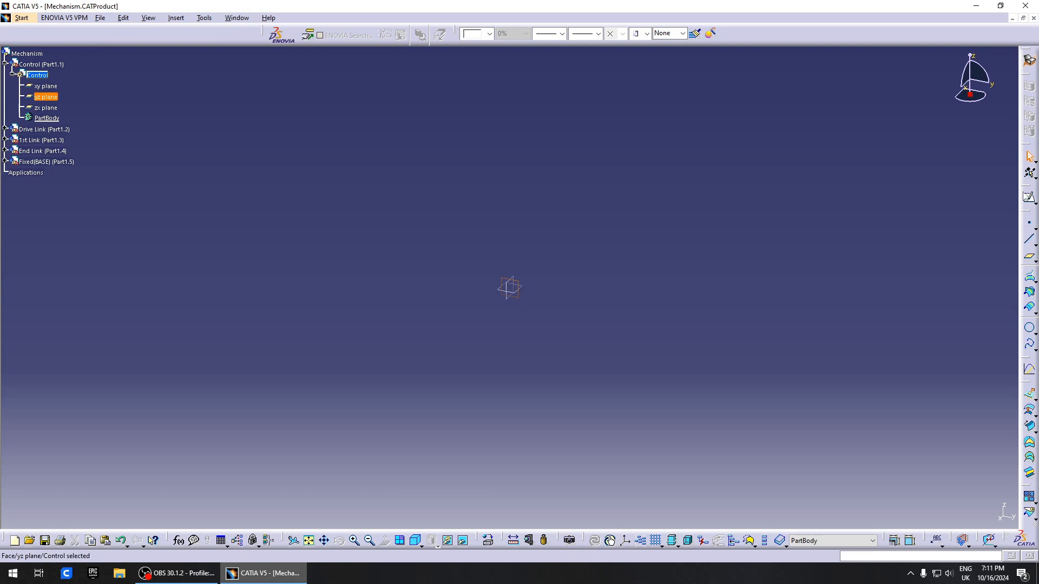
pyautogui.click(1030, 197)
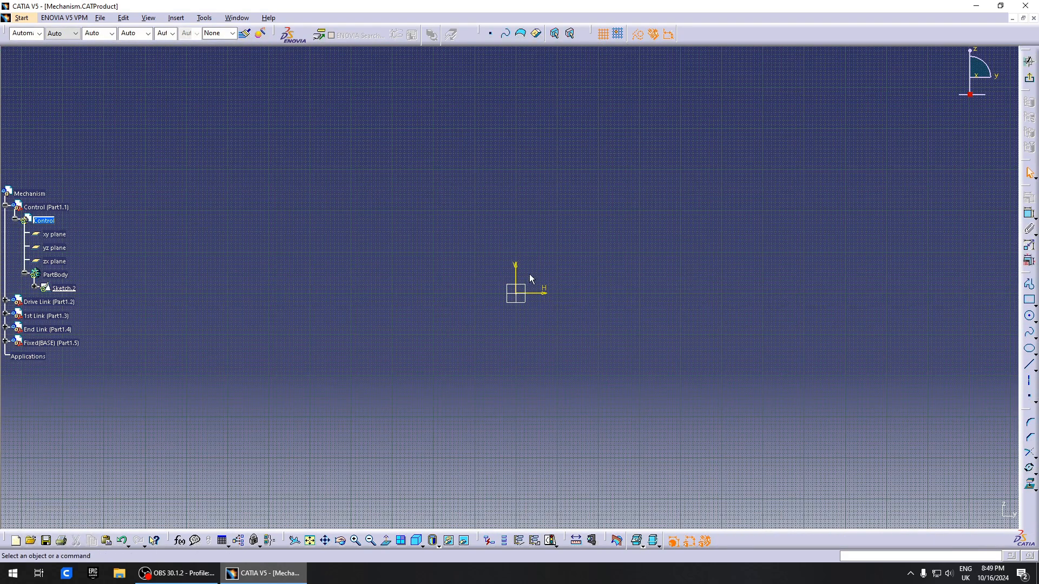
pyautogui.click(1029, 317)
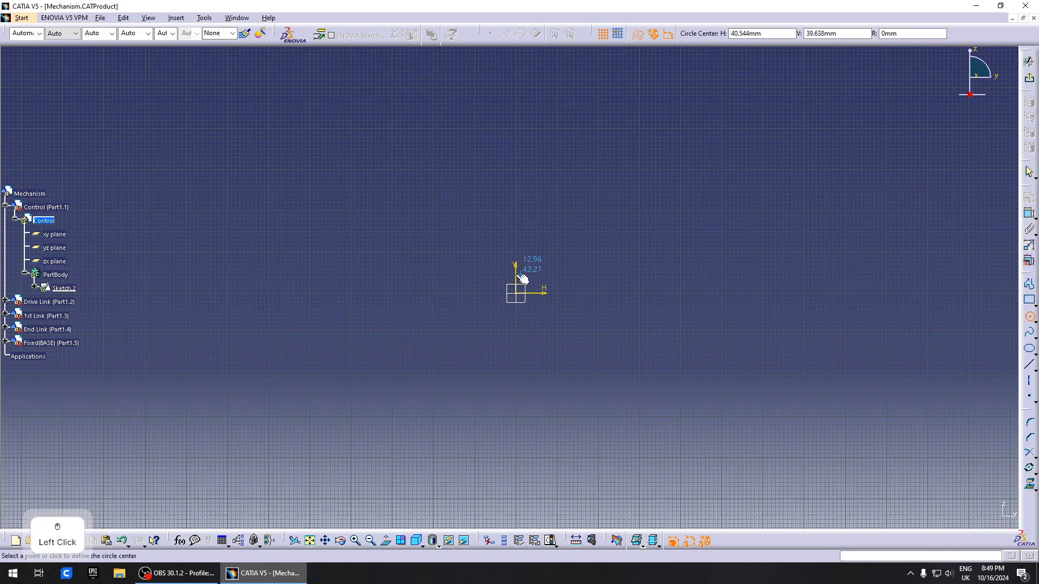
pyautogui.click(520, 297)
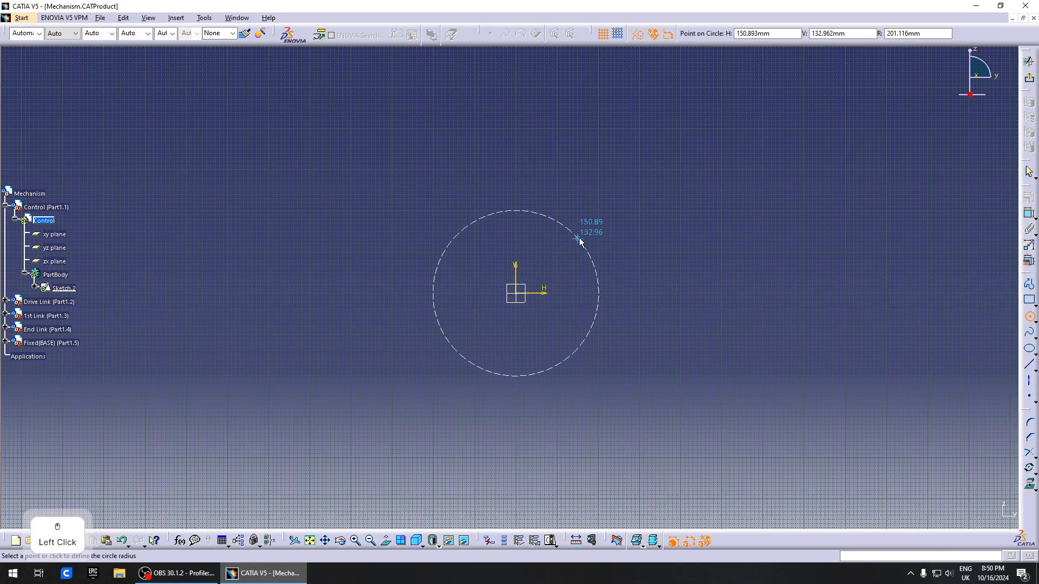
pyautogui.click(579, 240)
# Turn off construction geometry and sketch a line from the origin to the upper-right part of the construction circle.
pyautogui.moveTo(830, 213); pyautogui.dragTo(693, 204, button='middle')
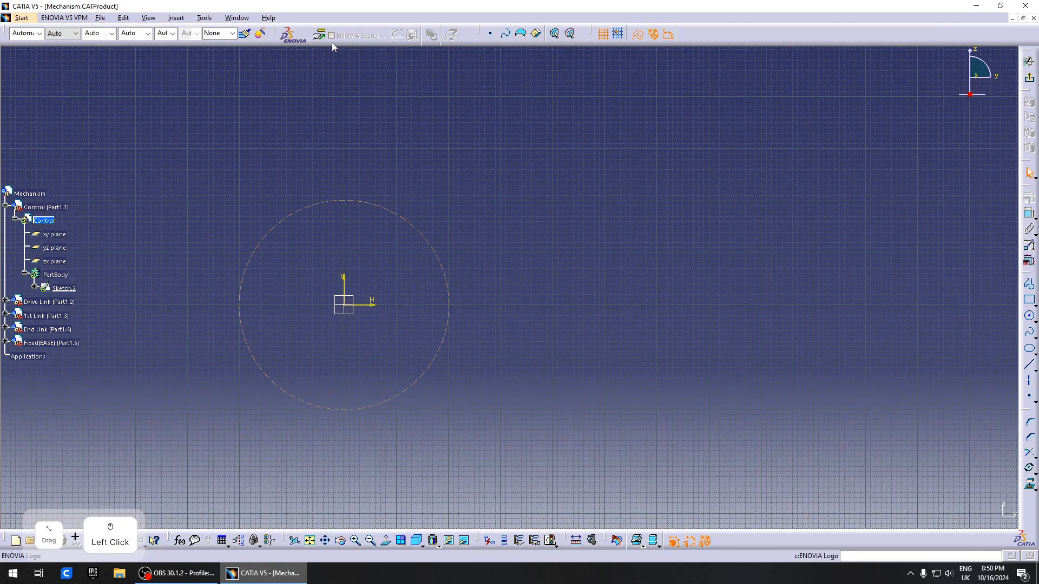
pyautogui.click(637, 38)
pyautogui.click(1030, 366)
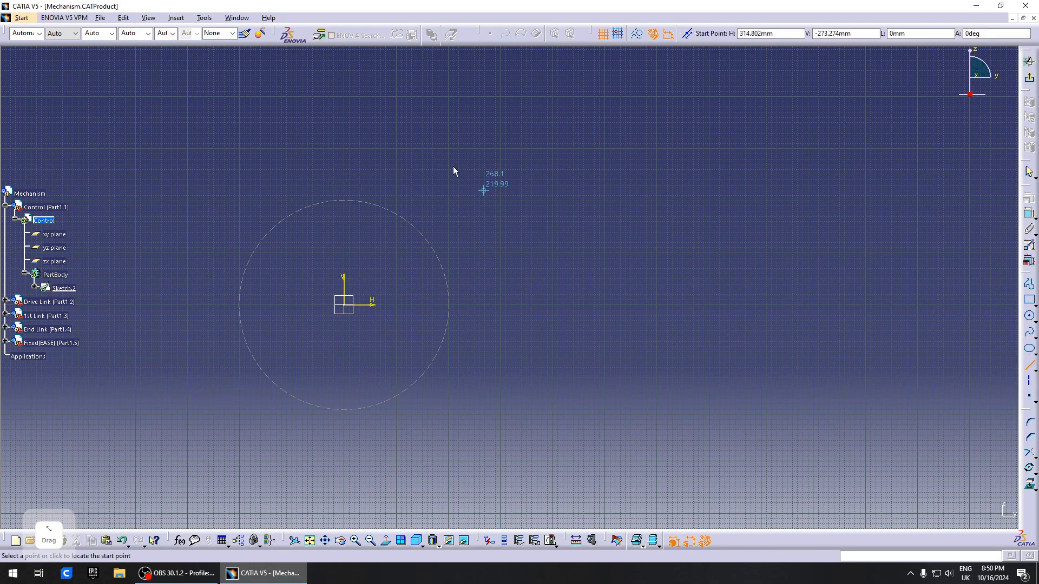
pyautogui.moveTo(539, 261)
pyautogui.mouseDown(button='middle')
pyautogui.moveTo(548, 284)
pyautogui.moveTo(566, 255)
pyautogui.moveTo(564, 317)
pyautogui.mouseUp(button='middle')
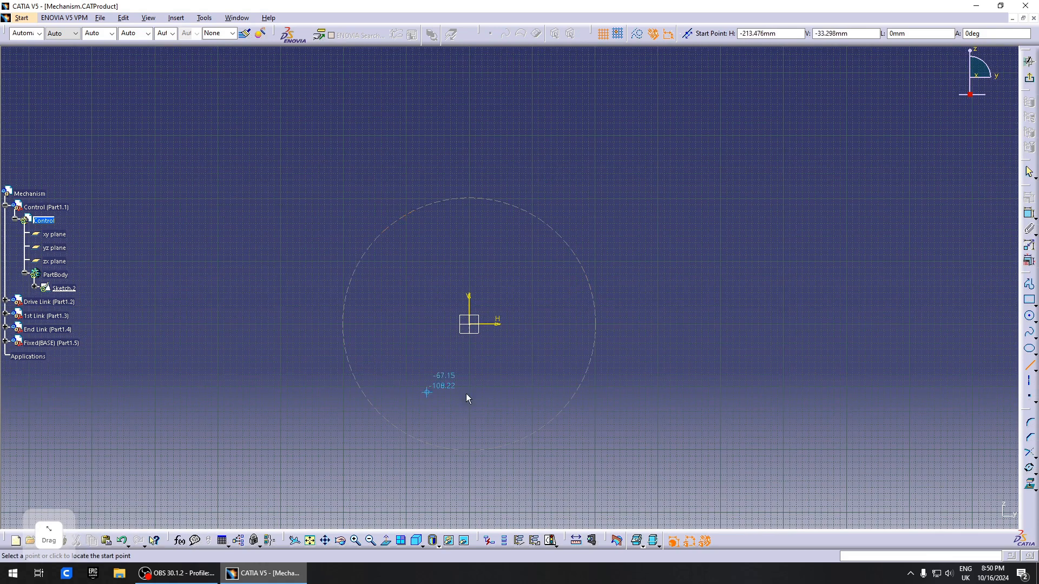
pyautogui.click(470, 324)
pyautogui.click(547, 220)
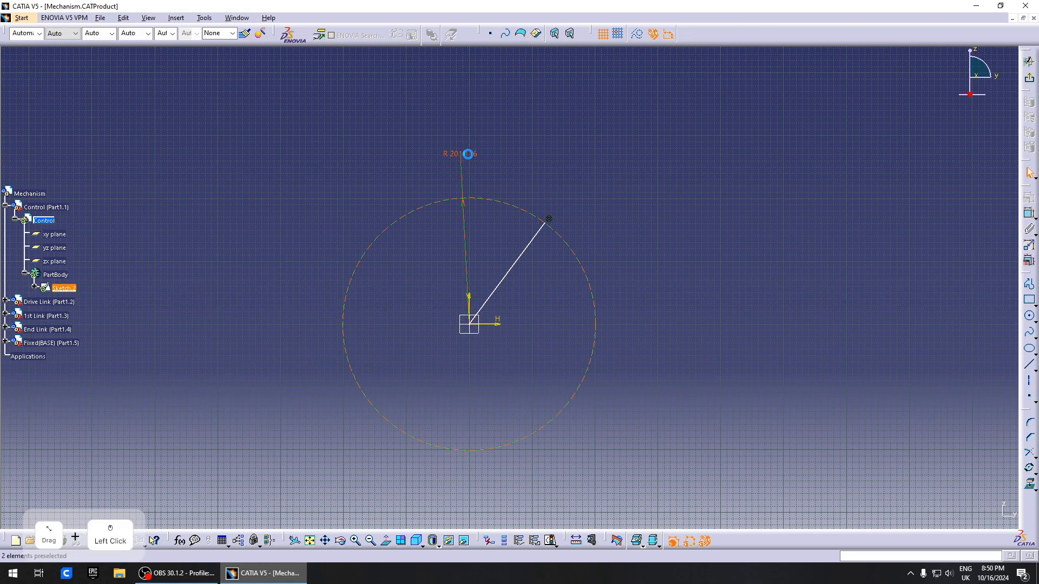
# Set the construction circle's radius constraint to 120 mm.
pyautogui.doubleClick(468, 155)
pyautogui.write('120')
pyautogui.press('Return')
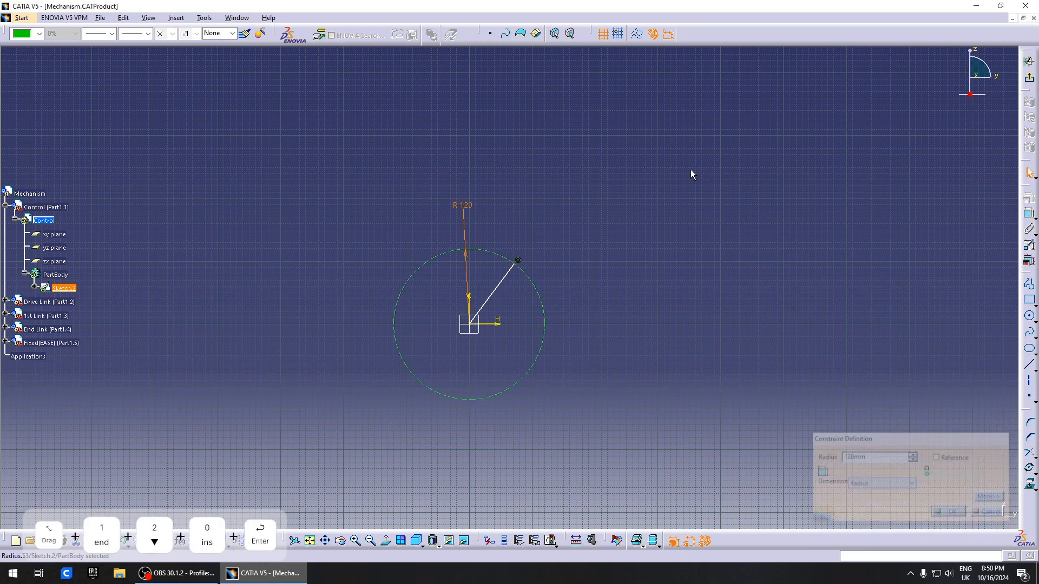
# Sketch a line about 243 mm long from the crank line's outer end down to the horizontal axis, continued by a short horizontal line.
pyautogui.moveTo(563, 284)
pyautogui.mouseDown(button='middle')
pyautogui.moveTo(610, 326)
pyautogui.moveTo(579, 316)
pyautogui.mouseUp(button='middle')
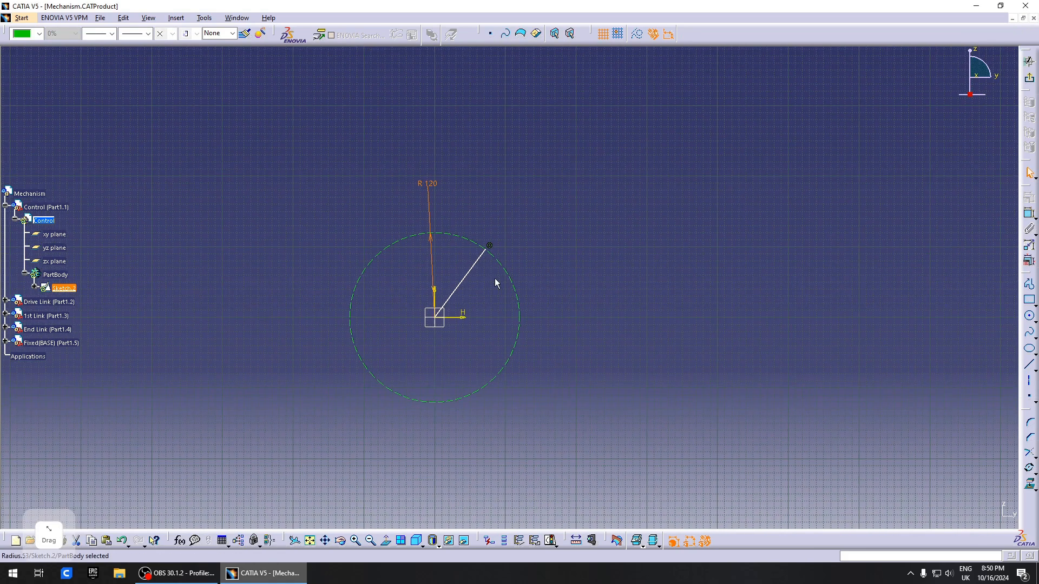
pyautogui.click(1030, 348)
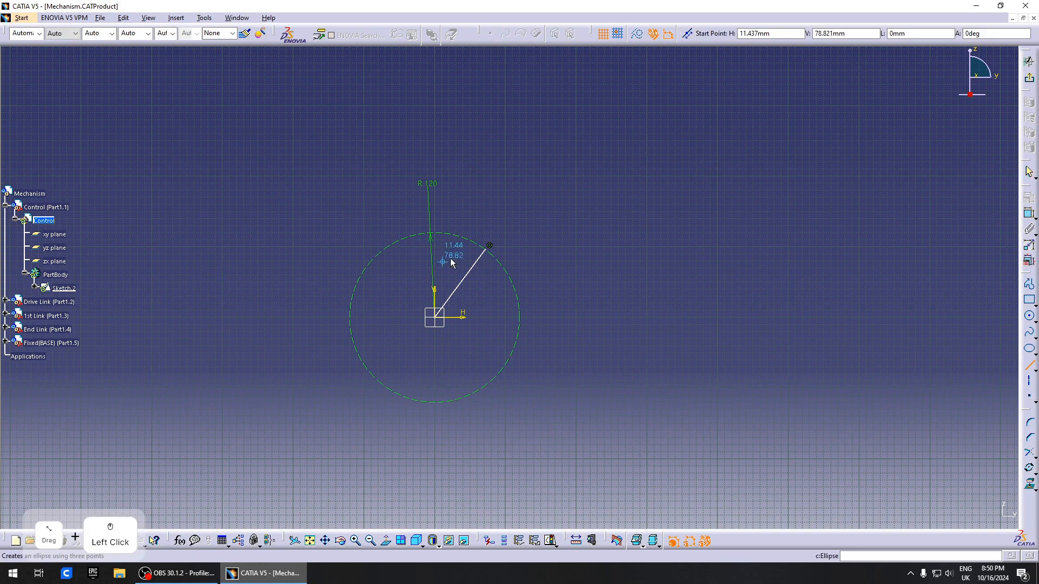
pyautogui.click(644, 321)
pyautogui.moveTo(896, 294); pyautogui.dragTo(745, 282, button='middle')
pyautogui.click(1029, 364)
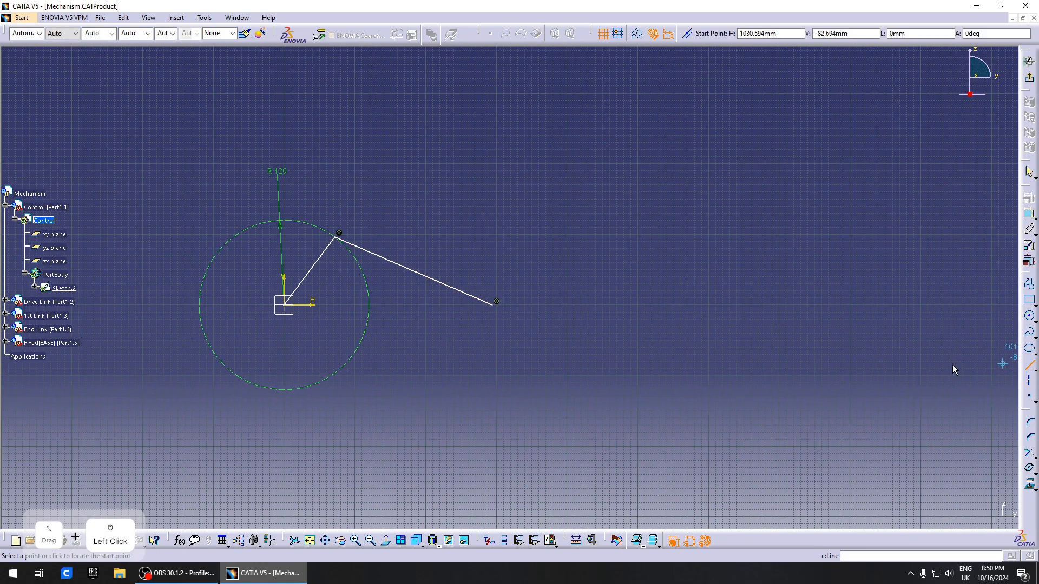
pyautogui.click(567, 306)
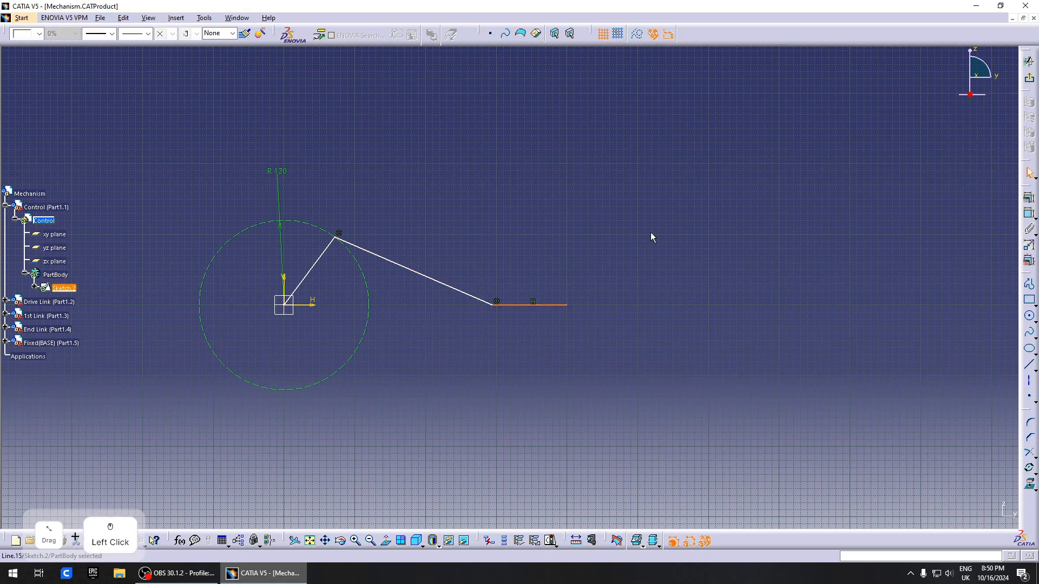
# Dimension the short horizontal line's length and set it to 50 mm.
pyautogui.doubleClick(594, 239)
pyautogui.write('50')
pyautogui.press('Return')
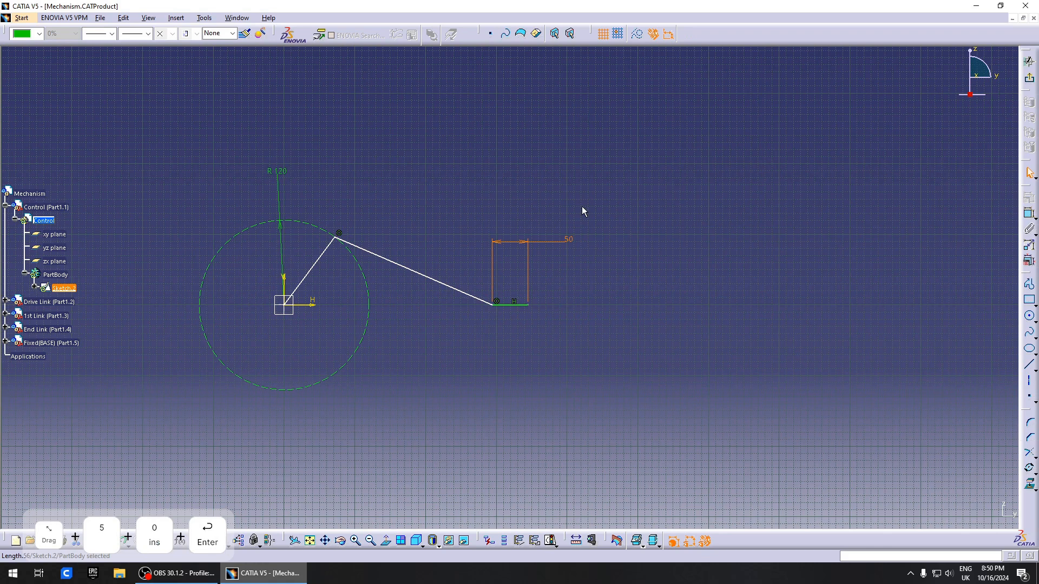
# Dimension the sloped connecting line's length and set it to 240 mm.
pyautogui.click(595, 291)
pyautogui.moveTo(593, 292); pyautogui.dragTo(594, 273, button='middle')
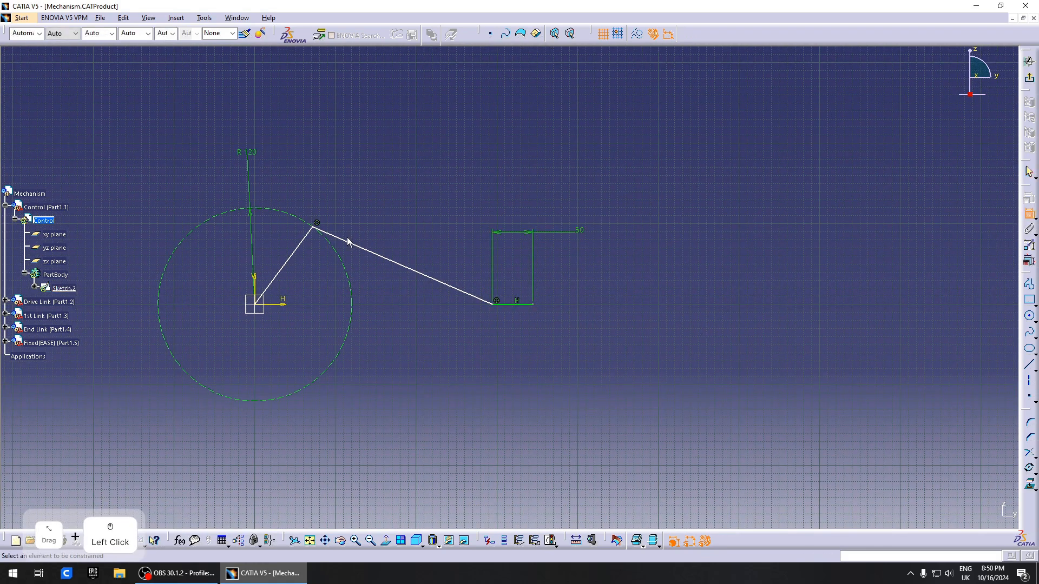
pyautogui.click(389, 222)
pyautogui.doubleClick(409, 223)
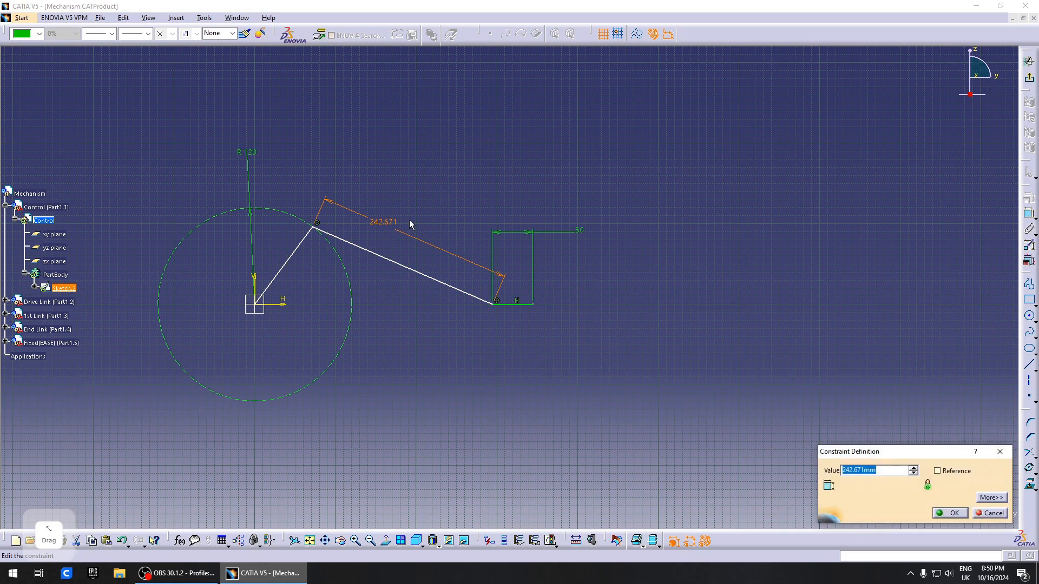
pyautogui.write('240')
pyautogui.press('Return')
# Change the sloped connecting line's length constraint to 220 mm.
pyautogui.click(384, 225)
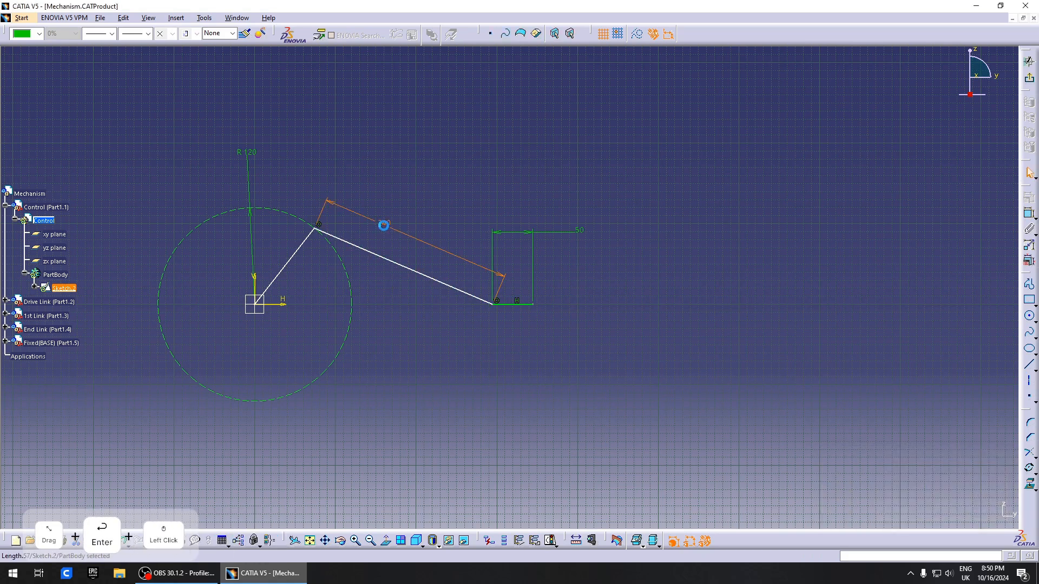
pyautogui.doubleClick(384, 225)
pyautogui.press('Return')
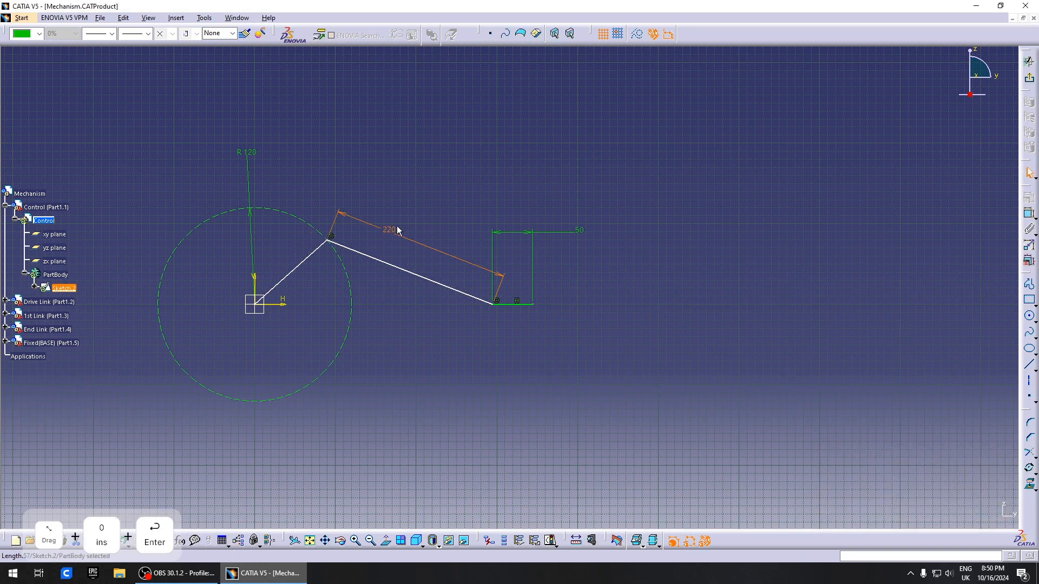
# Rotate the crank line around the construction circle to examine how the connected lines move.
pyautogui.click(836, 285)
pyautogui.keyDown('ctrl'); pyautogui.moveTo(836, 285); pyautogui.dragTo(476, 217, button='middle'); pyautogui.keyUp('ctrl')
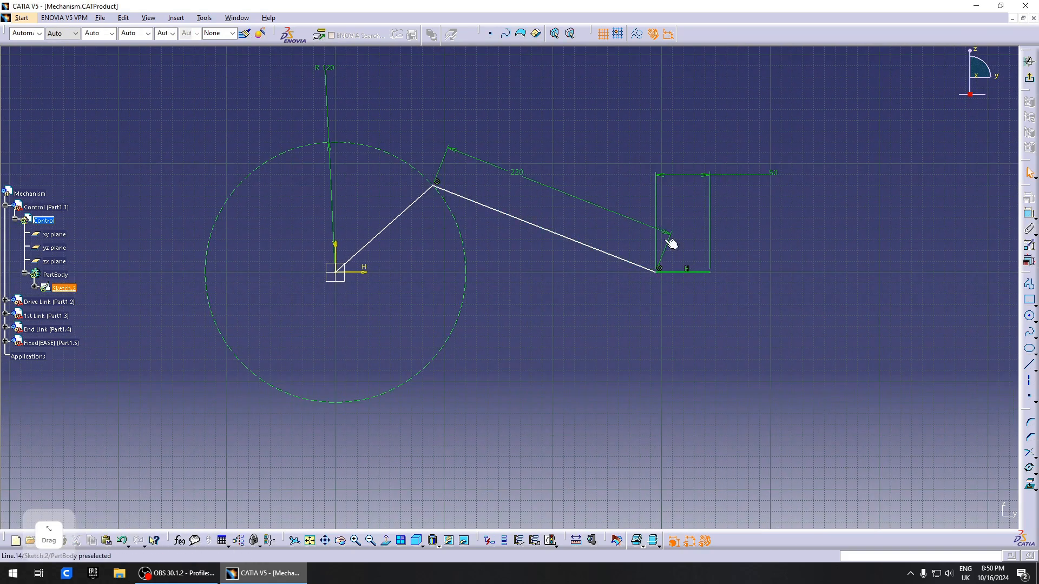
pyautogui.keyDown('ctrl'); pyautogui.moveTo(671, 245); pyautogui.dragTo(490, 245, button='middle'); pyautogui.keyUp('ctrl')
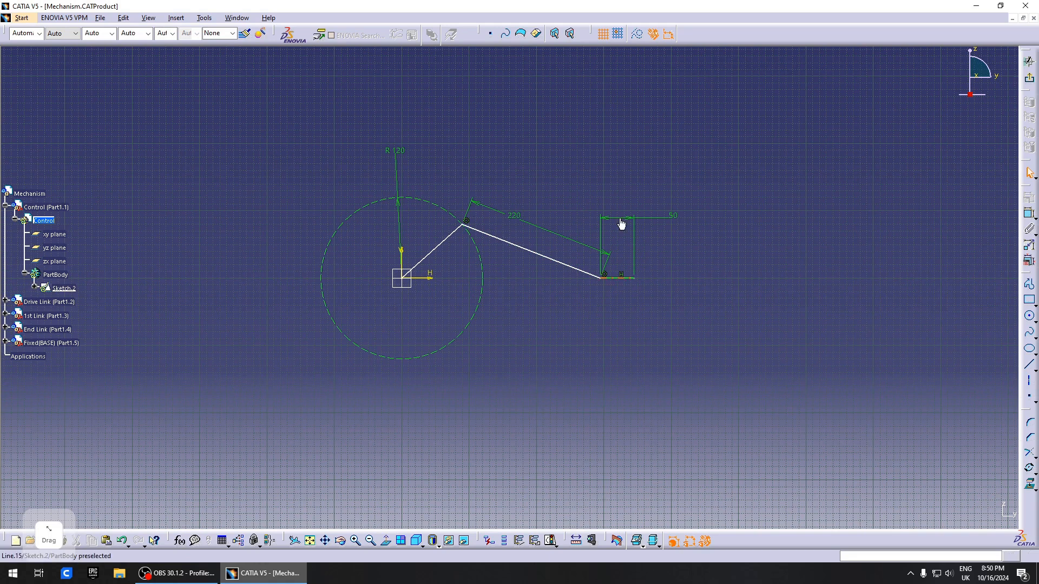
pyautogui.keyDown('ctrl'); pyautogui.moveTo(700, 283); pyautogui.dragTo(716, 314, button='middle'); pyautogui.keyUp('ctrl')
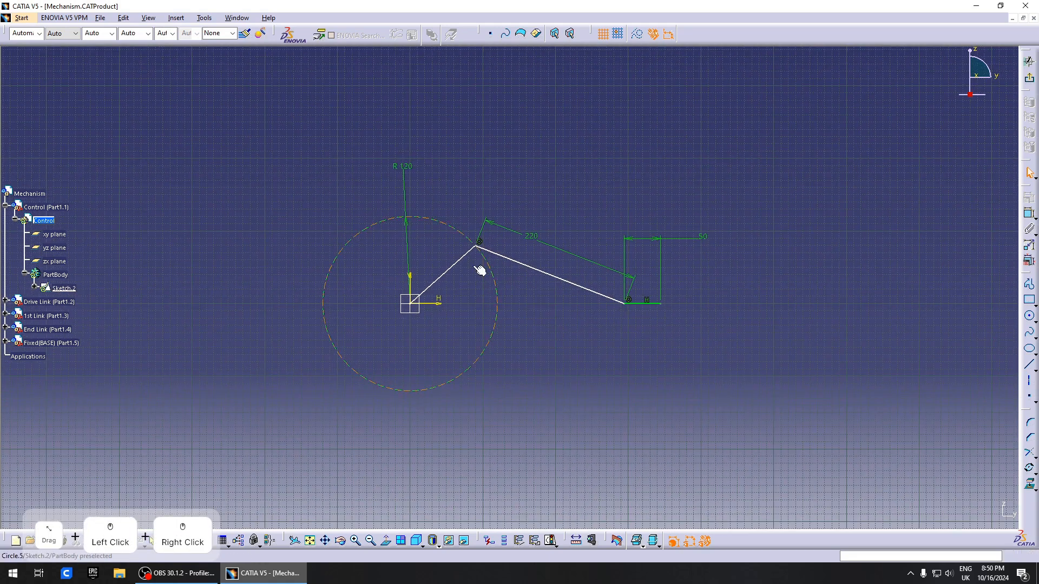
pyautogui.moveTo(480, 270); pyautogui.dragTo(416, 360)
pyautogui.moveTo(354, 273)
pyautogui.mouseDown()
pyautogui.moveTo(424, 202)
pyautogui.moveTo(547, 343)
pyautogui.moveTo(399, 374)
pyautogui.moveTo(326, 300)
pyautogui.moveTo(324, 259)
pyautogui.moveTo(366, 201)
pyautogui.moveTo(447, 186)
pyautogui.moveTo(532, 298)
pyautogui.moveTo(425, 381)
pyautogui.moveTo(344, 338)
pyautogui.moveTo(331, 326)
pyautogui.moveTo(345, 321)
pyautogui.mouseUp()
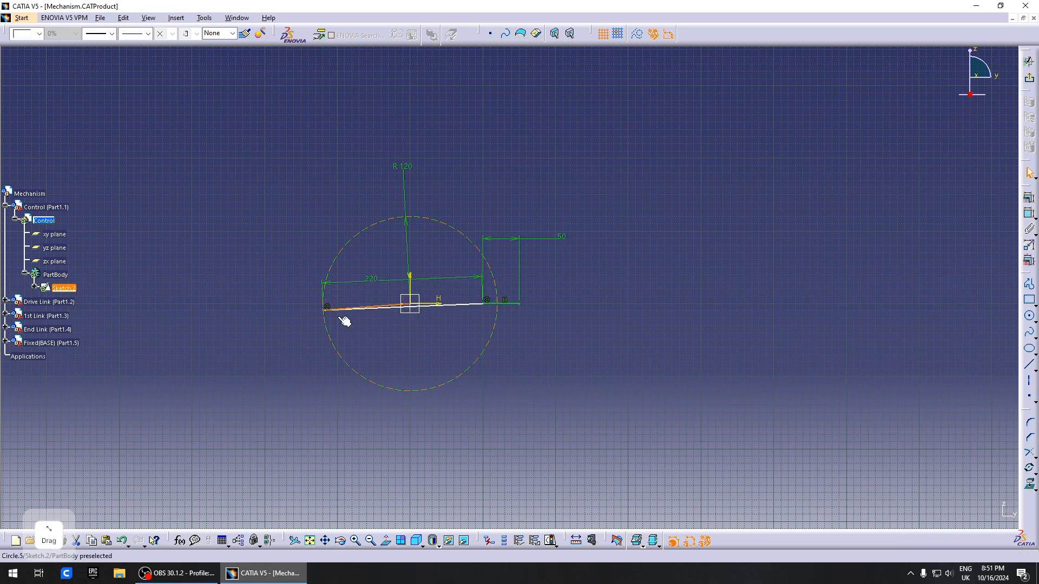
pyautogui.click(499, 304)
pyautogui.click(499, 304)
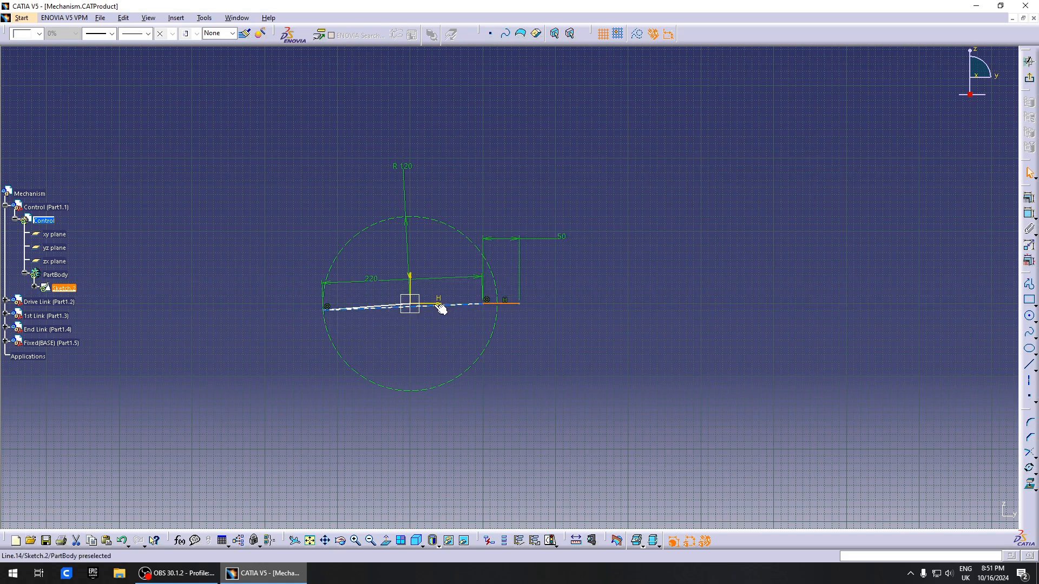
pyautogui.moveTo(371, 310)
pyautogui.mouseDown()
pyautogui.moveTo(348, 269)
pyautogui.moveTo(529, 209)
pyautogui.moveTo(399, 413)
pyautogui.moveTo(397, 153)
pyautogui.moveTo(554, 148)
pyautogui.moveTo(529, 250)
pyautogui.mouseUp()
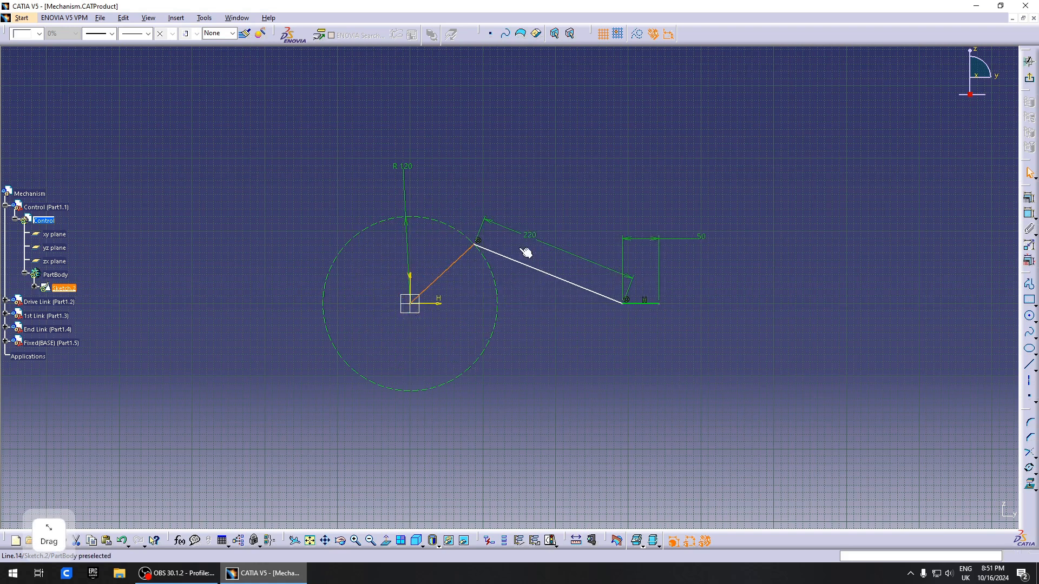
# Set the sloped connecting line's length constraint to 260 mm.
pyautogui.doubleClick(529, 234)
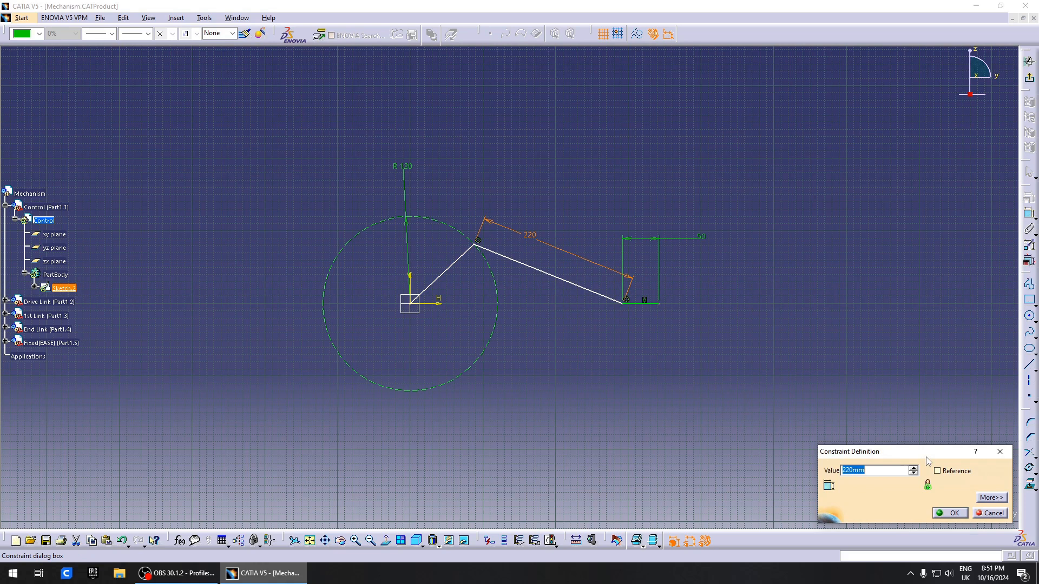
pyautogui.write('260')
pyautogui.press('Return')
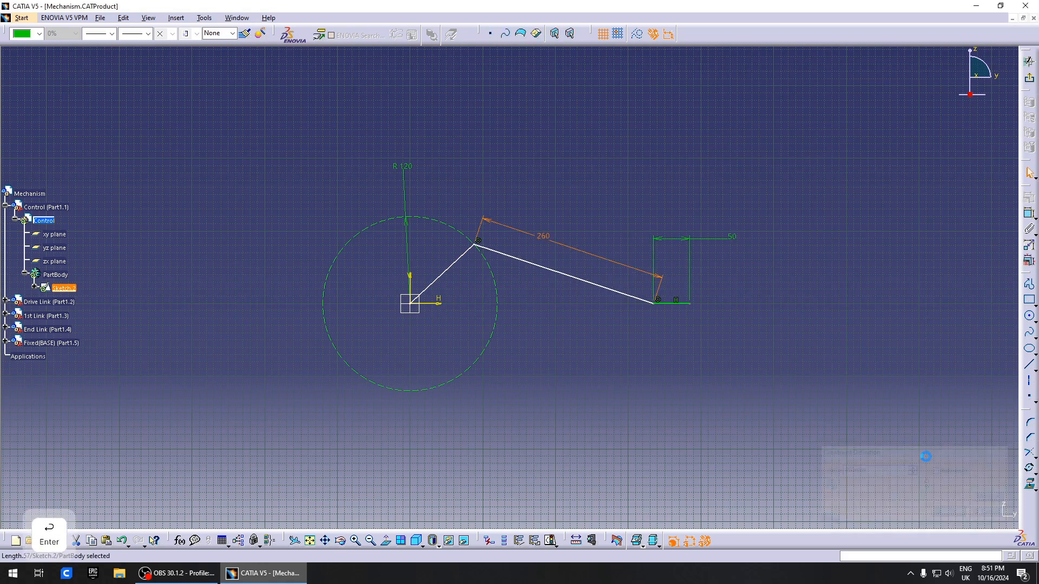
# Rotate the crank line around the circle to test the motion, leaving its outer end on the circle's upper-right part.
pyautogui.moveTo(461, 257)
pyautogui.mouseDown()
pyautogui.moveTo(501, 339)
pyautogui.moveTo(282, 381)
pyautogui.moveTo(169, 93)
pyautogui.moveTo(745, 278)
pyautogui.moveTo(237, 364)
pyautogui.moveTo(514, 87)
pyautogui.moveTo(425, 446)
pyautogui.moveTo(466, 184)
pyautogui.moveTo(432, 441)
pyautogui.moveTo(631, 213)
pyautogui.moveTo(712, 178)
pyautogui.mouseUp()
pyautogui.click(898, 269)
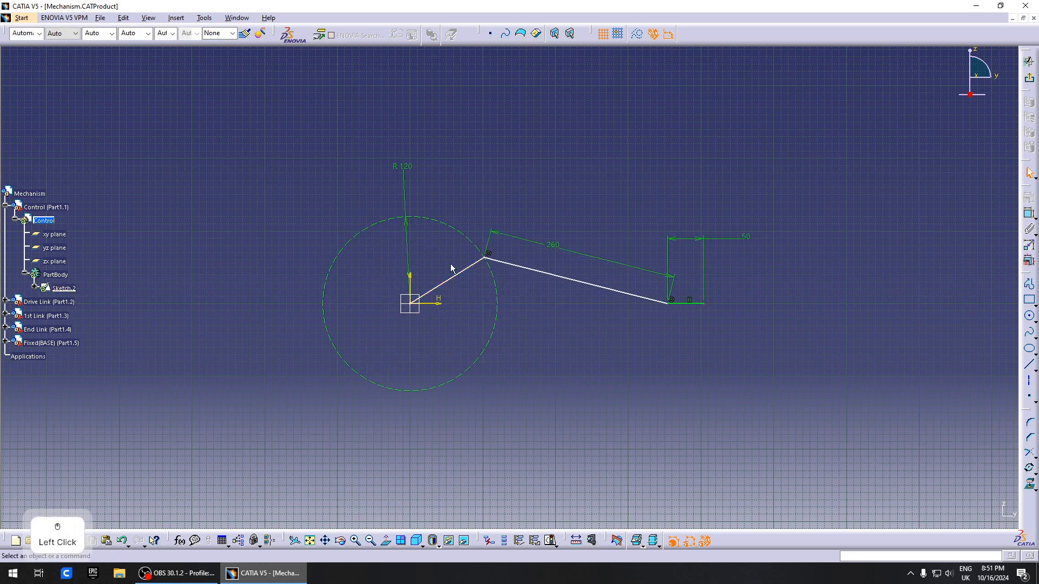
pyautogui.moveTo(451, 269); pyautogui.dragTo(529, 169)
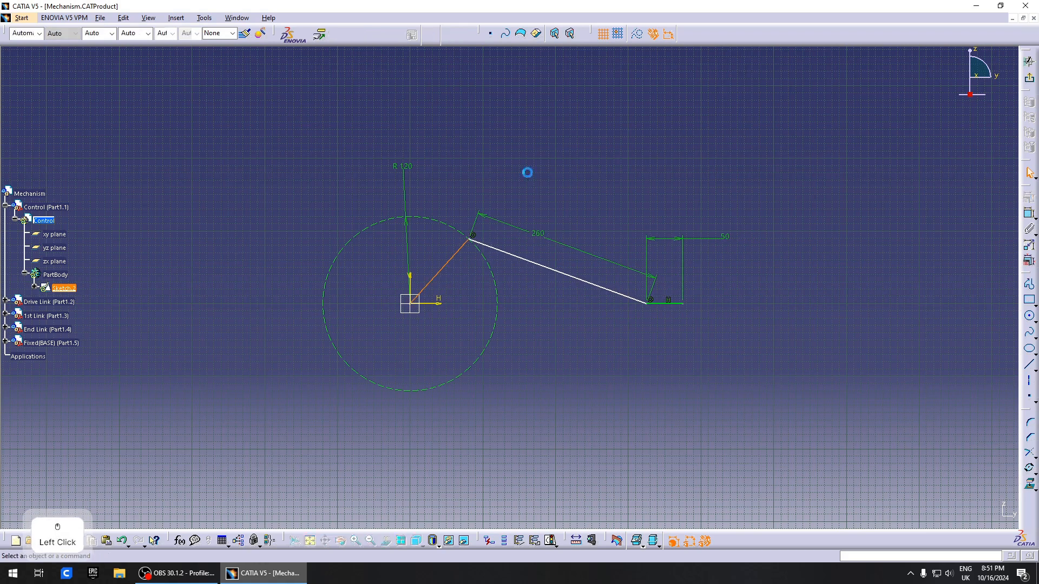
# Create an output feature from each of the three lines: the crank line, the sloped connecting line and the short horizontal line.
pyautogui.click(518, 541)
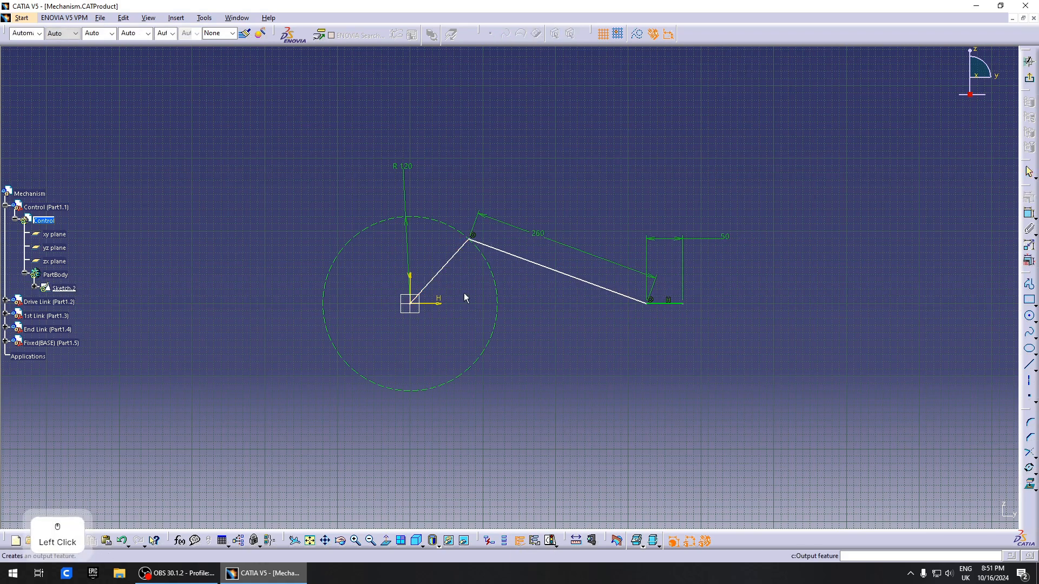
pyautogui.click(463, 259)
pyautogui.click(519, 541)
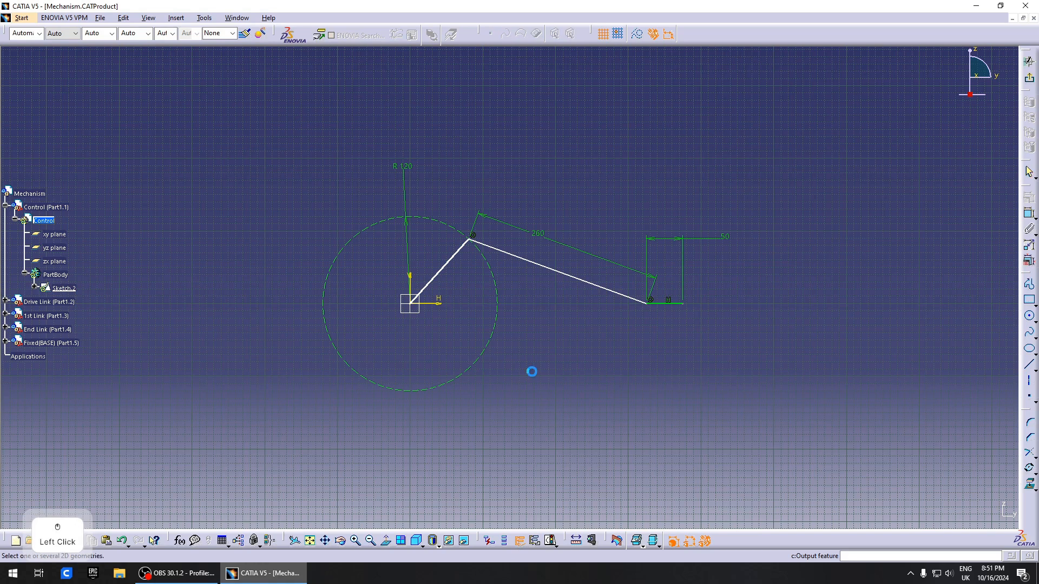
pyautogui.click(558, 274)
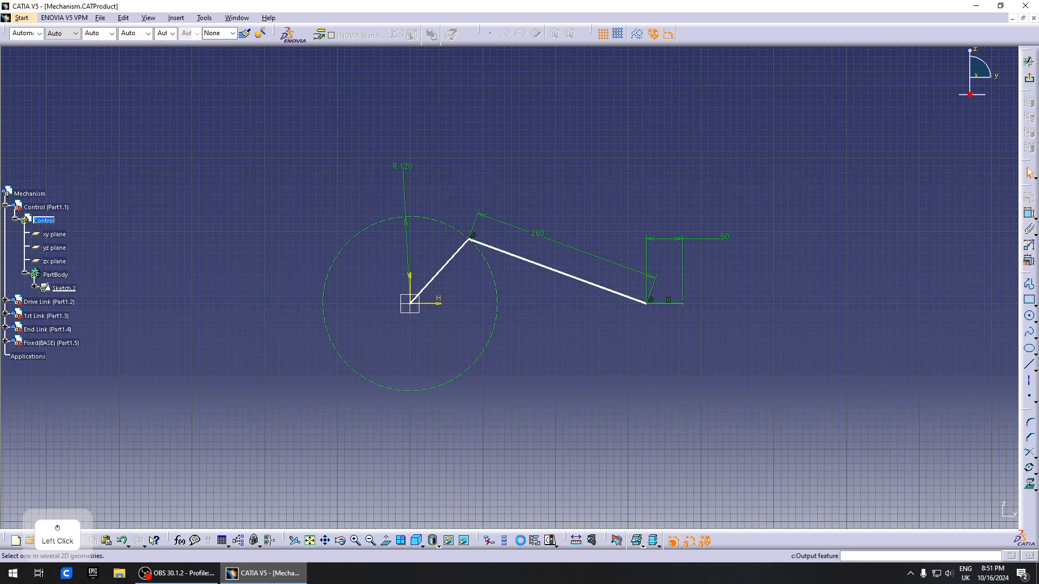
pyautogui.click(665, 305)
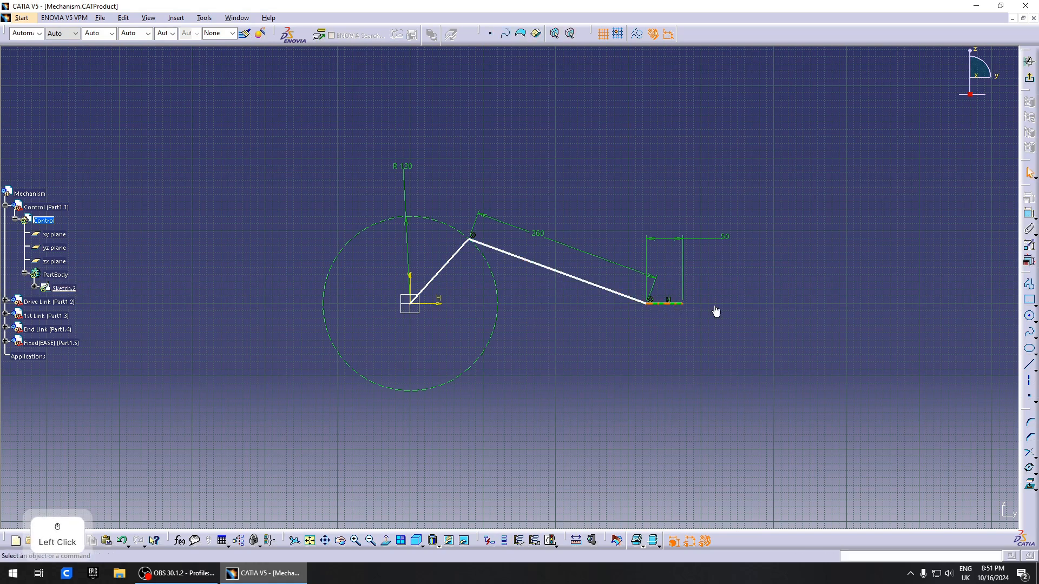
# Expand the sketch's Outputs in the tree and rename the crank line's output as Drive link.
pyautogui.click(36, 286)
pyautogui.click(45, 340)
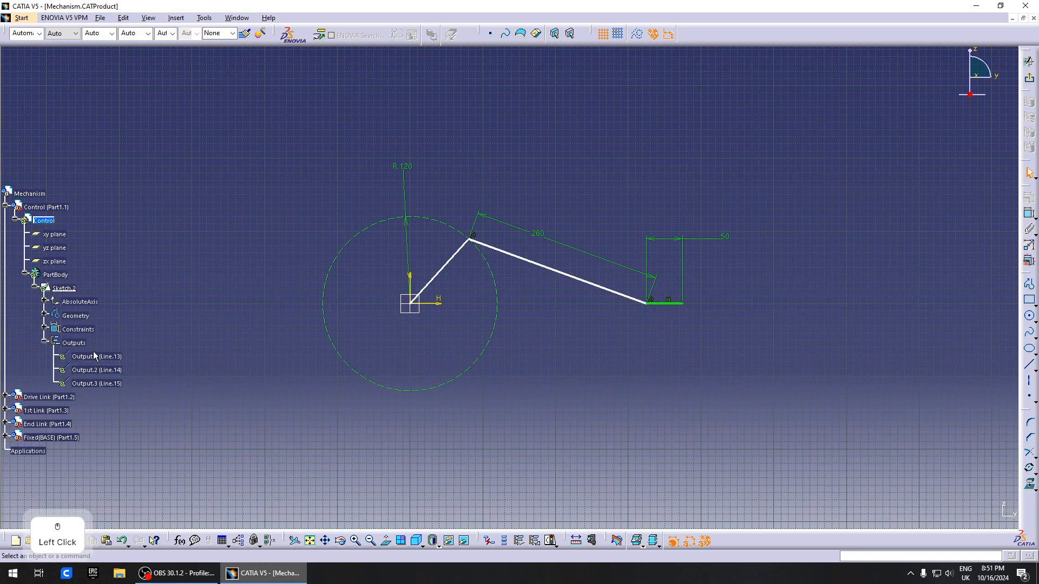
pyautogui.rightClick(94, 356)
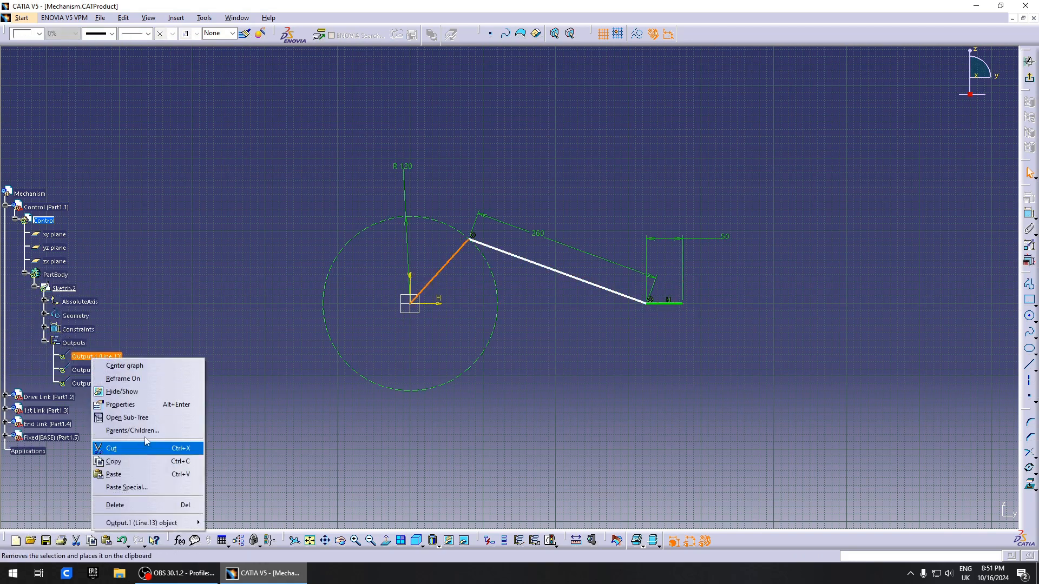
pyautogui.click(120, 404)
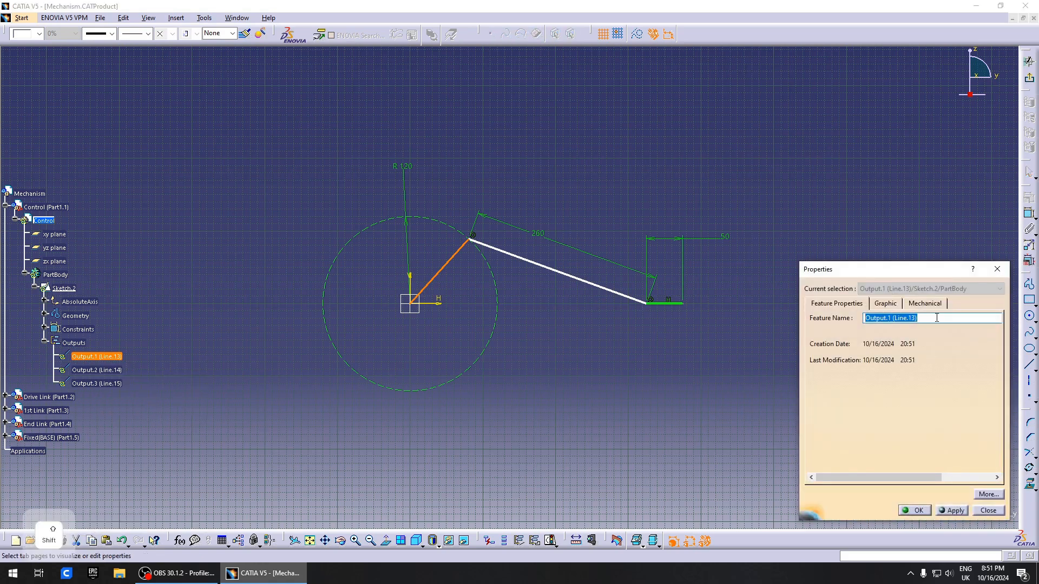
pyautogui.write('Drive lin')
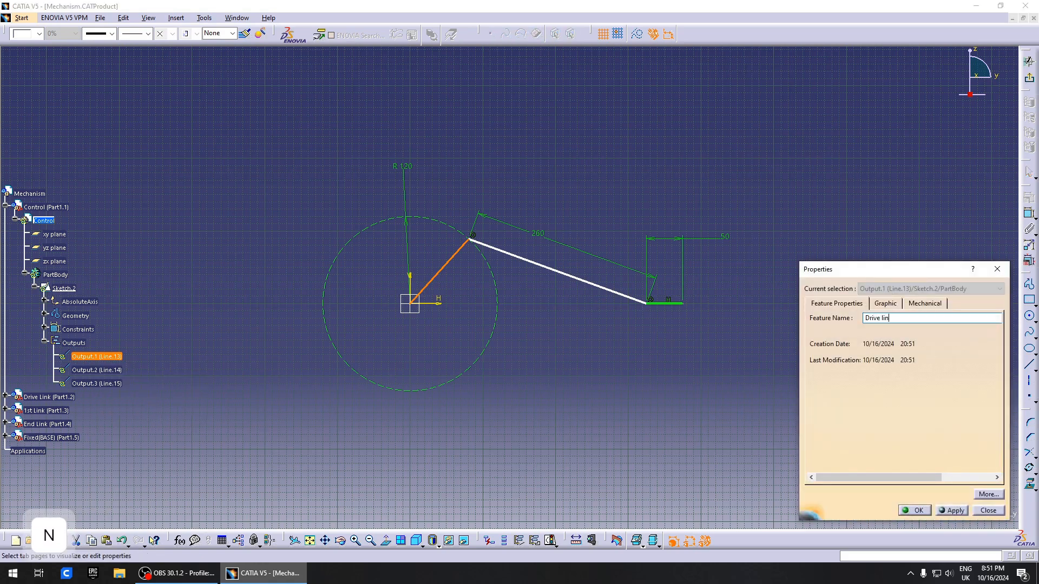
pyautogui.write('k')
pyautogui.press('Return')
# Rename the sloped connecting line's output as 2nd Link.
pyautogui.rightClick(96, 371)
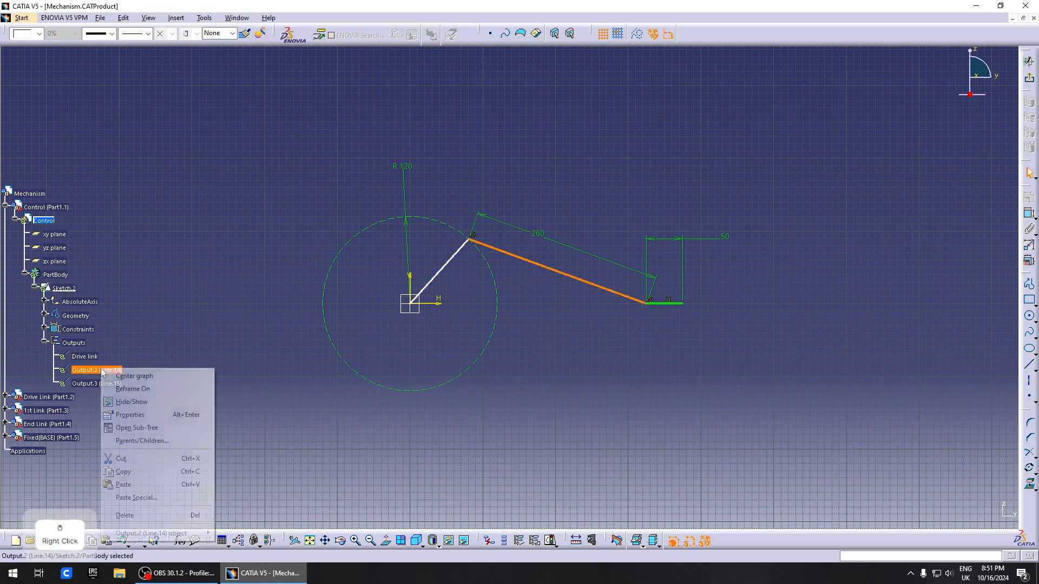
pyautogui.click(120, 416)
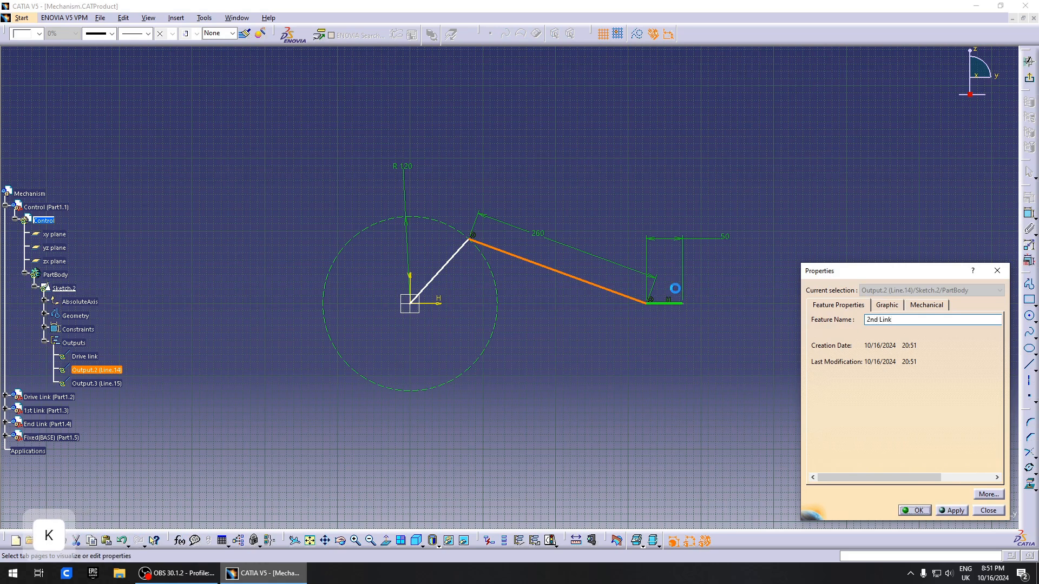
pyautogui.press('Return')
# Rename the short horizontal line's output as Piston.
pyautogui.rightClick(107, 383)
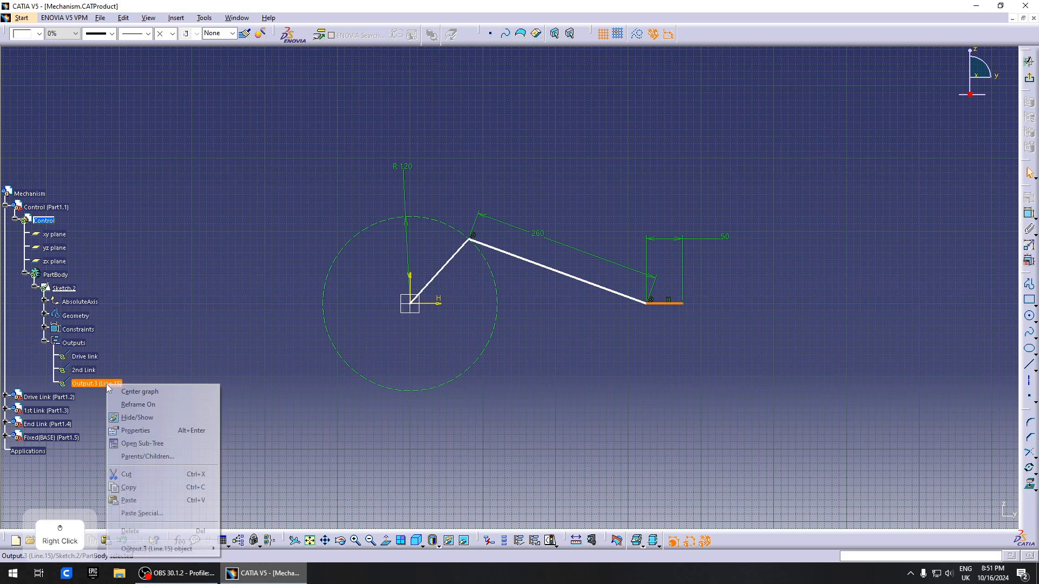
pyautogui.click(154, 436)
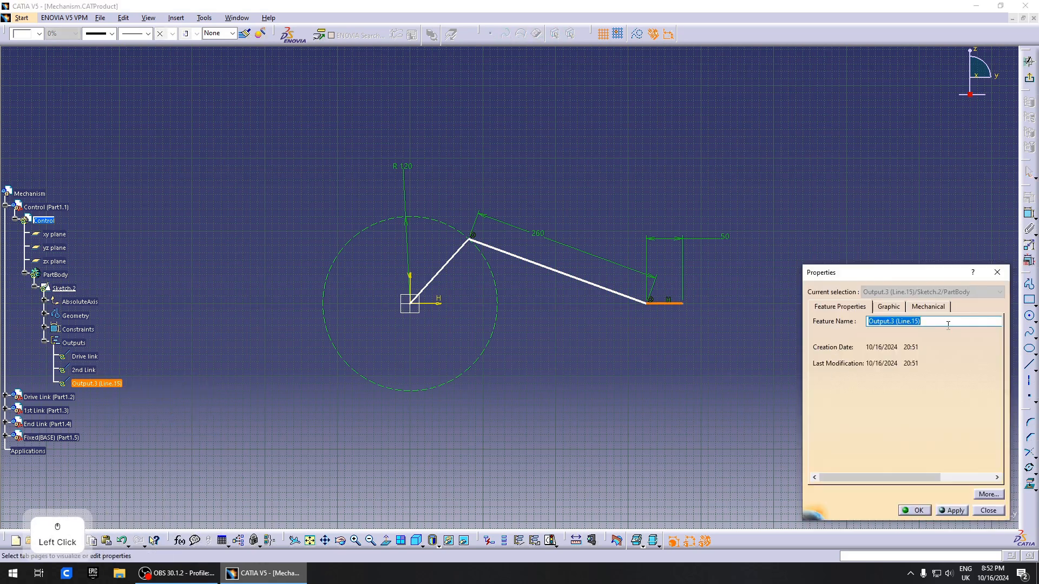
pyautogui.write('Piston')
pyautogui.press('Return')
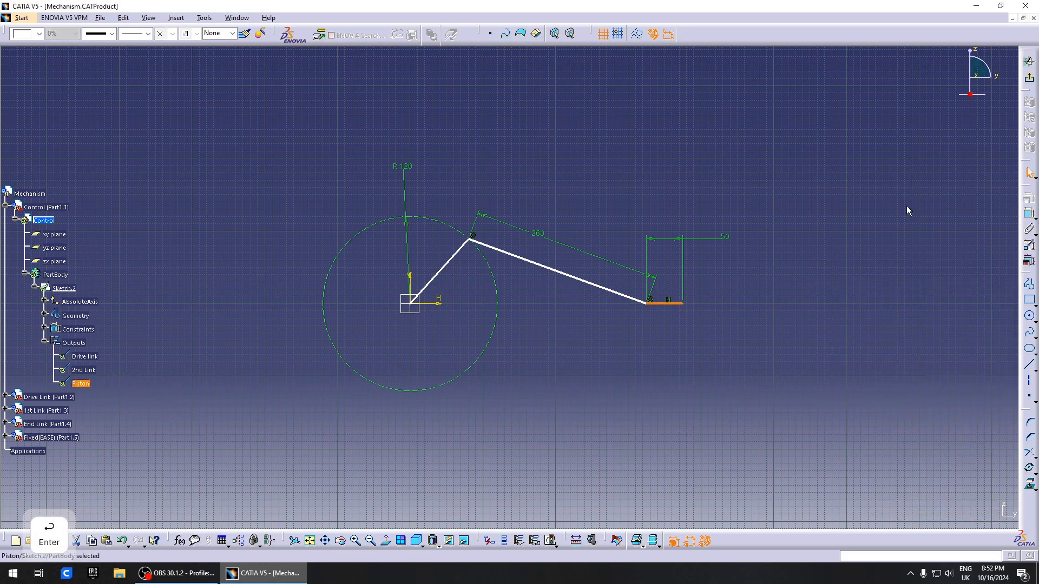
pyautogui.click(547, 392)
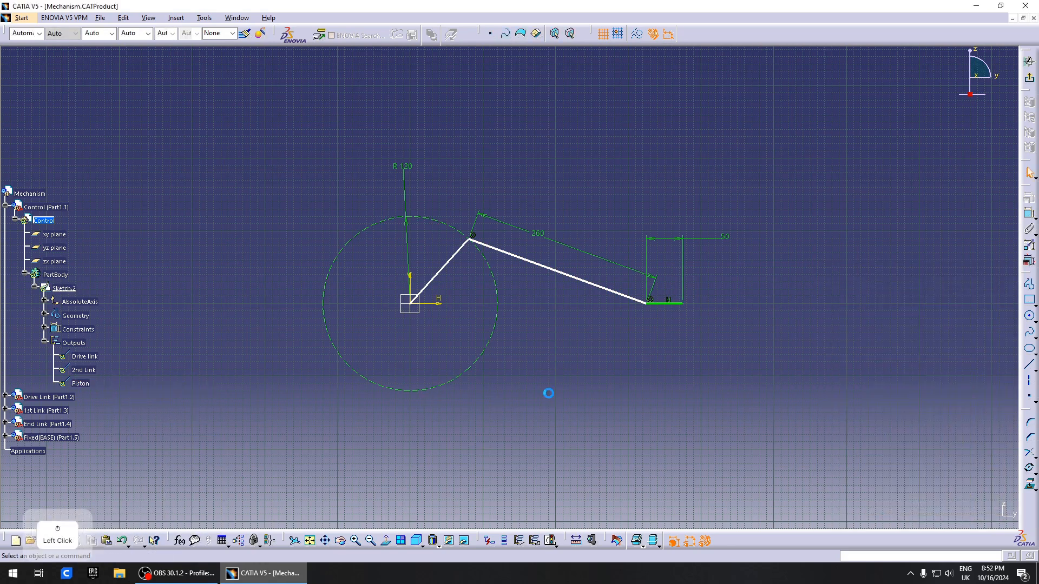
# Exit the sketch and select the Drive link output in the tree.
pyautogui.click(1030, 80)
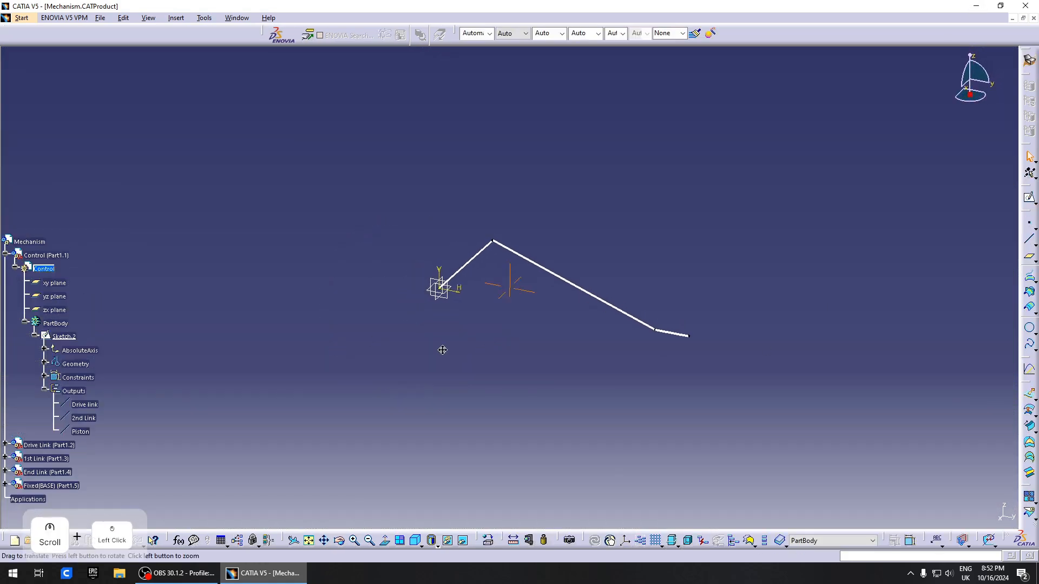
pyautogui.moveTo(441, 350)
pyautogui.mouseDown(button='middle')
pyautogui.moveTo(554, 339)
pyautogui.moveTo(376, 342)
pyautogui.mouseUp(button='middle')
pyautogui.scroll(-2, 171, 320)
pyautogui.click(84, 307)
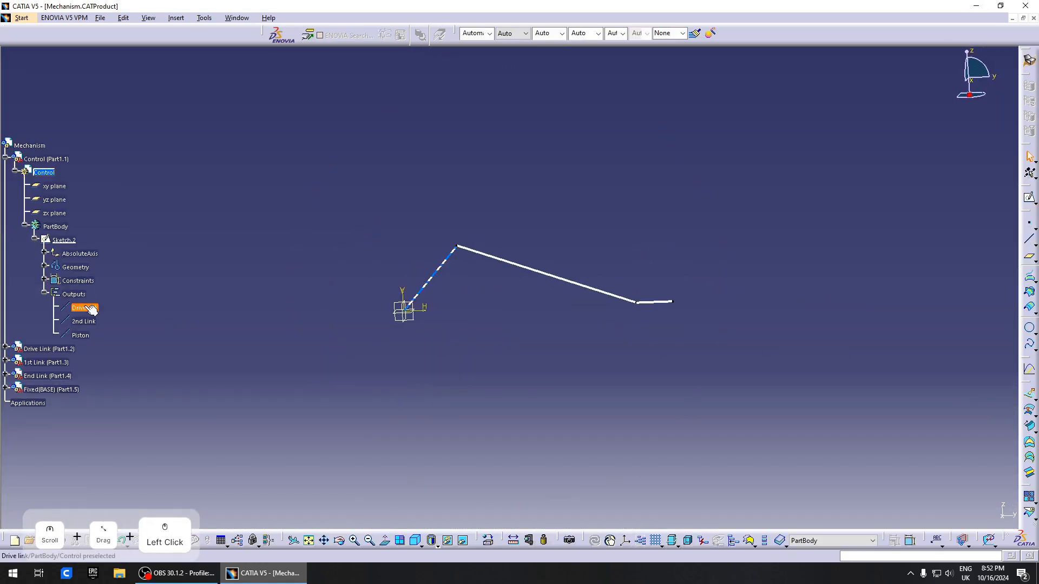
# Publish the Drive link, 2nd Link and Piston outputs of the control sketch.
pyautogui.click(84, 321)
pyautogui.click(87, 308)
pyautogui.keyDown('shift'); pyautogui.click(78, 336); pyautogui.keyUp('shift')
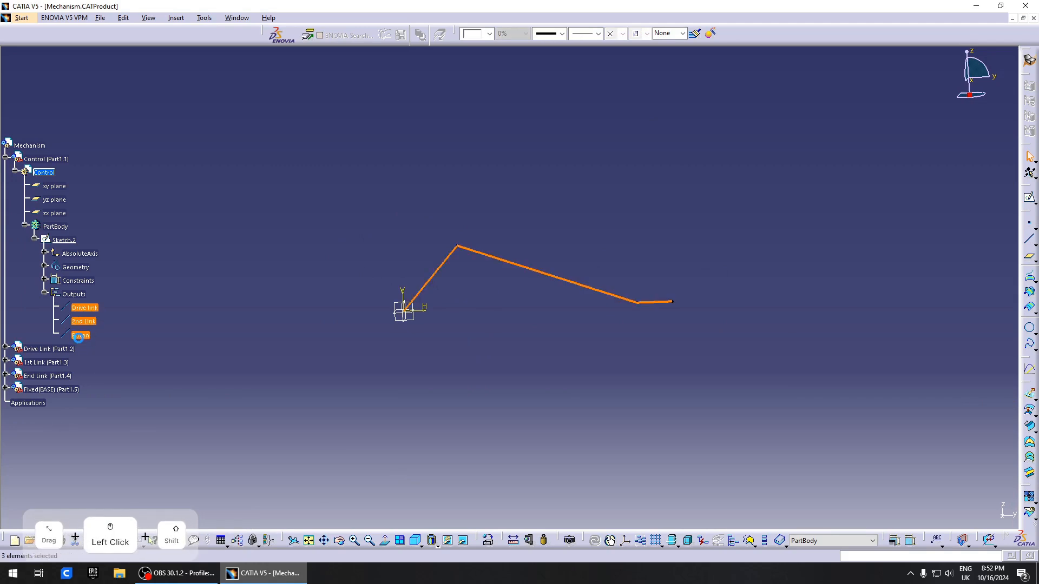
pyautogui.moveTo(526, 318); pyautogui.dragTo(541, 300, button='middle')
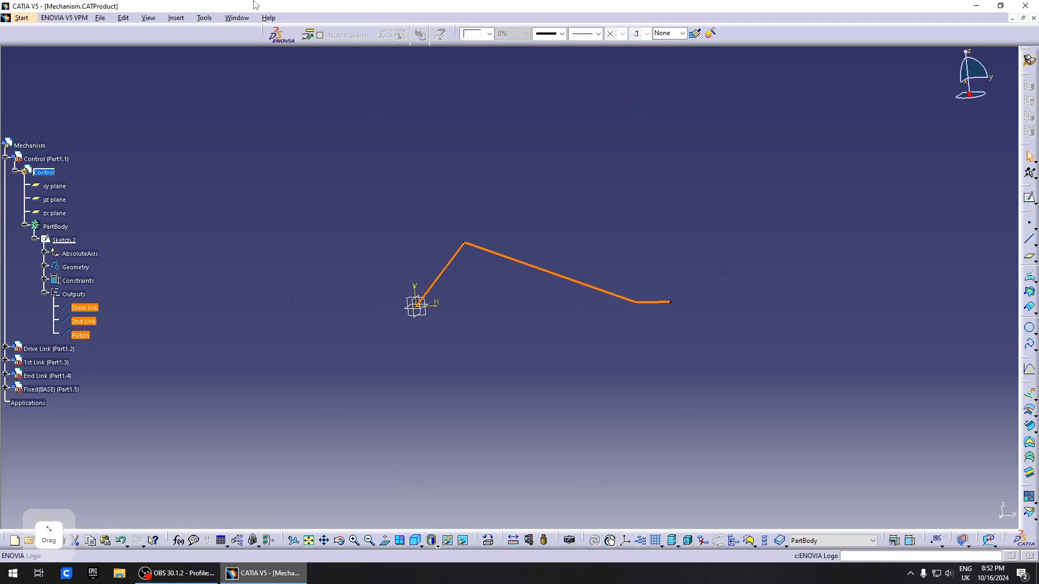
pyautogui.click(215, 19)
pyautogui.click(258, 336)
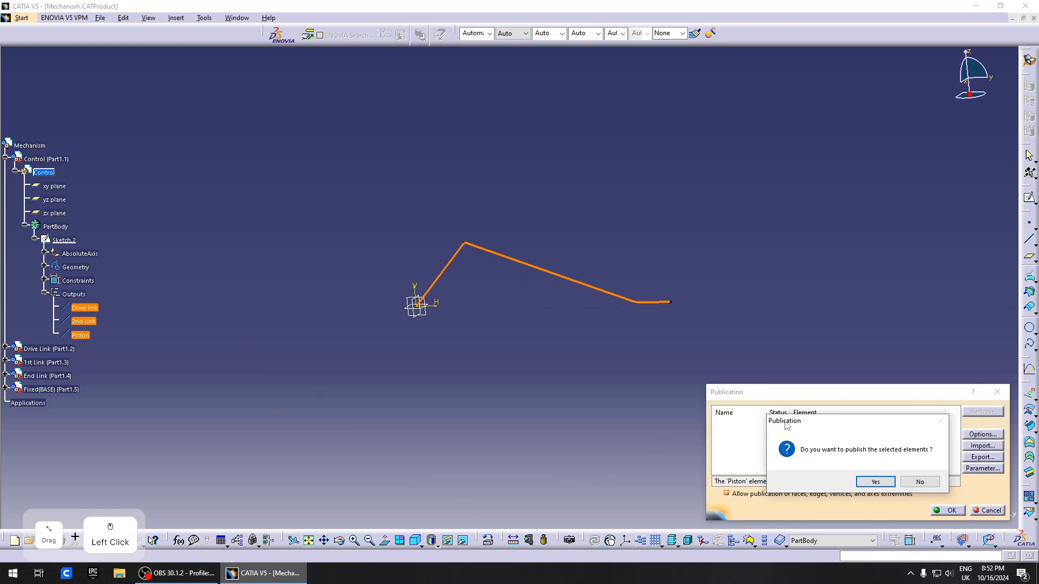
pyautogui.click(888, 483)
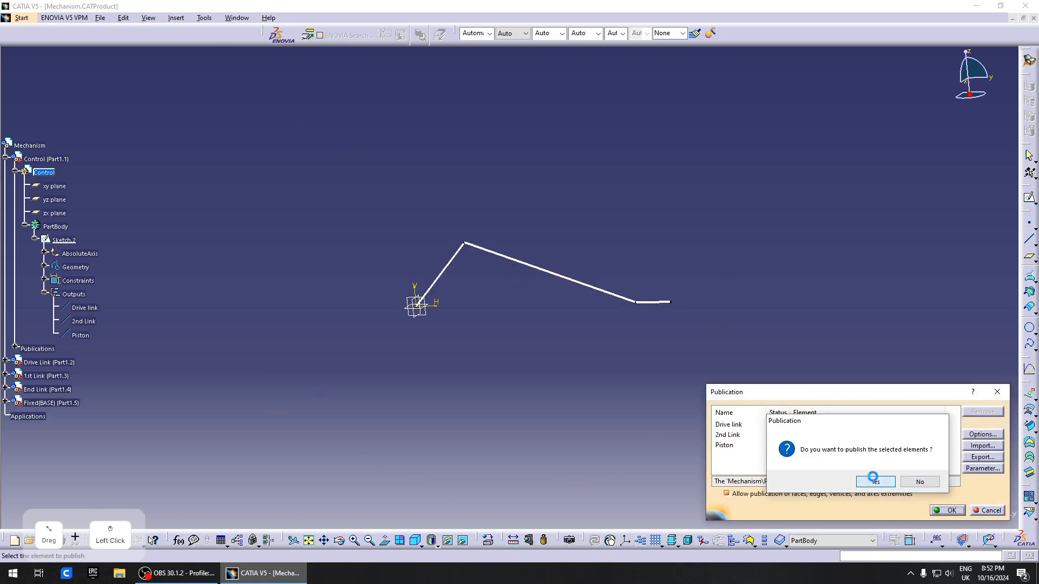
pyautogui.click(948, 510)
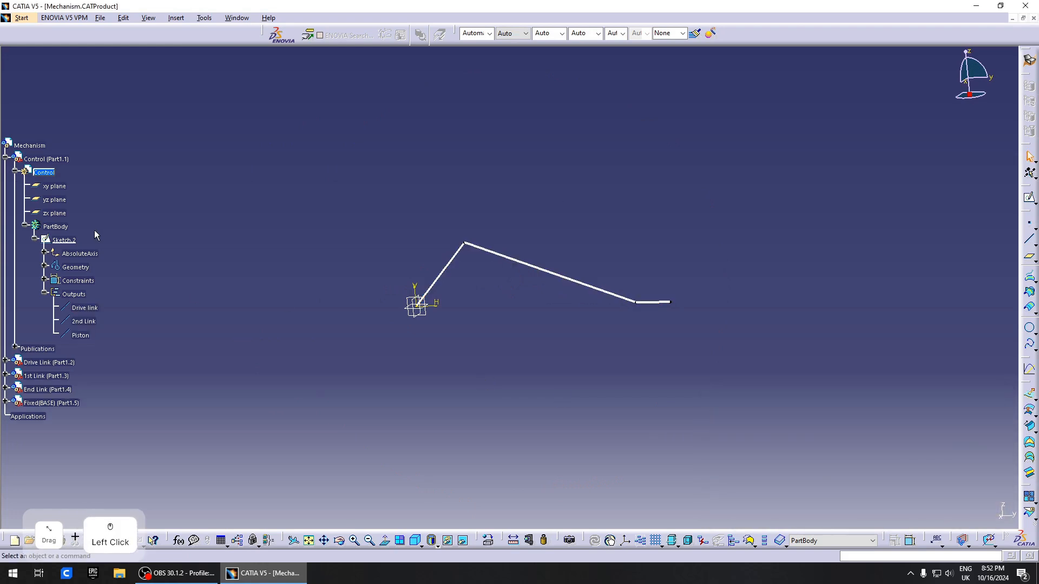
# Collapse the control sketch's branch in the tree and expand the Drive Link part down to its planes and body.
pyautogui.click(34, 239)
pyautogui.click(63, 239)
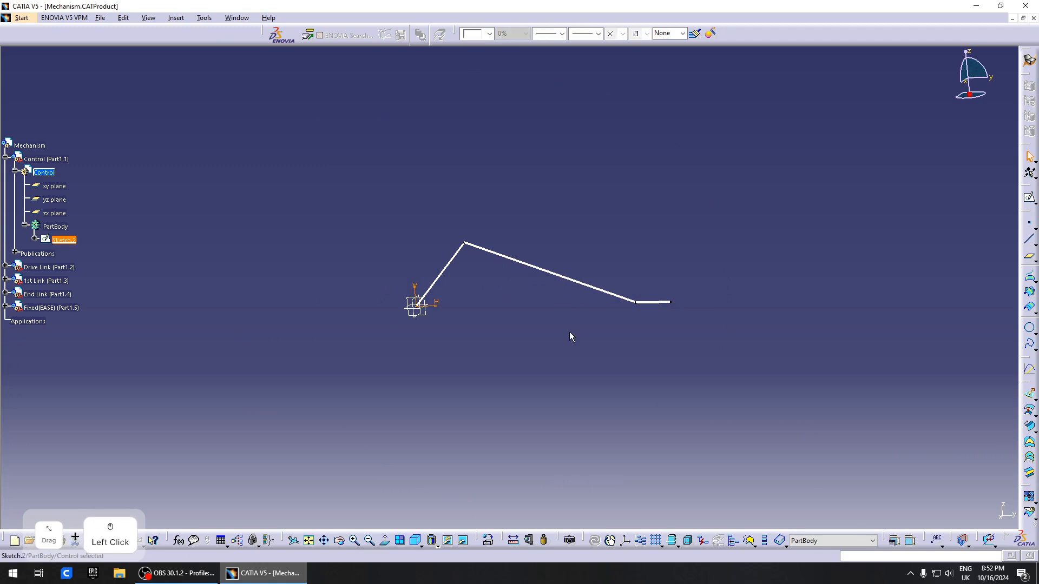
pyautogui.moveTo(478, 335); pyautogui.dragTo(541, 298, button='middle')
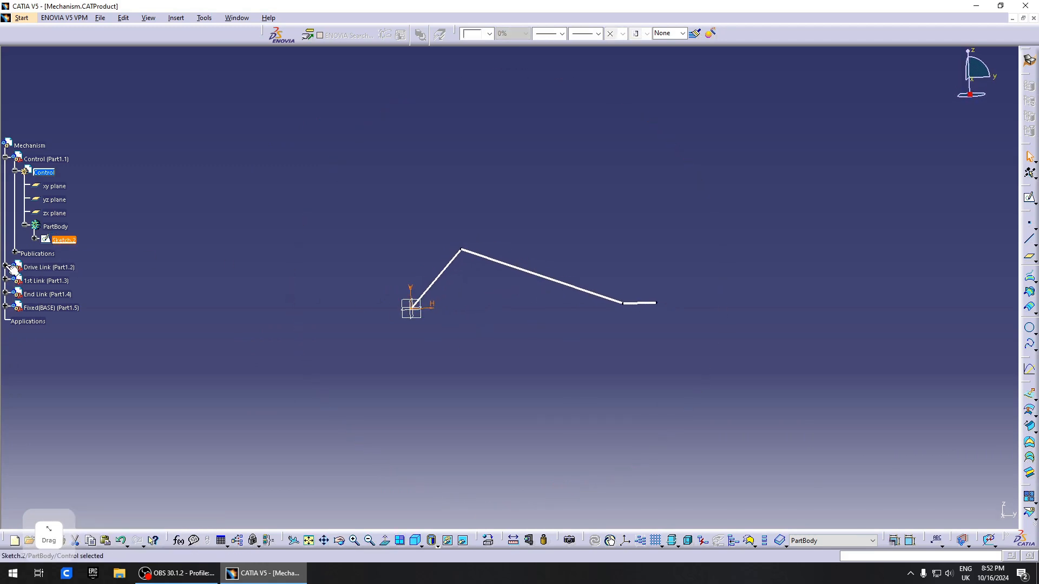
pyautogui.click(5, 266)
pyautogui.click(15, 279)
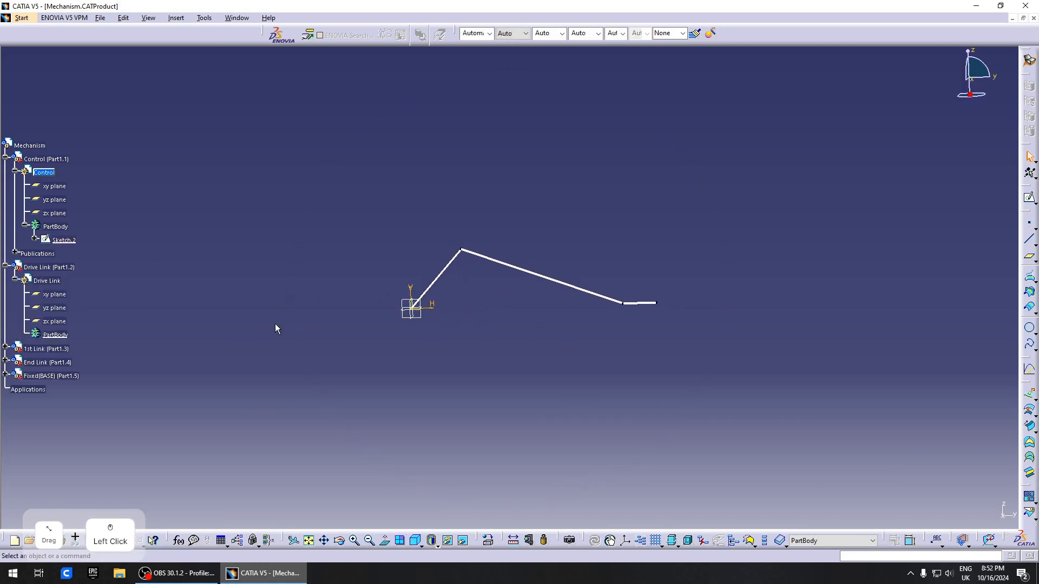
# Expand the control sketch's branch and copy its Drive link output.
pyautogui.click(34, 238)
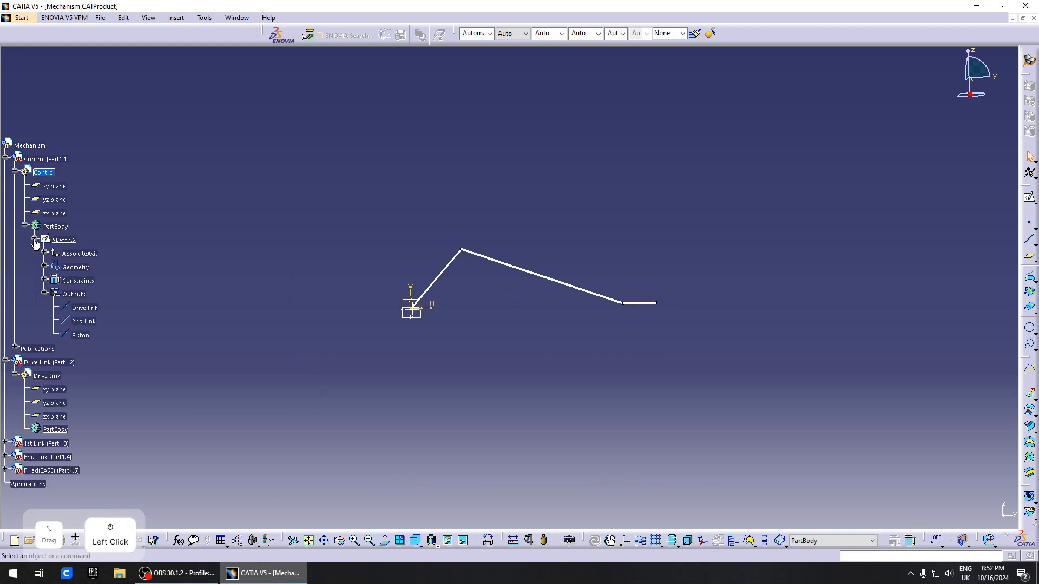
pyautogui.click(93, 309)
pyautogui.rightClick(86, 307)
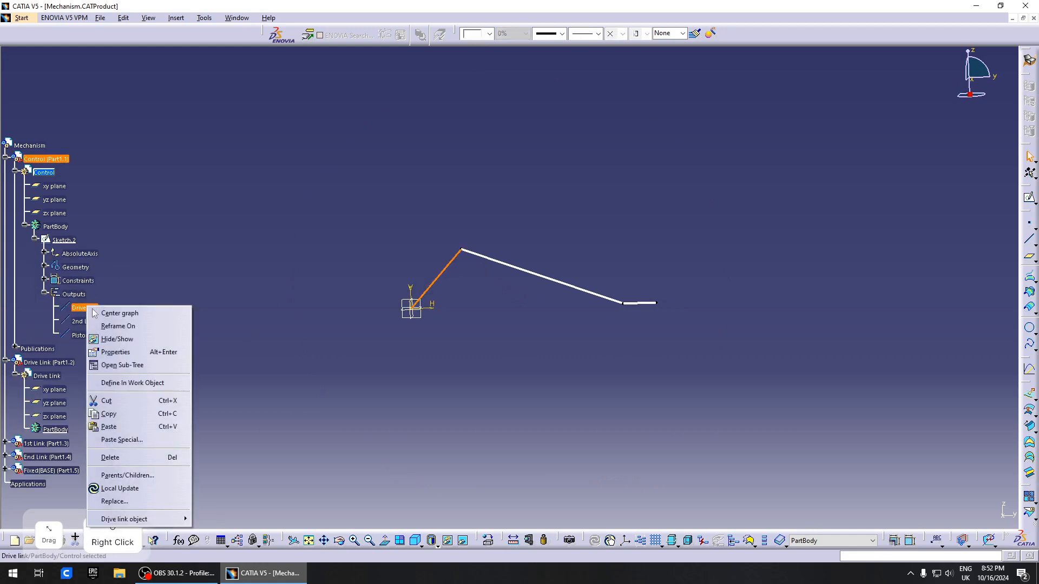
pyautogui.click(144, 411)
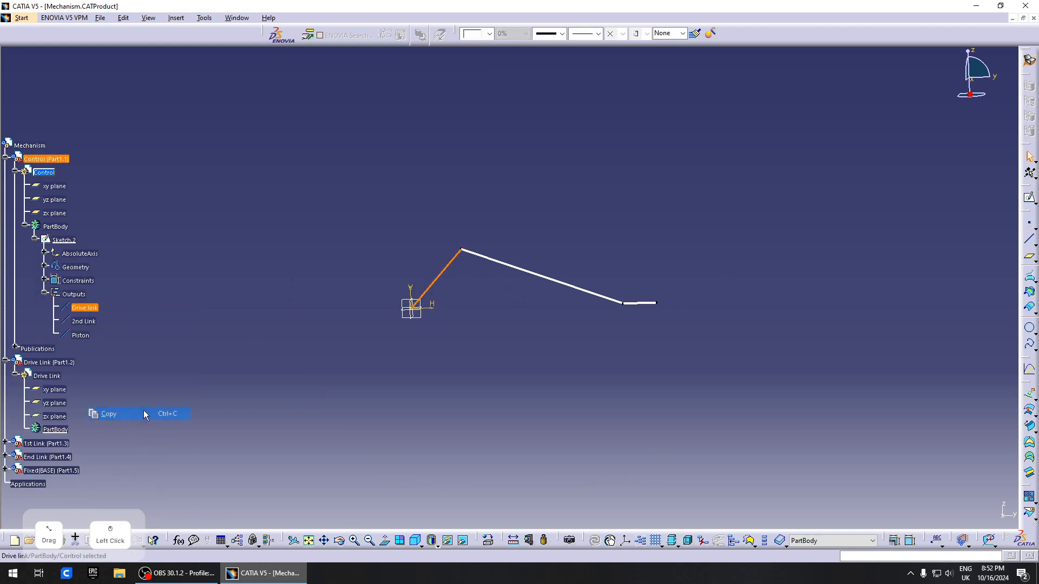
# Insert an unnamed geometrical set in the Drive Link part.
pyautogui.click(53, 377)
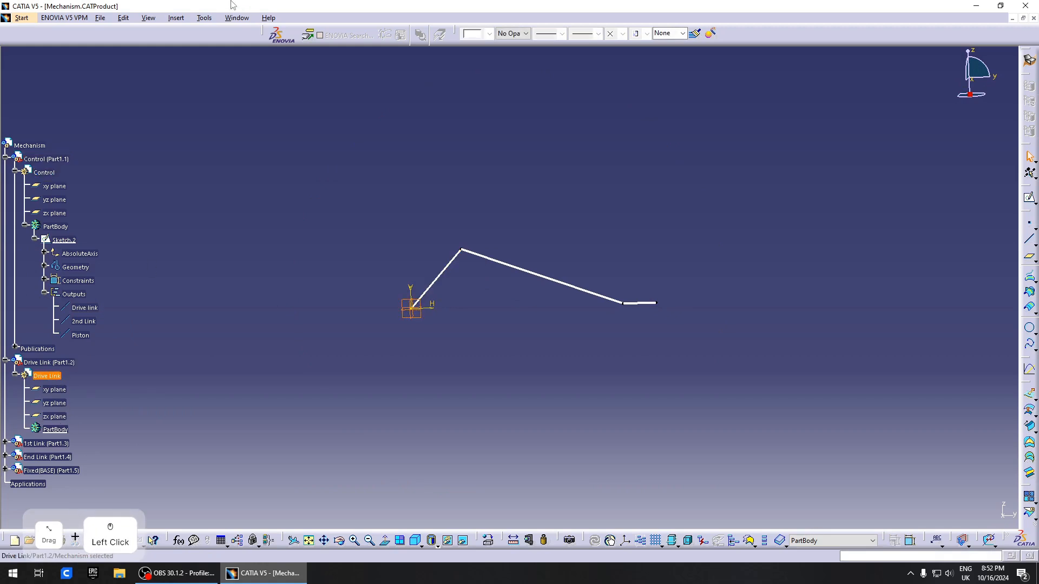
pyautogui.click(176, 18)
pyautogui.click(219, 69)
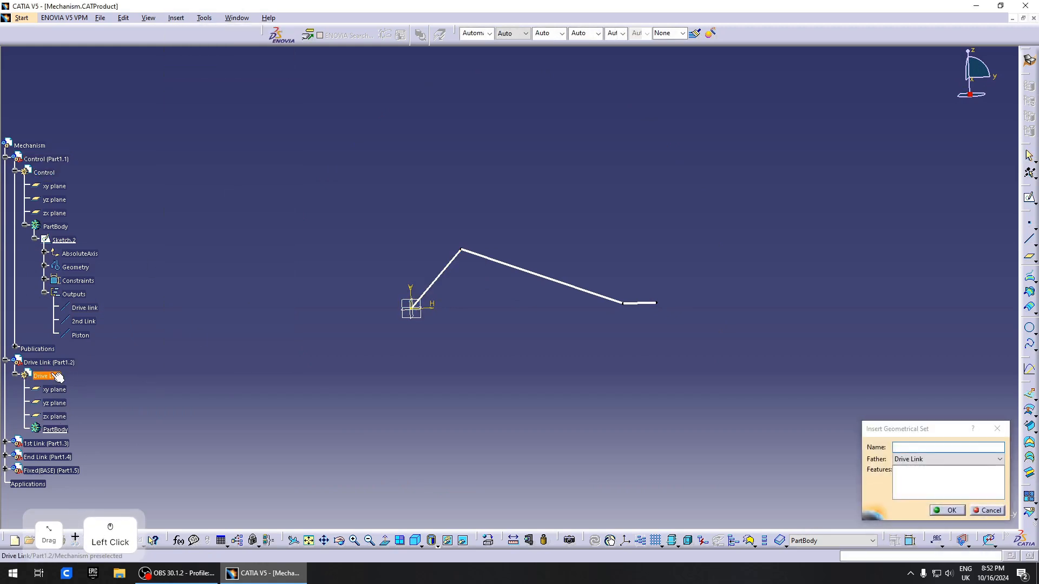
pyautogui.click(948, 511)
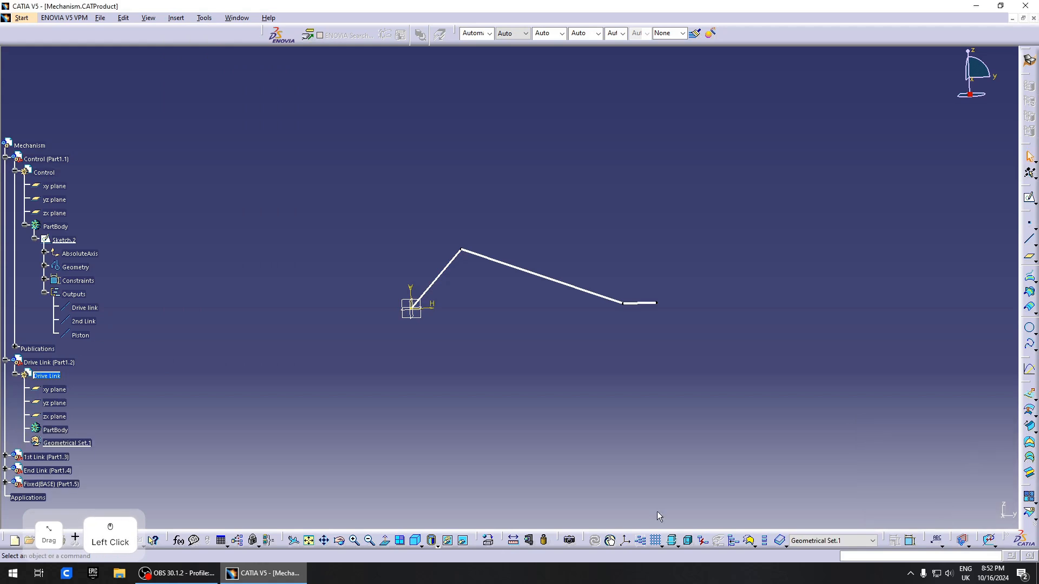
# Paste the copied Drive link line into the Drive Link part's geometrical set using Paste Special, As Result With Link.
pyautogui.rightClick(73, 445)
pyautogui.click(121, 355)
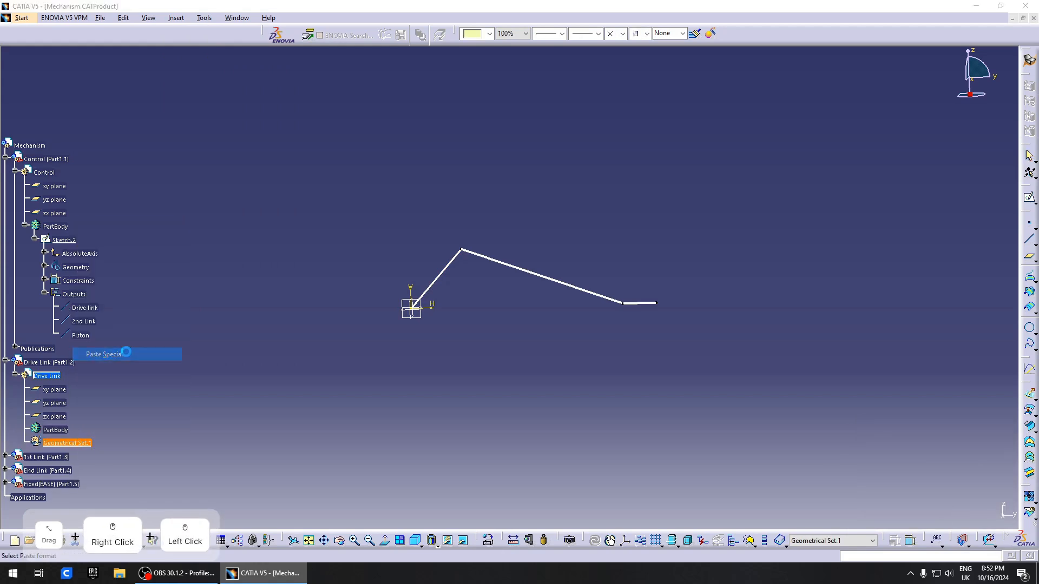
pyautogui.click(972, 450)
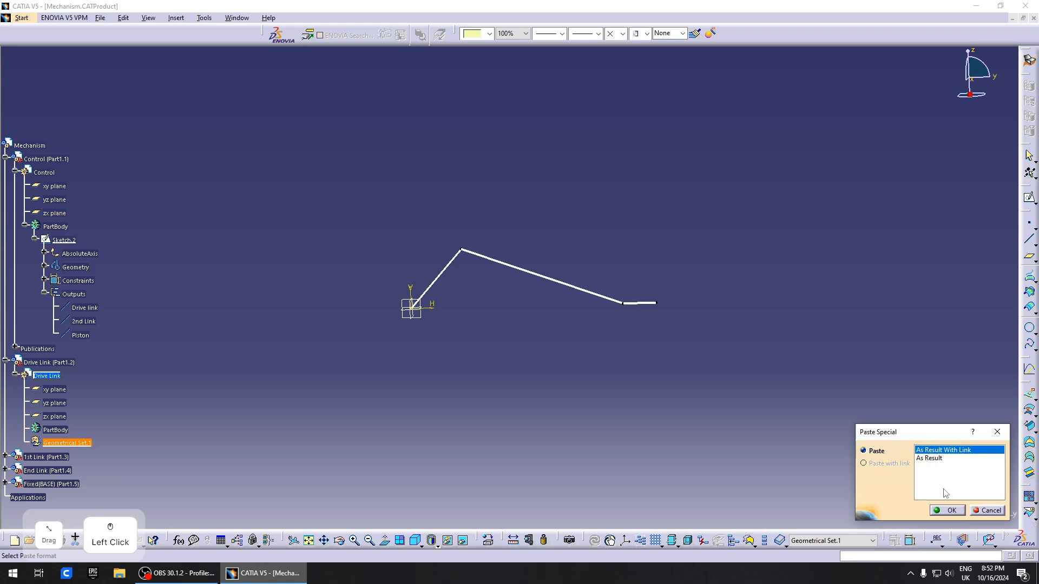
pyautogui.click(951, 509)
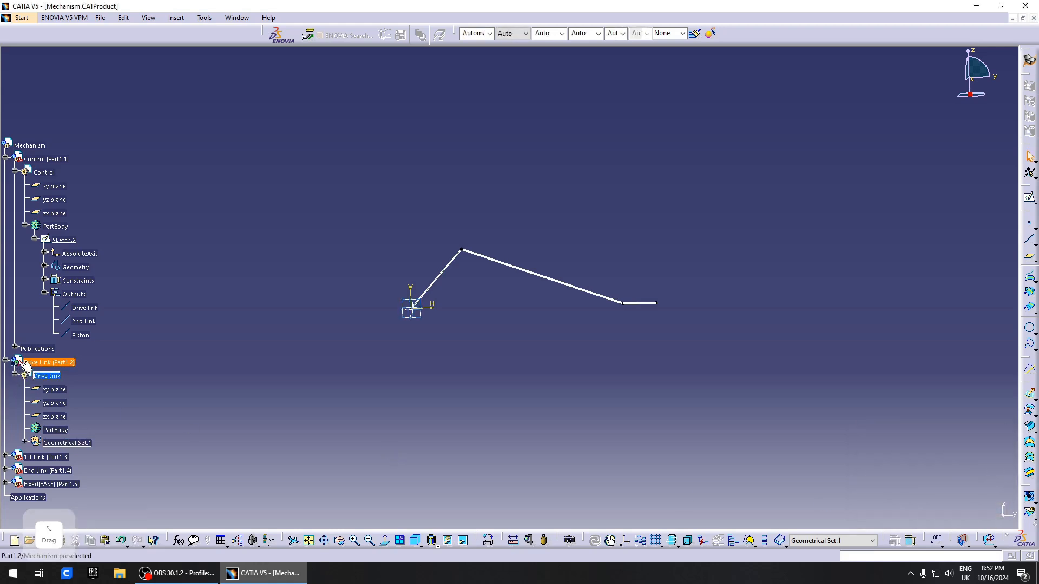
# Expand the Drive Link part's geometrical set to examine the pasted line.
pyautogui.click(84, 323)
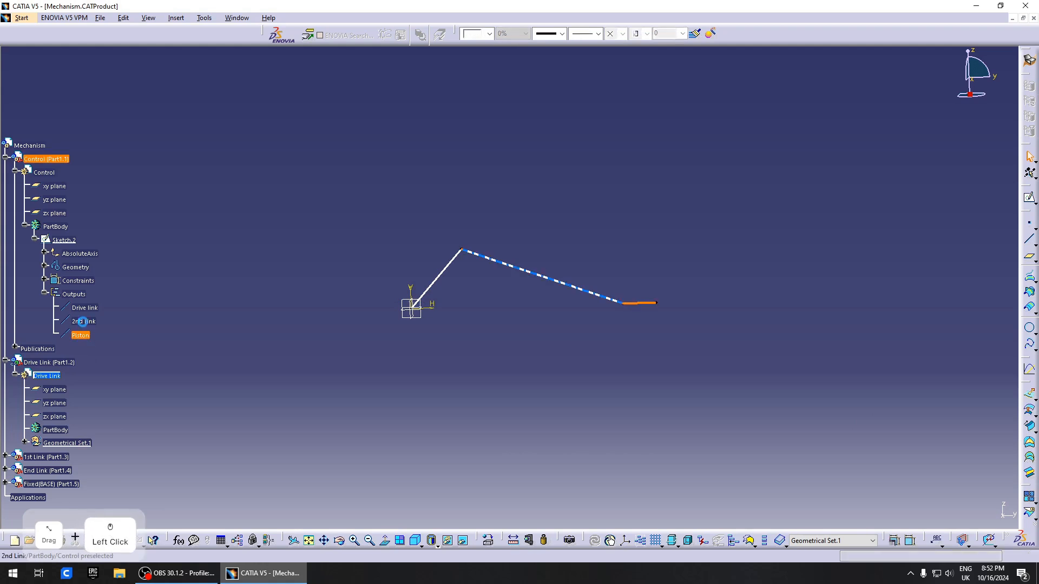
pyautogui.click(79, 416)
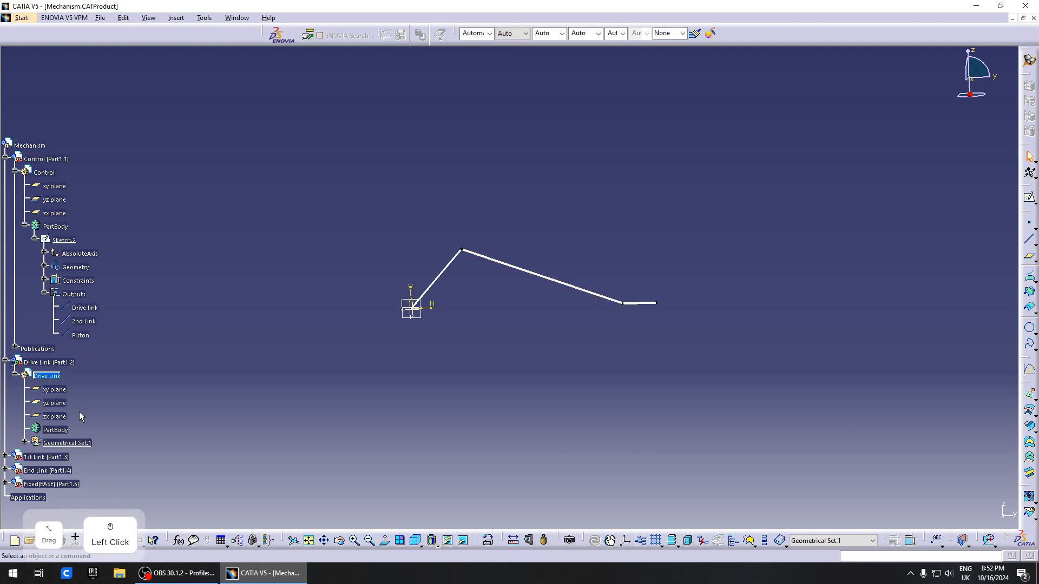
pyautogui.click(24, 443)
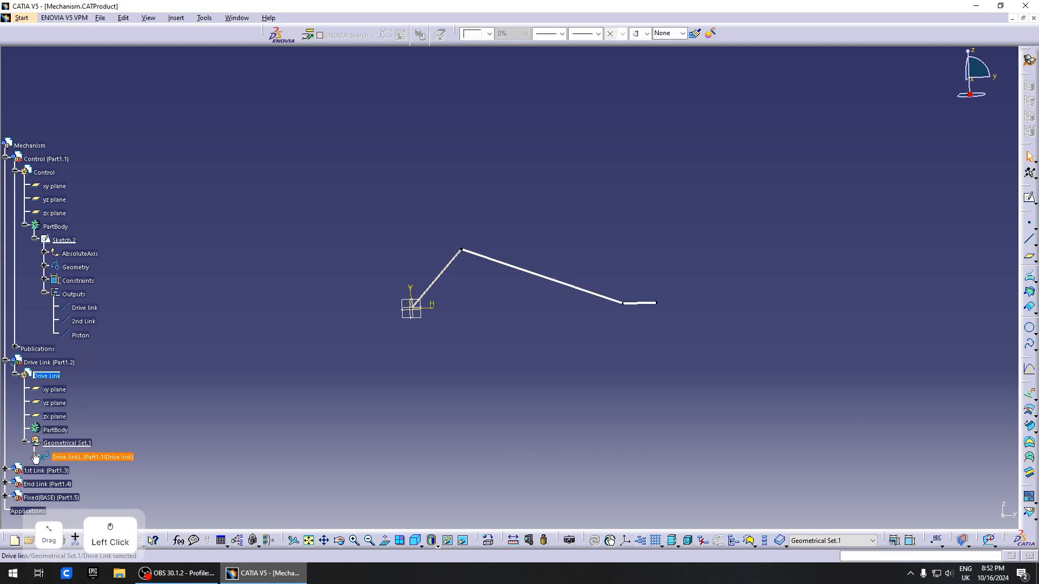
pyautogui.scroll(-4, 45, 460)
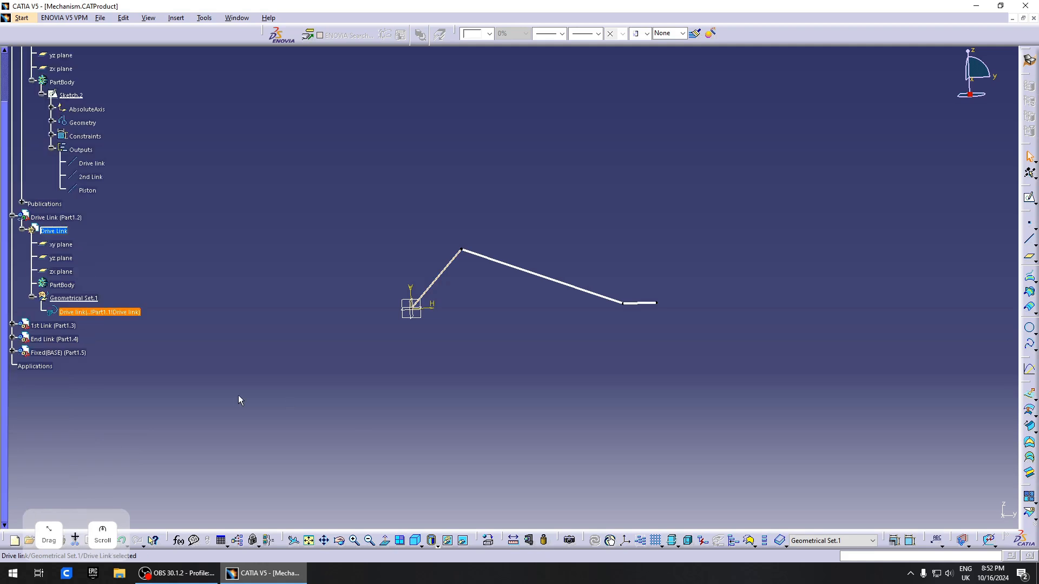
# Copy the 2nd Link output from the control sketch.
pyautogui.rightClick(524, 269)
pyautogui.click(541, 276)
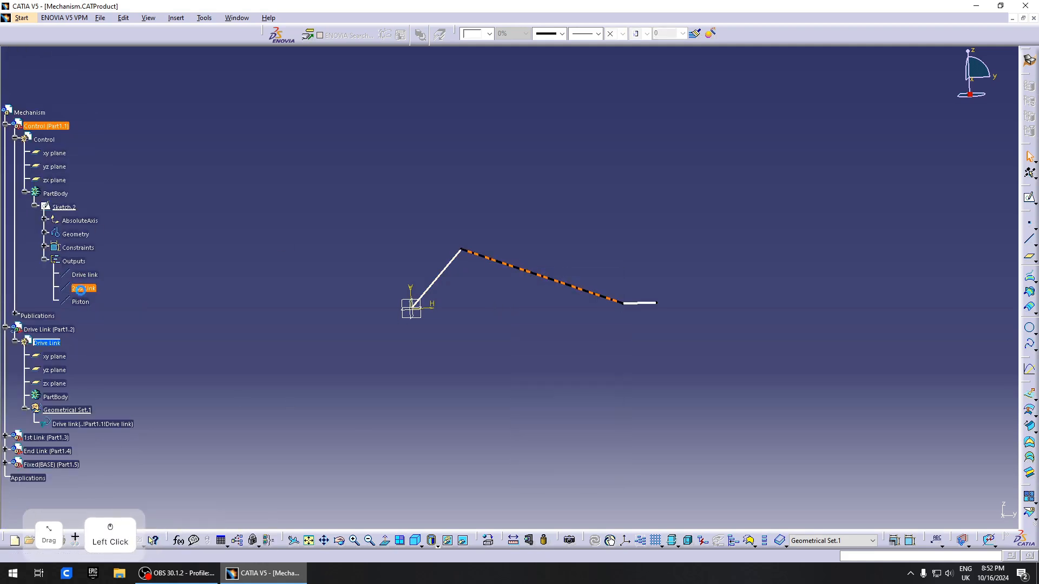
pyautogui.rightClick(81, 290)
pyautogui.click(109, 399)
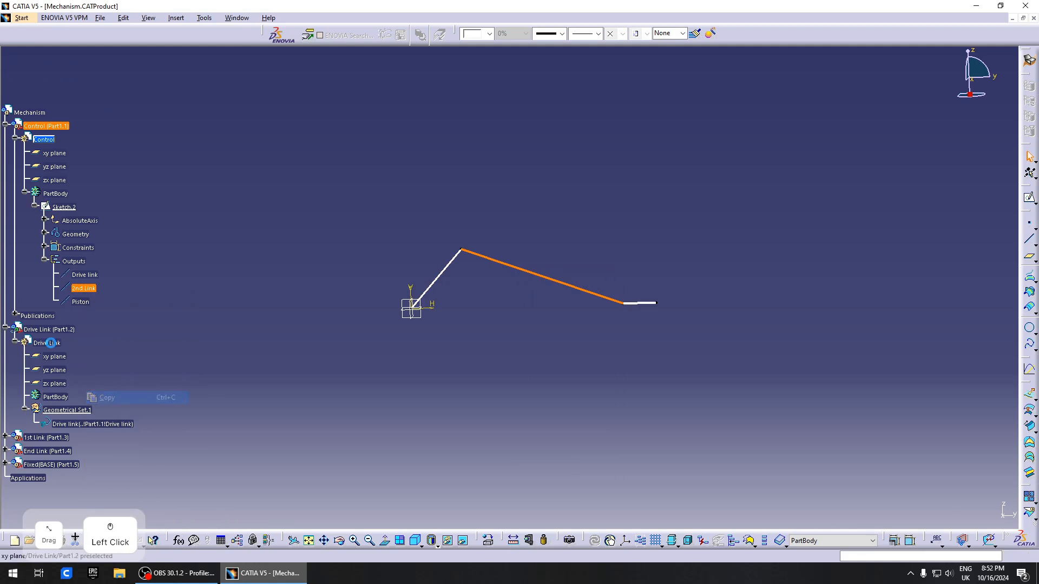
# Activate the 1st Link part and paste the copied 2nd Link line into it As Result With Link.
pyautogui.scroll(-3, 51, 343)
pyautogui.click(44, 341)
pyautogui.click(12, 339)
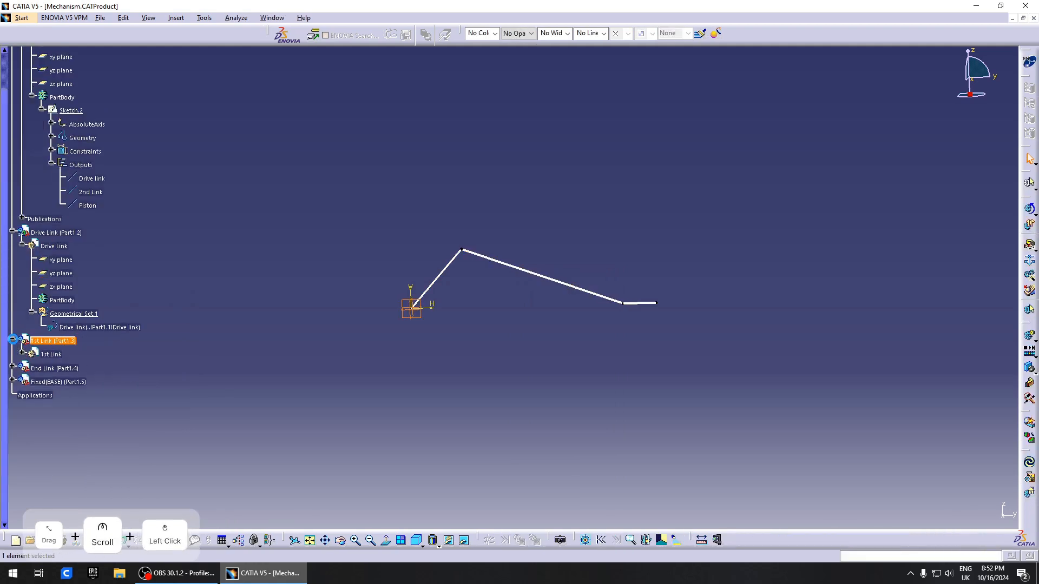
pyautogui.doubleClick(28, 355)
pyautogui.rightClick(63, 371)
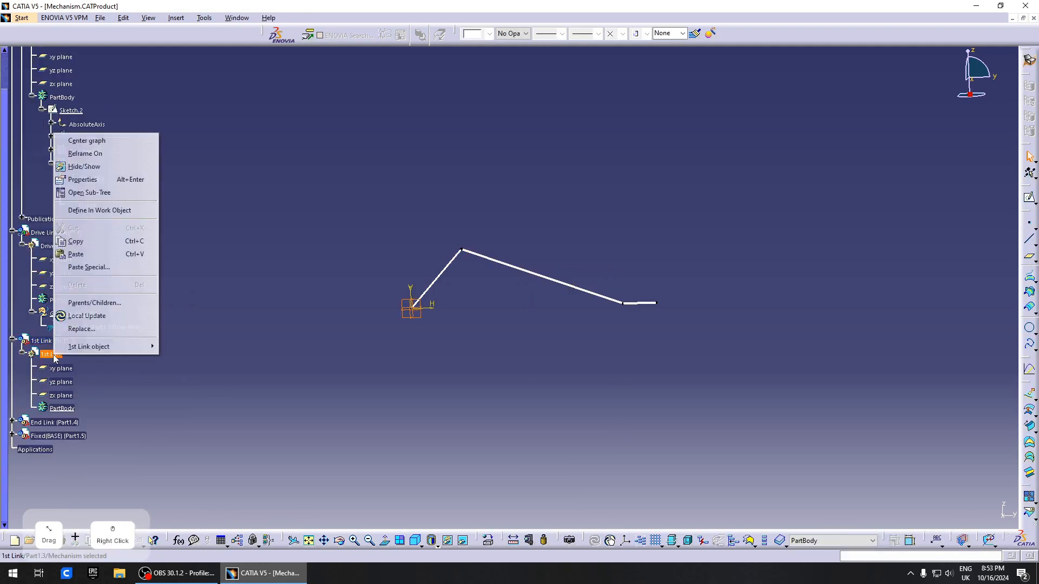
pyautogui.click(76, 267)
pyautogui.click(952, 450)
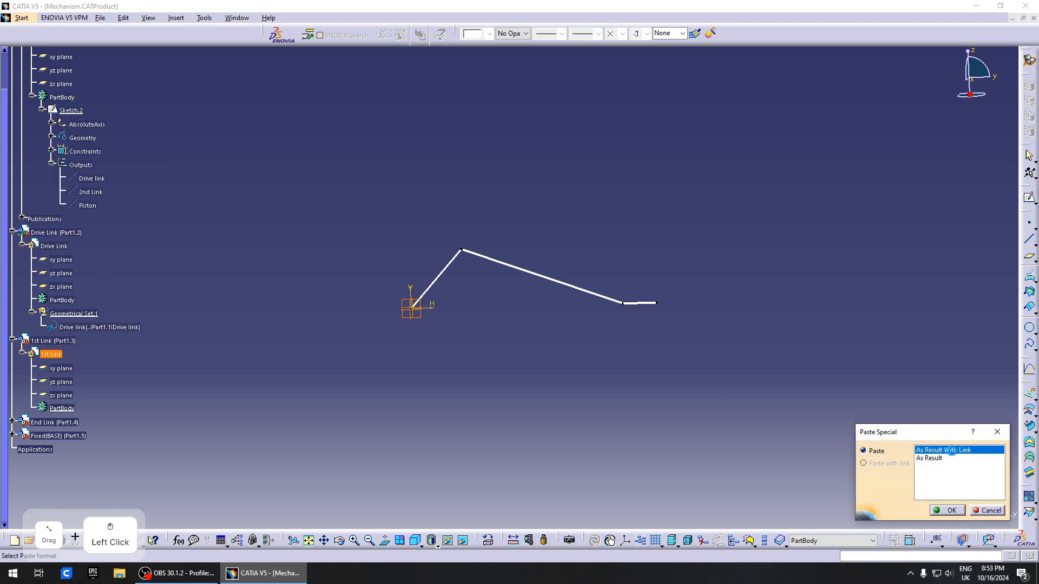
pyautogui.click(949, 514)
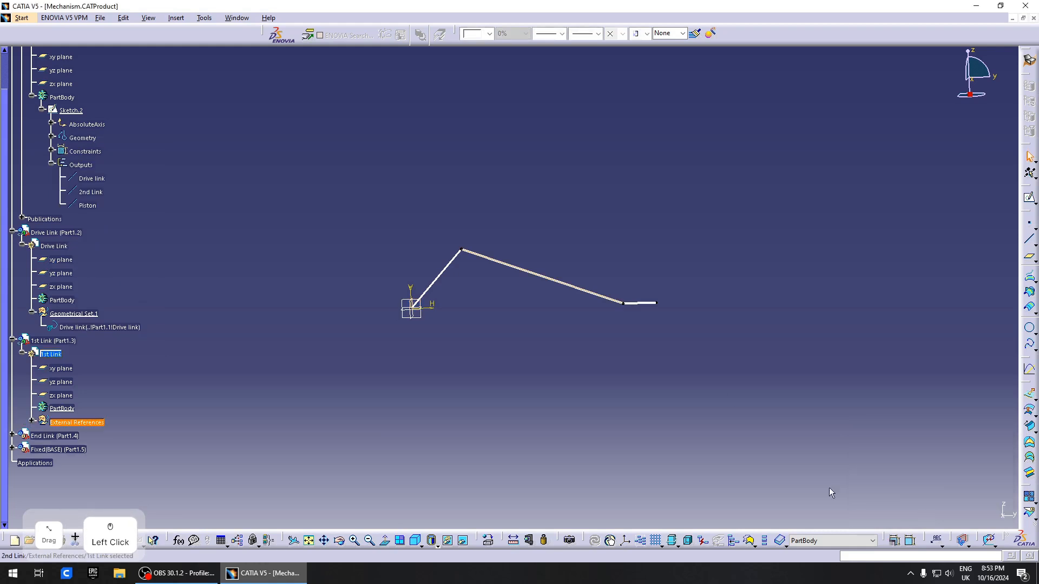
# Copy the Piston output from the control sketch.
pyautogui.click(85, 205)
pyautogui.rightClick(94, 211)
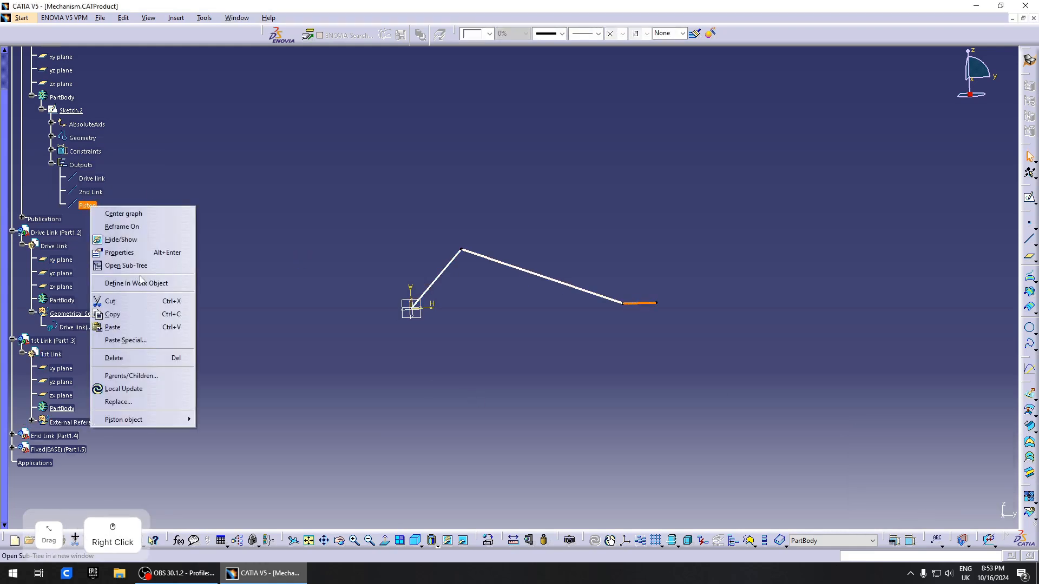
pyautogui.click(111, 315)
# Expand the End Link part in the tree and activate it for editing.
pyautogui.doubleClick(60, 436)
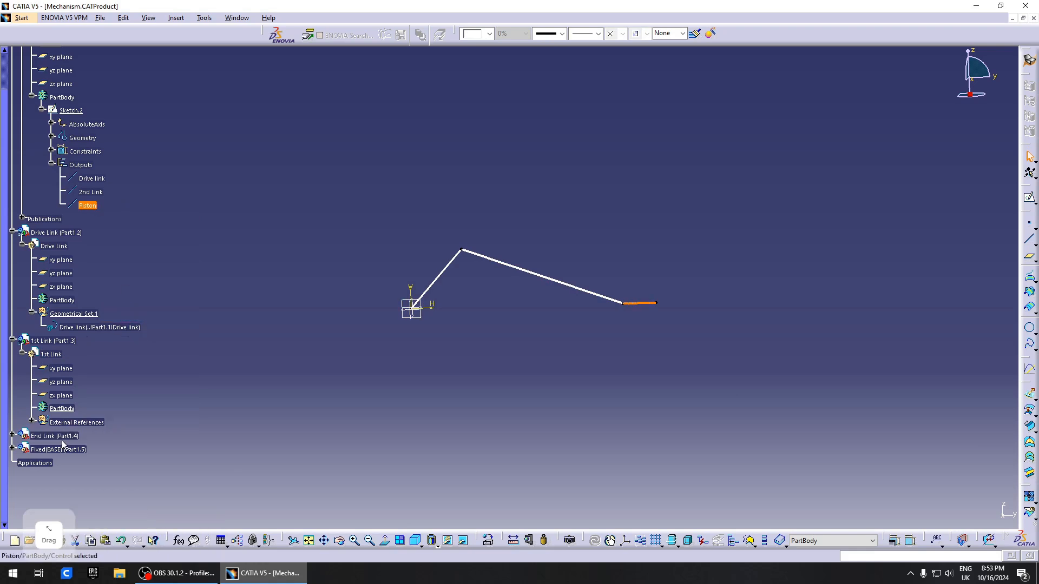
pyautogui.click(13, 436)
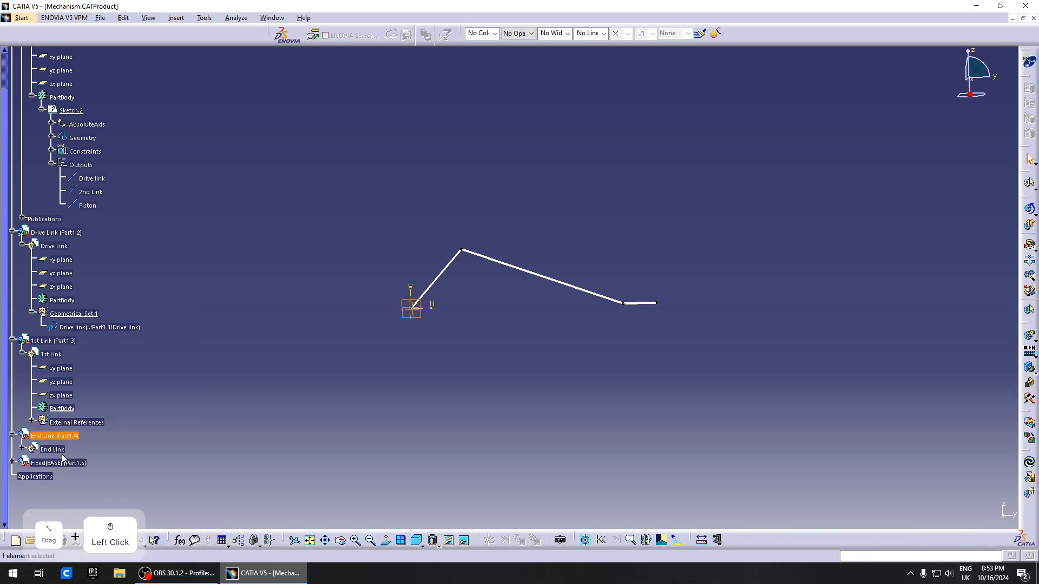
pyautogui.doubleClick(57, 450)
pyautogui.scroll(-3, 77, 438)
pyautogui.click(57, 354)
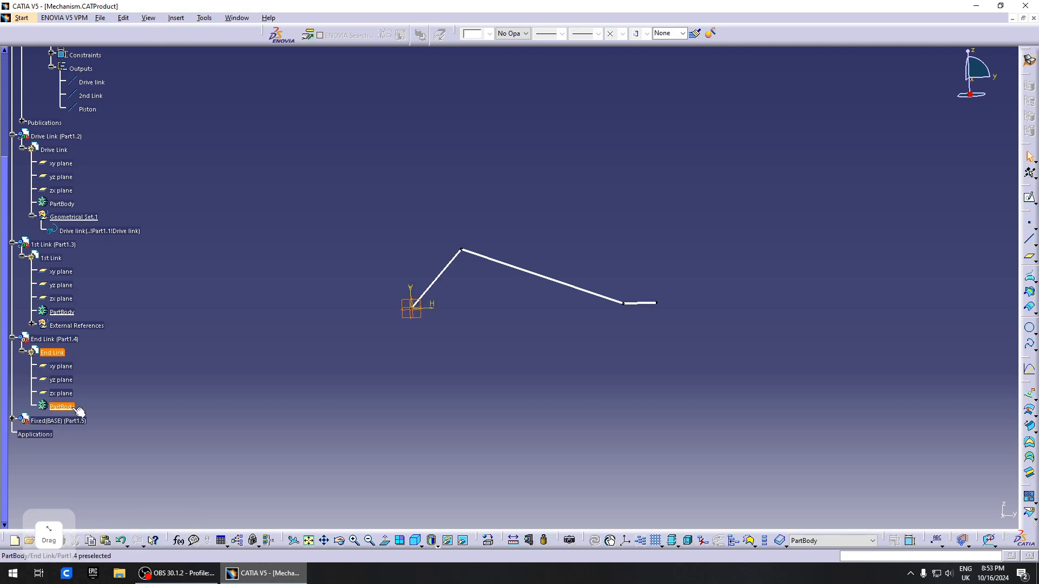
# Paste the copied Piston line into the End Link part As Result With Link and expand the part's External References.
pyautogui.rightClick(64, 369)
pyautogui.click(92, 266)
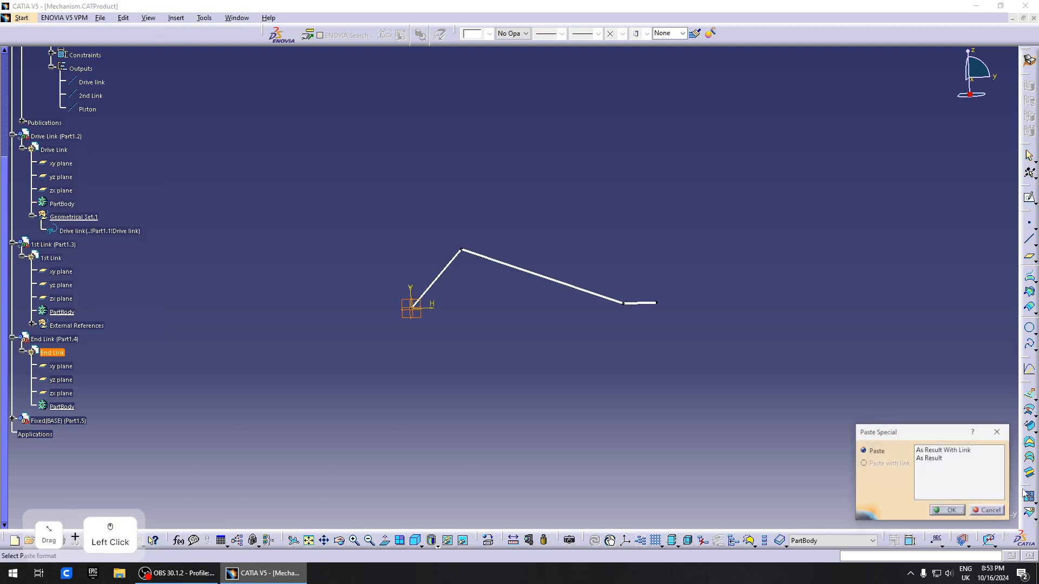
pyautogui.click(971, 451)
pyautogui.click(950, 511)
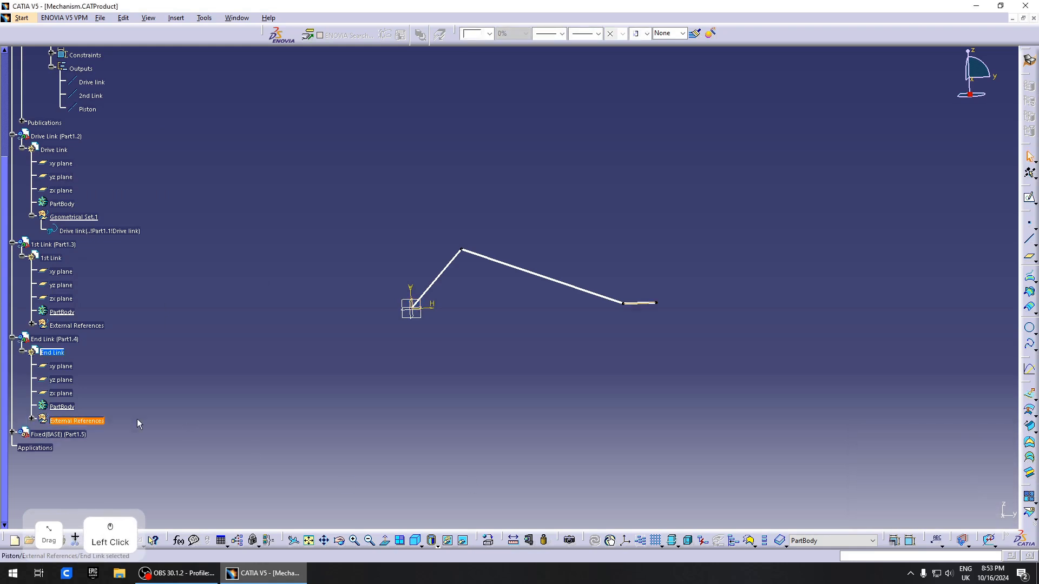
pyautogui.click(32, 419)
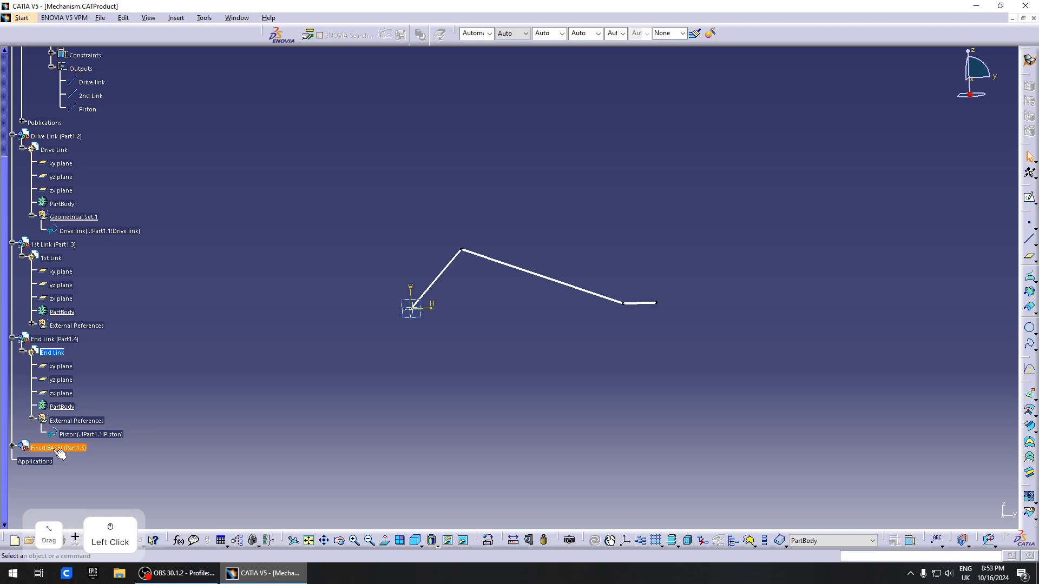
pyautogui.scroll(5, 108, 319)
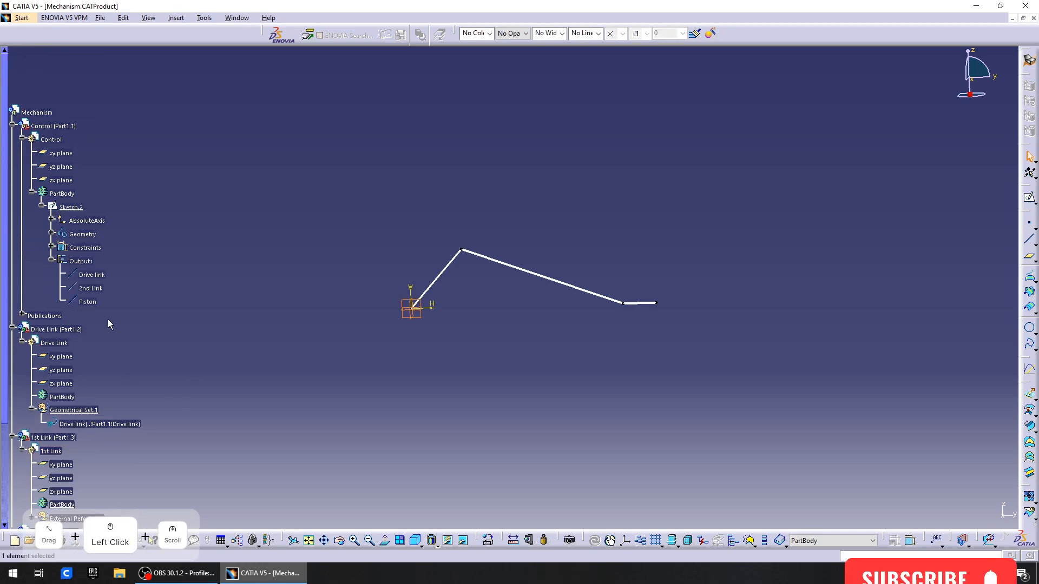
# Copy the Drive link and Piston outputs of the control sketch together.
pyautogui.click(93, 275)
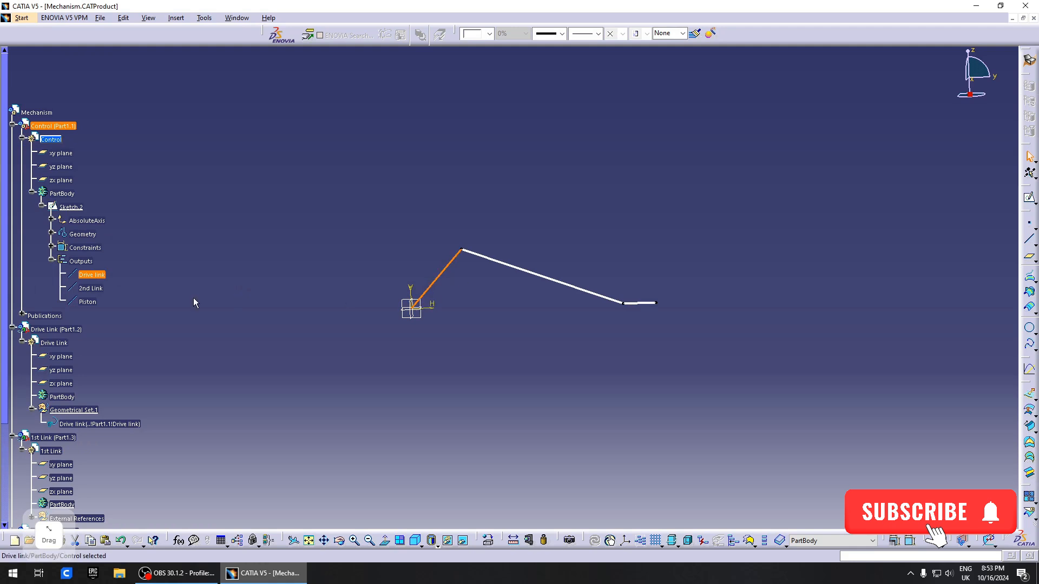
pyautogui.rightClick(92, 302)
pyautogui.click(121, 410)
# Expand the Fixed(BASE) component in the tree and activate its part for editing.
pyautogui.scroll(-5, 104, 330)
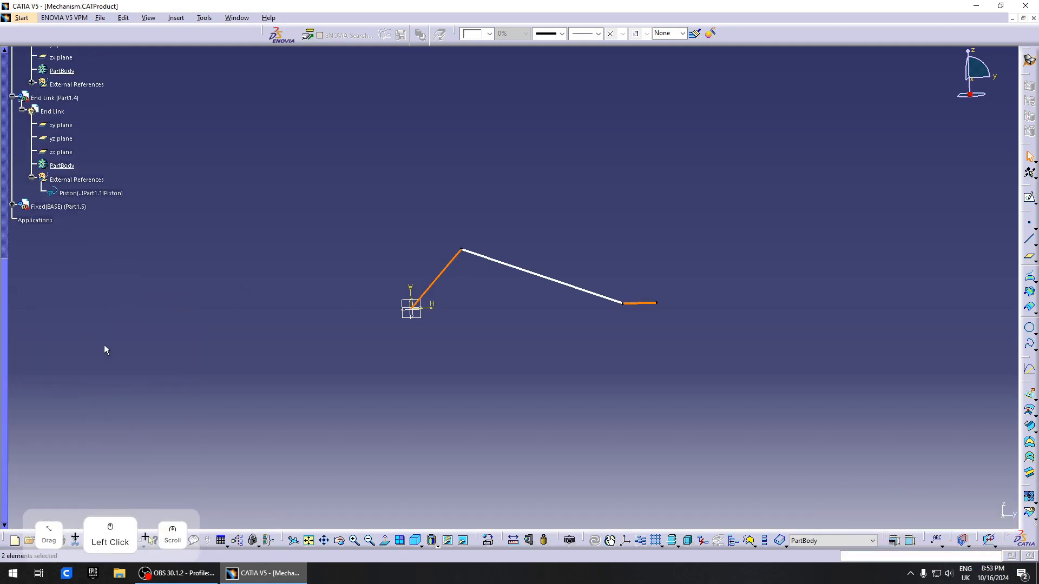
pyautogui.scroll(6, 100, 335)
pyautogui.scroll(-8, 128, 381)
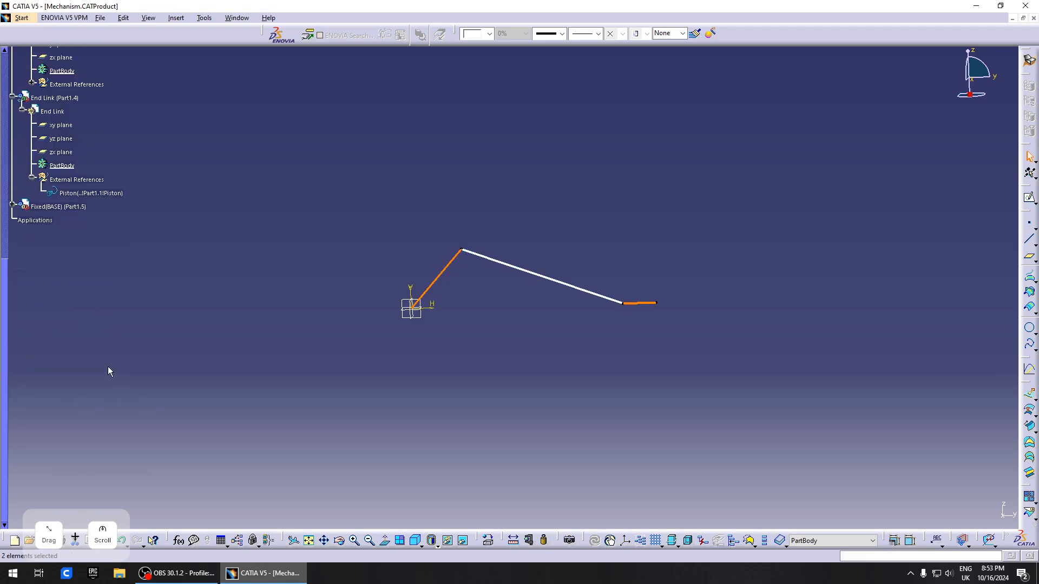
pyautogui.scroll(7, 126, 279)
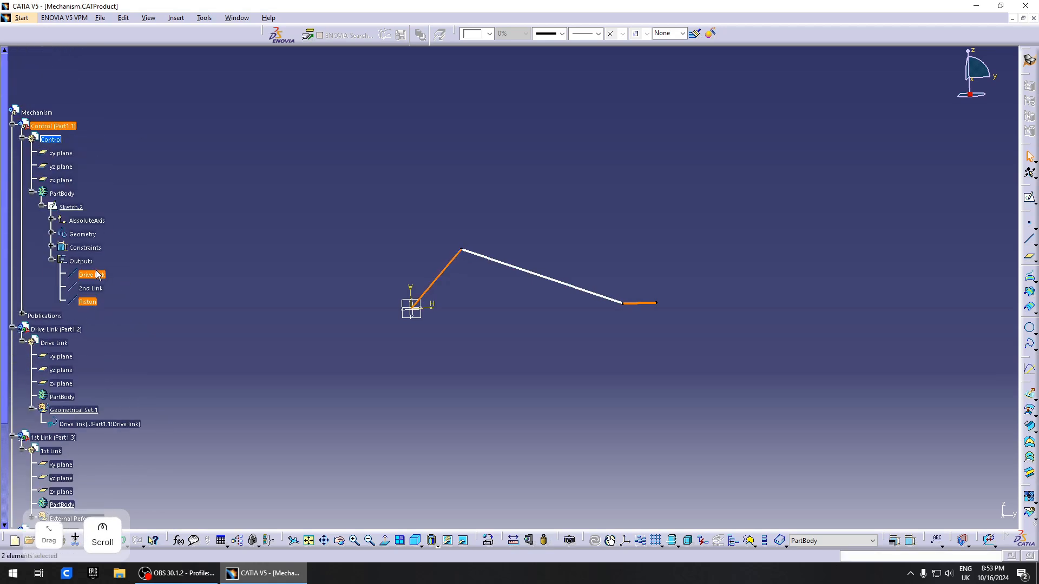
pyautogui.scroll(-8, 99, 317)
pyautogui.scroll(2, 92, 269)
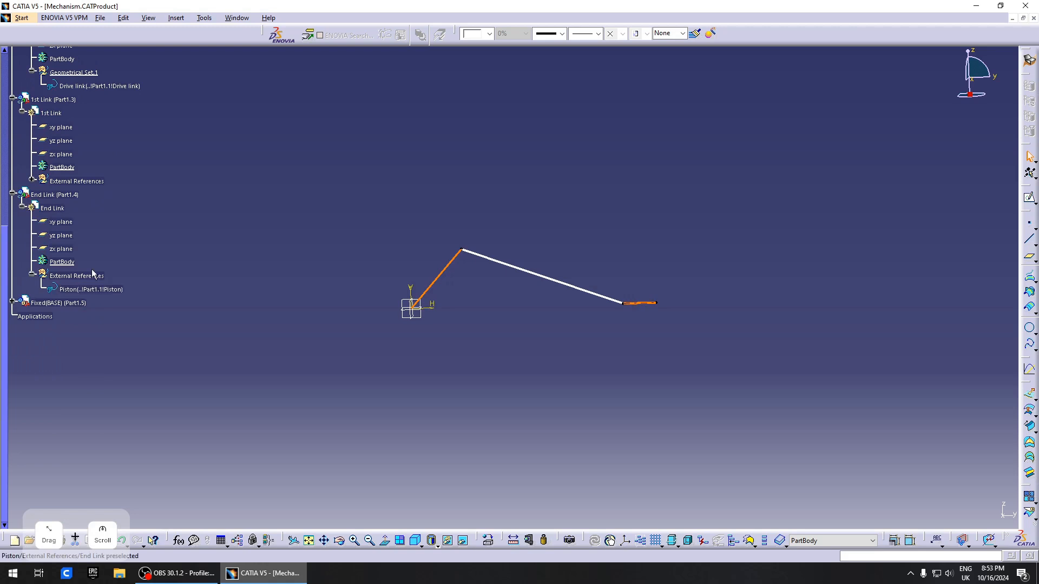
pyautogui.click(72, 303)
pyautogui.click(72, 303)
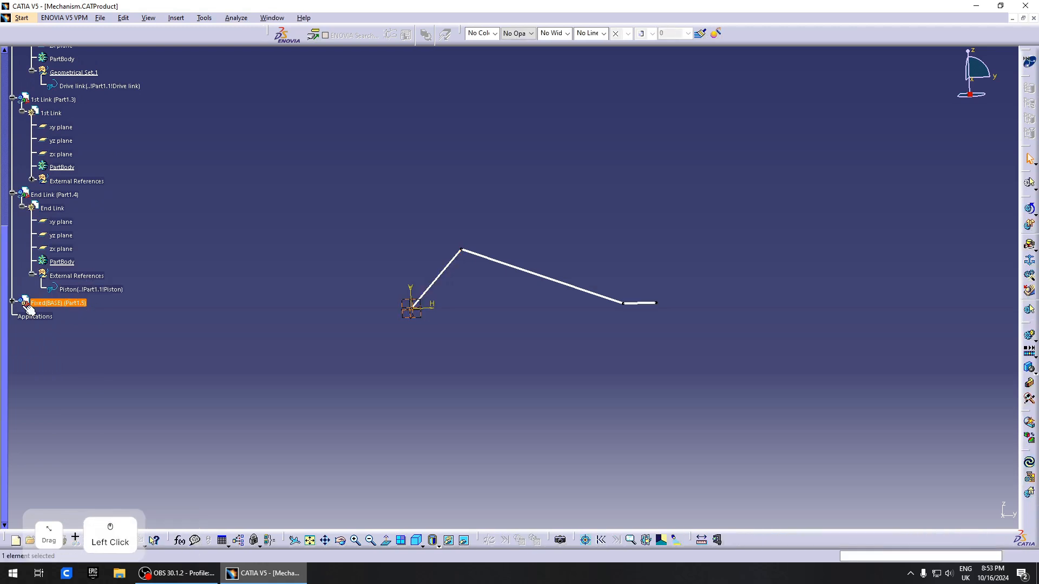
pyautogui.doubleClick(57, 317)
# Paste the copied Drive link and Piston lines into the Fixed(BASE) part with Paste Special, As Result.
pyautogui.rightClick(56, 320)
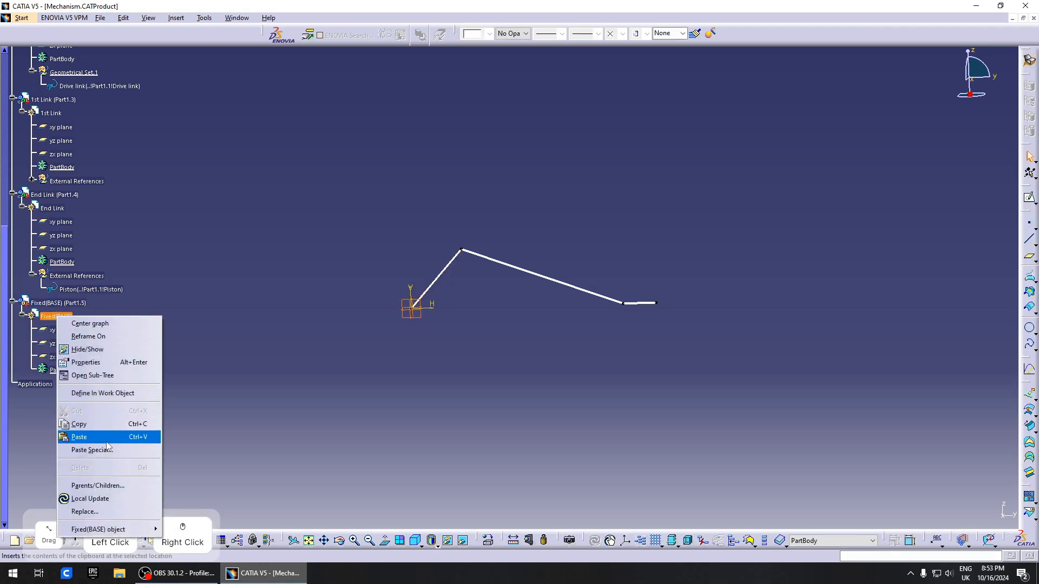
pyautogui.click(87, 448)
pyautogui.click(946, 458)
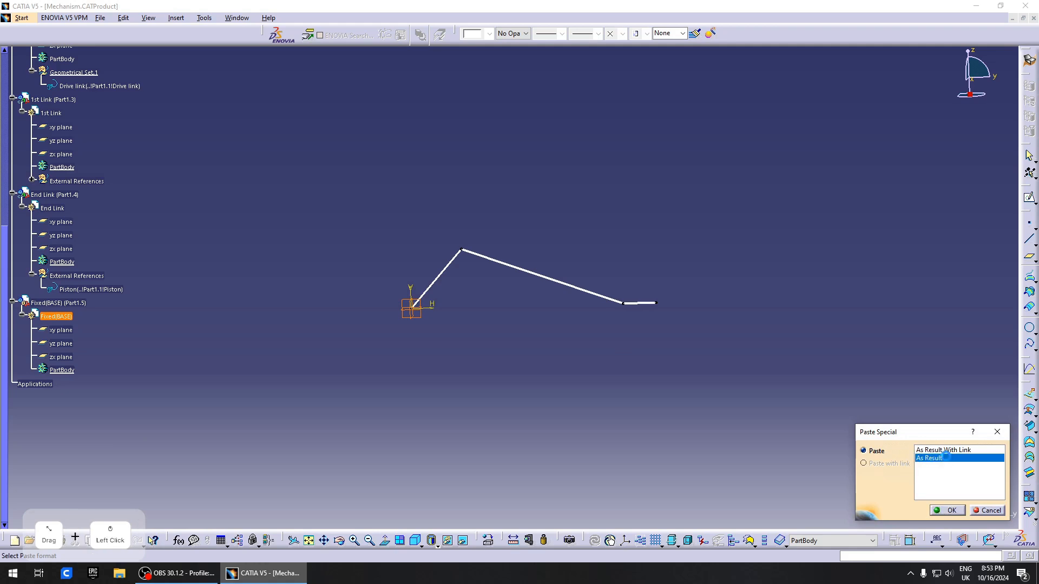
pyautogui.click(948, 510)
# Expand the control part's Publications and the 1st Link's External References to compare the published lines with the pasted copies.
pyautogui.scroll(8, 143, 357)
pyautogui.scroll(2, 143, 357)
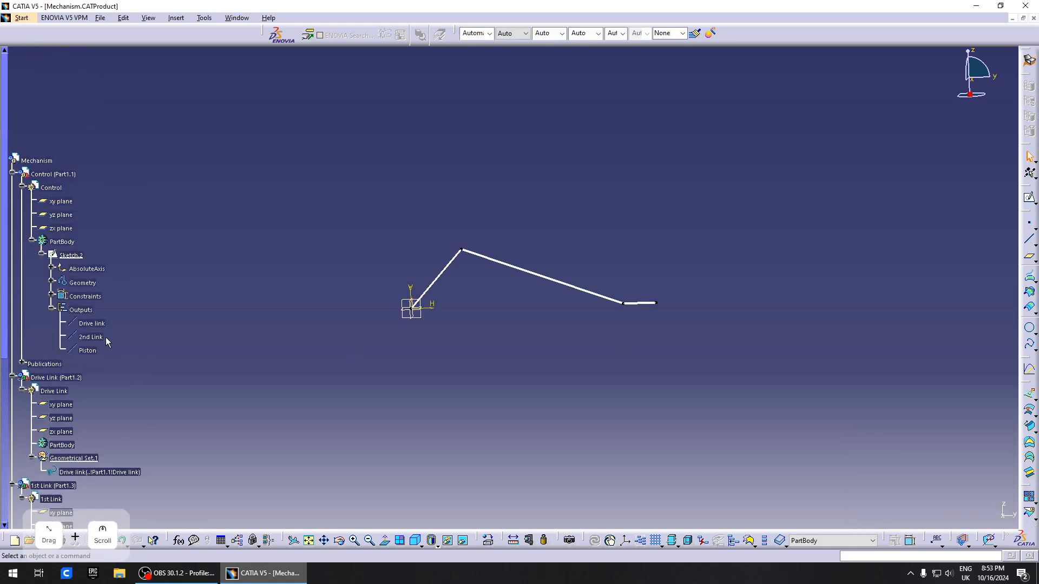
pyautogui.click(23, 363)
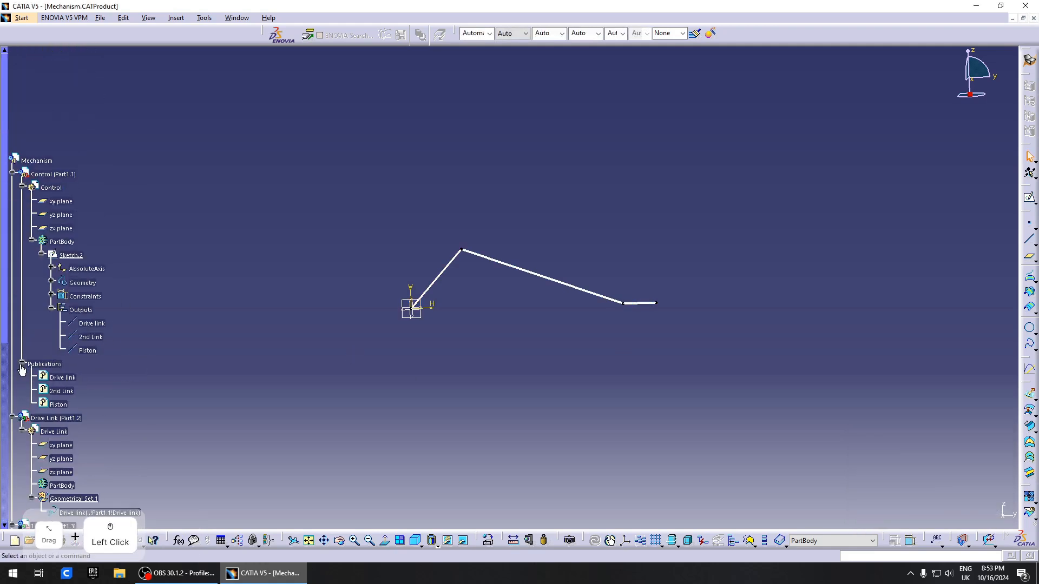
pyautogui.click(66, 378)
pyautogui.click(61, 391)
pyautogui.scroll(-8, 63, 423)
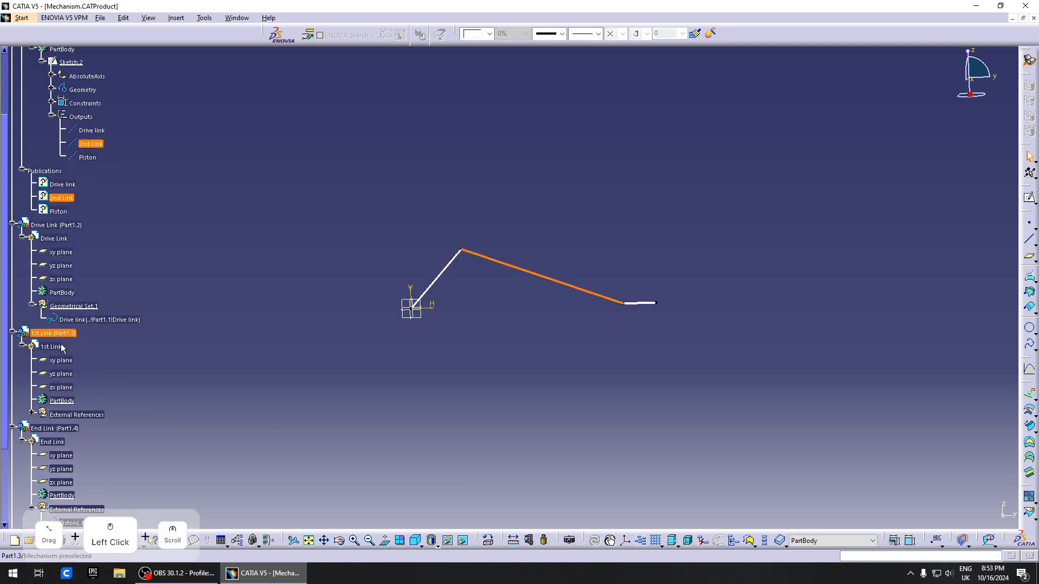
pyautogui.click(62, 415)
pyautogui.click(32, 413)
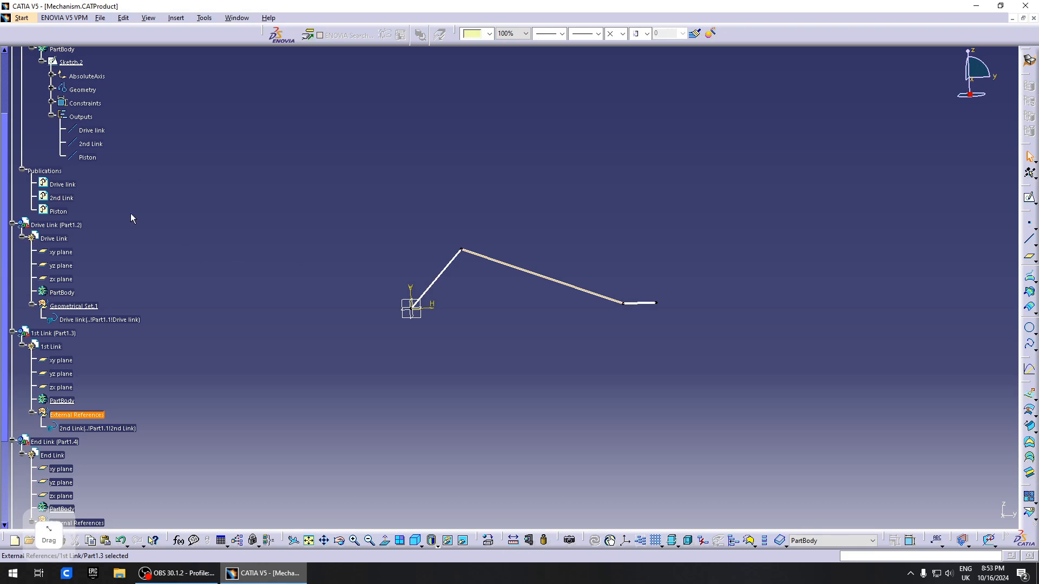
pyautogui.moveTo(467, 328); pyautogui.dragTo(453, 323, button='middle')
pyautogui.scroll(6, 254, 349)
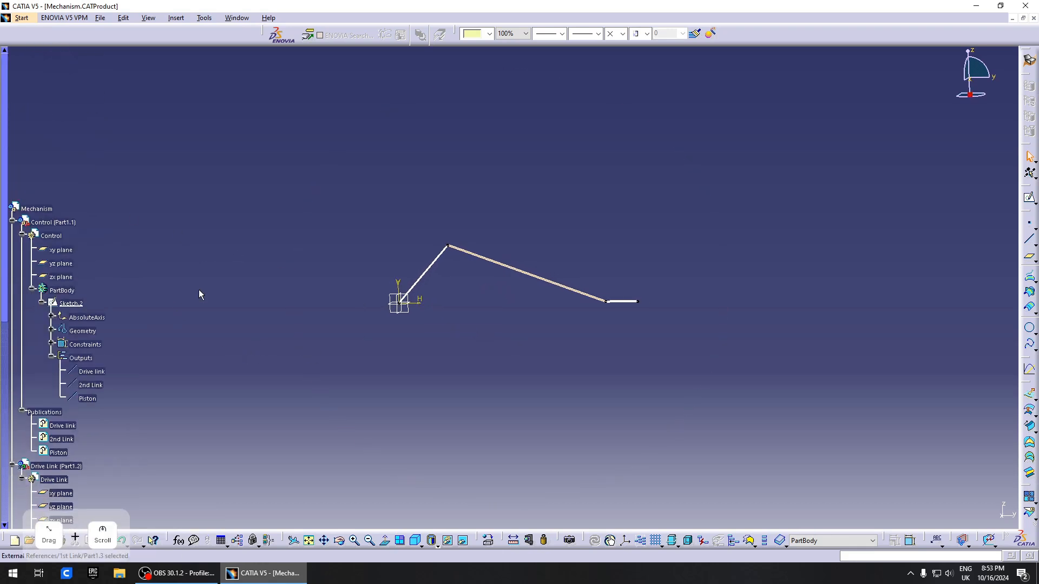
# Open the Drive Link part in a new window.
pyautogui.click(67, 376)
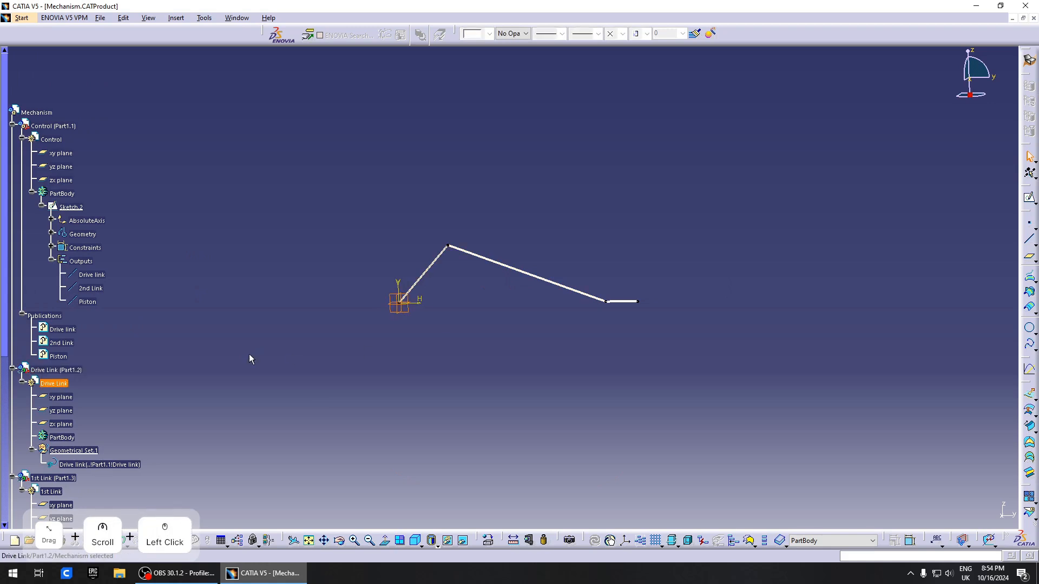
pyautogui.click(60, 384)
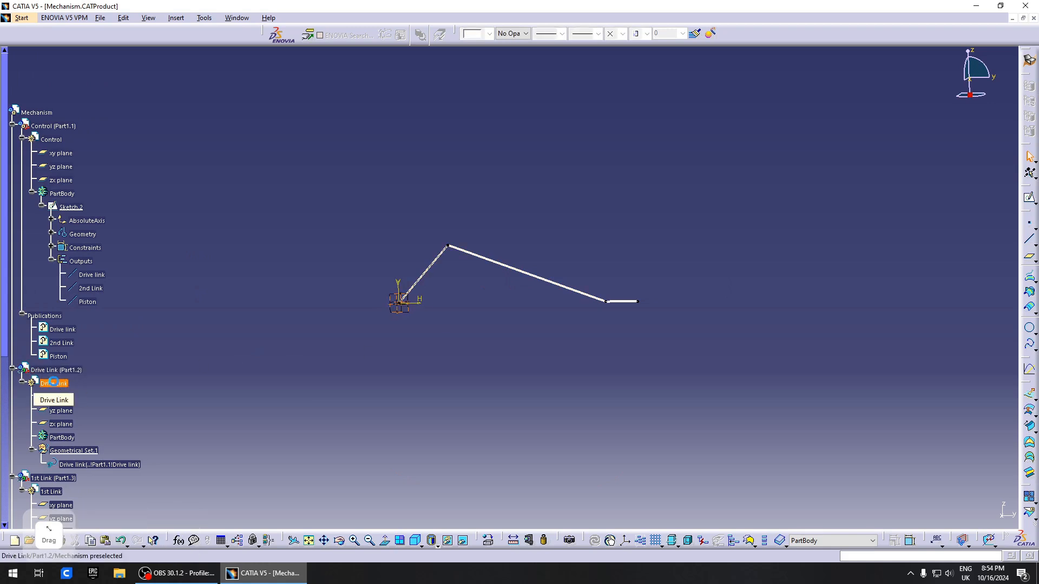
pyautogui.rightClick(53, 382)
pyautogui.click(103, 398)
pyautogui.rightClick(56, 384)
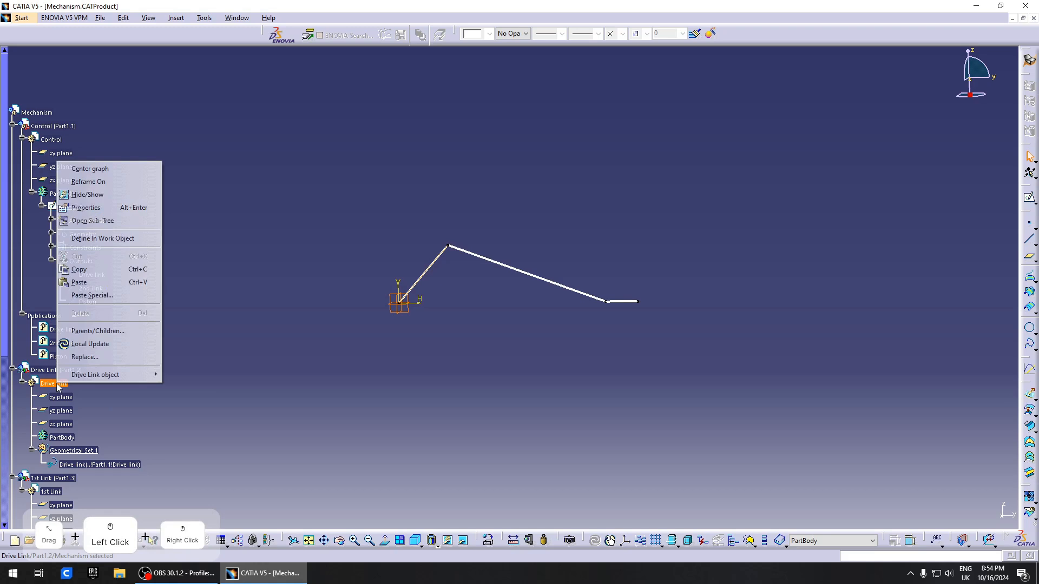
pyautogui.moveTo(109, 373)
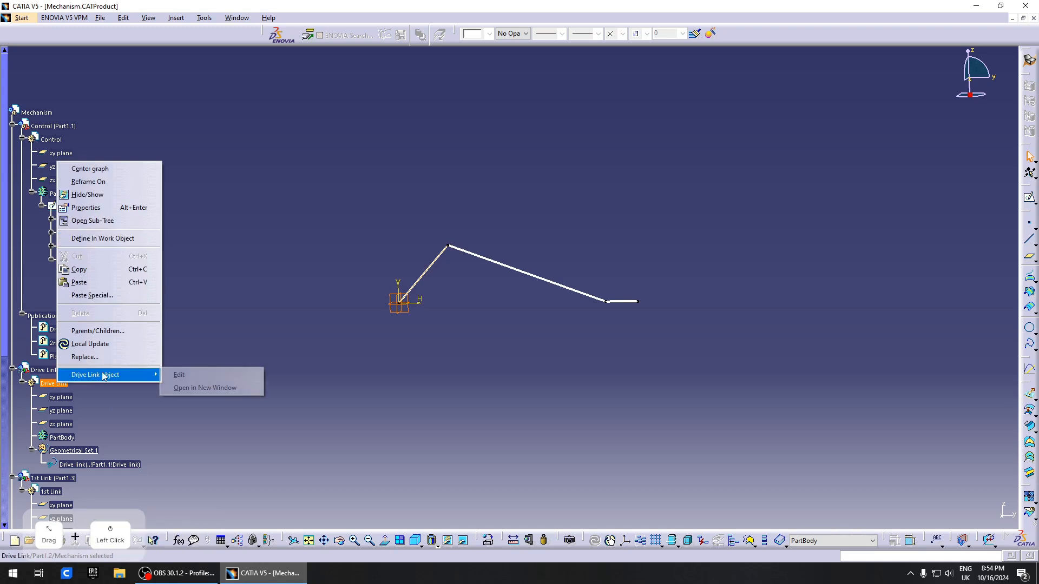
pyautogui.click(235, 388)
# Start a sketch on the yz plane and draw a small and a larger circle beside the drive link line.
pyautogui.moveTo(531, 339); pyautogui.dragTo(737, 366, button='middle')
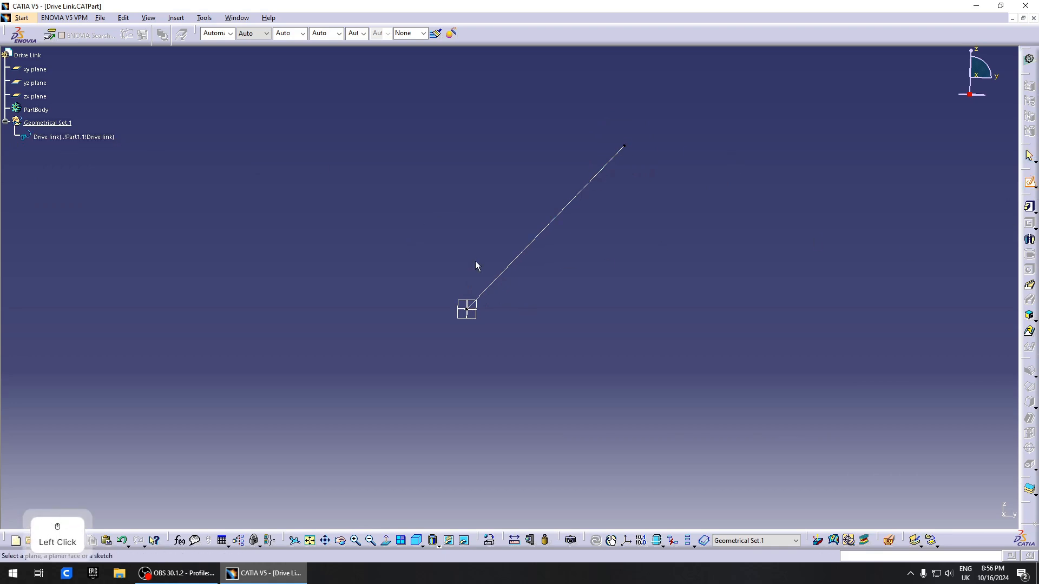
pyautogui.doubleClick(476, 305)
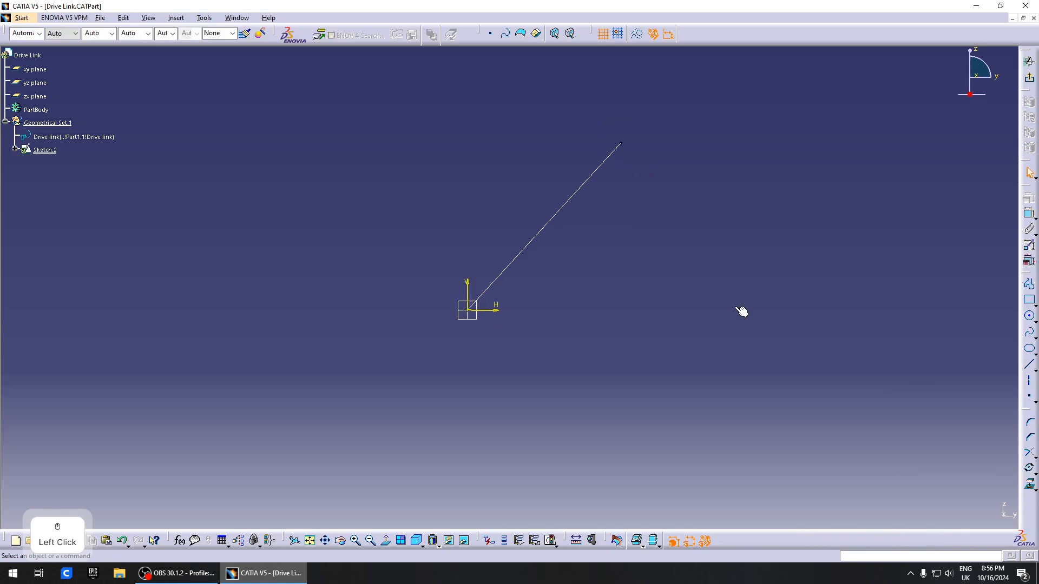
pyautogui.click(1030, 318)
pyautogui.click(601, 293)
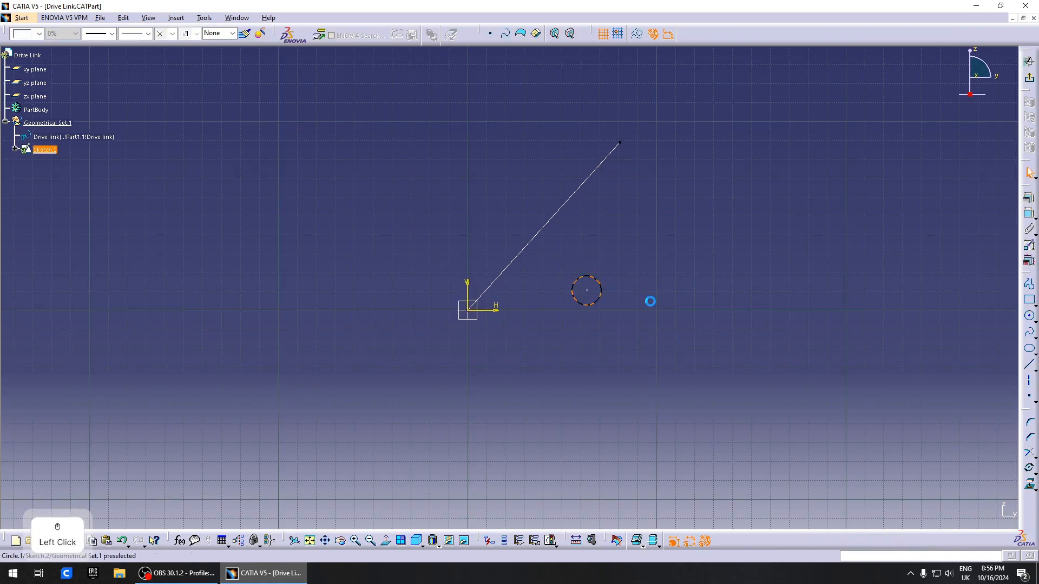
pyautogui.click(1030, 316)
pyautogui.click(727, 160)
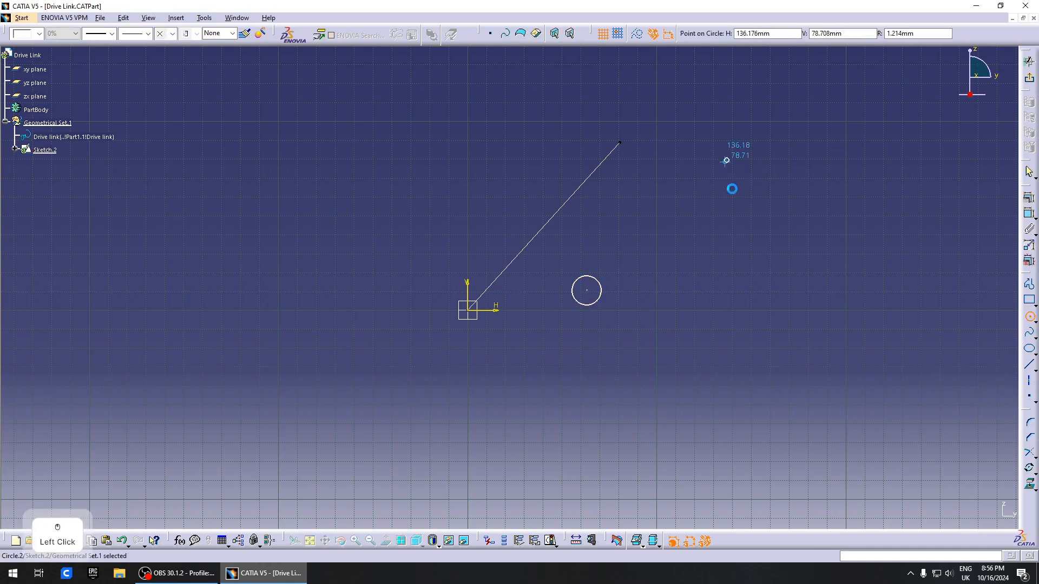
pyautogui.click(734, 189)
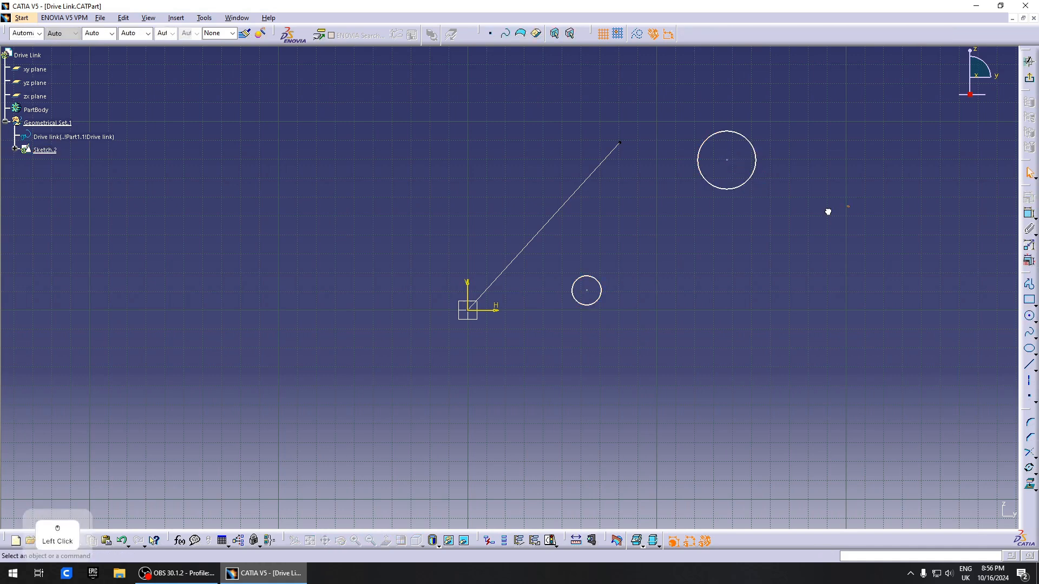
# Project the linked drive link line into the sketch.
pyautogui.click(1029, 483)
pyautogui.click(600, 161)
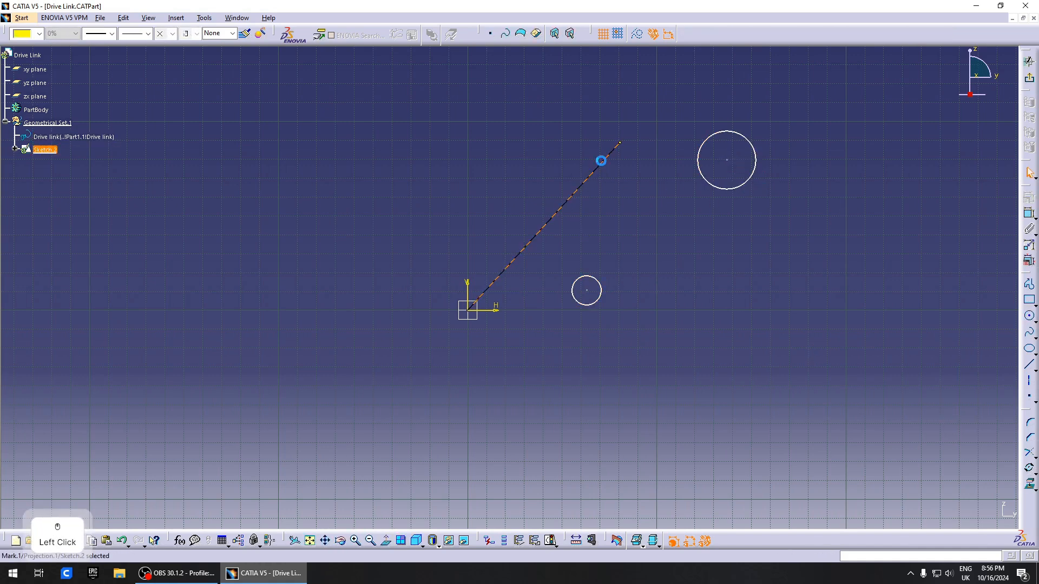
pyautogui.click(666, 123)
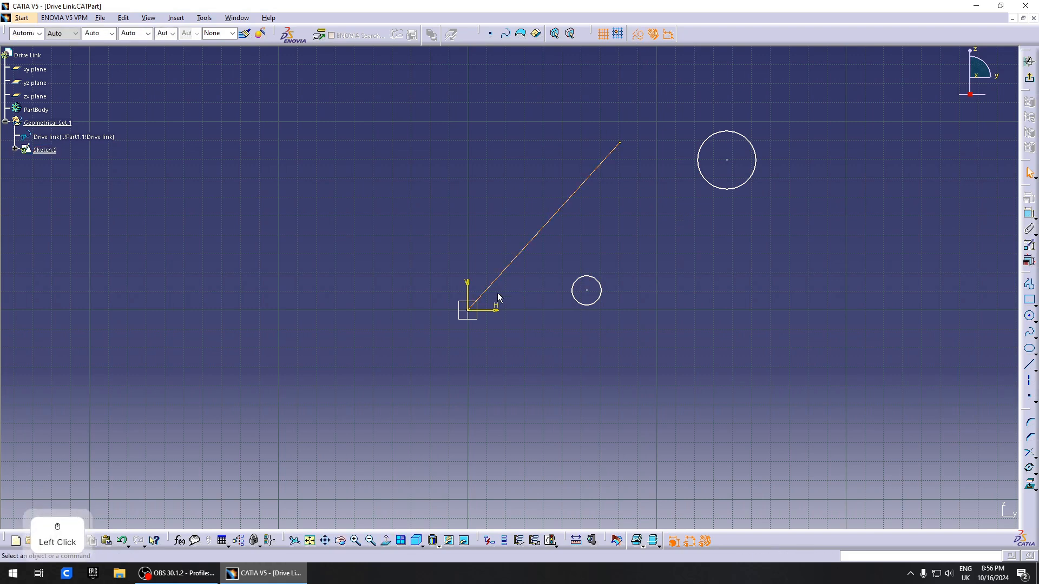
# Constrain the small circle's centre coincident with the drive link line's vertex at the origin.
pyautogui.click(1031, 215)
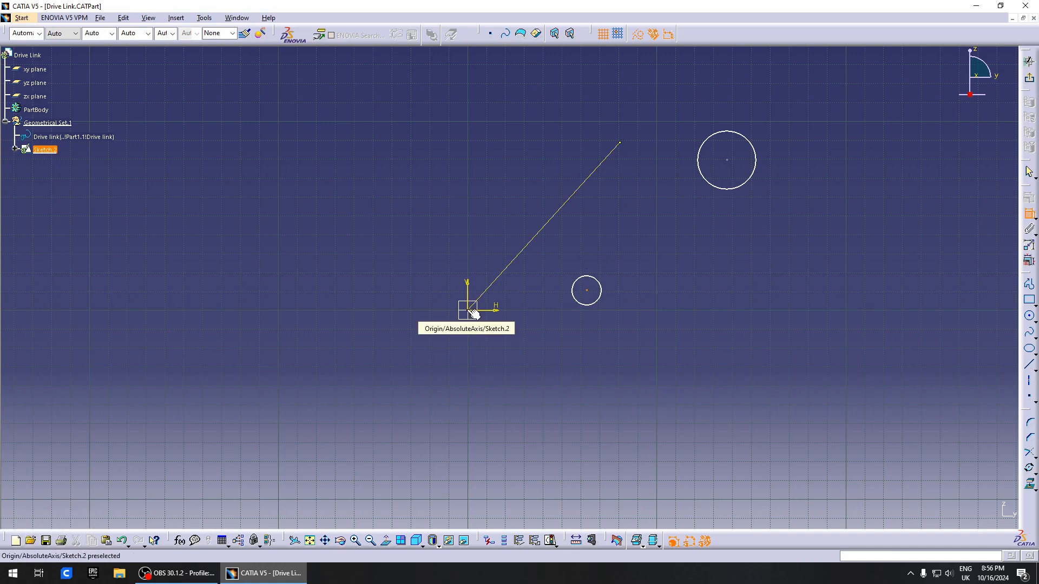
pyautogui.press('Down')
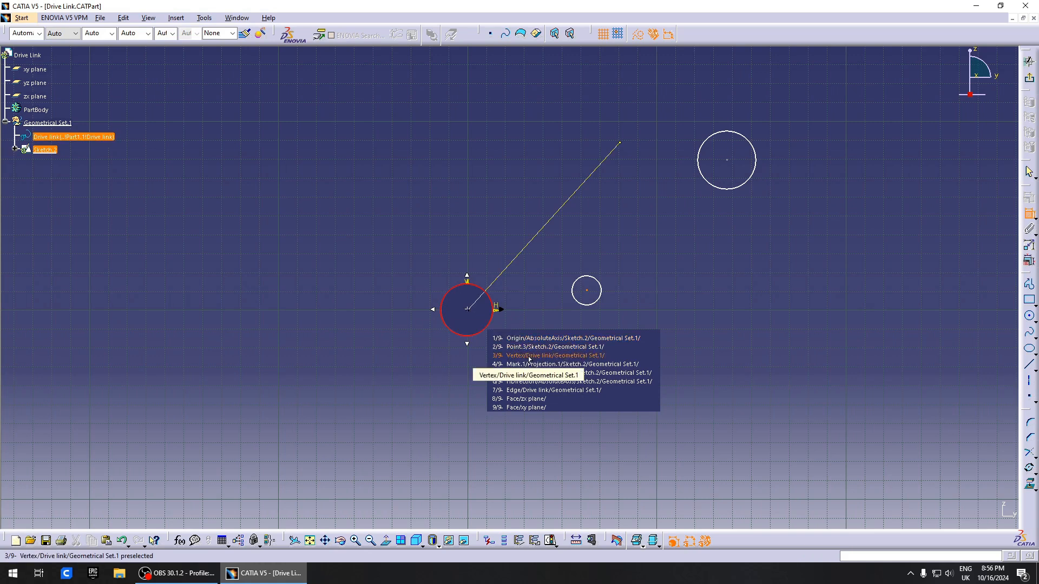
pyautogui.click(534, 357)
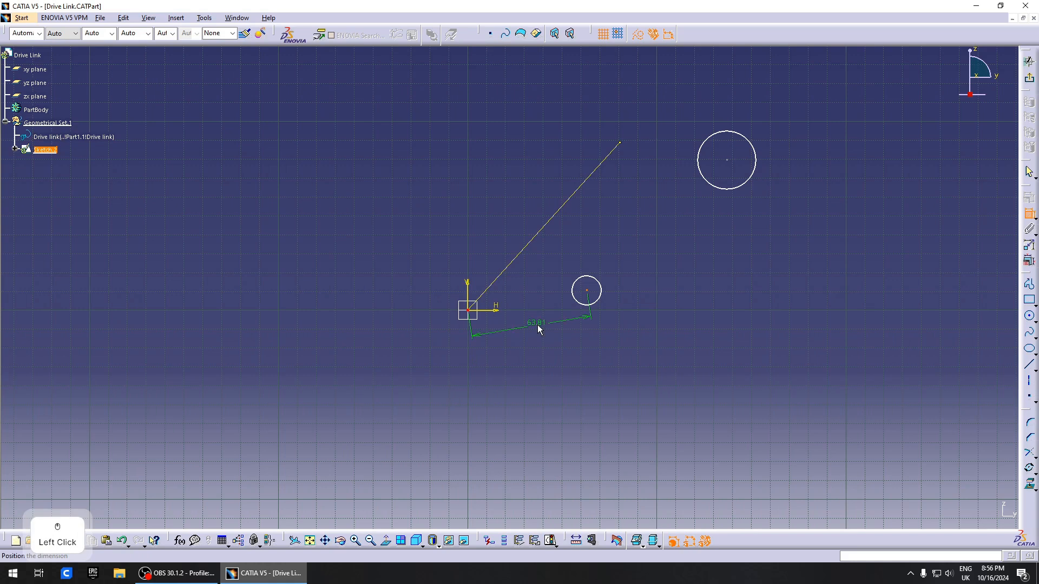
pyautogui.rightClick(537, 325)
pyautogui.click(585, 405)
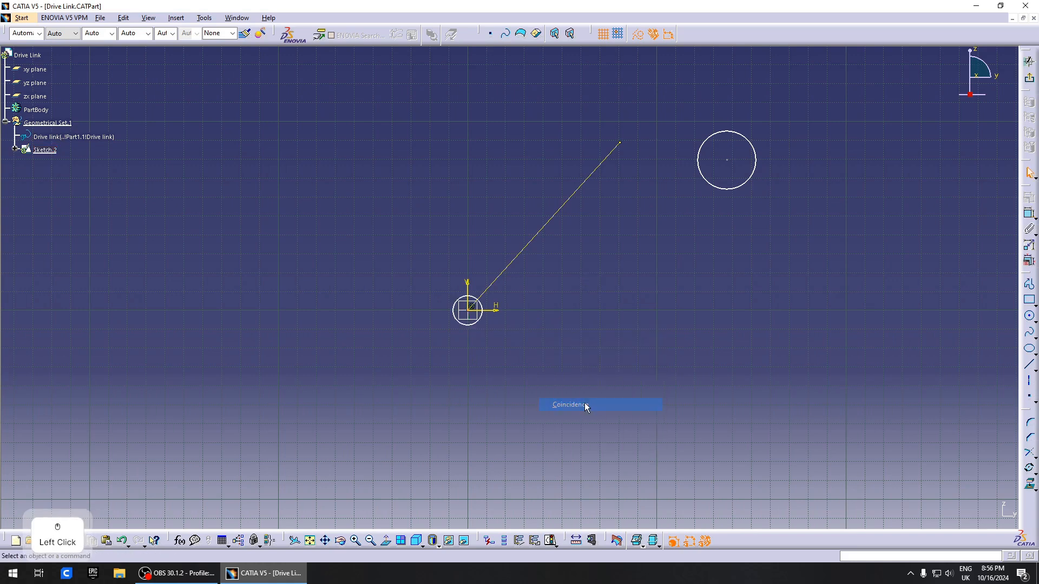
# Constrain the larger circle's centre coincident with the upper endpoint of the drive link line.
pyautogui.click(1030, 215)
pyautogui.click(622, 144)
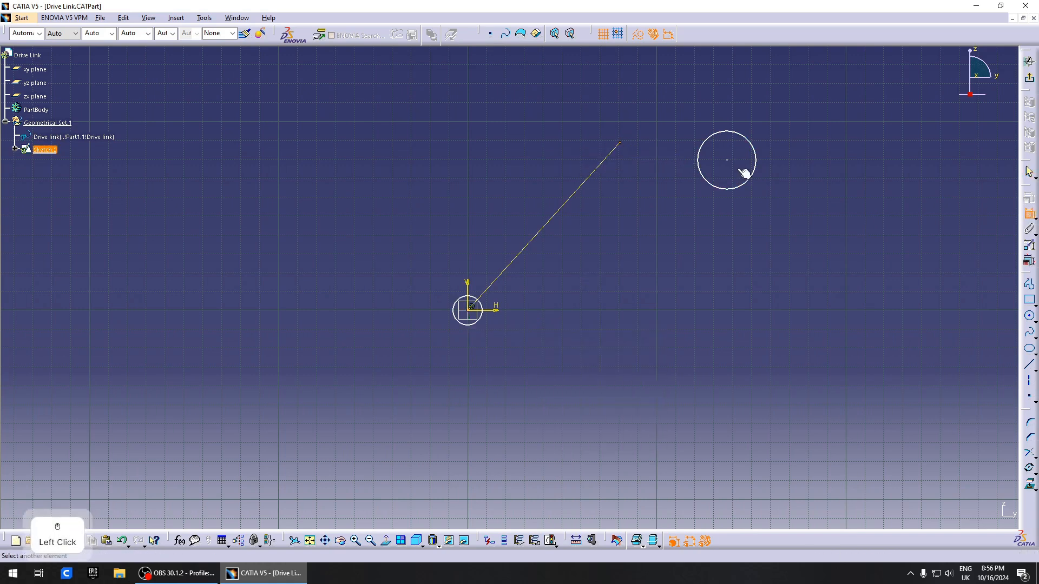
pyautogui.click(735, 164)
pyautogui.rightClick(637, 169)
pyautogui.click(667, 244)
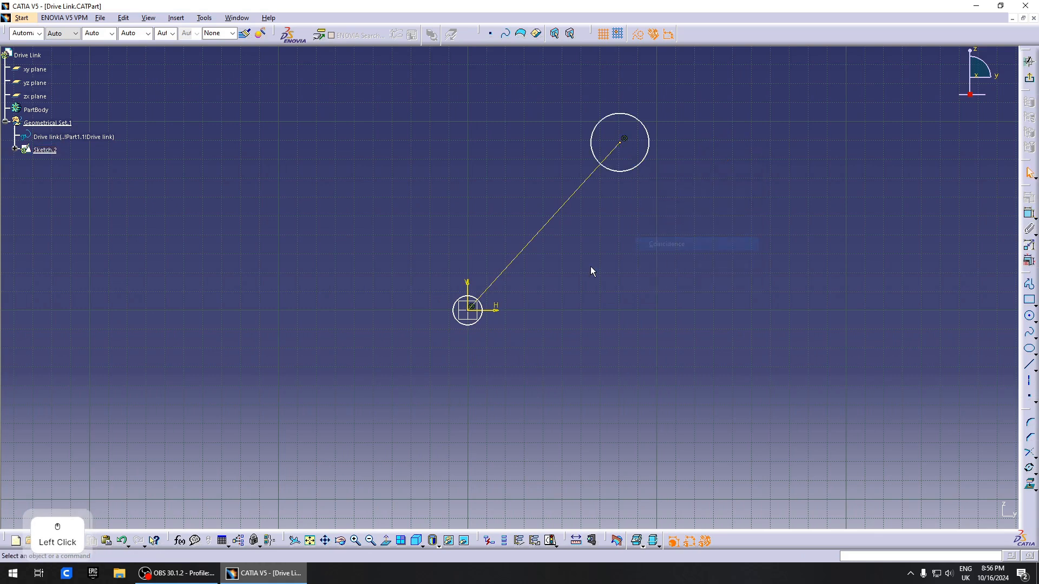
# Enlarge the circle at the origin and constrain its diameter to 60 mm.
pyautogui.moveTo(475, 336)
pyautogui.mouseDown()
pyautogui.moveTo(510, 362)
pyautogui.moveTo(471, 319)
pyautogui.mouseUp()
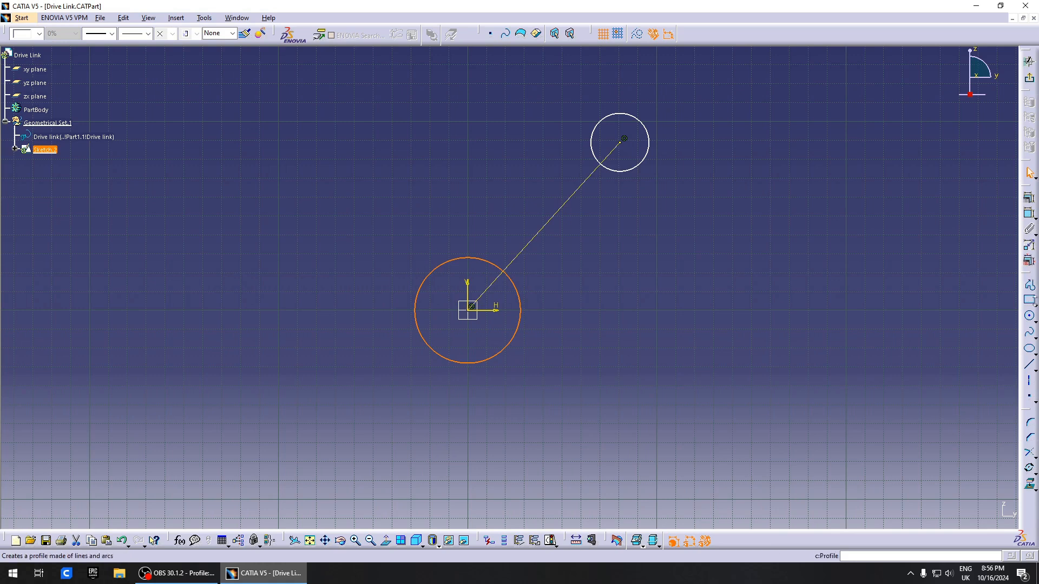
pyautogui.click(1029, 214)
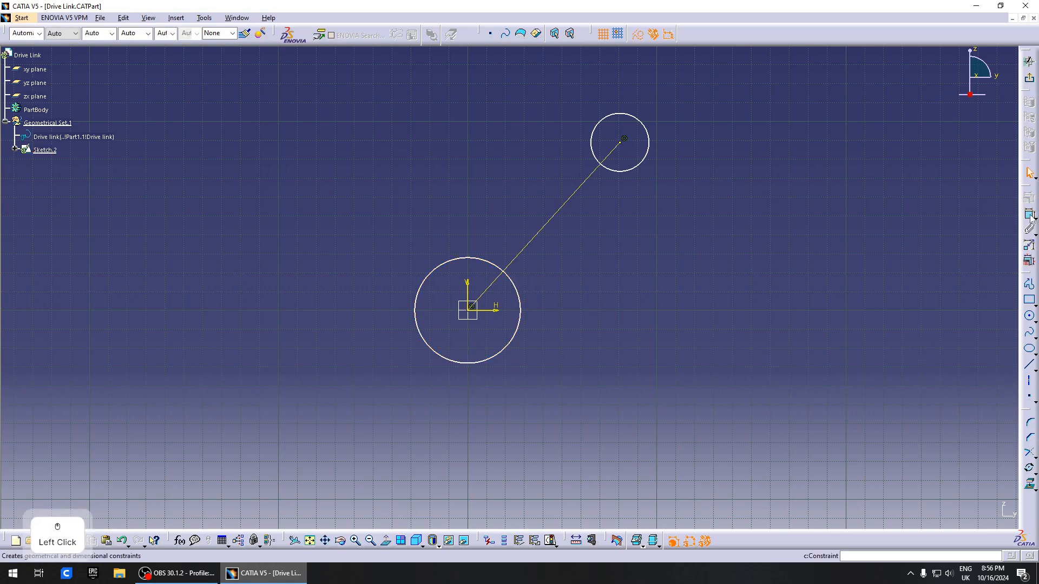
pyautogui.click(520, 331)
pyautogui.doubleClick(568, 350)
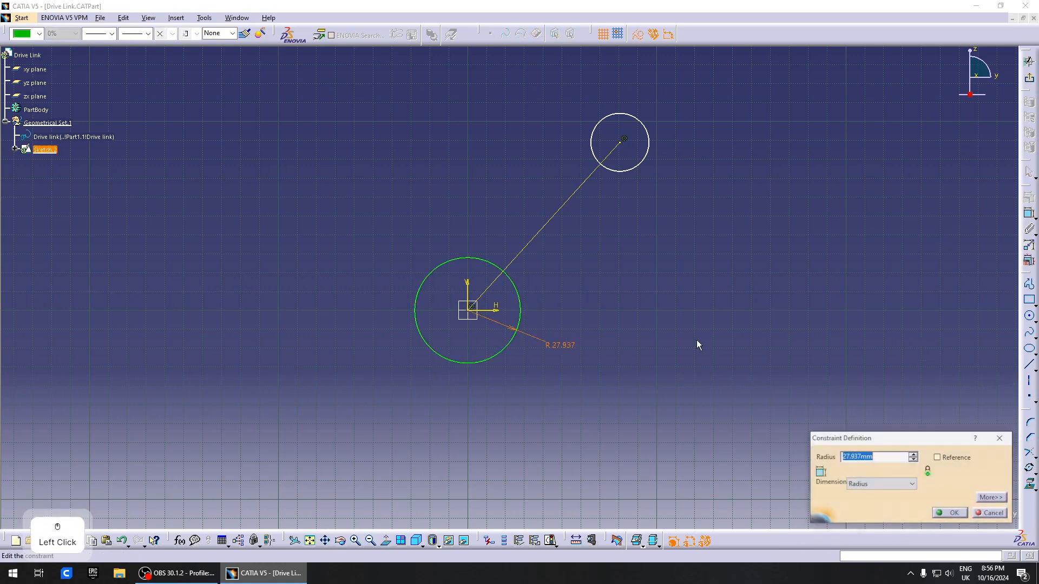
pyautogui.click(888, 484)
pyautogui.click(850, 491)
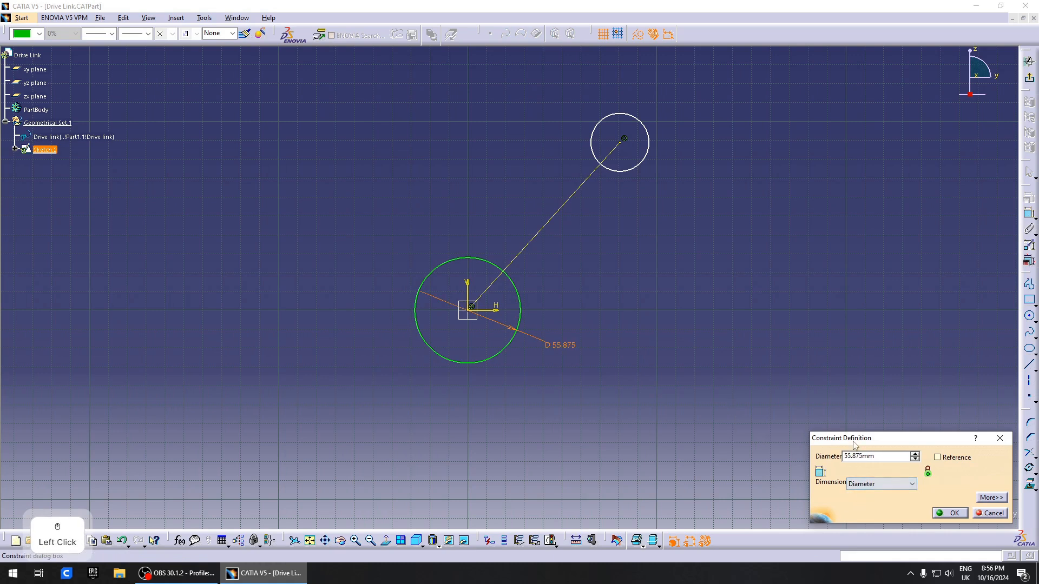
pyautogui.moveTo(892, 456); pyautogui.dragTo(754, 450)
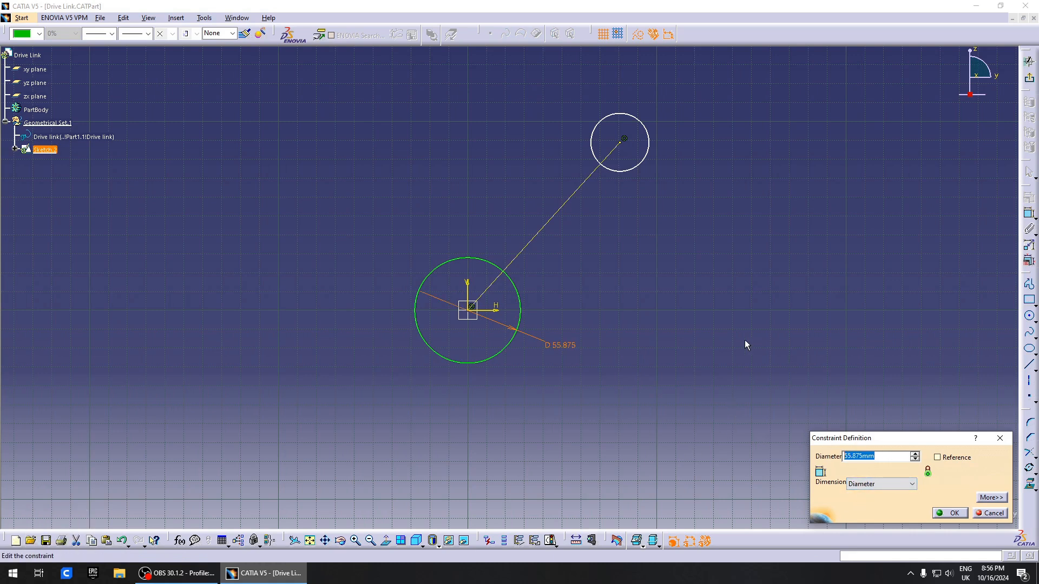
pyautogui.write('60')
pyautogui.press('Return')
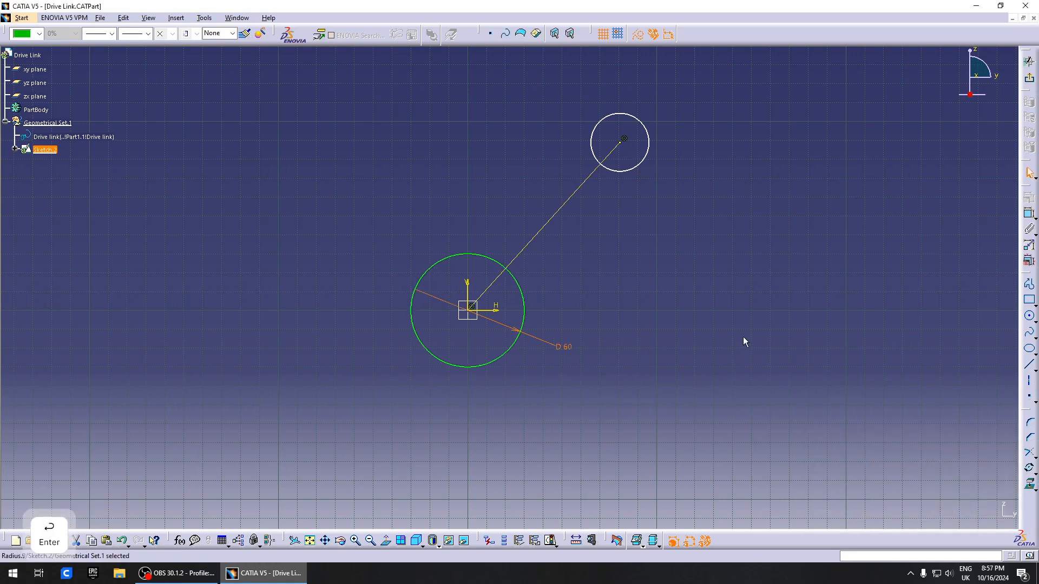
# Constrain the diameter of the circle at the drive link line's upper endpoint to 60 mm.
pyautogui.doubleClick(678, 129)
pyautogui.write('60')
pyautogui.press('Return')
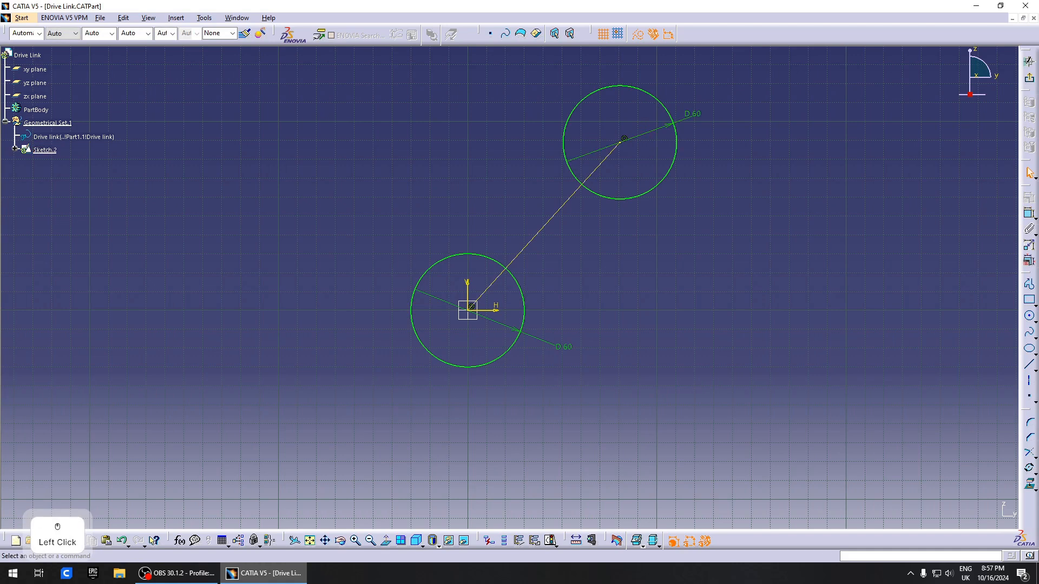
# Draw two standard lines joining the circles, one on each side of the drive link line.
pyautogui.click(1028, 368)
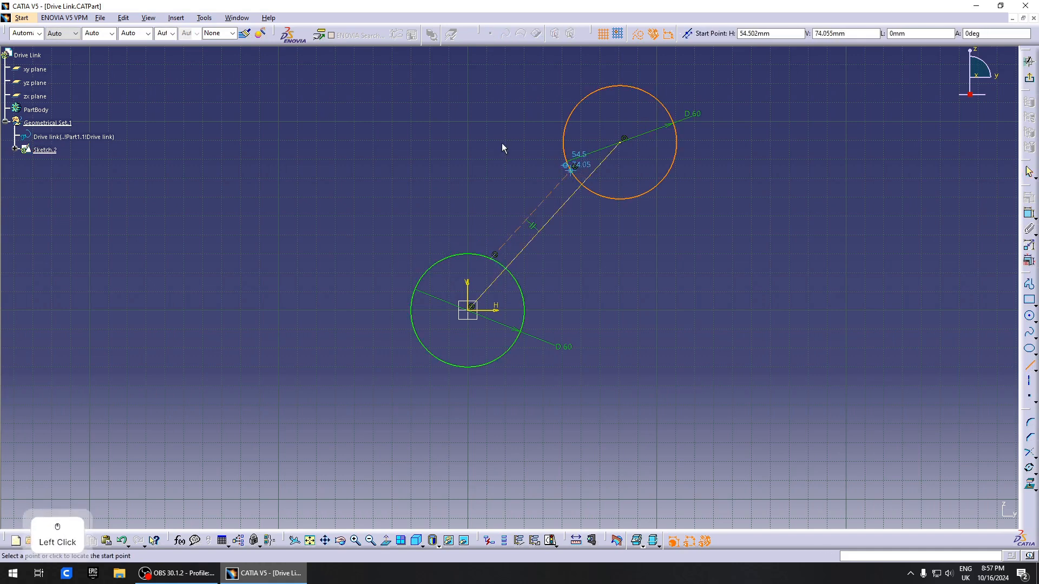
pyautogui.click(549, 195)
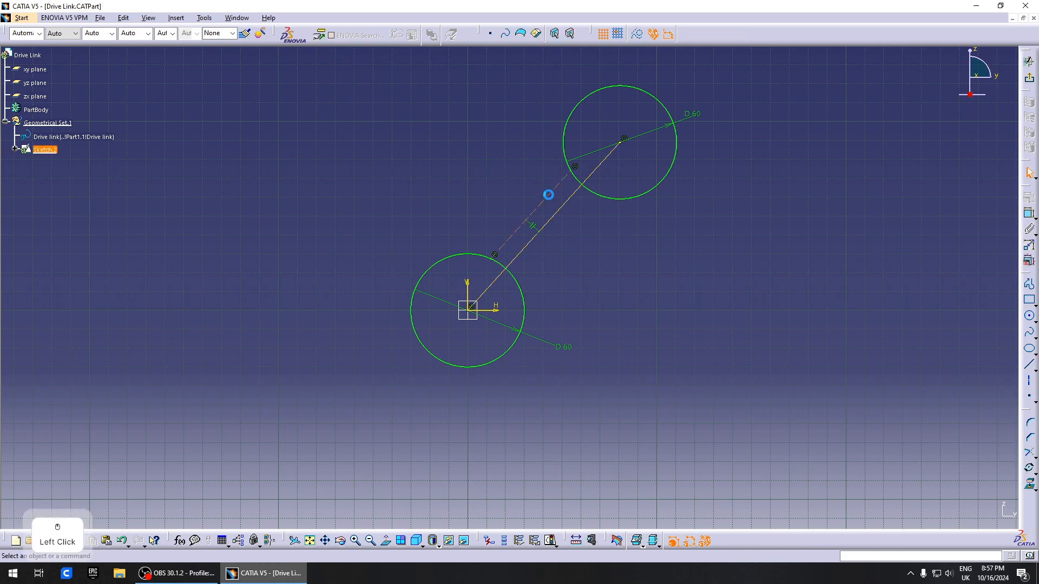
pyautogui.click(638, 36)
pyautogui.press('Escape')
pyautogui.click(1029, 381)
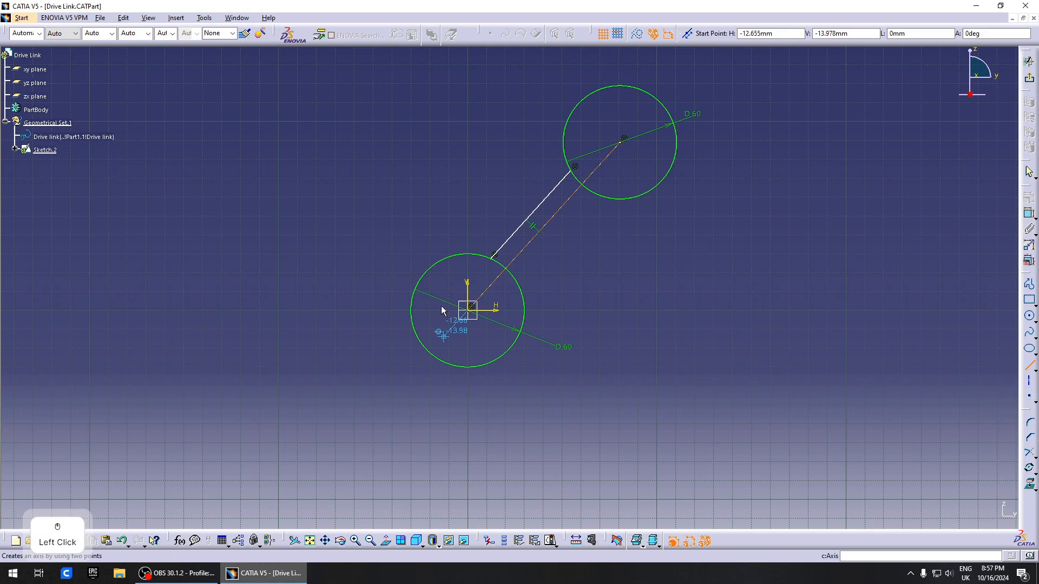
pyautogui.click(603, 194)
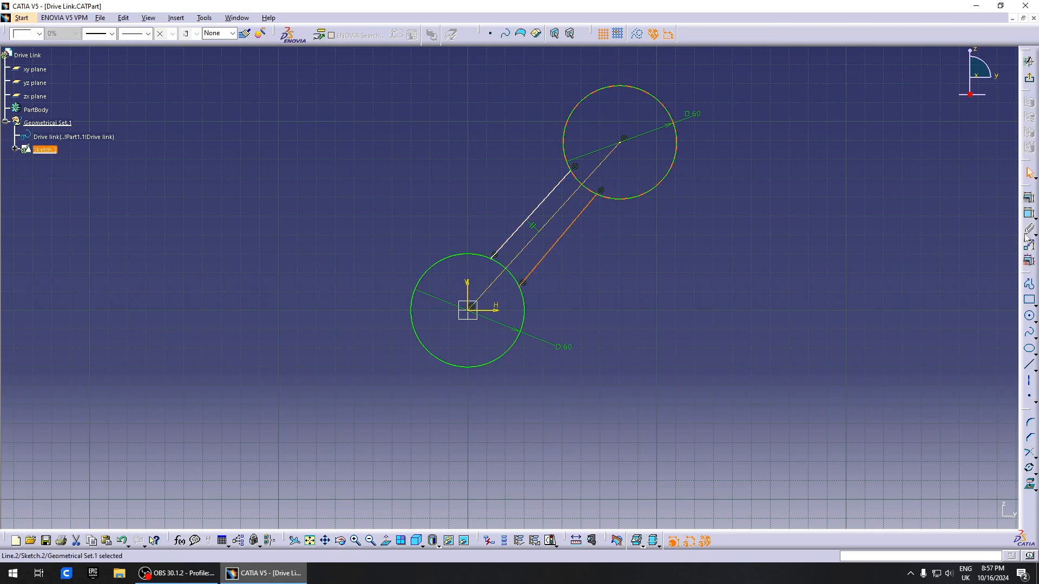
pyautogui.press('Escape')
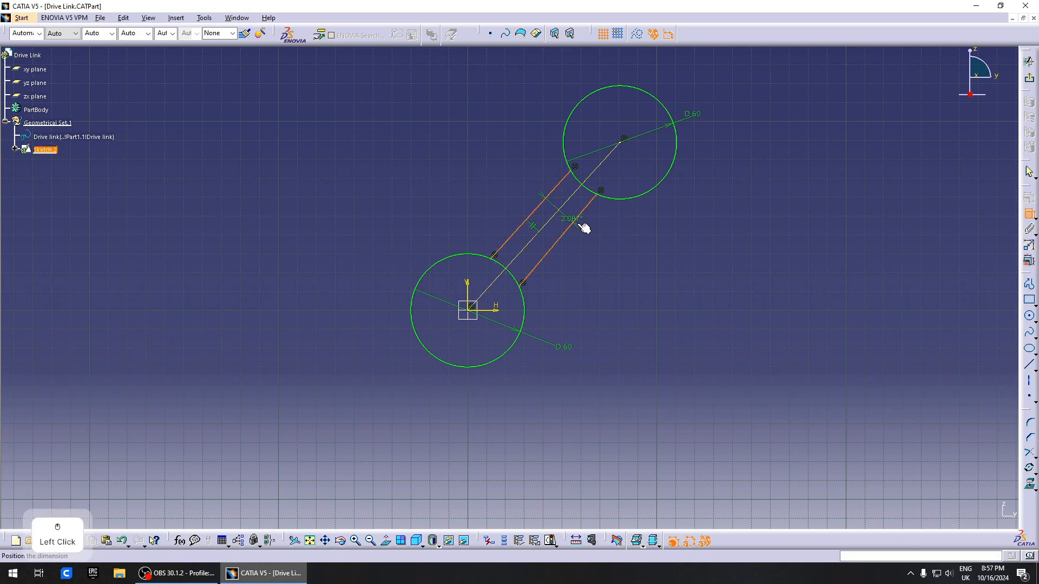
# Make the two side lines symmetric about the drive link line and set their spacing to 16 mm.
pyautogui.rightClick(595, 229)
pyautogui.click(663, 316)
pyautogui.press('Escape')
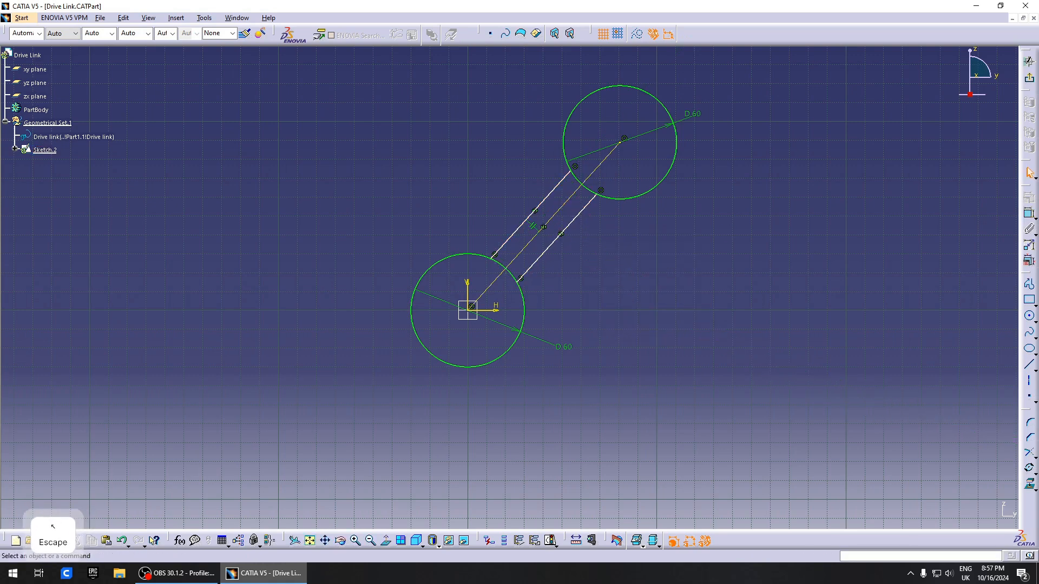
pyautogui.doubleClick(605, 232)
pyautogui.write('16')
pyautogui.press('Return')
# Change the diameters of both end circles to 40 mm.
pyautogui.doubleClick(693, 114)
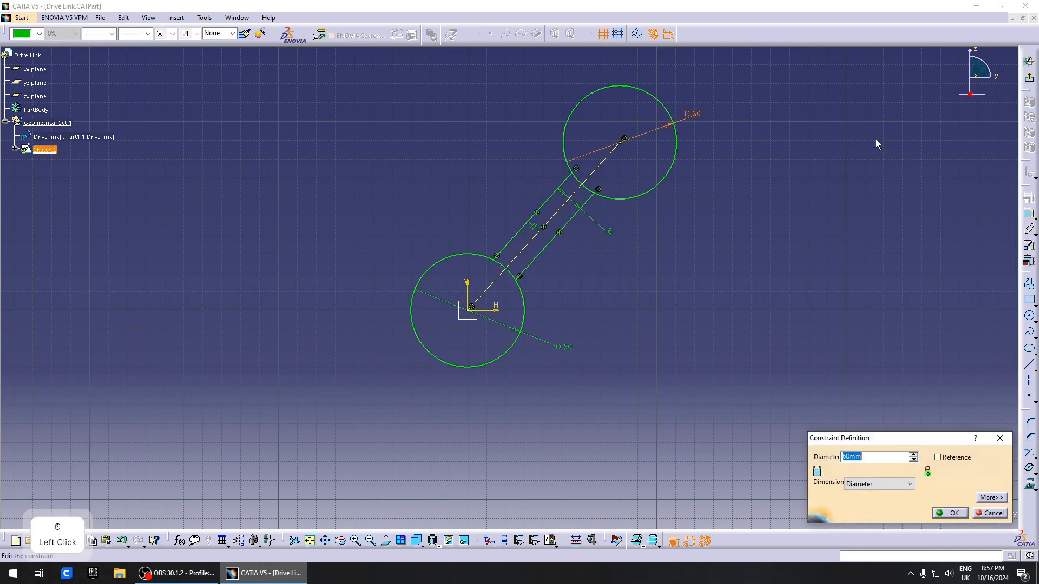
pyautogui.write('40')
pyautogui.press('Return')
pyautogui.click(566, 349)
pyautogui.press('Escape')
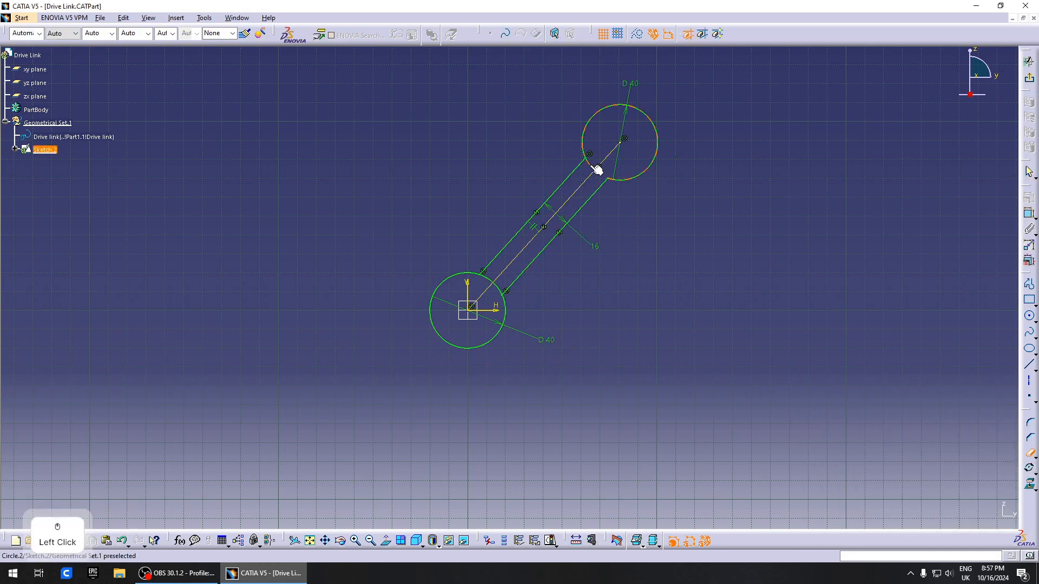
# Trim away the circle arcs between the side lines and pad the drive link profile 15 mm.
pyautogui.click(490, 279)
pyautogui.click(1030, 78)
pyautogui.keyDown('ctrl'); pyautogui.moveTo(441, 301); pyautogui.dragTo(403, 319, button='middle'); pyautogui.keyUp('ctrl')
pyautogui.click(1030, 206)
pyautogui.keyDown('ctrl'); pyautogui.moveTo(617, 319); pyautogui.dragTo(572, 333, button='middle'); pyautogui.keyUp('ctrl')
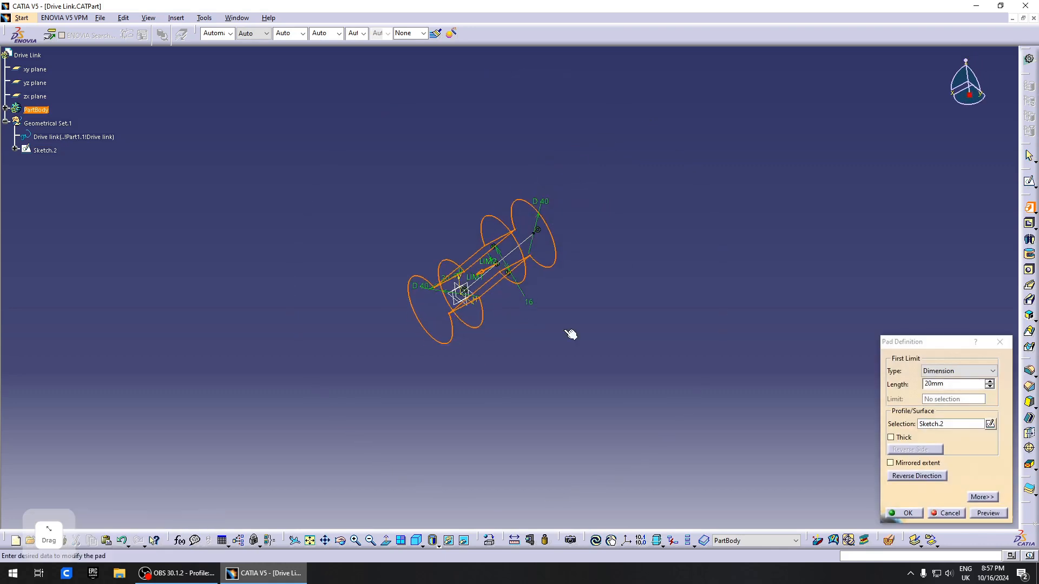
pyautogui.moveTo(947, 384); pyautogui.dragTo(820, 381)
pyautogui.write('15')
pyautogui.press('Return')
pyautogui.click(819, 380)
# Create a 15 mm diameter Up To Next hole in the link's upper round end, centred on the drive link line's endpoint.
pyautogui.keyDown('ctrl'); pyautogui.moveTo(820, 381); pyautogui.dragTo(926, 182, button='middle'); pyautogui.keyUp('ctrl')
pyautogui.keyDown('ctrl'); pyautogui.moveTo(585, 154); pyautogui.dragTo(623, 163, button='middle'); pyautogui.keyUp('ctrl')
pyautogui.click(622, 163)
pyautogui.keyDown('ctrl'); pyautogui.click(621, 161); pyautogui.keyUp('ctrl')
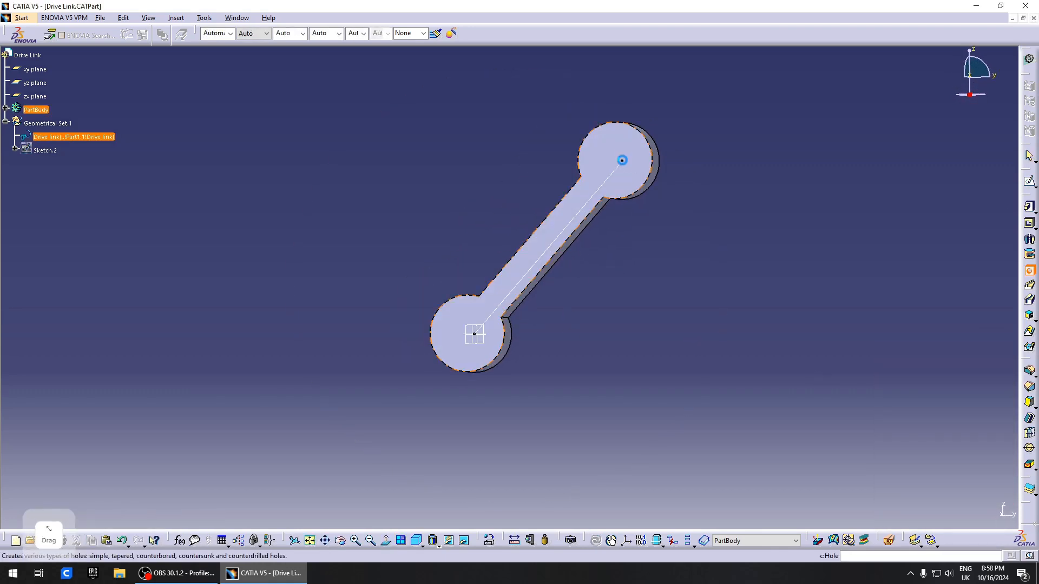
pyautogui.click(1029, 270)
pyautogui.keyDown('ctrl'); pyautogui.moveTo(606, 236); pyautogui.dragTo(639, 265, button='middle'); pyautogui.keyUp('ctrl')
pyautogui.moveTo(847, 339); pyautogui.dragTo(828, 356)
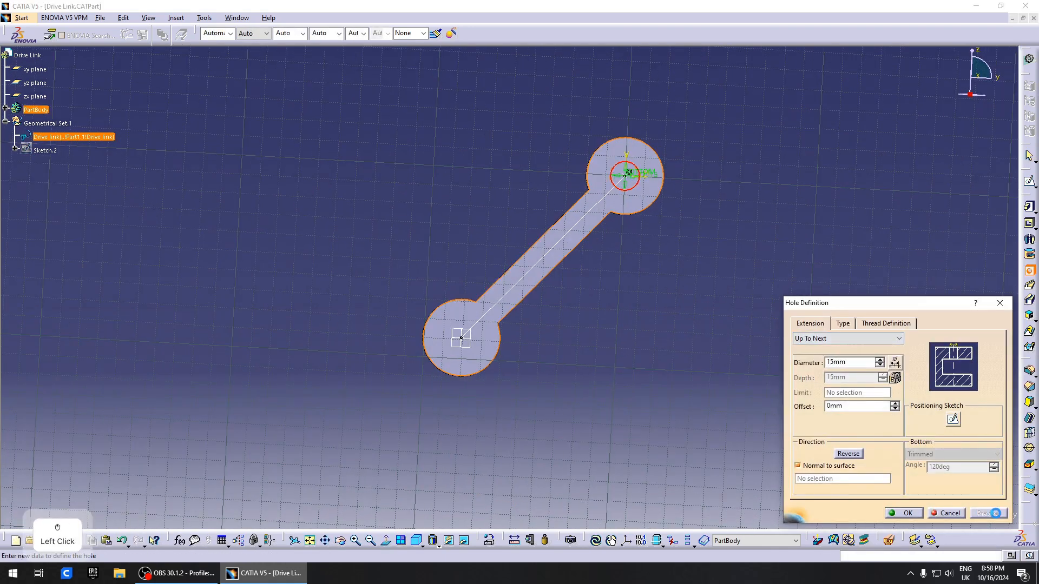
pyautogui.click(908, 513)
# Apply edge fillets where the arm meets both round ends and around the outline edges of the drive link.
pyautogui.keyDown('ctrl'); pyautogui.moveTo(757, 324); pyautogui.dragTo(529, 364, button='middle'); pyautogui.keyUp('ctrl')
pyautogui.click(1029, 371)
pyautogui.click(544, 176)
pyautogui.click(504, 383)
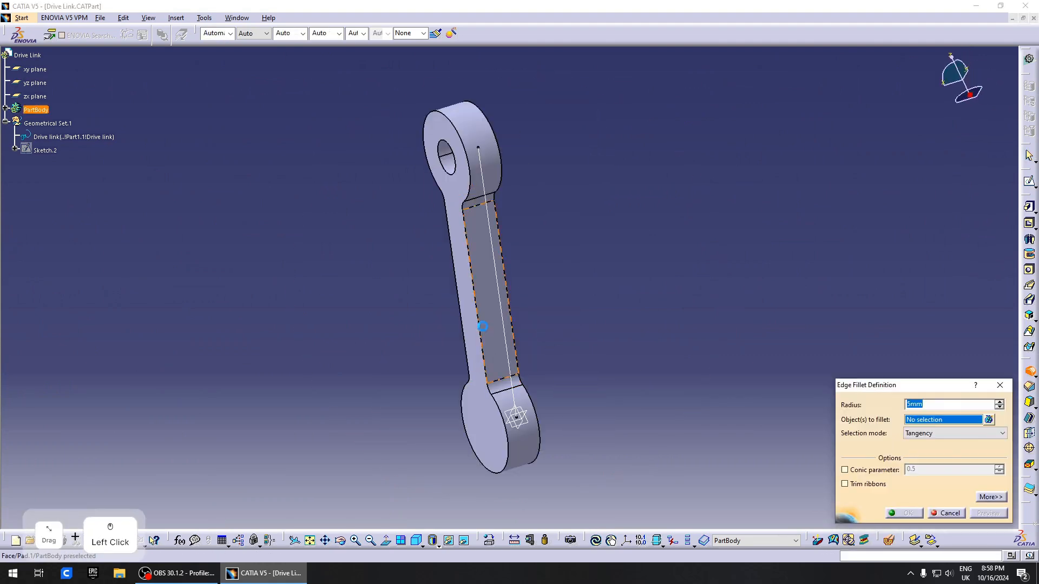
pyautogui.click(480, 327)
pyautogui.keyDown('ctrl'); pyautogui.moveTo(547, 324); pyautogui.dragTo(533, 308, button='middle'); pyautogui.keyUp('ctrl')
pyautogui.click(500, 308)
pyautogui.click(906, 513)
# Colour the drive link's PartBody orange.
pyautogui.click(36, 110)
pyautogui.click(230, 33)
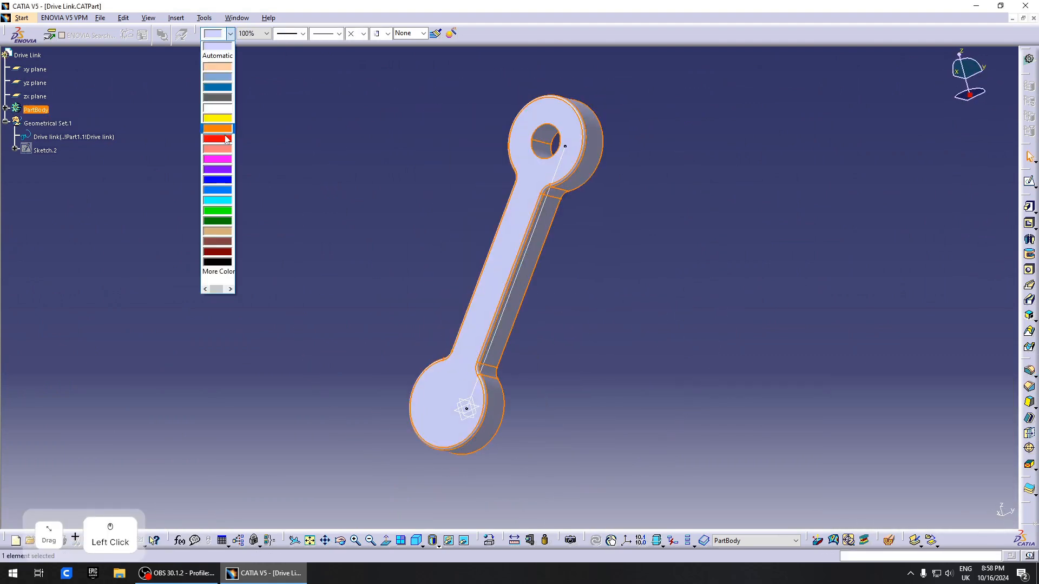
pyautogui.click(218, 129)
# Colour the drive link's PartBody tan.
pyautogui.click(36, 110)
pyautogui.click(230, 34)
pyautogui.click(218, 231)
# Hide the copied drive link line and the xy, yz and zx planes in the Drive Link part.
pyautogui.rightClick(57, 137)
pyautogui.click(104, 170)
pyautogui.click(36, 96)
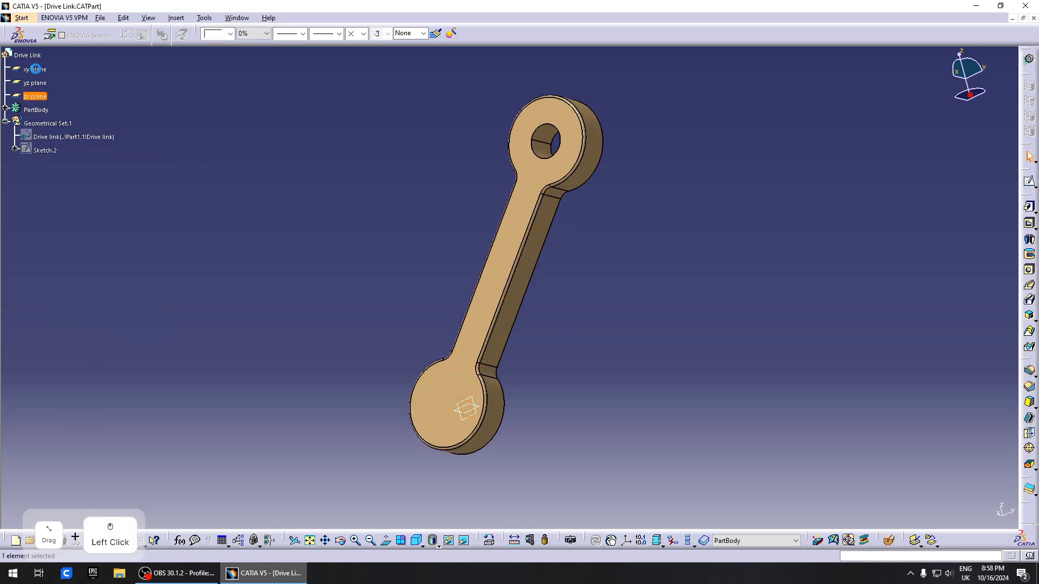
pyautogui.keyDown('shift'); pyautogui.click(36, 69); pyautogui.keyUp('shift')
pyautogui.rightClick(36, 70)
pyautogui.click(81, 102)
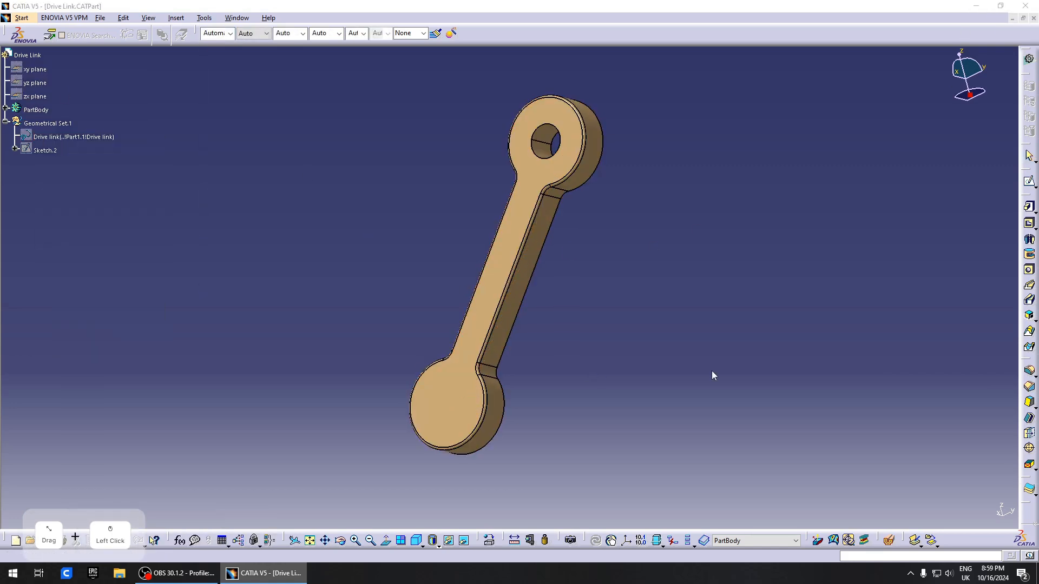
# Return to the Mechanism assembly and open the 1st Link part in its own window.
pyautogui.click(552, 309)
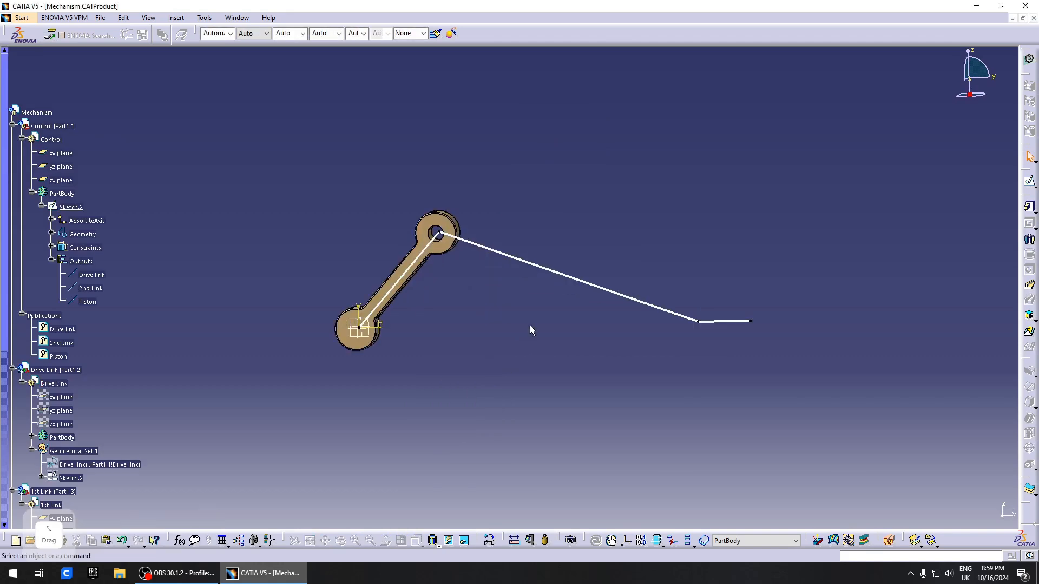
pyautogui.keyDown('ctrl'); pyautogui.moveTo(531, 328); pyautogui.dragTo(522, 282, button='middle'); pyautogui.keyUp('ctrl')
pyautogui.click(22, 139)
pyautogui.rightClick(54, 329)
pyautogui.click(196, 491)
# Start a sketch on the yz plane and draw a circle centred on each endpoint of the 2nd Link line.
pyautogui.click(34, 83)
pyautogui.click(1029, 181)
pyautogui.click(1029, 316)
pyautogui.click(449, 115)
pyautogui.click(472, 125)
pyautogui.click(1030, 365)
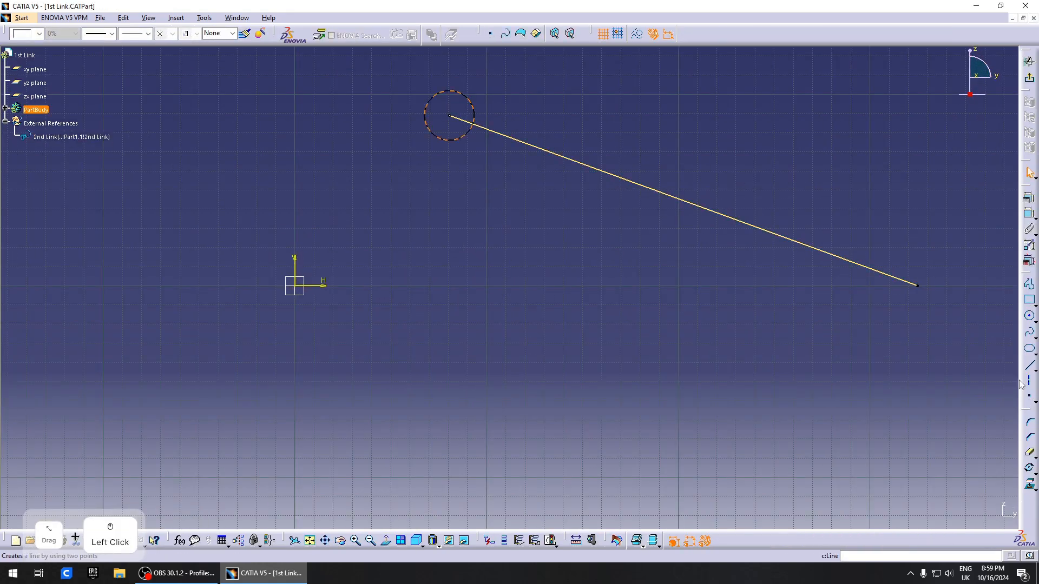
pyautogui.click(1032, 320)
pyautogui.click(918, 285)
pyautogui.click(938, 278)
# Constrain the diameters of both end circles to 50 mm in the 1st Link sketch.
pyautogui.click(1029, 213)
pyautogui.click(950, 222)
pyautogui.doubleClick(950, 222)
pyautogui.write('50')
pyautogui.press('Return')
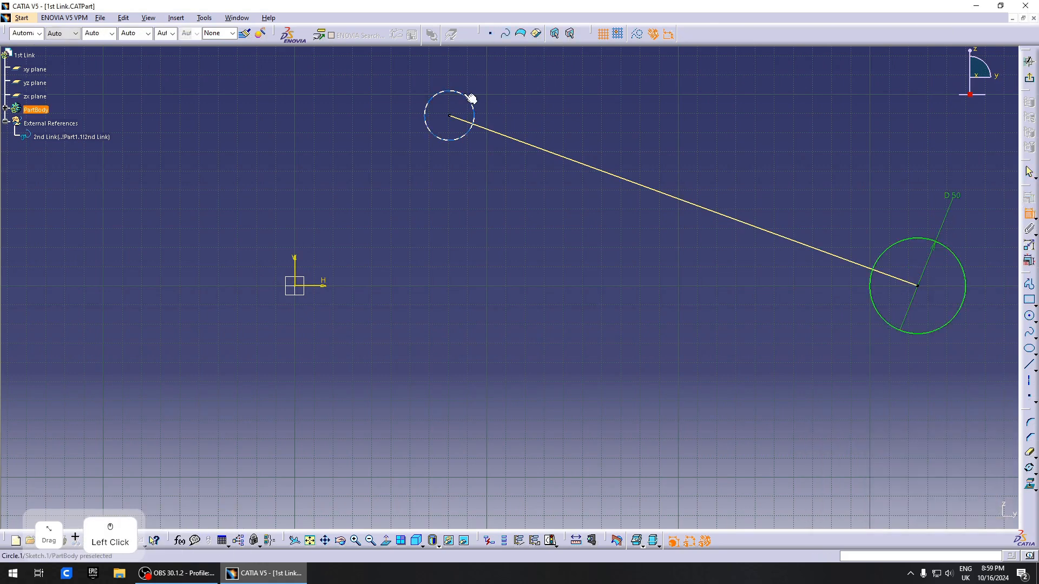
pyautogui.write('50')
pyautogui.press('Return')
# Draw two lines between the 50 mm circles, one on each side of the 2nd Link line.
pyautogui.doubleClick(1029, 365)
pyautogui.click(888, 249)
pyautogui.click(498, 112)
pyautogui.click(872, 296)
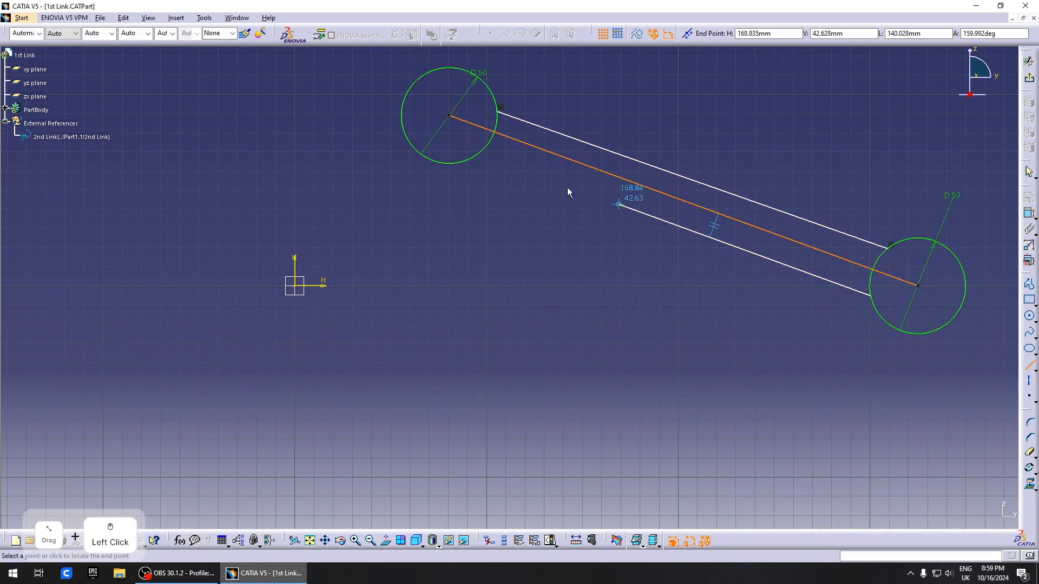
pyautogui.click(475, 156)
# Constrain the two side lines to be symmetric about the 2nd Link line.
pyautogui.click(1030, 213)
pyautogui.click(746, 252)
pyautogui.click(733, 194)
pyautogui.rightClick(736, 197)
pyautogui.click(773, 251)
pyautogui.click(789, 237)
# Set the lower side line's distance from the link line to 10 mm and trim the circle arcs between the side lines.
pyautogui.click(1030, 213)
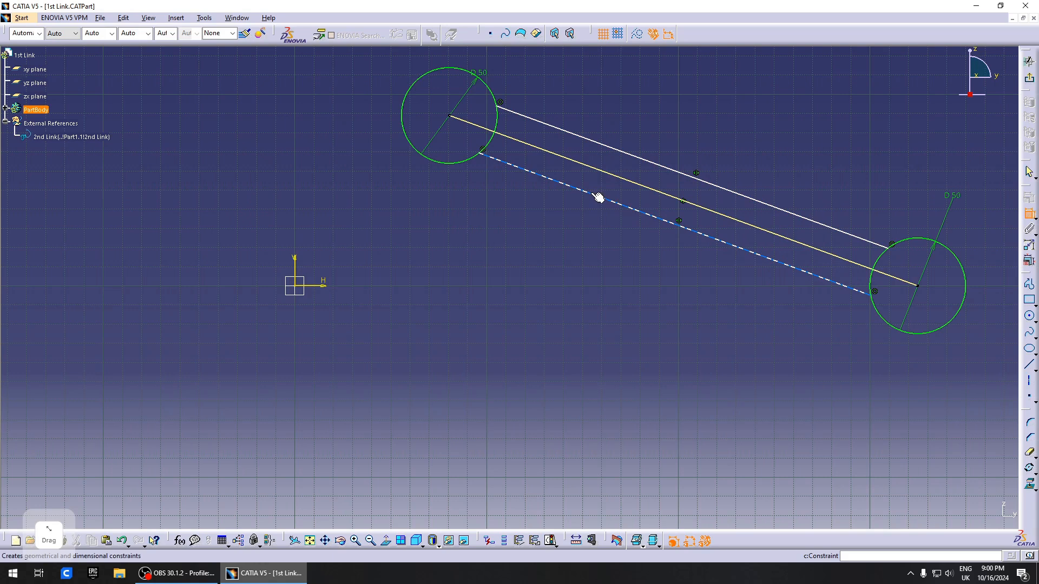
pyautogui.click(599, 197)
pyautogui.doubleClick(605, 182)
pyautogui.write('10')
pyautogui.press('Return')
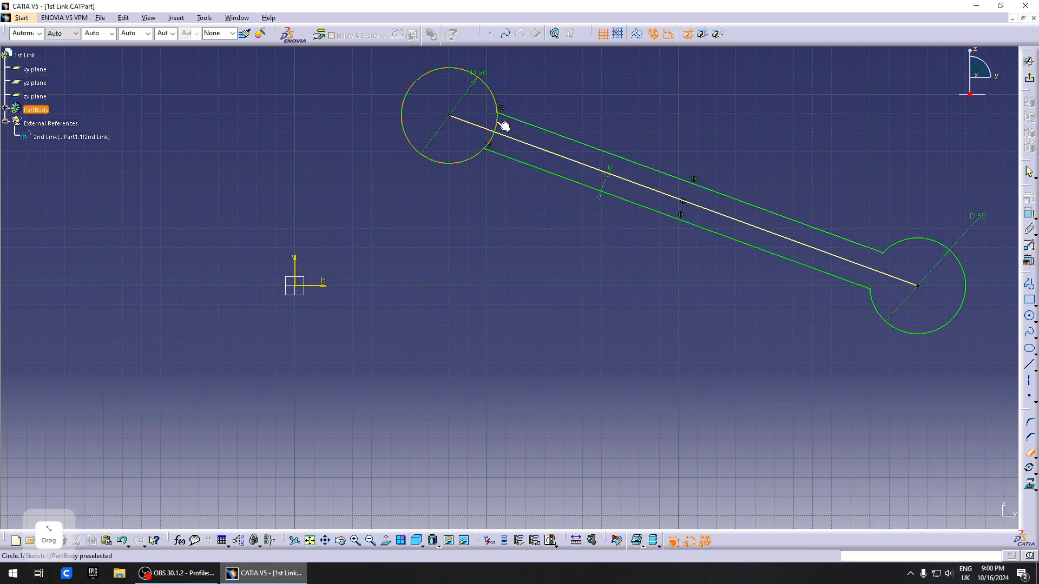
pyautogui.click(498, 123)
pyautogui.click(1030, 78)
# Try to pad the 1st Link profile 15 mm with the direction reversed.
pyautogui.click(1030, 208)
pyautogui.click(552, 318)
pyautogui.moveTo(542, 303); pyautogui.dragTo(339, 269, button='middle')
pyautogui.click(917, 477)
pyautogui.click(904, 513)
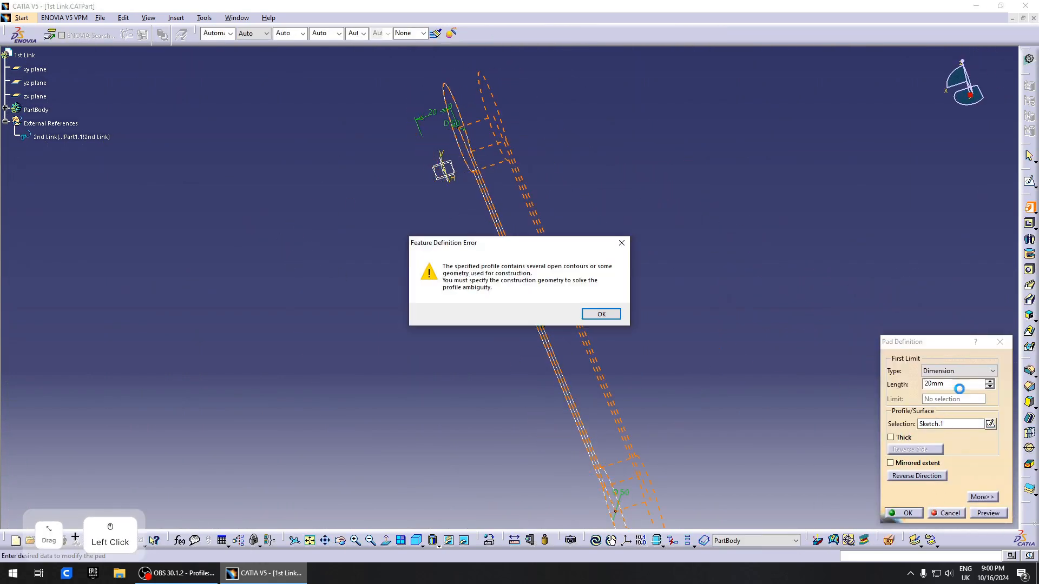
pyautogui.press('Return')
pyautogui.click(905, 513)
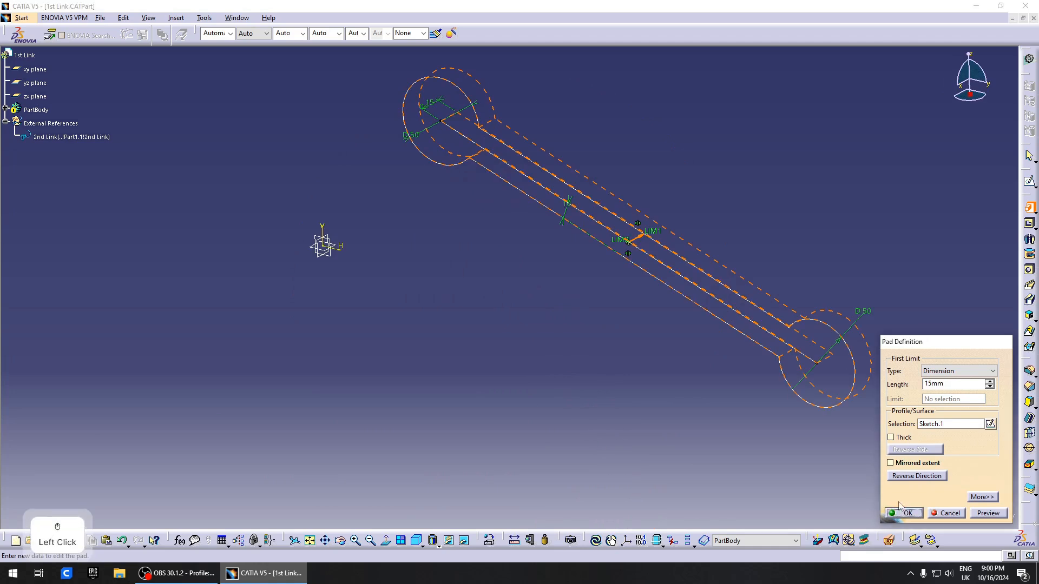
pyautogui.click(905, 513)
pyautogui.click(601, 318)
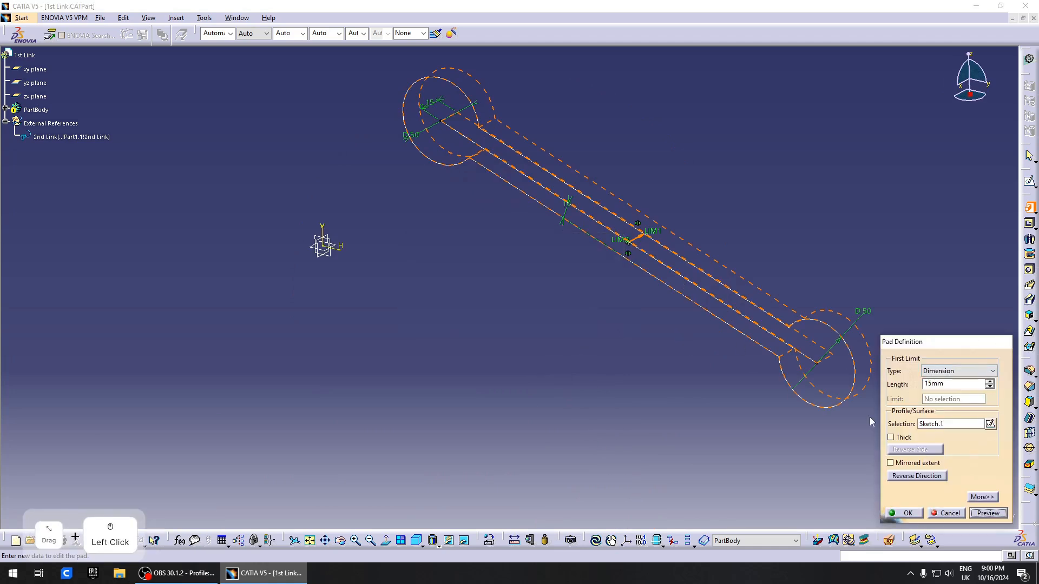
pyautogui.click(905, 513)
pyautogui.click(601, 318)
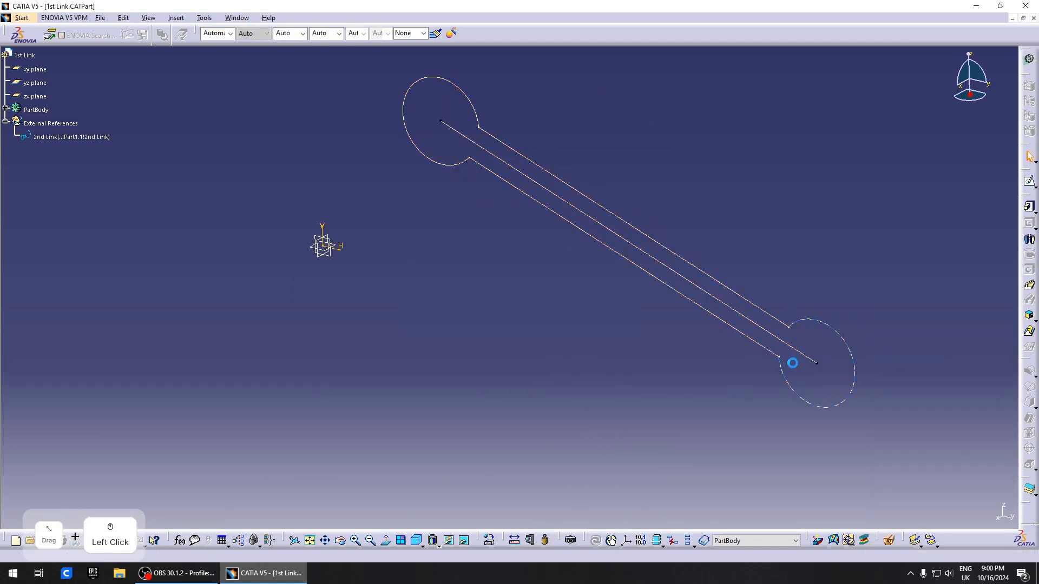
# Turn the projected link line in the sketch into construction geometry and pad the 1st Link profile.
pyautogui.doubleClick(642, 272)
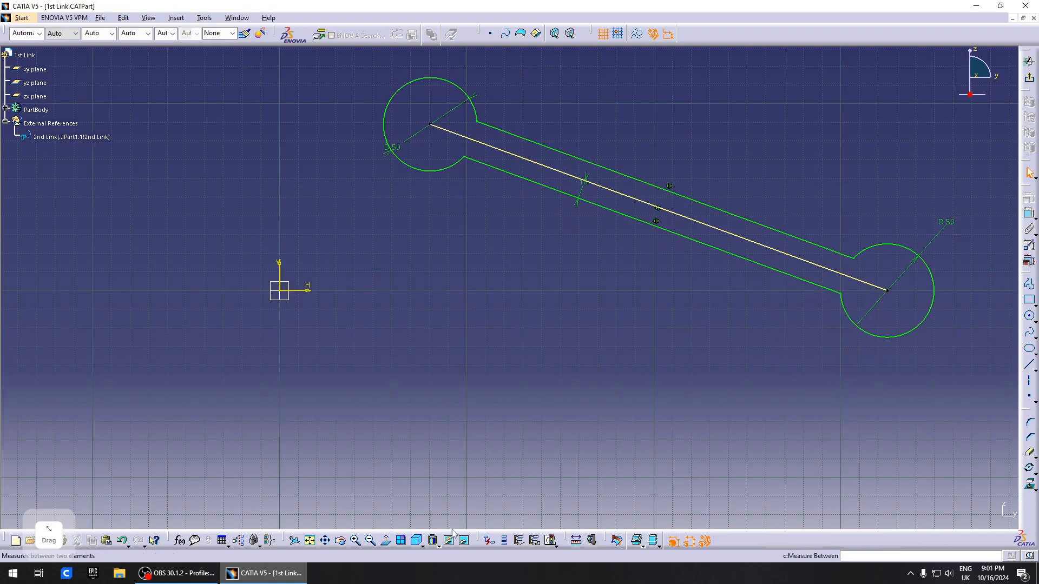
pyautogui.click(672, 542)
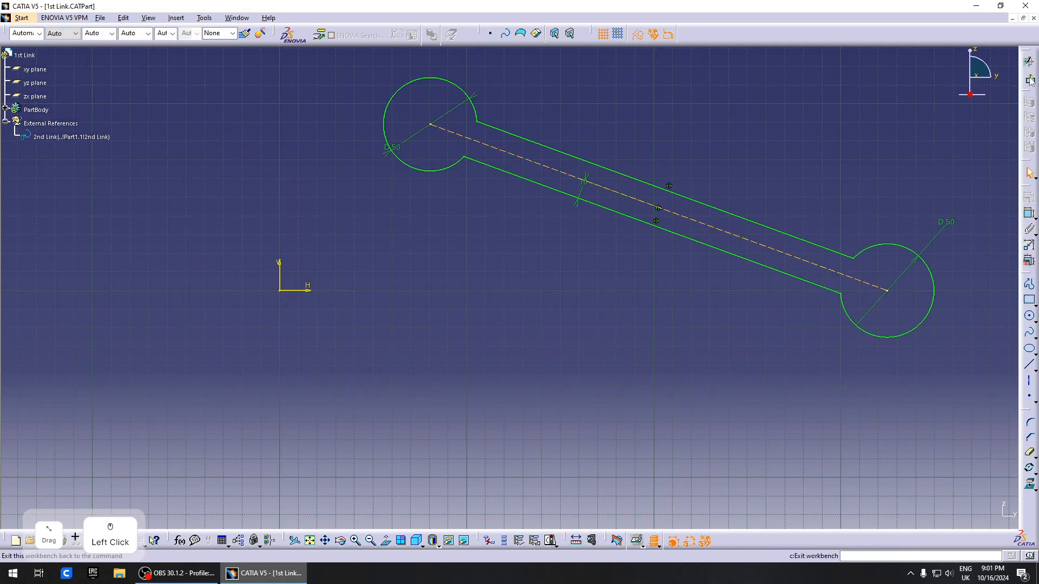
pyautogui.click(1029, 206)
pyautogui.click(657, 239)
pyautogui.moveTo(659, 239); pyautogui.dragTo(601, 244, button='middle')
pyautogui.click(905, 513)
# Sketch two circles on the 1st Link's front face and turn the projected link line into construction geometry.
pyautogui.moveTo(684, 369)
pyautogui.mouseDown(button='middle')
pyautogui.moveTo(760, 271)
pyautogui.moveTo(671, 279)
pyautogui.mouseUp(button='middle')
pyautogui.click(661, 544)
pyautogui.moveTo(523, 353); pyautogui.dragTo(696, 330, button='middle')
pyautogui.click(1029, 181)
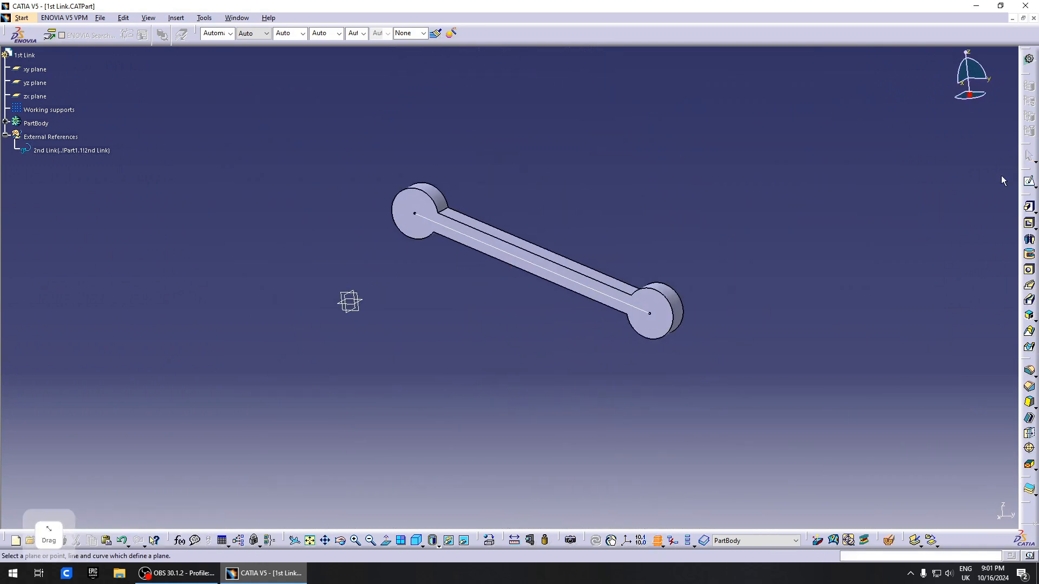
pyautogui.click(420, 211)
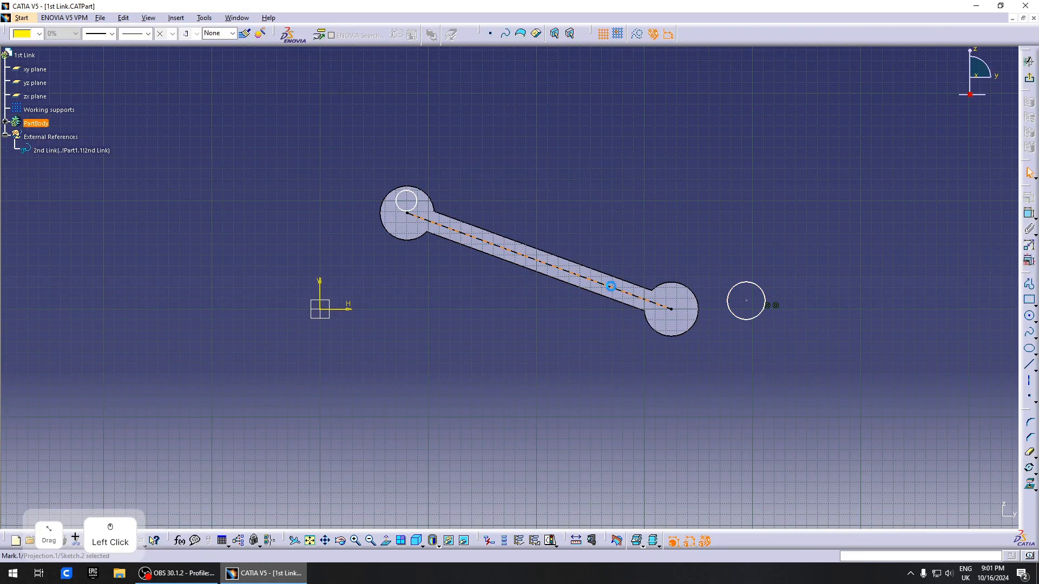
pyautogui.click(637, 35)
pyautogui.click(930, 246)
# Set the circle beside the lower link end to 15 mm diameter and make it coincident with the line's lower endpoint.
pyautogui.click(1029, 213)
pyautogui.click(761, 289)
pyautogui.doubleClick(779, 284)
pyautogui.write('15')
pyautogui.press('Return')
pyautogui.click(1030, 213)
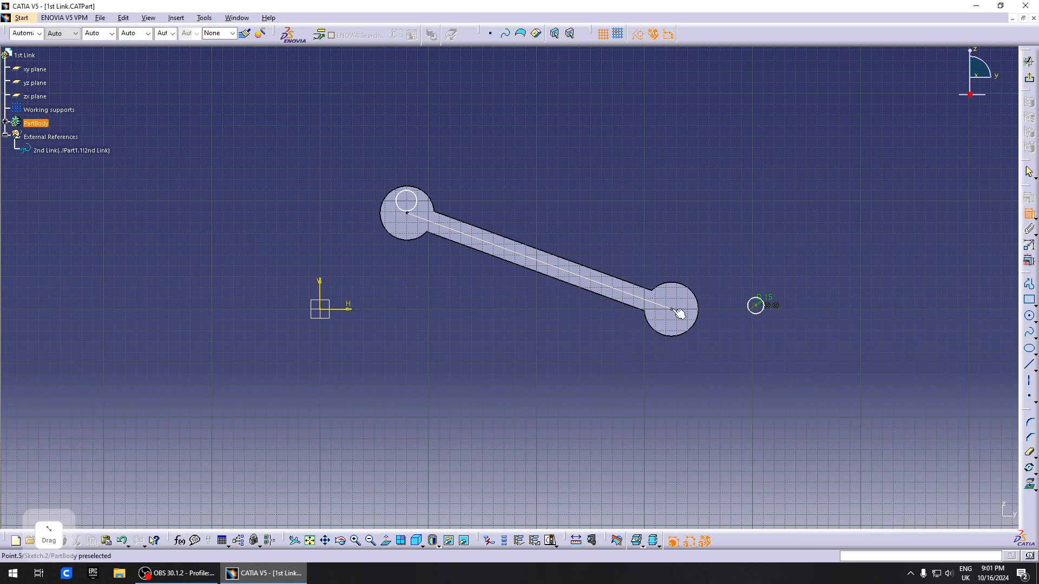
pyautogui.click(672, 309)
pyautogui.rightClick(725, 282)
pyautogui.click(758, 348)
# Make the other circle's center coincident with the link line's upper endpoint and set its diameter to 15 mm.
pyautogui.click(1030, 213)
pyautogui.click(407, 201)
pyautogui.click(407, 213)
pyautogui.rightClick(455, 193)
pyautogui.click(488, 260)
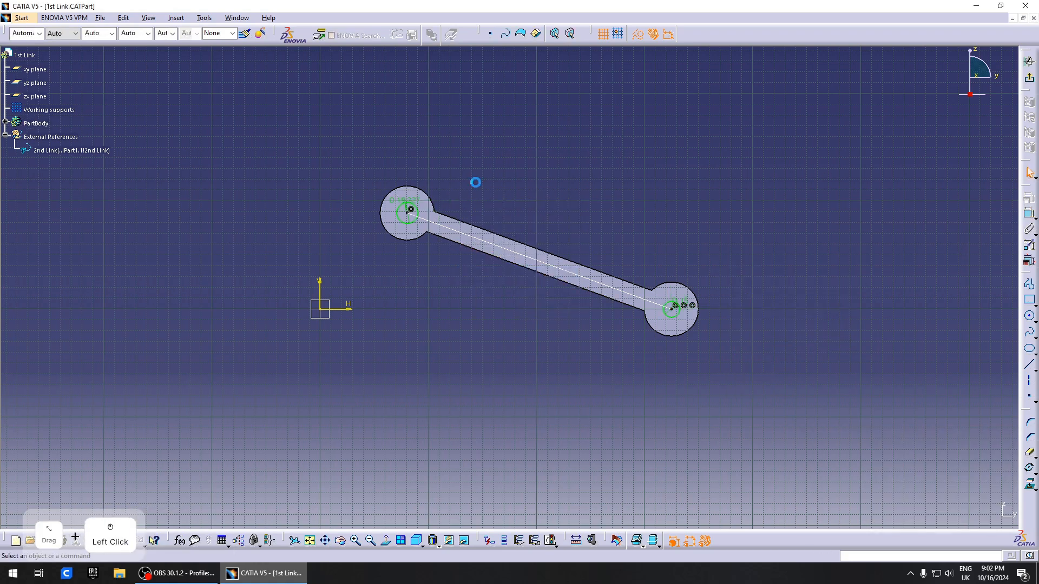
pyautogui.doubleClick(411, 201)
pyautogui.write('15')
pyautogui.press('Return')
# Pad the two circles 20 mm to form pins on the 1st Link's ends.
pyautogui.click(1029, 78)
pyautogui.click(749, 220)
pyautogui.click(1030, 208)
pyautogui.click(662, 310)
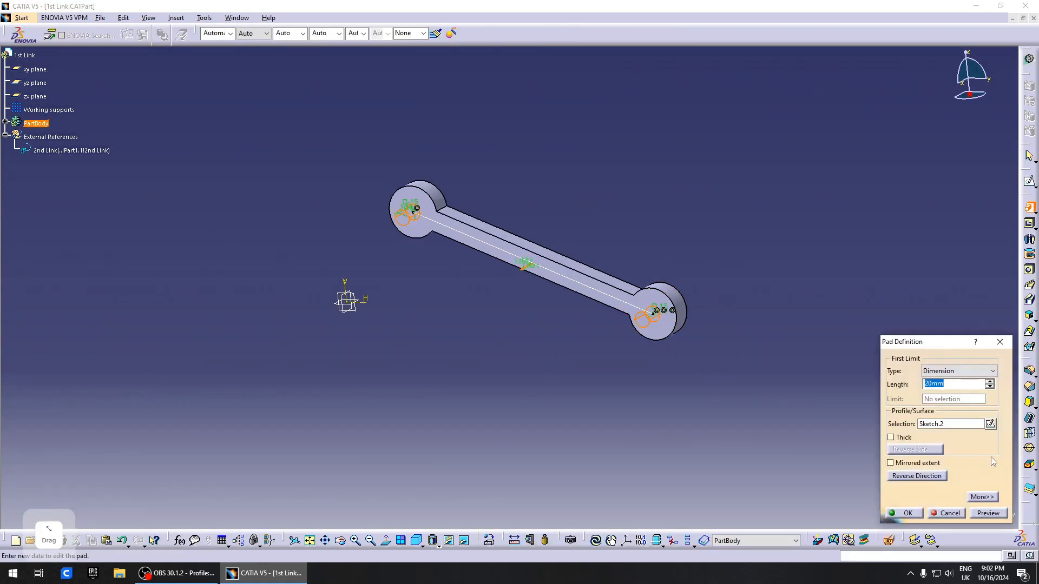
pyautogui.write('20')
pyautogui.press('Return')
# Fillet the corner edges where the 1st Link's arm meets its round ends with a 5 mm radius.
pyautogui.moveTo(731, 285); pyautogui.dragTo(731, 246, button='middle')
pyautogui.click(1029, 372)
pyautogui.click(389, 166)
pyautogui.moveTo(465, 303)
pyautogui.mouseDown(button='middle')
pyautogui.moveTo(398, 238)
pyautogui.moveTo(552, 325)
pyautogui.moveTo(465, 303)
pyautogui.mouseUp(button='middle')
pyautogui.click(407, 282)
pyautogui.click(596, 312)
pyautogui.click(615, 314)
pyautogui.moveTo(371, 290); pyautogui.dragTo(465, 357, button='middle')
pyautogui.click(906, 513)
# Round the outer edges of the 1st Link's body with a 1 mm edge fillet.
pyautogui.click(1030, 371)
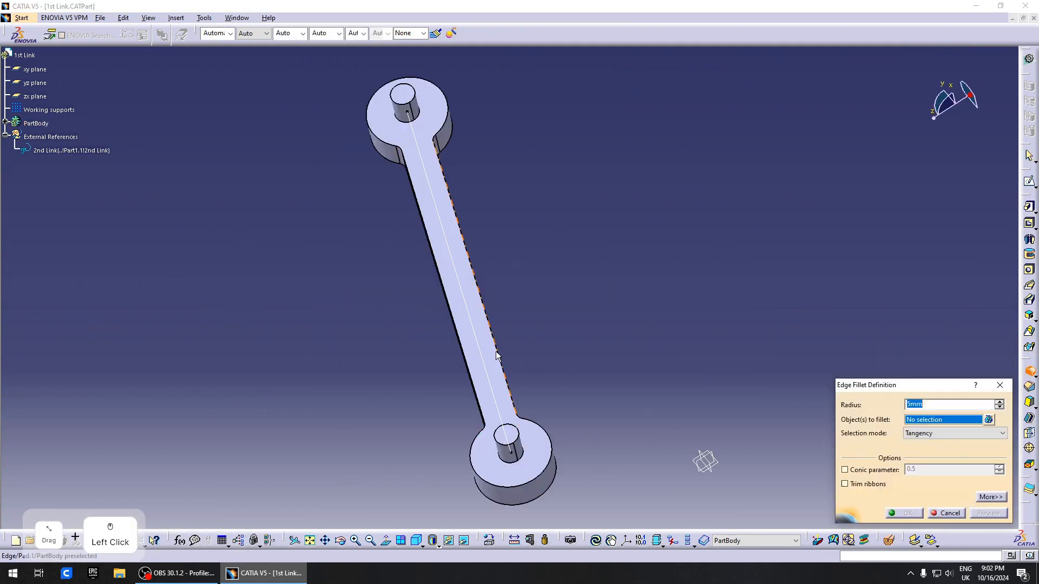
pyautogui.click(468, 232)
pyautogui.moveTo(468, 233); pyautogui.dragTo(493, 332, button='middle')
pyautogui.click(494, 333)
pyautogui.write('1')
pyautogui.press('Return')
# Chamfer the end edges of both pins by 5 mm.
pyautogui.click(1030, 387)
pyautogui.click(617, 208)
pyautogui.click(344, 328)
pyautogui.press('5')
pyautogui.press('Return')
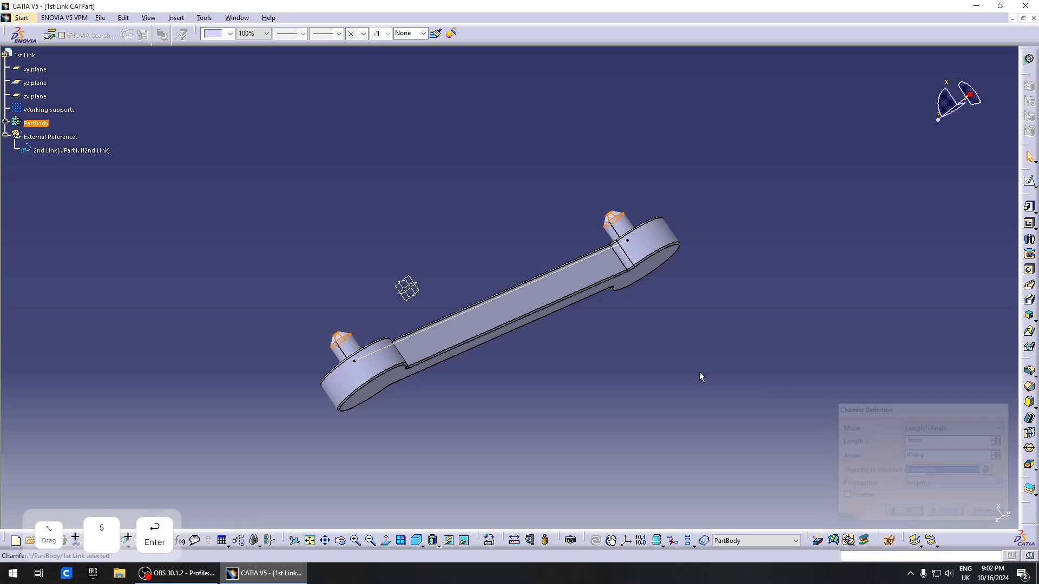
# Hide the 1st Link's External References set and its xy, yz and zx planes.
pyautogui.moveTo(700, 376); pyautogui.dragTo(658, 460, button='middle')
pyautogui.click(49, 151)
pyautogui.press('space')
pyautogui.rightClick(43, 140)
pyautogui.click(64, 173)
pyautogui.click(35, 70)
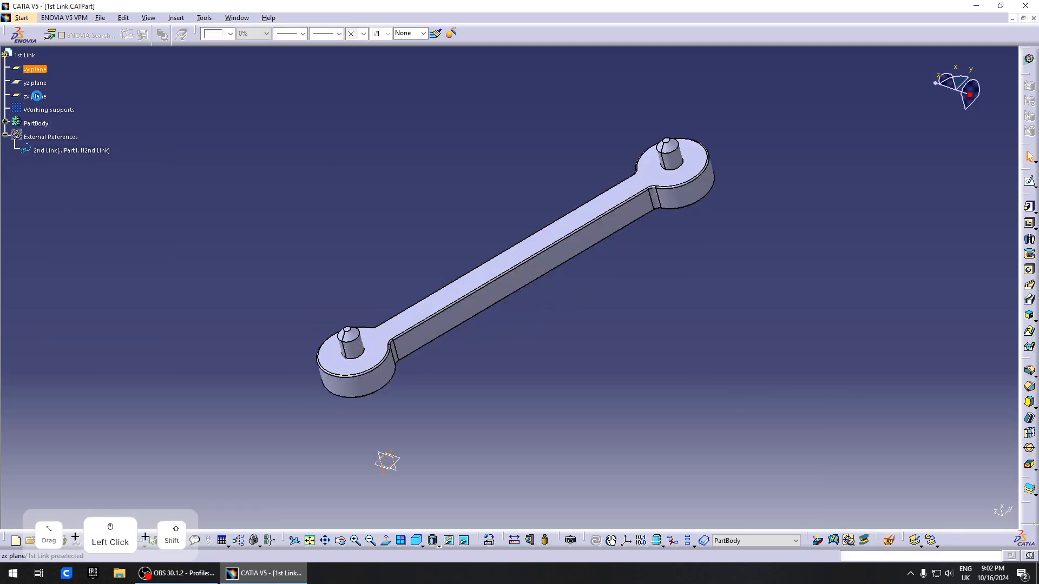
pyautogui.keyDown('shift'); pyautogui.click(36, 95); pyautogui.keyUp('shift')
pyautogui.rightClick(36, 96)
pyautogui.click(57, 129)
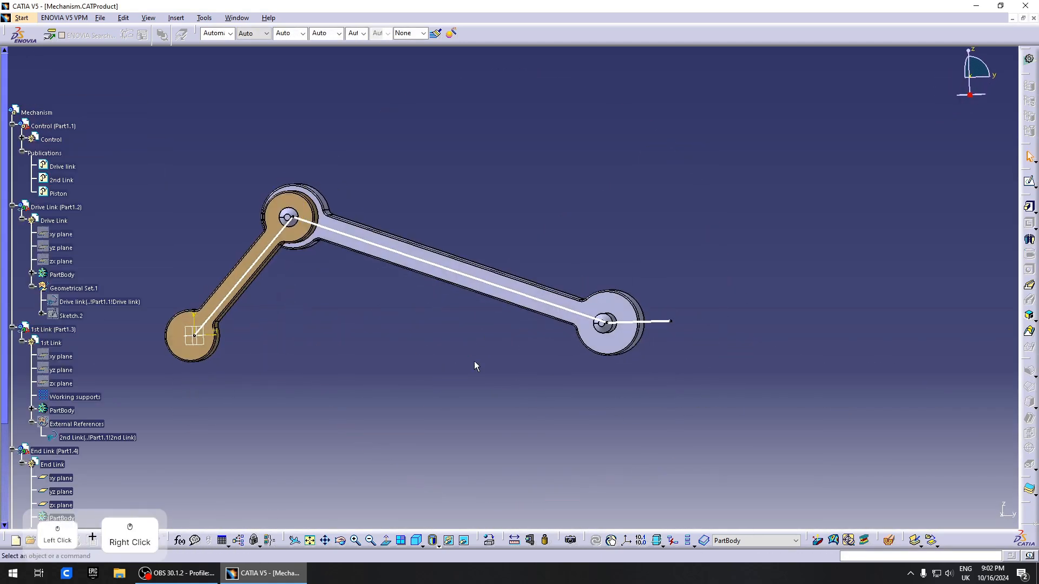
# Open the End Link part from the Mechanism assembly in its own window.
pyautogui.click(52, 465)
pyautogui.scroll(-3, 52, 464)
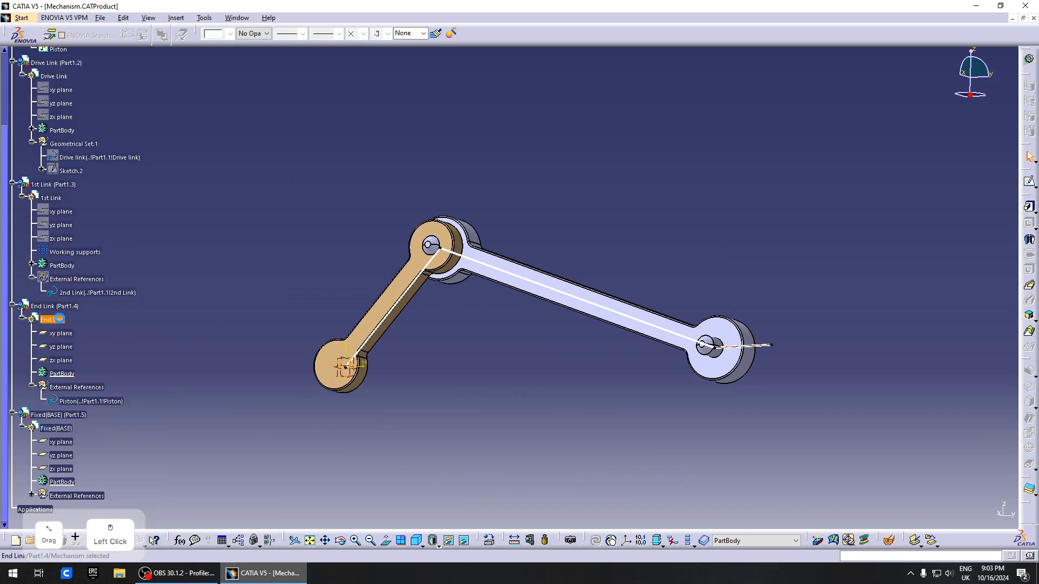
pyautogui.rightClick(53, 320)
pyautogui.click(94, 400)
pyautogui.rightClick(53, 308)
pyautogui.click(211, 455)
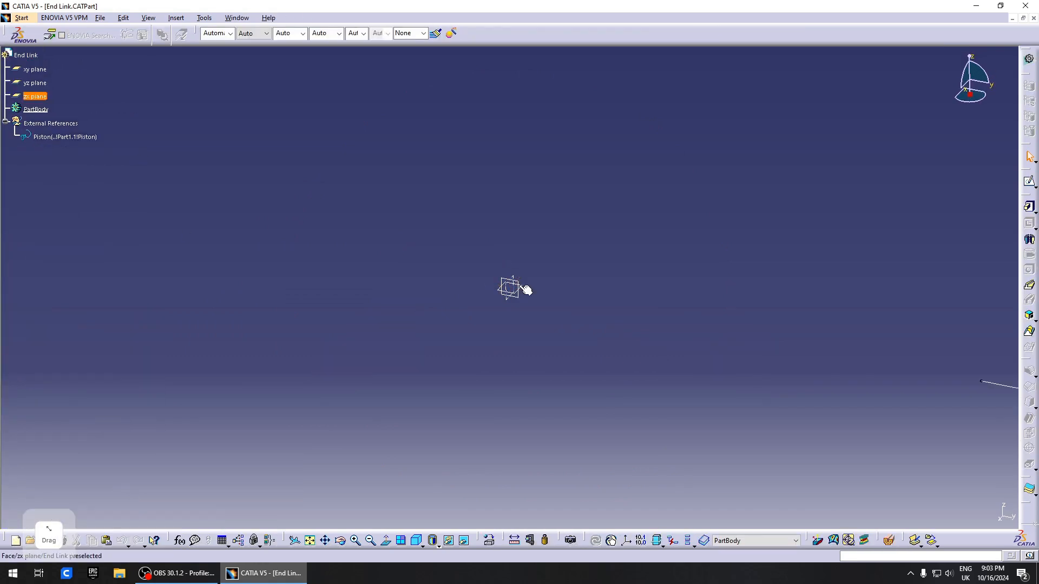
# Start a sketch on the End Link's yz plane and draw a circle near the start of the Piston line.
pyautogui.moveTo(523, 287); pyautogui.dragTo(432, 276, button='middle')
pyautogui.click(1030, 181)
pyautogui.moveTo(817, 345); pyautogui.dragTo(571, 343, button='middle')
pyautogui.click(1030, 316)
pyautogui.click(498, 264)
pyautogui.click(543, 288)
# Set the circle's diameter to 40 mm and make its center coincident with the Piston line's start point.
pyautogui.click(1030, 213)
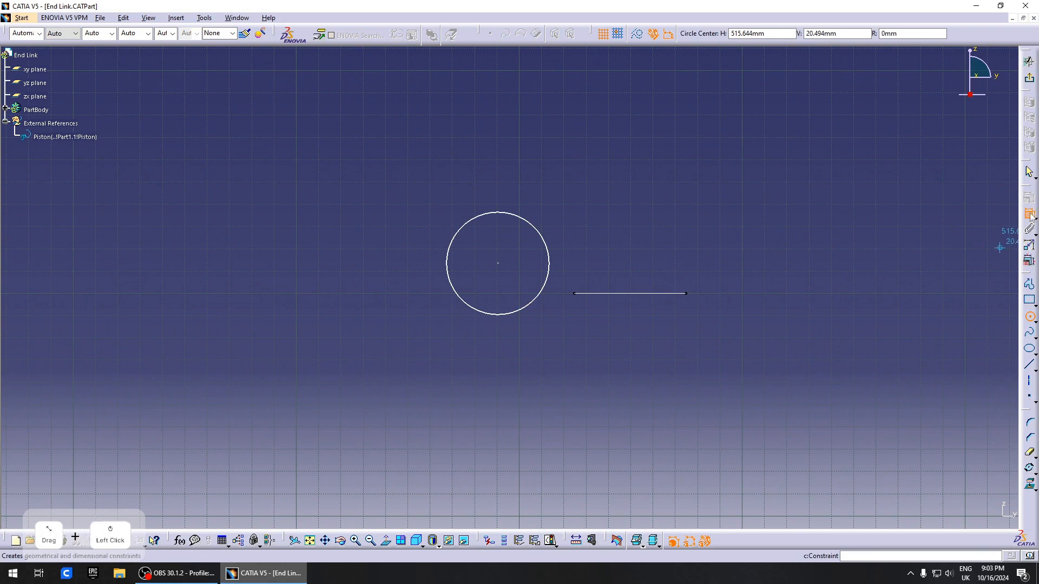
pyautogui.click(523, 215)
pyautogui.doubleClick(529, 215)
pyautogui.write('40')
pyautogui.press('Return')
pyautogui.click(762, 226)
pyautogui.click(1030, 213)
pyautogui.click(574, 293)
pyautogui.click(540, 277)
pyautogui.rightClick(583, 293)
pyautogui.click(655, 324)
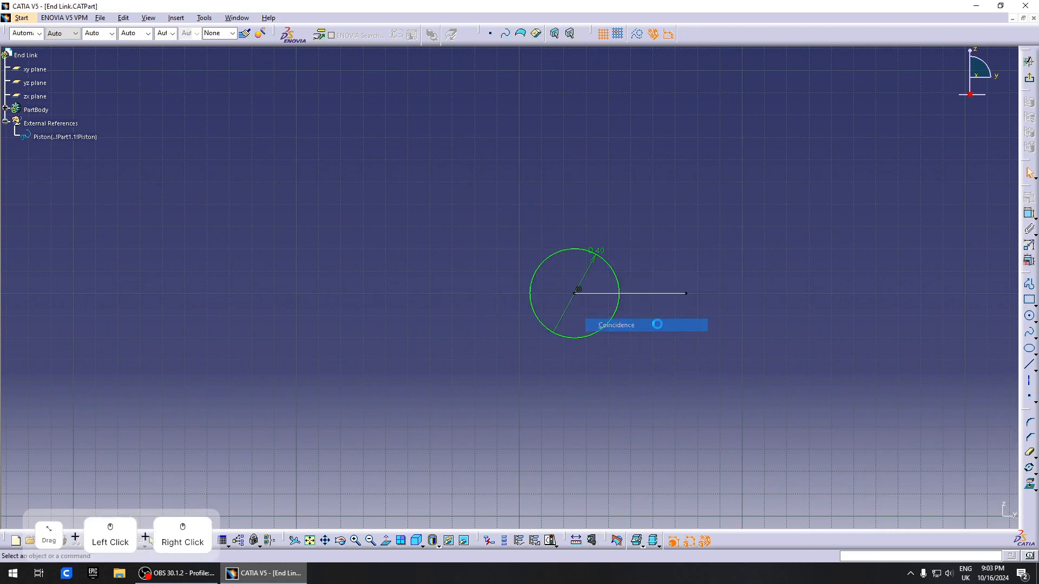
# Draw a rectangle around the Piston line and make its far side coincident with the line's end point.
pyautogui.click(1030, 301)
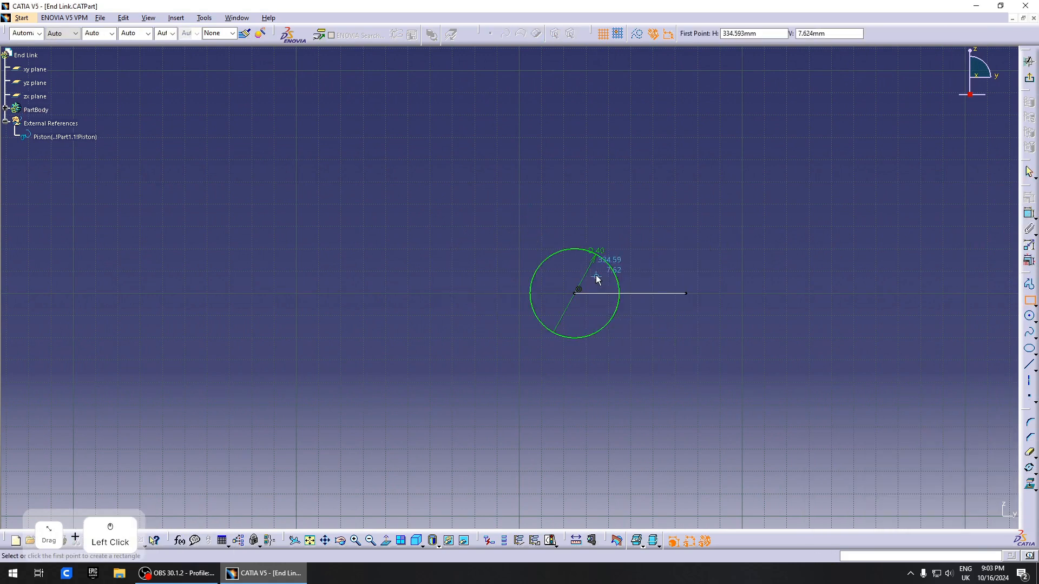
pyautogui.click(574, 272)
pyautogui.click(682, 316)
pyautogui.click(1030, 213)
pyautogui.click(682, 300)
pyautogui.click(686, 293)
pyautogui.rightClick(689, 293)
pyautogui.click(758, 326)
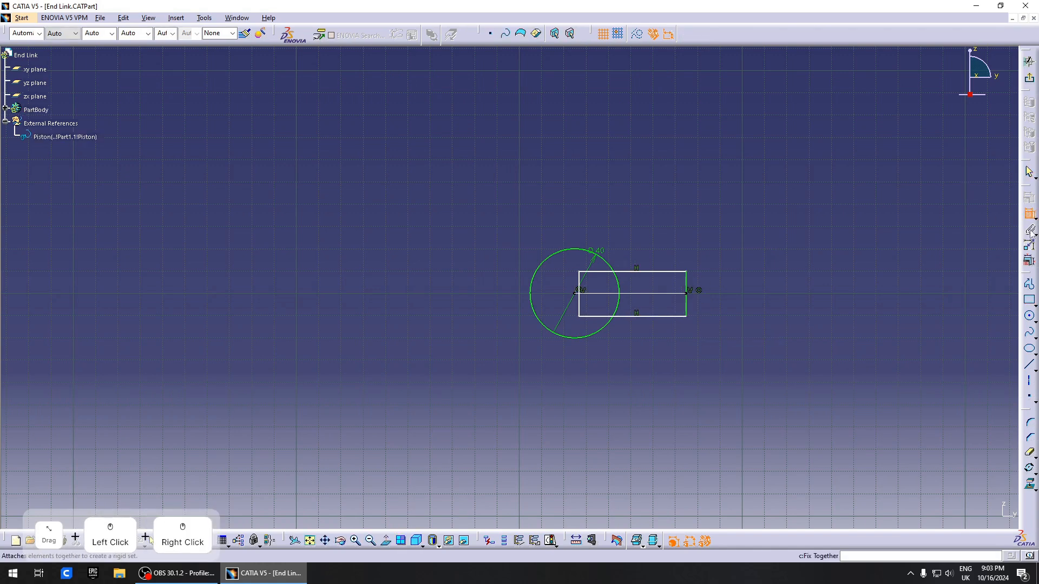
# Make the rectangle symmetric about the Piston line, trim it against the circle, and set its width to 20 mm.
pyautogui.click(1030, 213)
pyautogui.click(661, 272)
pyautogui.click(669, 294)
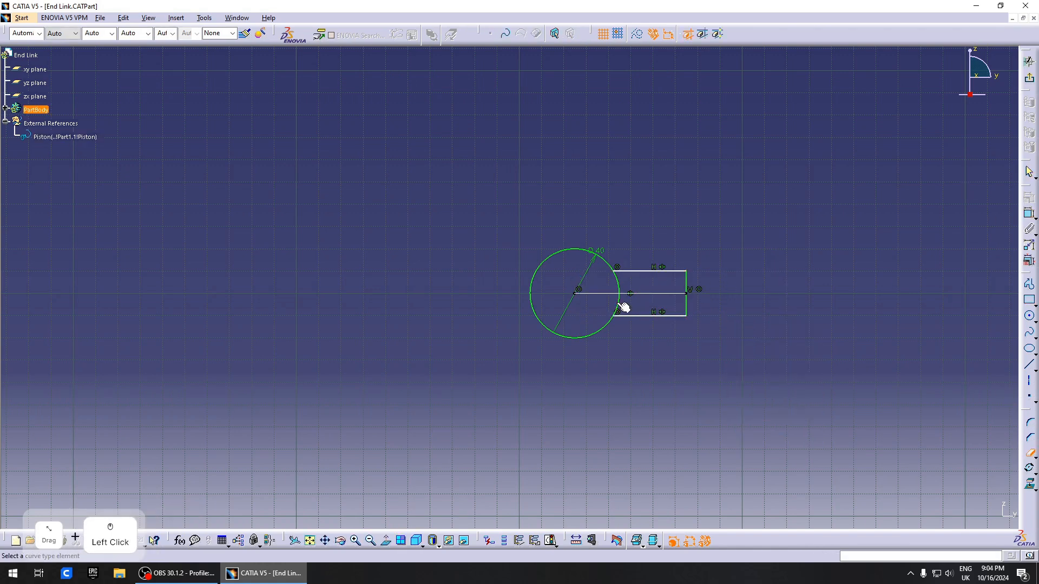
pyautogui.doubleClick(684, 359)
pyautogui.write('20')
pyautogui.press('Return')
# Pad the End Link profile 20 mm.
pyautogui.click(1030, 78)
pyautogui.click(1030, 207)
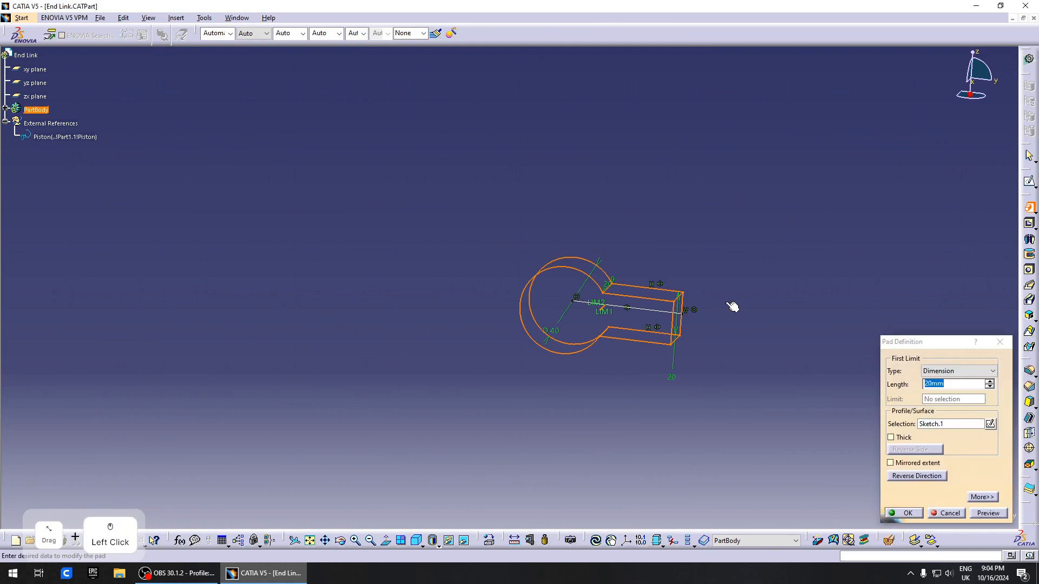
pyautogui.moveTo(733, 307); pyautogui.dragTo(574, 330, button='middle')
pyautogui.click(905, 513)
# Start a sketch on the flat end face of the End Link's neck and draw a circle around it.
pyautogui.click(484, 373)
pyautogui.click(1012, 191)
pyautogui.click(1029, 315)
pyautogui.click(477, 401)
pyautogui.click(527, 369)
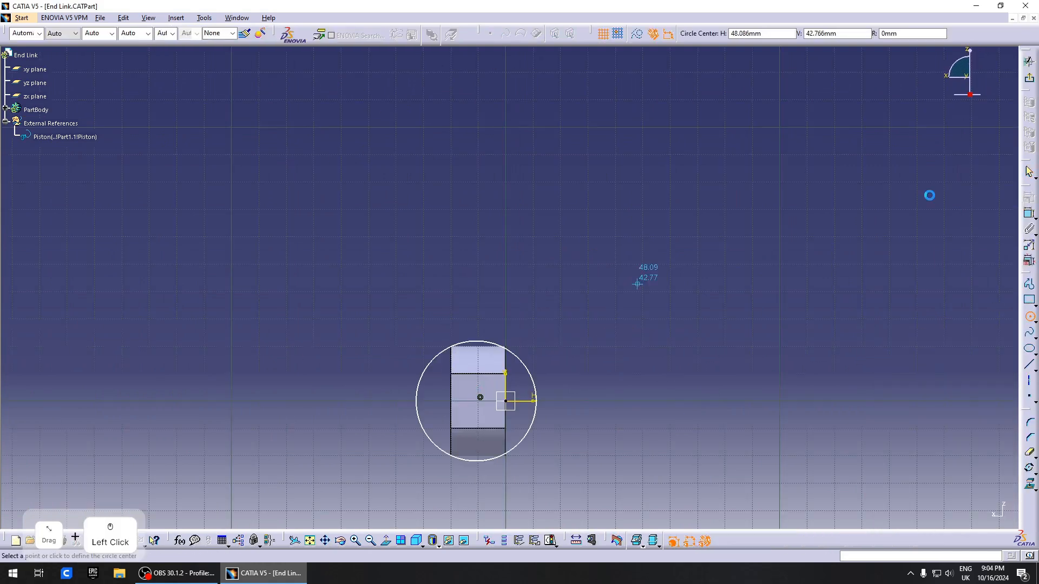
# Set the circle's diameter to 45 mm and its center's distance from the vertical axis to 10 mm.
pyautogui.click(1030, 212)
pyautogui.click(531, 370)
pyautogui.doubleClick(533, 347)
pyautogui.write('45')
pyautogui.press('Return')
pyautogui.click(1030, 212)
pyautogui.click(503, 326)
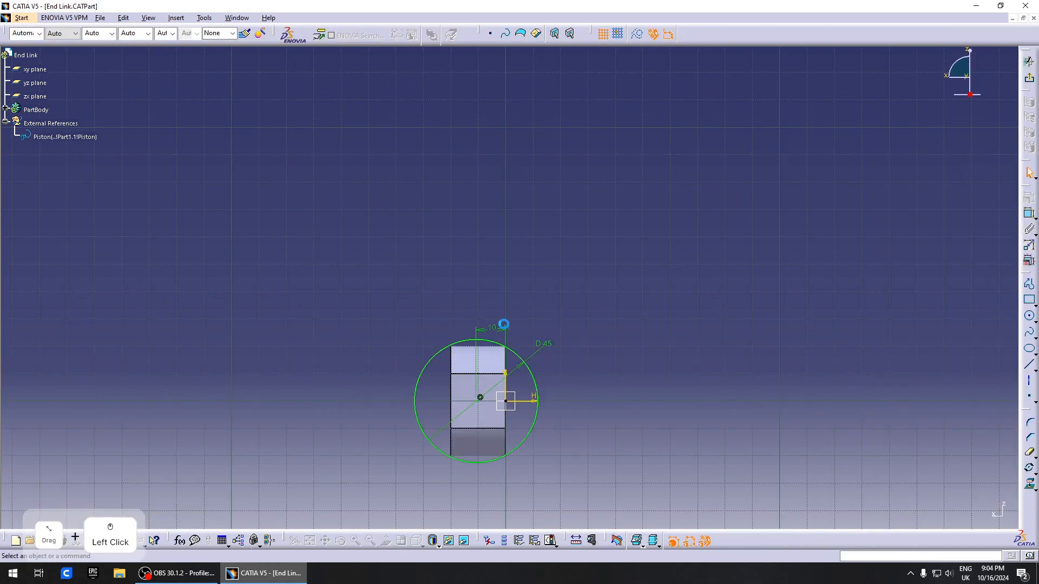
pyautogui.doubleClick(503, 326)
pyautogui.write('10')
pyautogui.press('Return')
# Pad the 45 mm circle to form the piston head on the End Link.
pyautogui.click(1030, 78)
pyautogui.click(1027, 207)
pyautogui.moveTo(704, 373); pyautogui.dragTo(655, 379, button='middle')
pyautogui.click(906, 512)
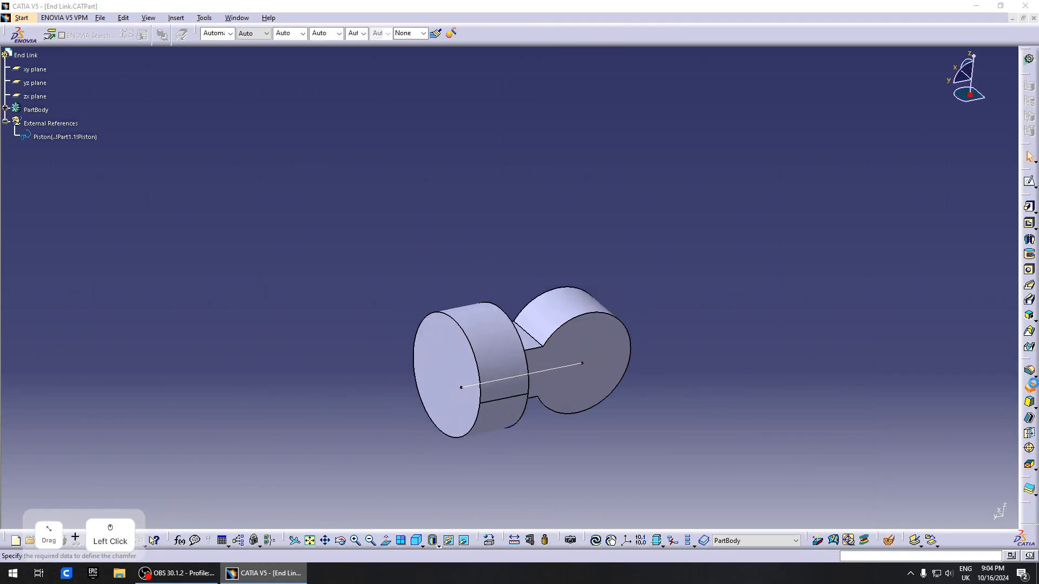
# Chamfer the outer edge of the piston head by 5 mm.
pyautogui.click(1029, 386)
pyautogui.click(476, 355)
pyautogui.write('5')
pyautogui.press('Return')
pyautogui.moveTo(704, 324)
pyautogui.mouseDown(button='middle')
pyautogui.moveTo(610, 364)
pyautogui.moveTo(622, 319)
pyautogui.mouseUp(button='middle')
# Make a 15 mm diameter hole through the center of the End Link's round end.
pyautogui.click(1030, 182)
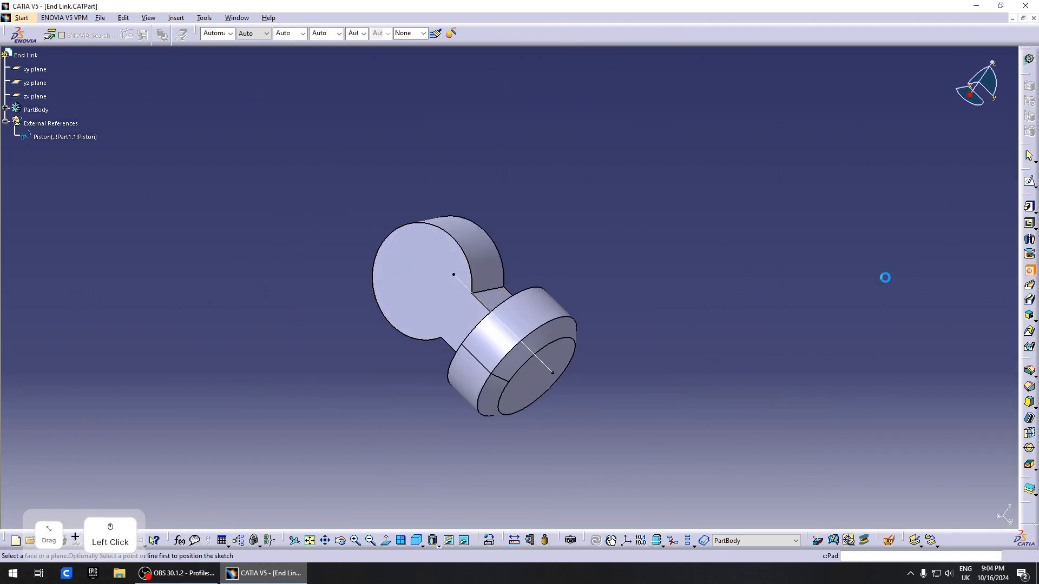
pyautogui.click(425, 279)
pyautogui.moveTo(556, 293); pyautogui.dragTo(596, 297, button='middle')
pyautogui.write('15')
pyautogui.click(846, 339)
pyautogui.click(839, 355)
pyautogui.click(904, 513)
# Fillet the two corner edges where the End Link's neck meets its round end.
pyautogui.moveTo(649, 325); pyautogui.dragTo(650, 368, button='middle')
pyautogui.click(1029, 386)
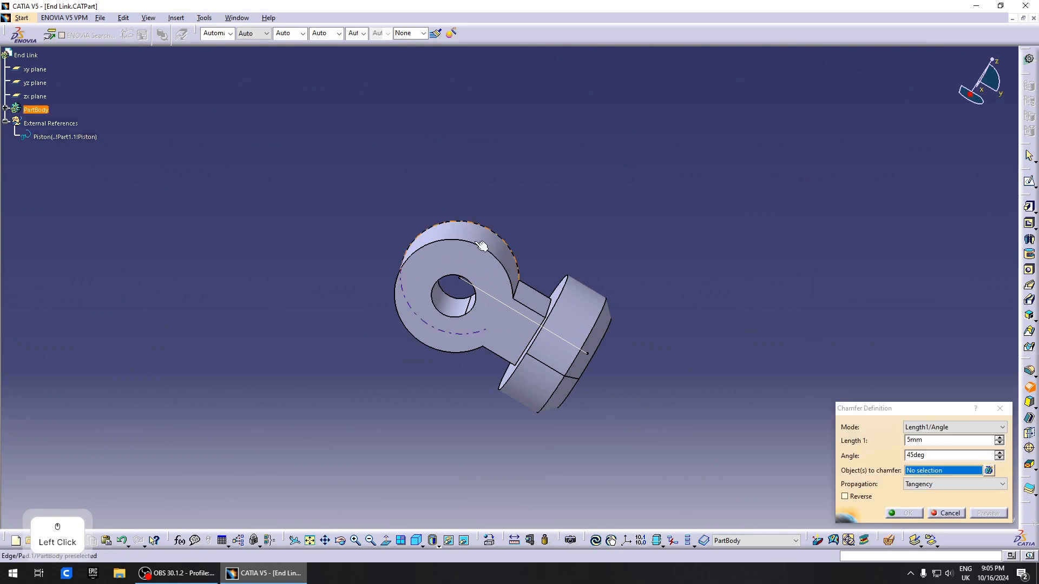
pyautogui.click(1029, 371)
pyautogui.click(514, 288)
pyautogui.moveTo(465, 417); pyautogui.dragTo(503, 373, button='middle')
pyautogui.click(488, 374)
pyautogui.click(905, 512)
pyautogui.moveTo(811, 379); pyautogui.dragTo(682, 346, button='middle')
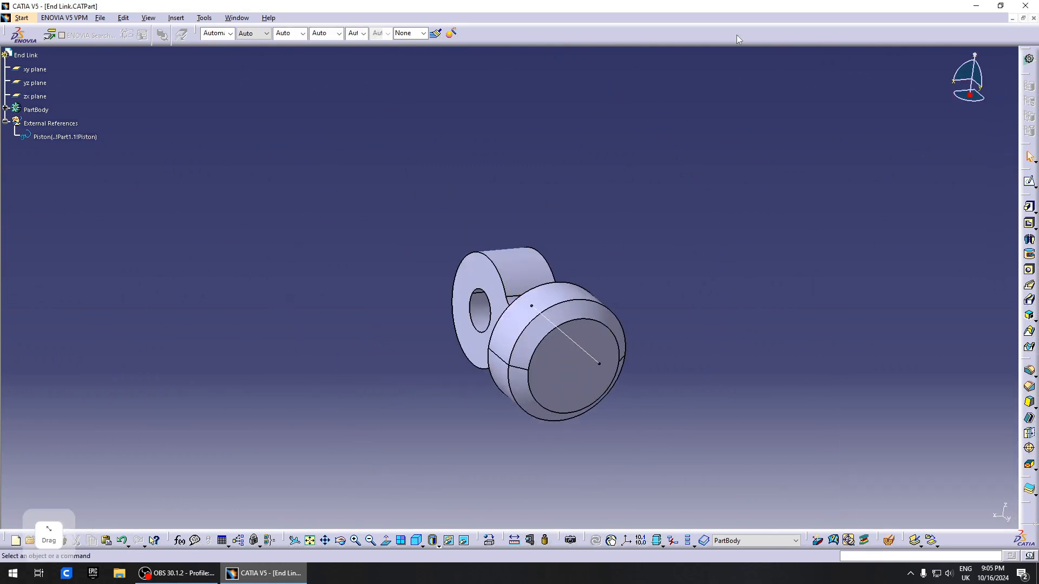
# Toggle the visibility of the End Link's external references and its xy, yz and zx planes.
pyautogui.rightClick(48, 124)
pyautogui.click(76, 154)
pyautogui.click(42, 98)
pyautogui.rightClick(35, 69)
pyautogui.click(63, 100)
pyautogui.rightClick(32, 84)
pyautogui.click(61, 114)
pyautogui.moveTo(438, 261); pyautogui.dragTo(494, 366, button='middle')
pyautogui.rightClick(35, 70)
pyautogui.click(78, 102)
pyautogui.rightClick(35, 96)
pyautogui.click(78, 128)
# Colour the End Link's PartBody purple and return to the Mechanism assembly.
pyautogui.click(35, 110)
pyautogui.click(230, 33)
pyautogui.click(224, 174)
pyautogui.click(1033, 18)
# Hide the Control part in the Mechanism assembly and collapse the expanded tree.
pyautogui.click(558, 309)
pyautogui.scroll(3, 49, 163)
pyautogui.rightClick(49, 127)
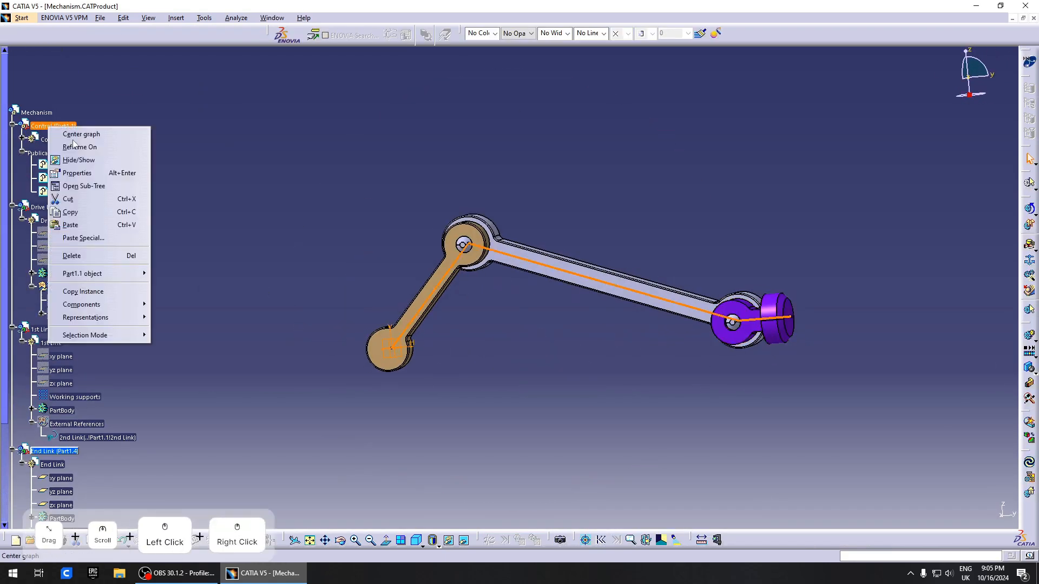
pyautogui.click(78, 160)
pyautogui.scroll(1, 79, 162)
pyautogui.moveTo(503, 257); pyautogui.dragTo(458, 267, button='middle')
pyautogui.scroll(-9, 148, 279)
pyautogui.click(56, 208)
pyautogui.moveTo(541, 330)
pyautogui.mouseDown(button='middle')
pyautogui.moveTo(491, 358)
pyautogui.moveTo(503, 354)
pyautogui.mouseUp(button='middle')
pyautogui.moveTo(551, 315); pyautogui.dragTo(573, 279, button='middle')
pyautogui.scroll(1, 595, 330)
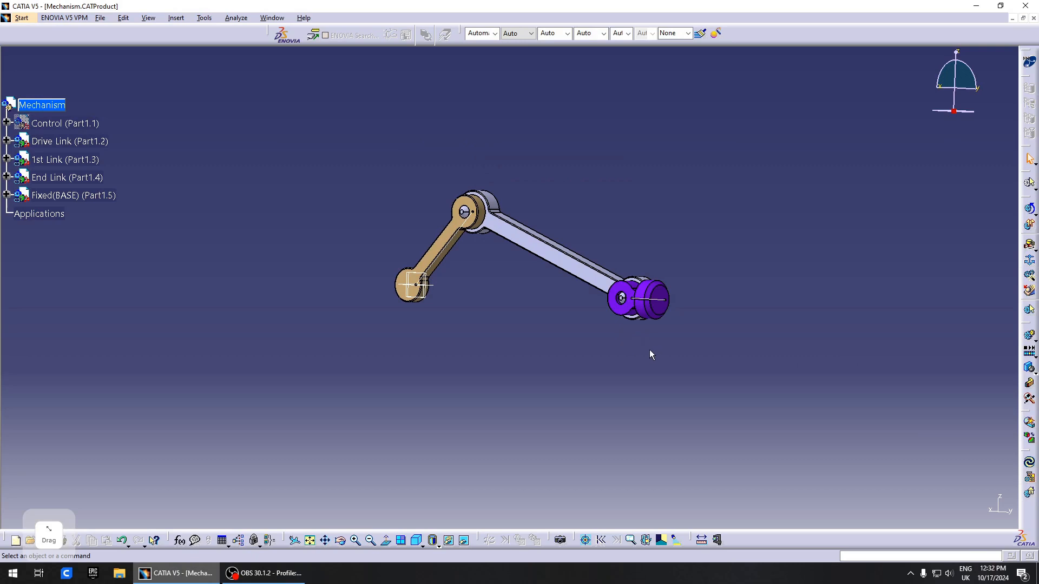
pyautogui.rightClick(817, 282)
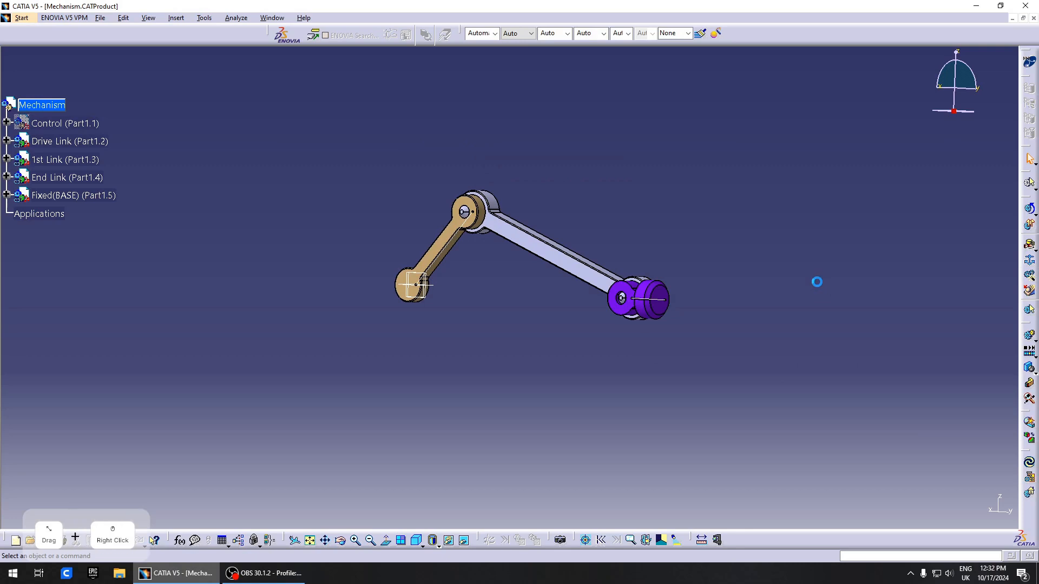
pyautogui.click(727, 238)
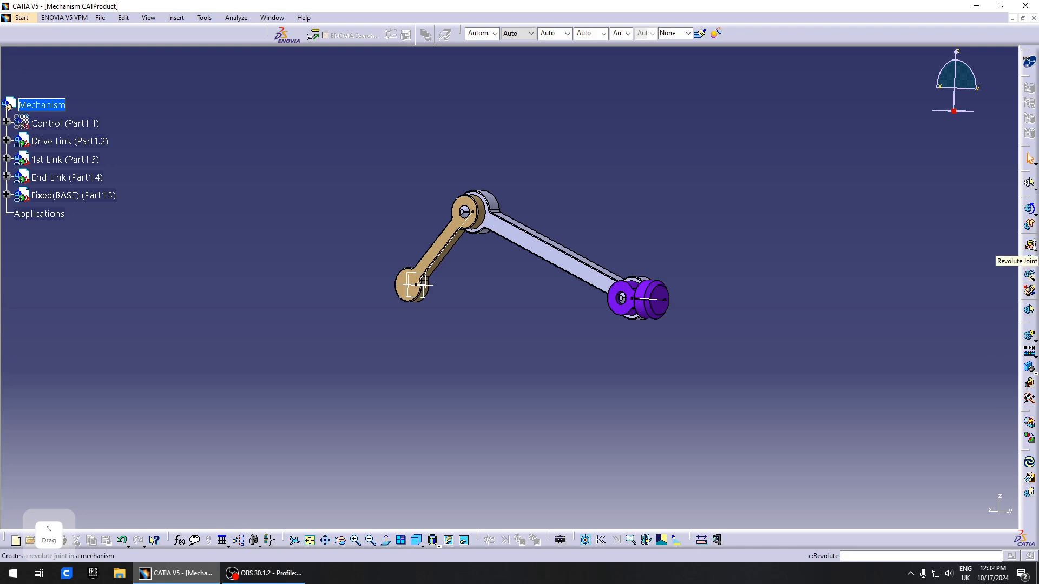
pyautogui.click(1031, 248)
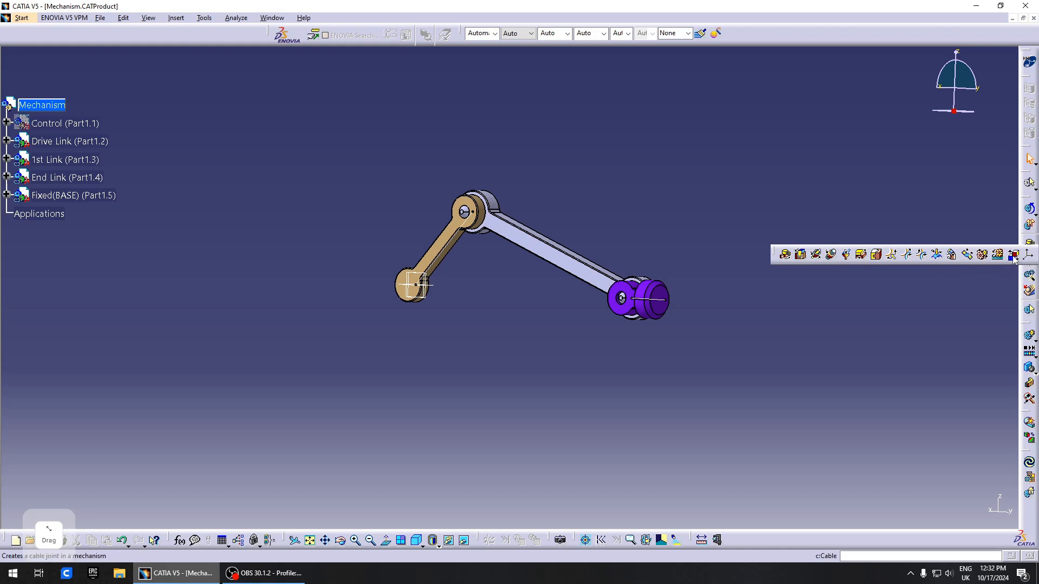
pyautogui.click(1021, 243)
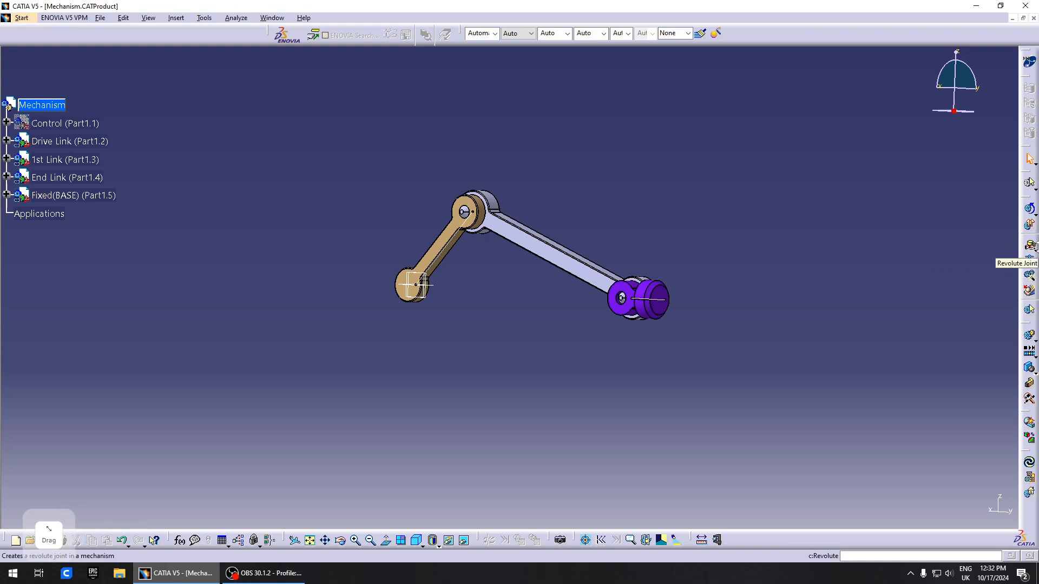
pyautogui.click(1034, 250)
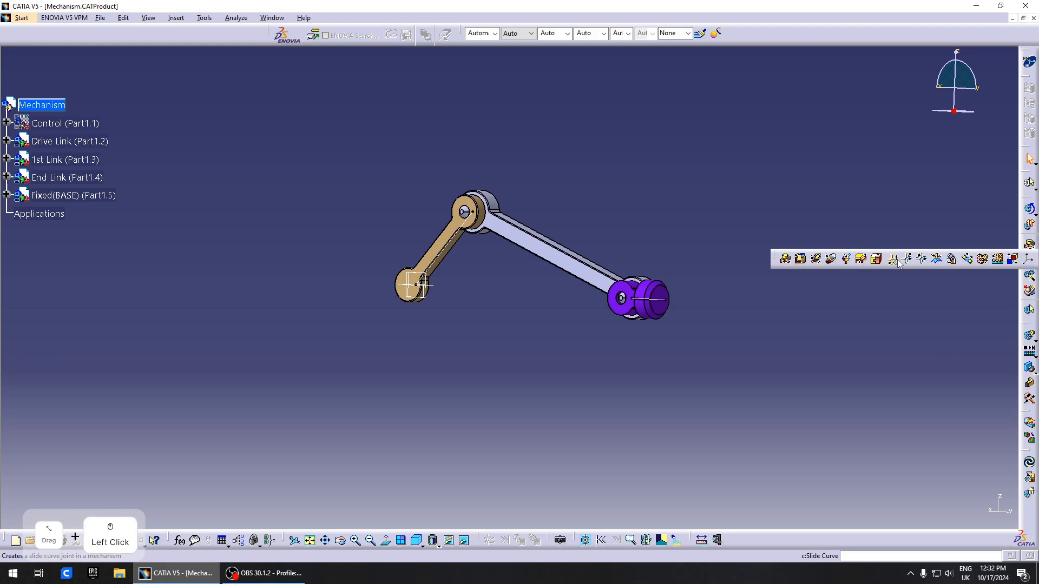
pyautogui.click(1036, 268)
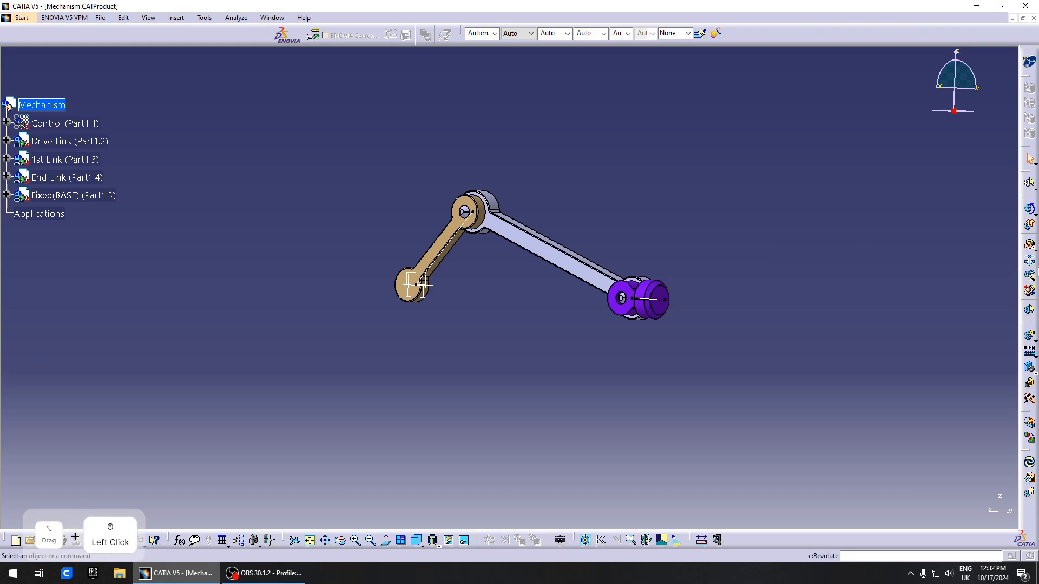
# Start defining a fixed part and create a new mechanism named "Awsome Mech" for it.
pyautogui.click(1030, 263)
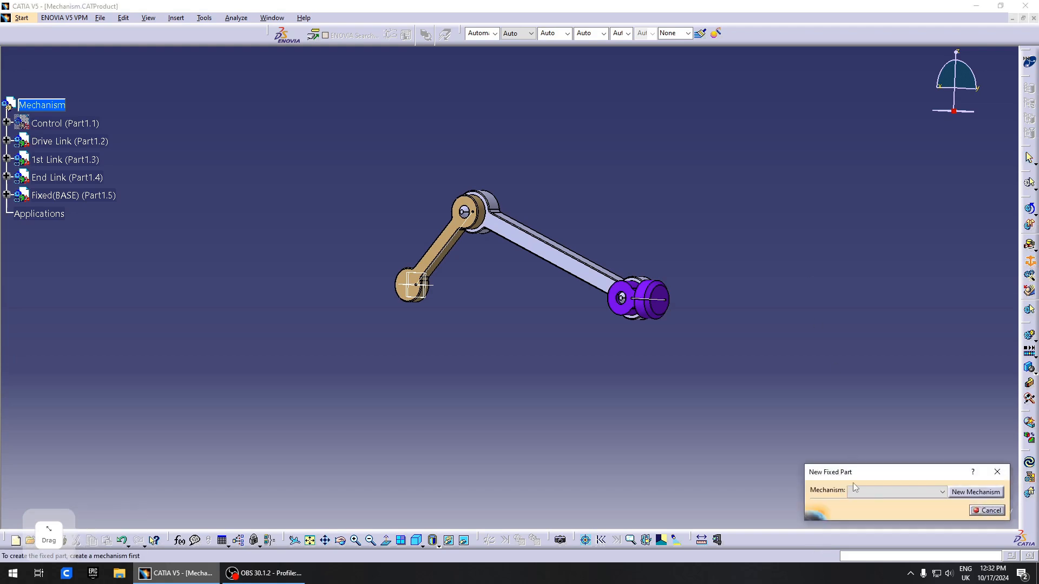
pyautogui.moveTo(922, 476); pyautogui.dragTo(882, 420)
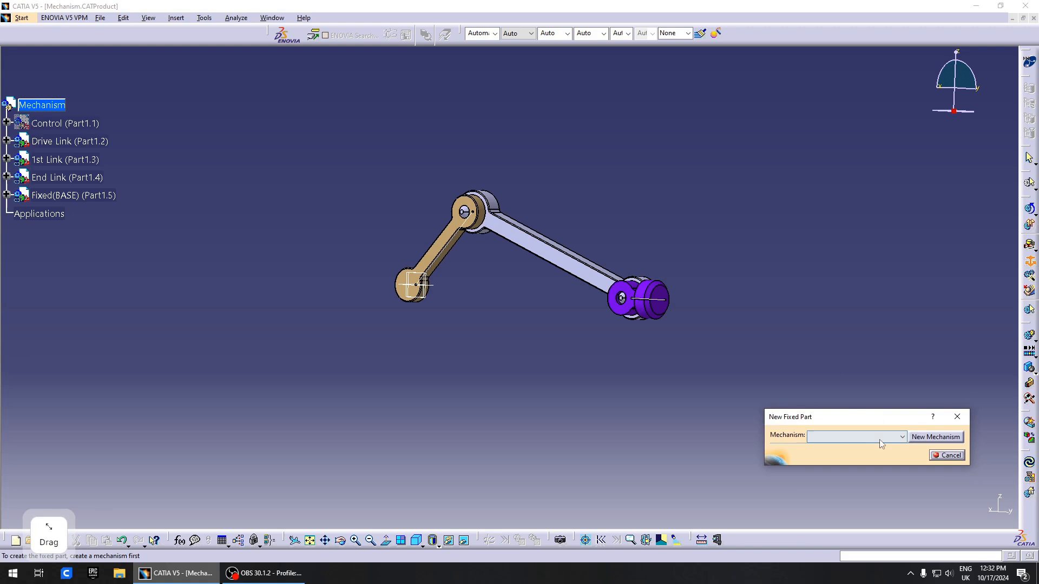
pyautogui.click(923, 437)
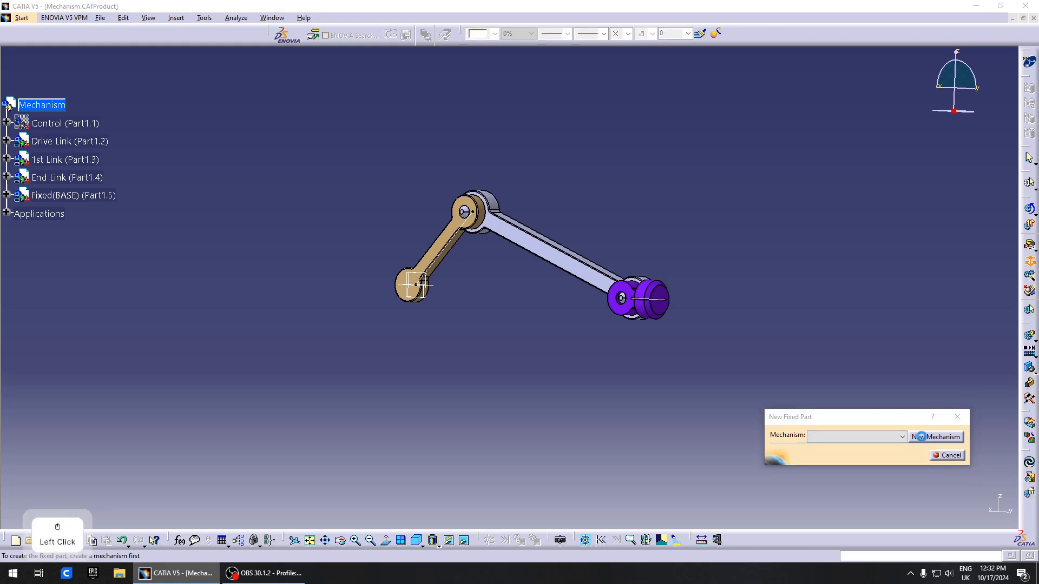
pyautogui.moveTo(980, 495); pyautogui.dragTo(776, 512)
pyautogui.press('shift')
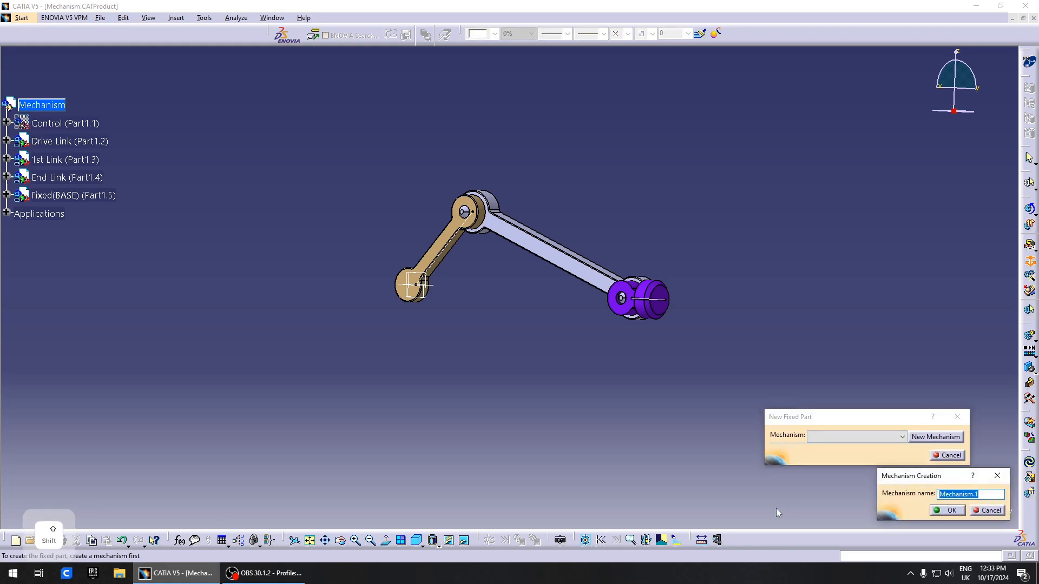
pyautogui.write('Aws')
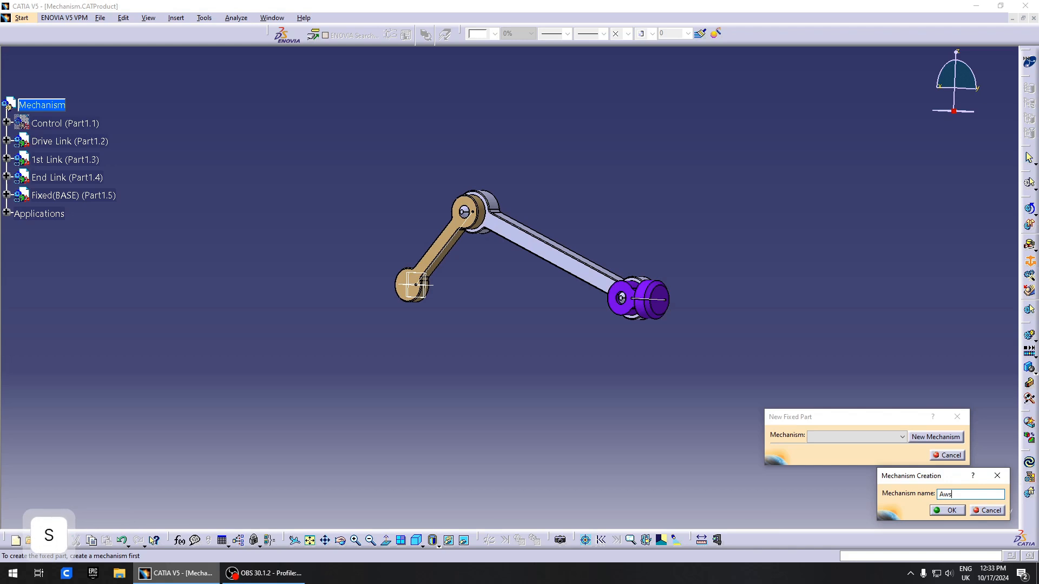
pyautogui.write('ome Me')
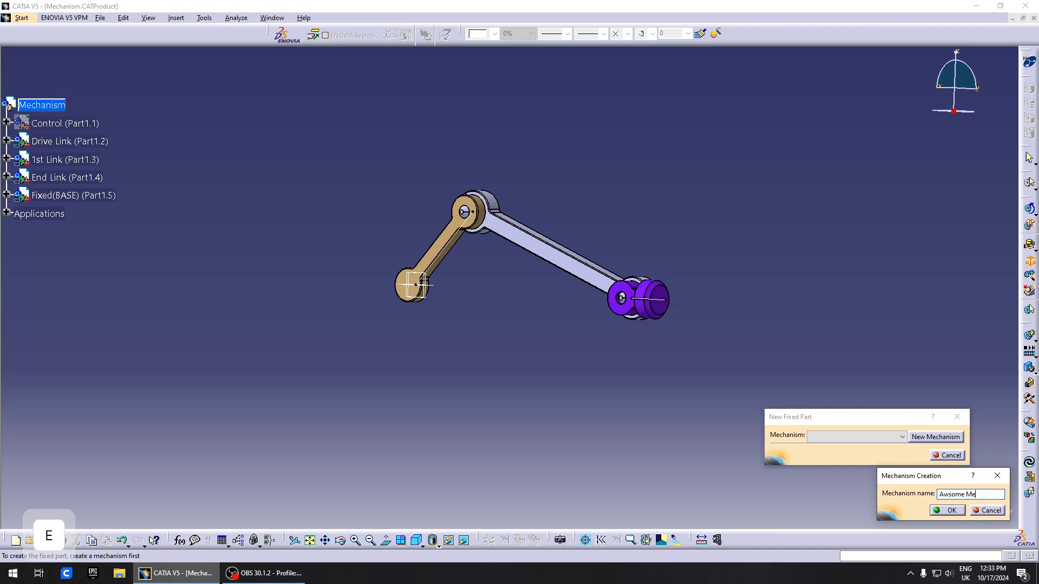
pyautogui.write('ch')
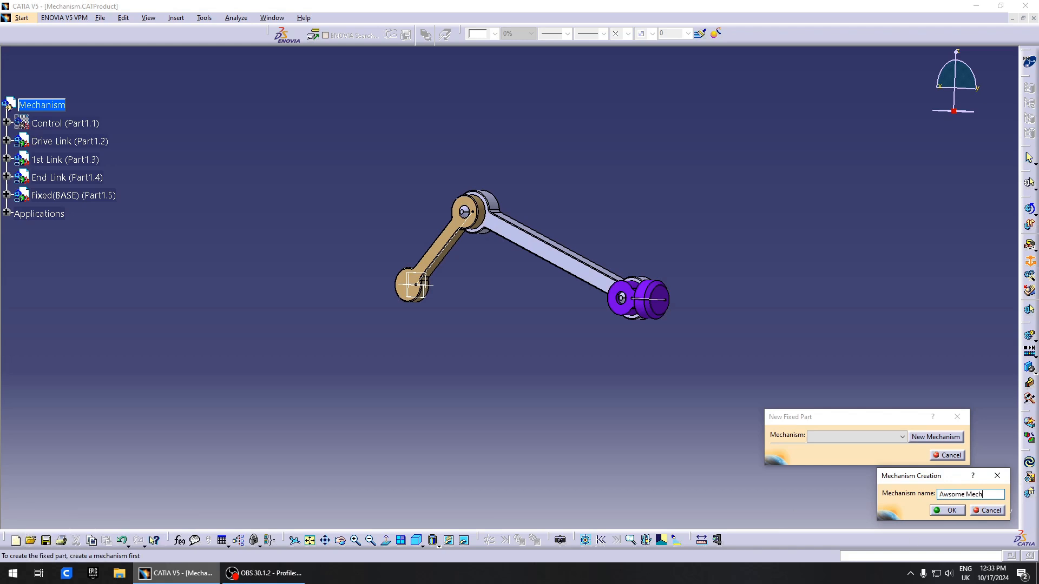
pyautogui.click(951, 511)
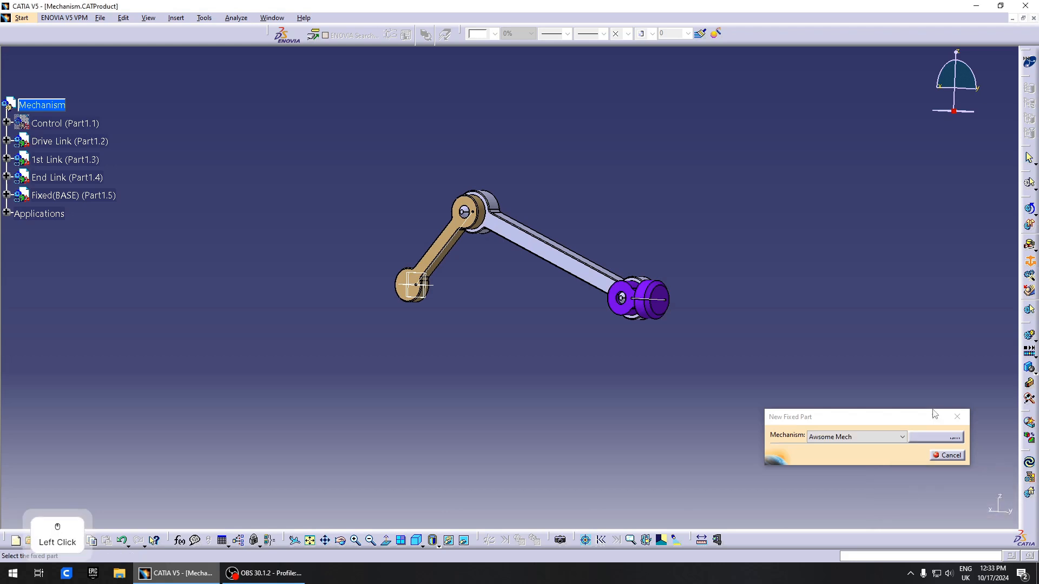
# Assign Fixed(BASE) as the fixed part of the Awsome Mech mechanism.
pyautogui.click(876, 437)
pyautogui.click(808, 446)
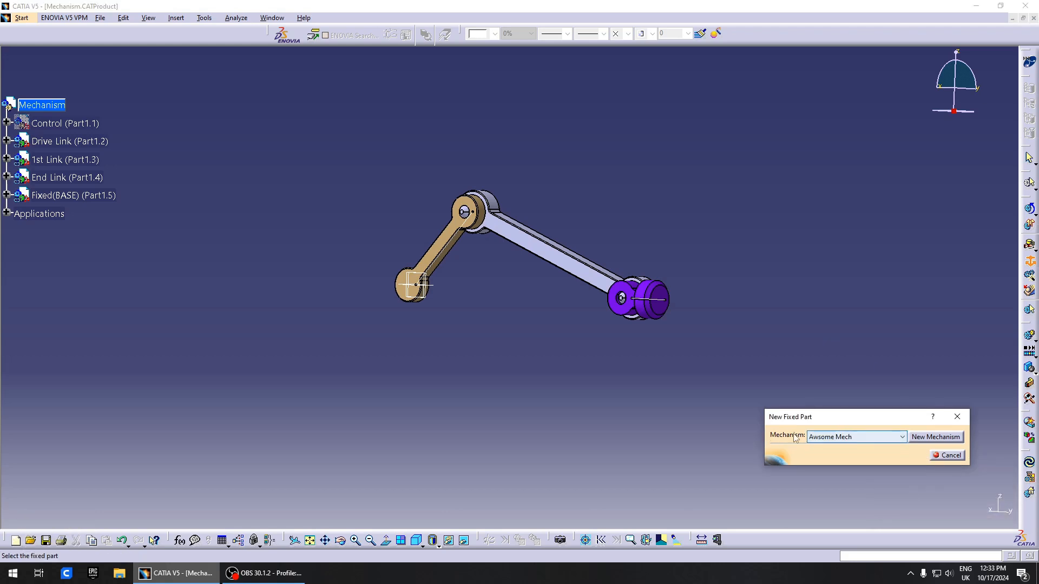
pyautogui.click(6, 213)
pyautogui.click(19, 230)
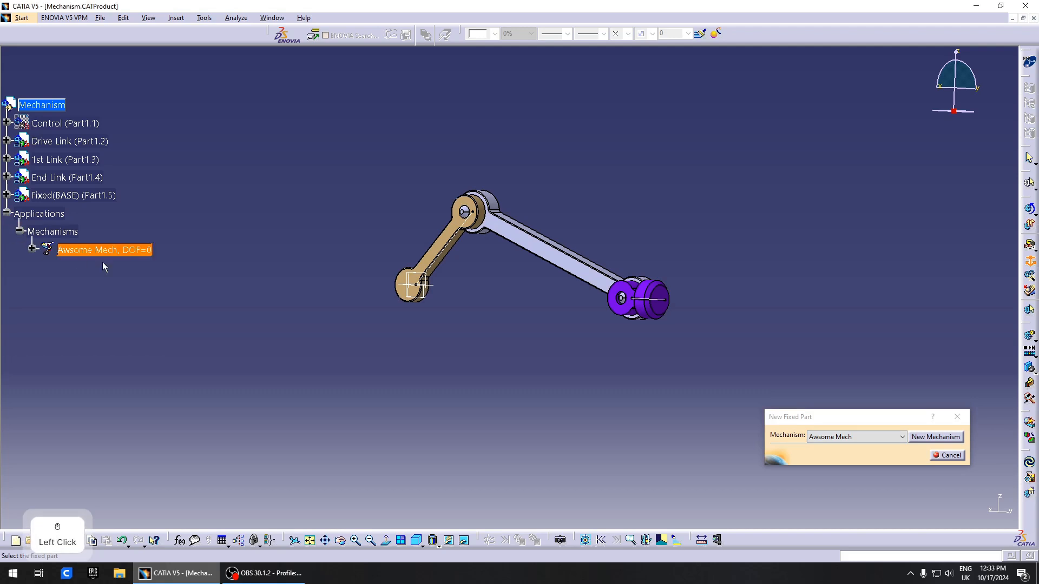
pyautogui.click(90, 197)
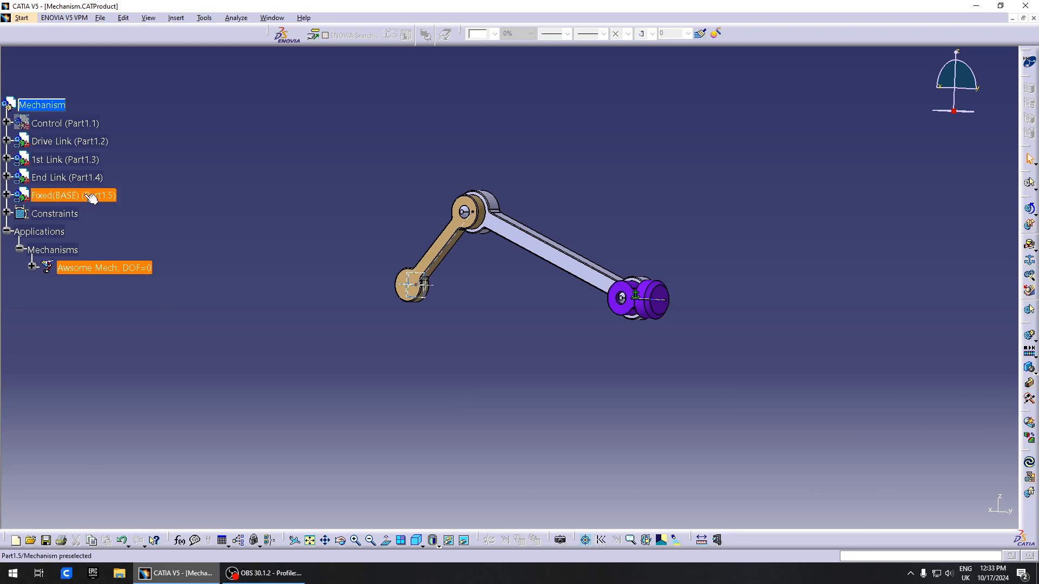
# Expand Awsome Mech in the tree to examine its joints, commands and fixed part.
pyautogui.click(348, 320)
pyautogui.moveTo(348, 320); pyautogui.dragTo(413, 355, button='middle')
pyautogui.click(35, 274)
pyautogui.click(33, 269)
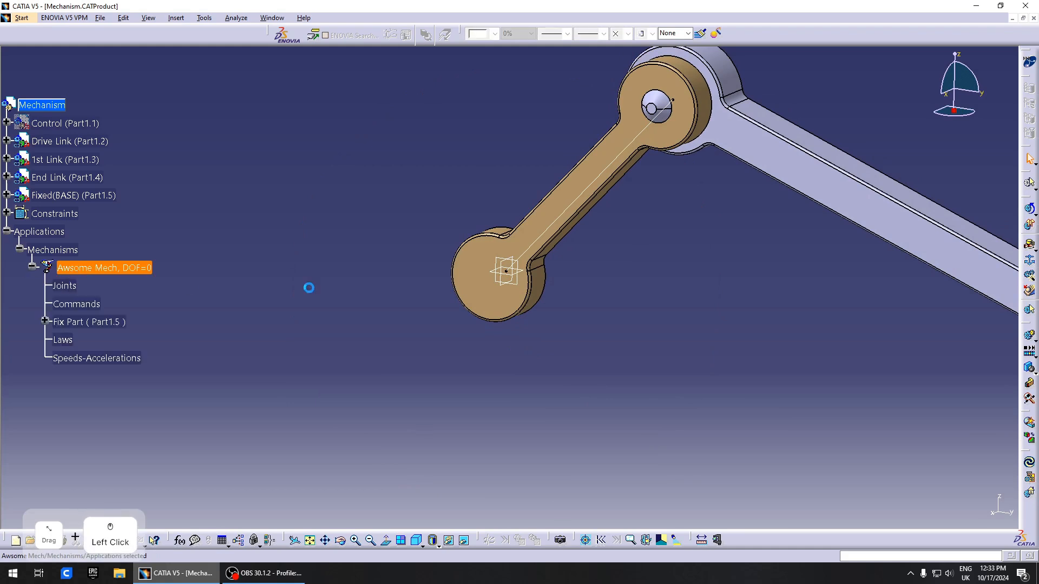
pyautogui.moveTo(547, 350); pyautogui.dragTo(424, 318, button='middle')
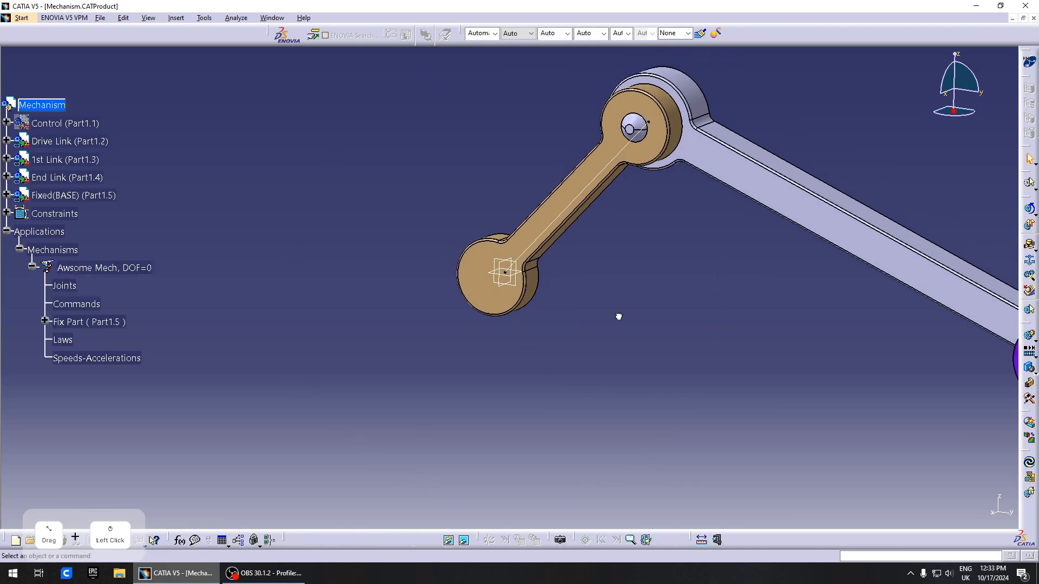
pyautogui.click(1029, 182)
pyautogui.click(1031, 213)
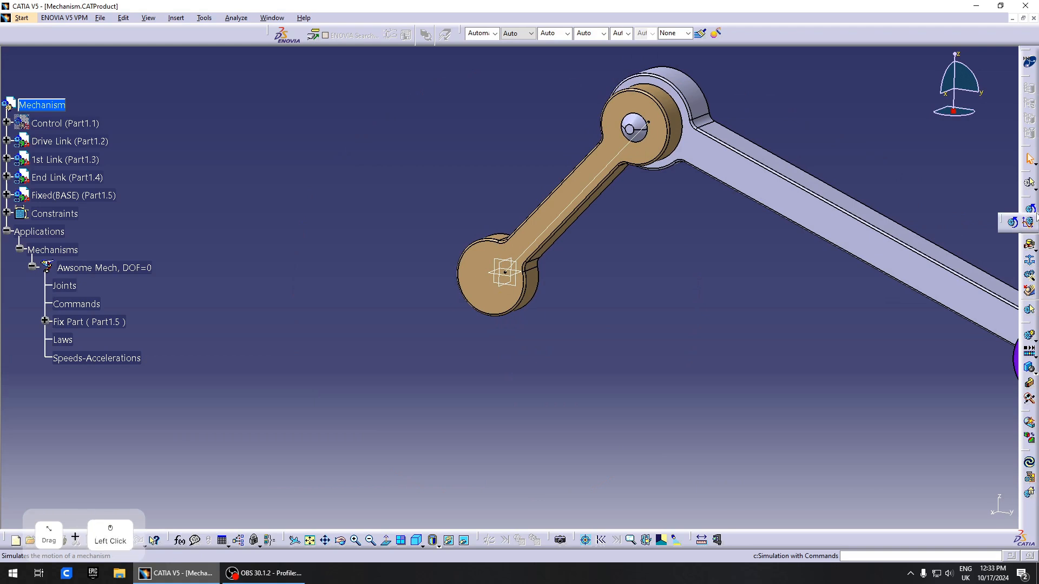
pyautogui.click(1033, 245)
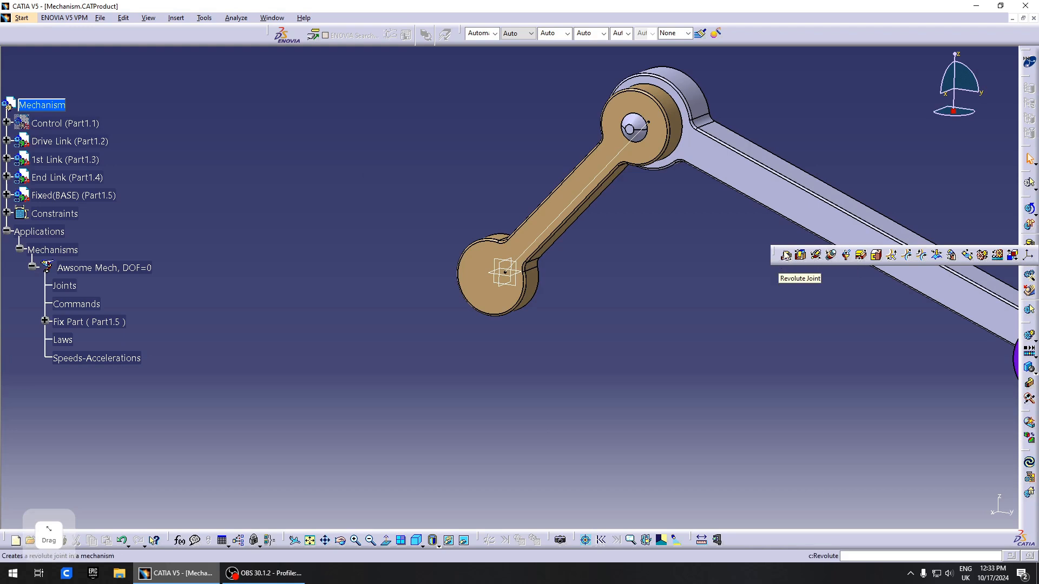
pyautogui.click(817, 258)
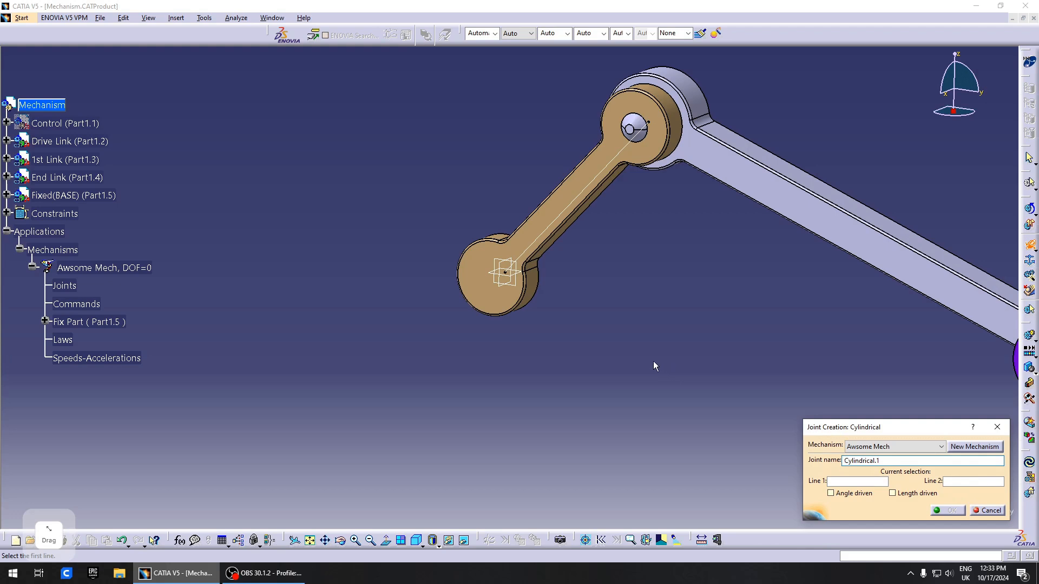
pyautogui.moveTo(568, 330)
pyautogui.mouseDown(button='middle')
pyautogui.moveTo(589, 346)
pyautogui.moveTo(557, 312)
pyautogui.mouseUp(button='middle')
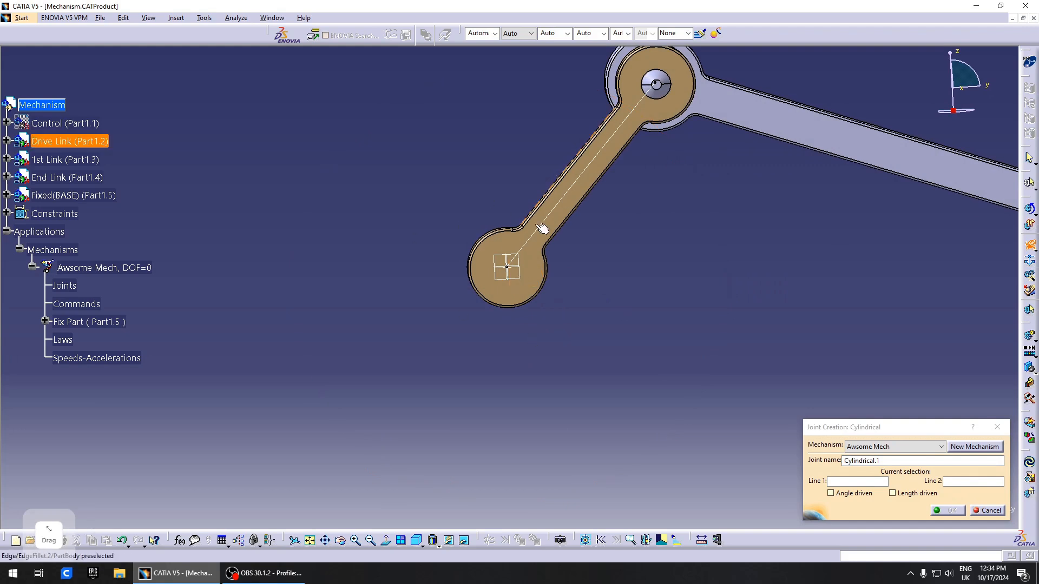
pyautogui.moveTo(553, 257); pyautogui.dragTo(530, 324, button='middle')
pyautogui.click(994, 508)
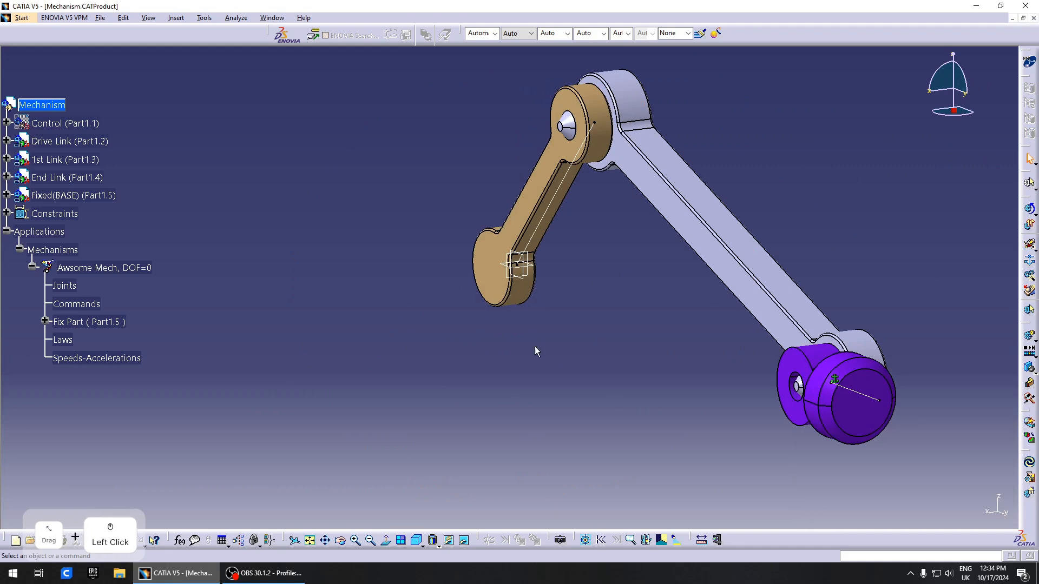
# Try to move the Drive Link freely with the compass and undo the move.
pyautogui.click(479, 267)
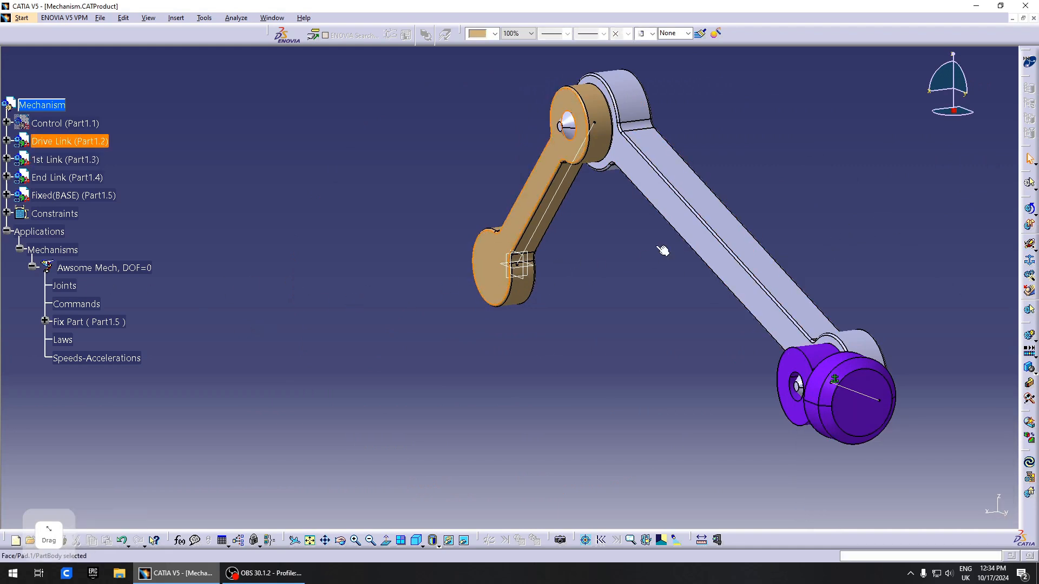
pyautogui.moveTo(427, 294); pyautogui.dragTo(922, 164, button='middle')
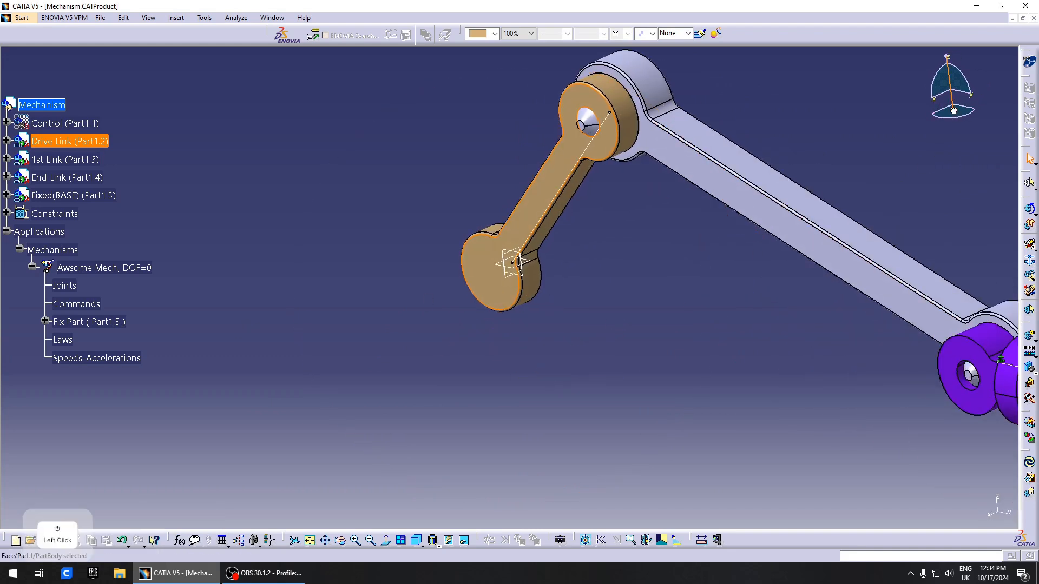
pyautogui.click(485, 291)
pyautogui.moveTo(485, 291); pyautogui.dragTo(347, 303)
pyautogui.hotkey('ctrl', 'z')
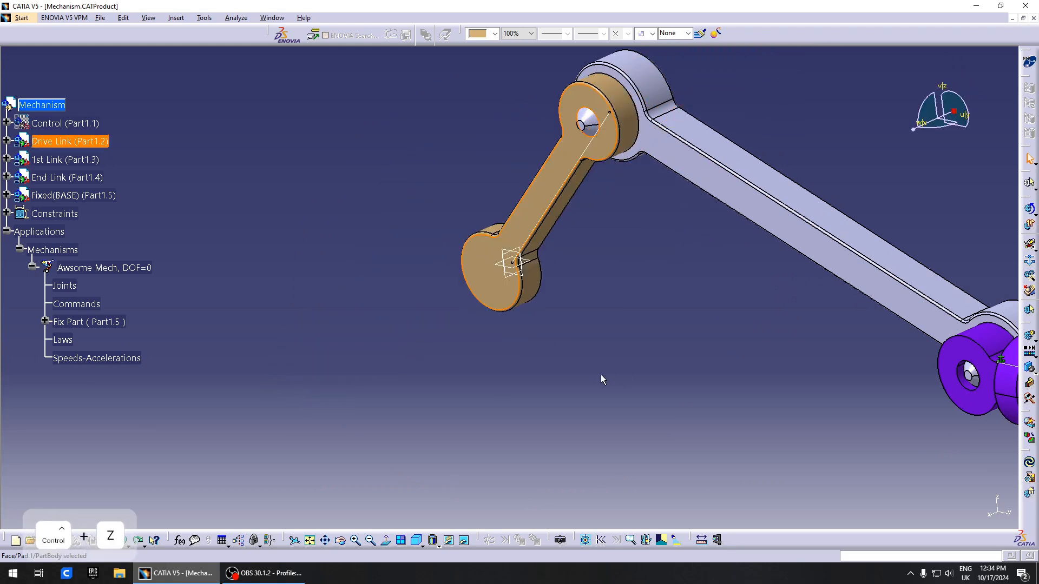
pyautogui.click(603, 379)
pyautogui.moveTo(566, 348)
pyautogui.mouseDown(button='middle')
pyautogui.moveTo(450, 329)
pyautogui.moveTo(570, 338)
pyautogui.mouseUp(button='middle')
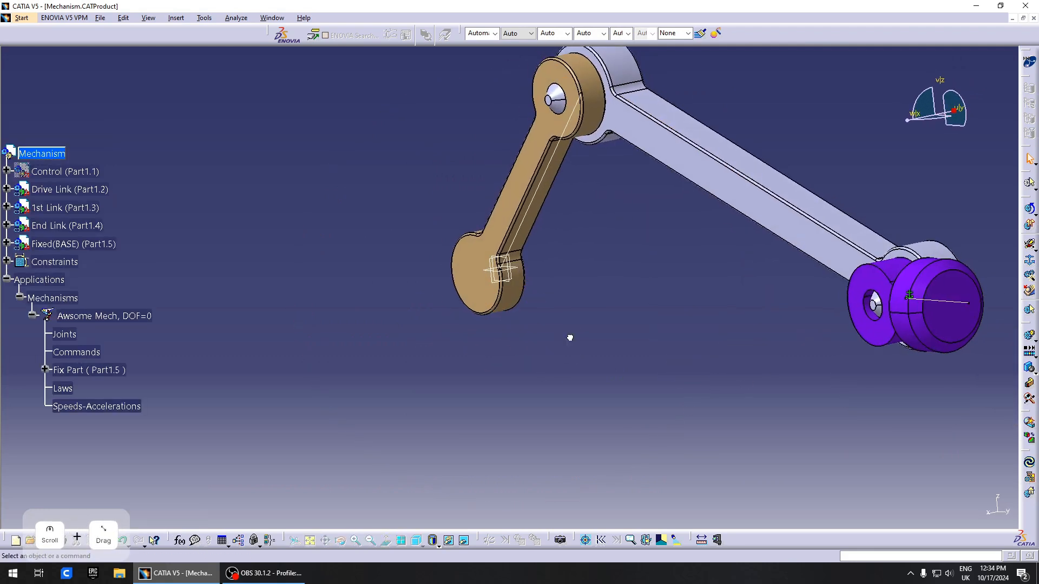
pyautogui.click(1032, 242)
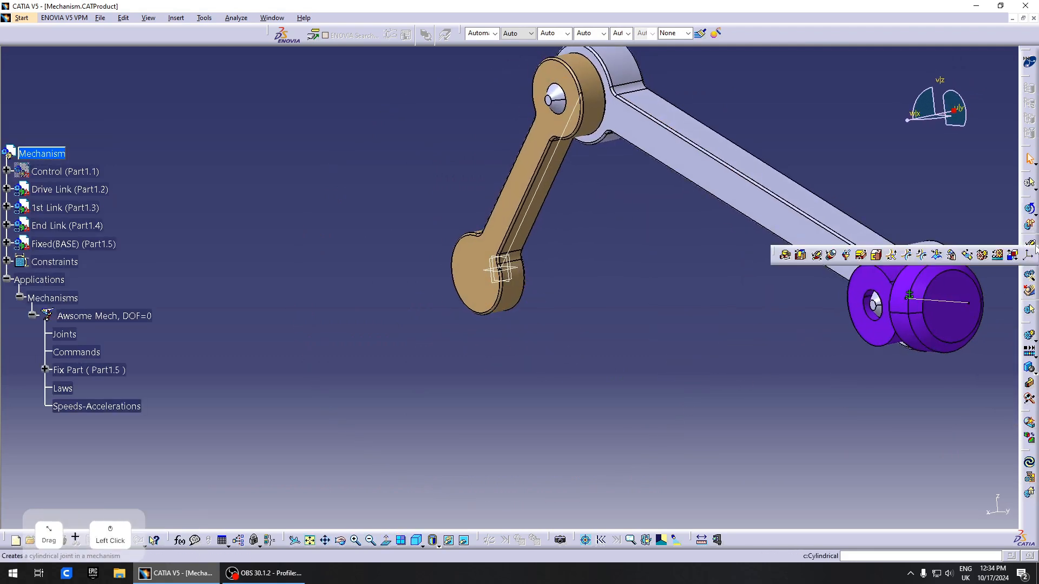
pyautogui.click(783, 257)
pyautogui.moveTo(635, 295); pyautogui.dragTo(547, 346, button='middle')
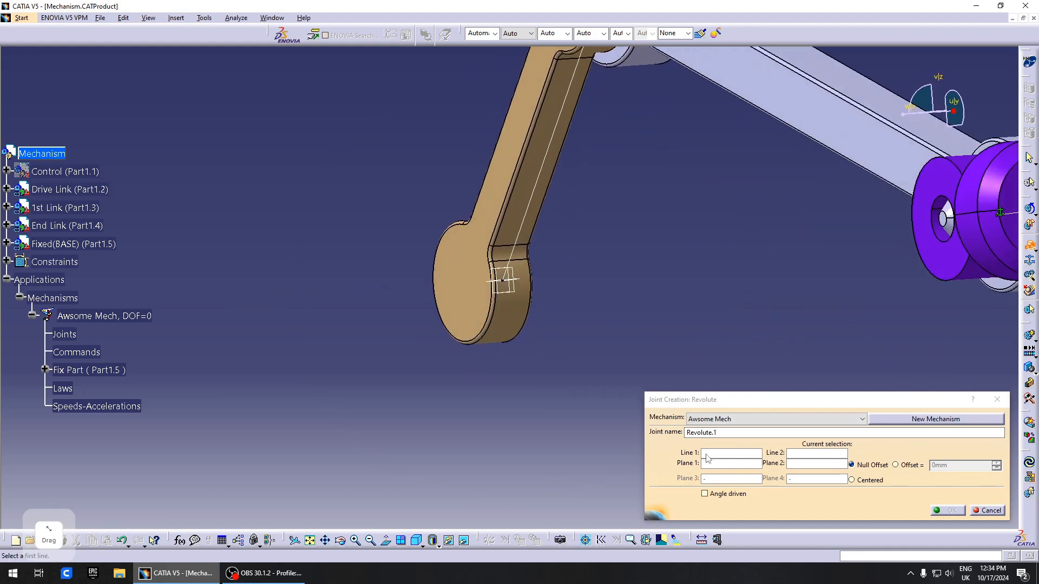
pyautogui.moveTo(518, 332); pyautogui.dragTo(502, 353, button='middle')
pyautogui.scroll(1, 502, 353)
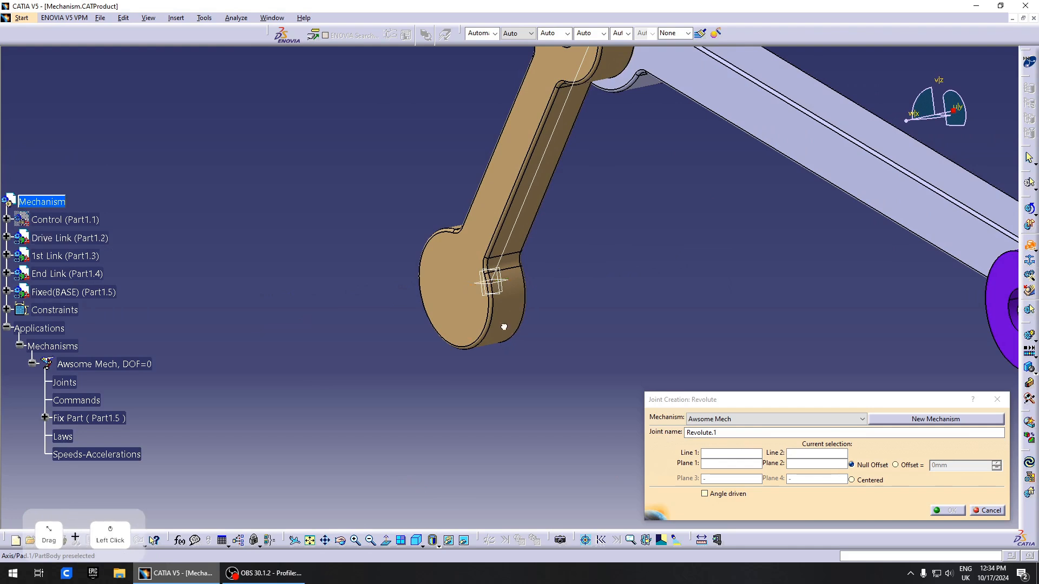
pyautogui.click(509, 330)
pyautogui.click(812, 454)
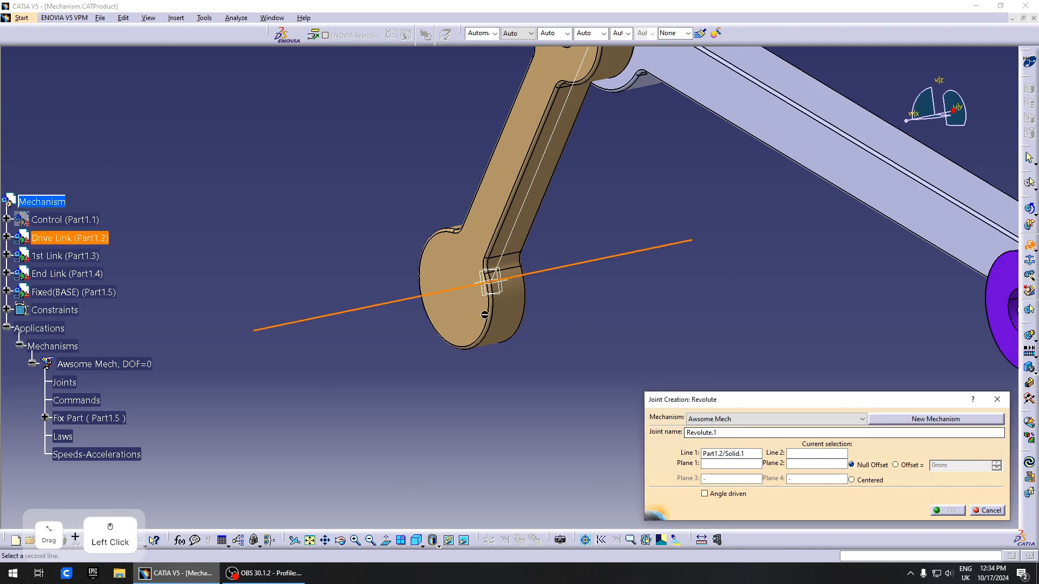
pyautogui.moveTo(519, 304); pyautogui.dragTo(508, 325, button='middle')
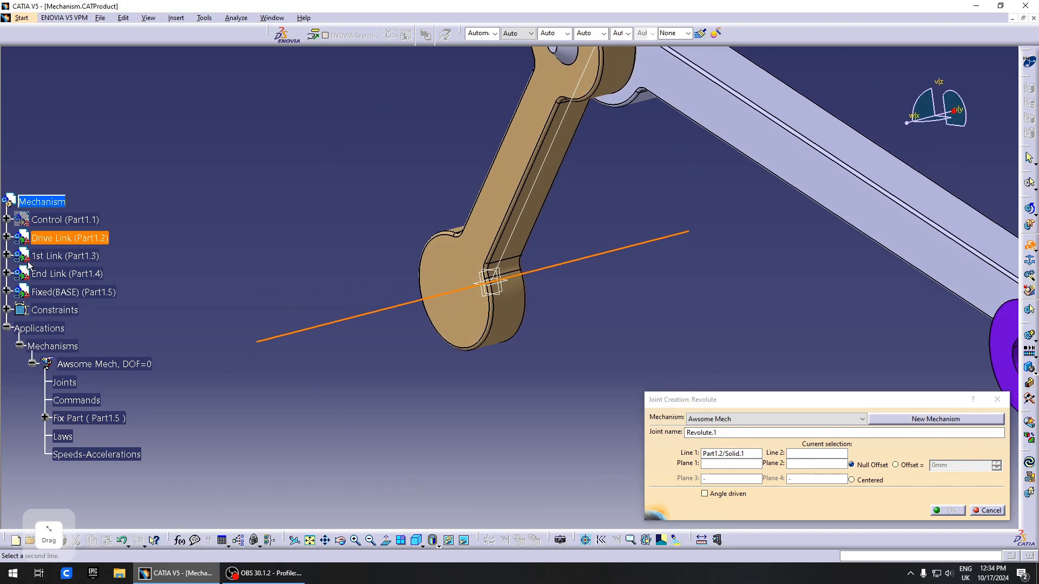
pyautogui.click(7, 291)
pyautogui.click(41, 399)
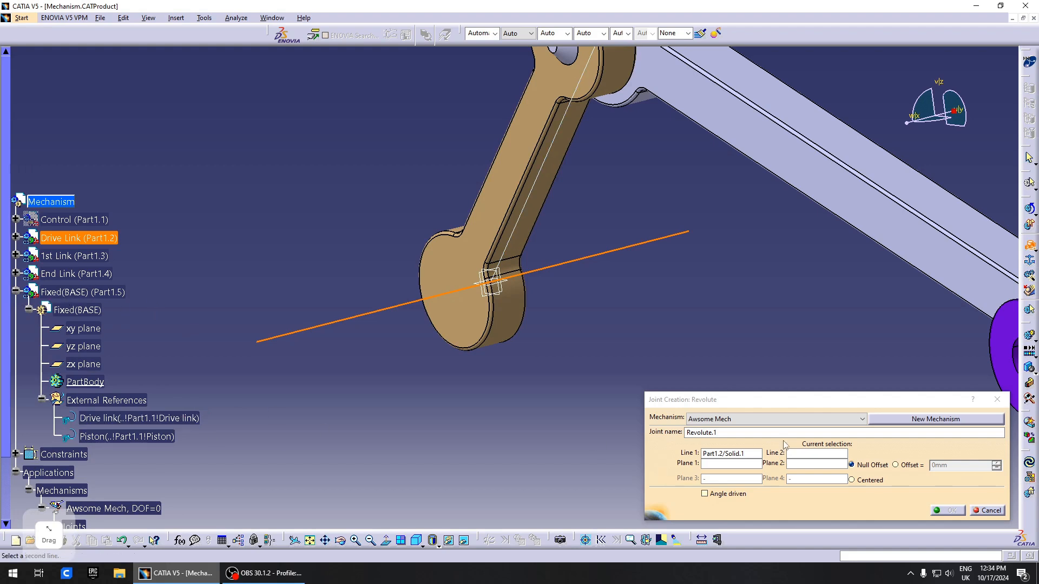
pyautogui.click(815, 454)
pyautogui.rightClick(814, 455)
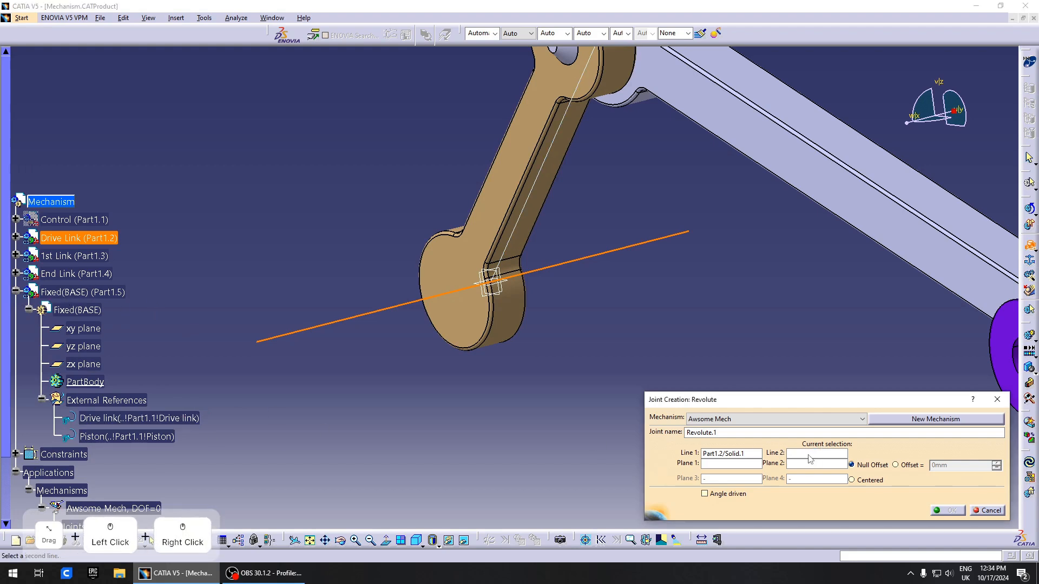
pyautogui.click(999, 511)
# Activate the Fixed(BASE) part and insert a new geometrical set in it, leaving the name blank.
pyautogui.doubleClick(88, 307)
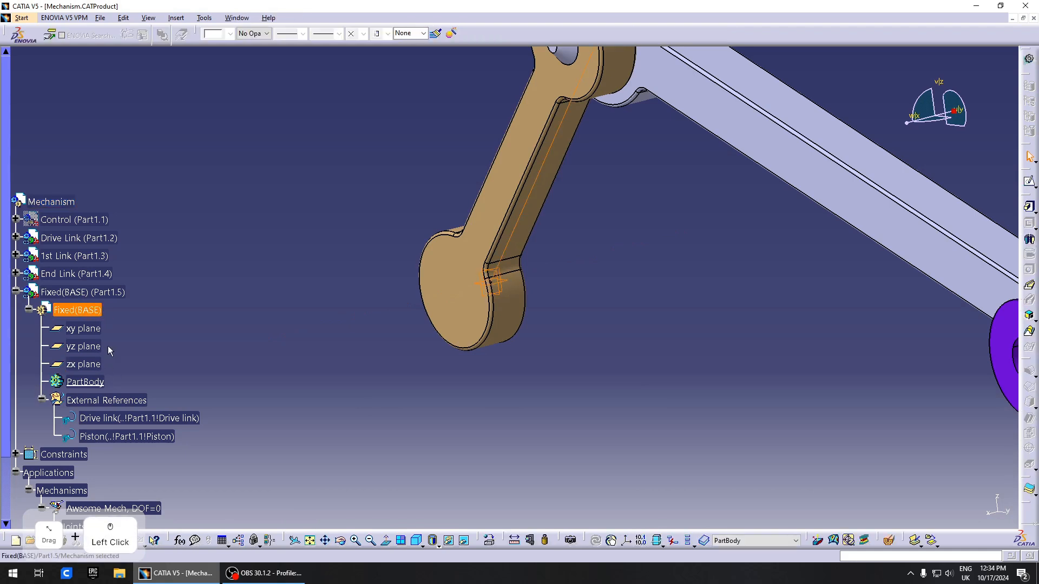
pyautogui.click(175, 17)
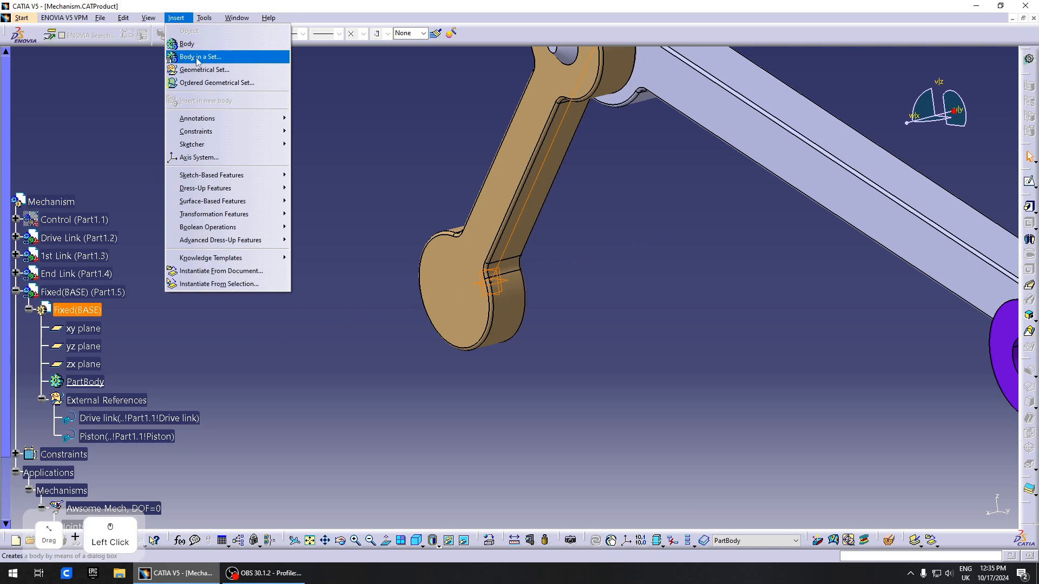
pyautogui.click(209, 70)
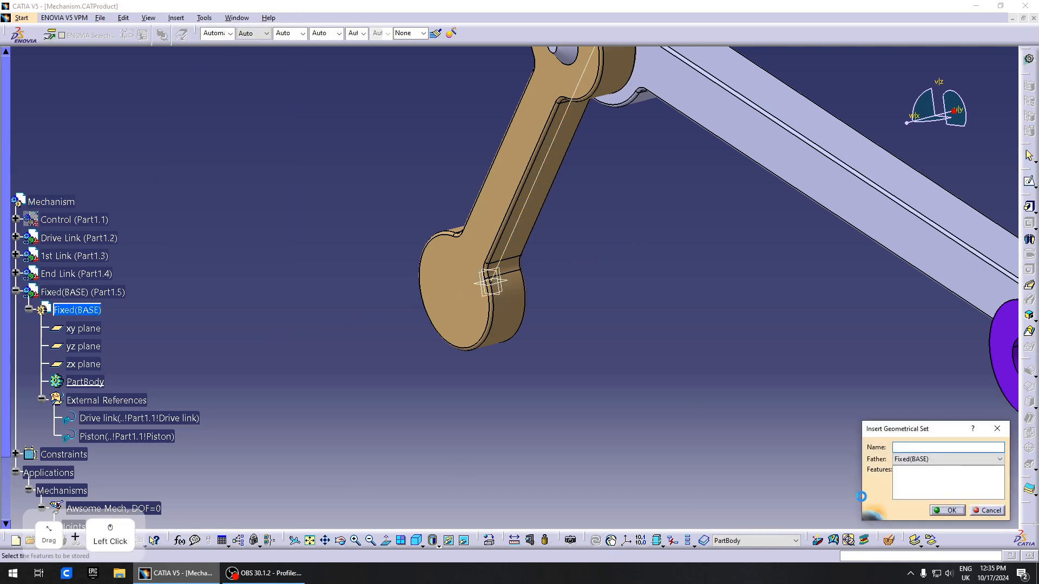
# Open the Fixed(BASE) part in its own window and switch to the wireframe and surface design workbench.
pyautogui.rightClick(78, 310)
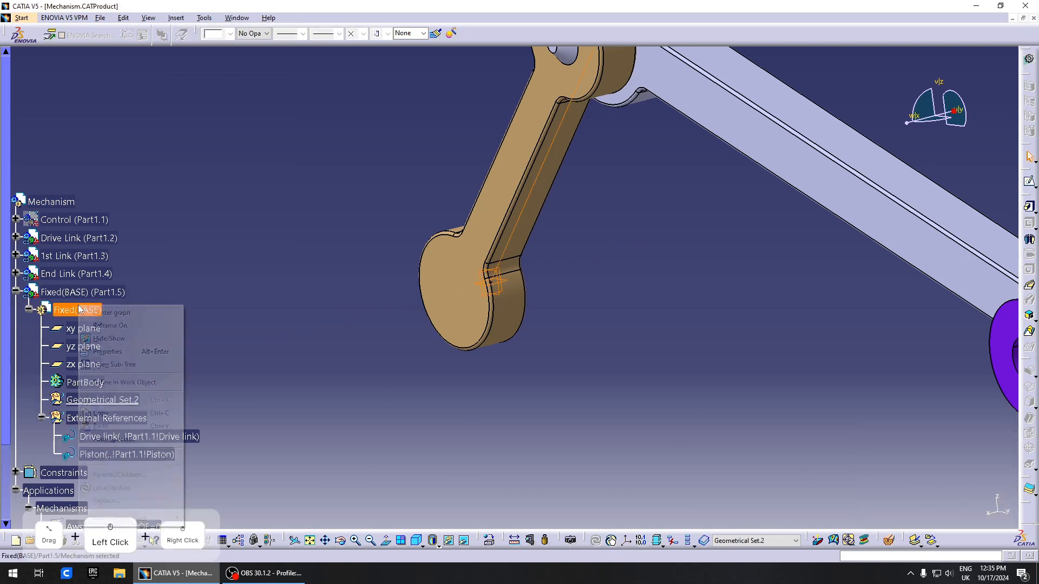
pyautogui.moveTo(106, 517)
pyautogui.click(231, 520)
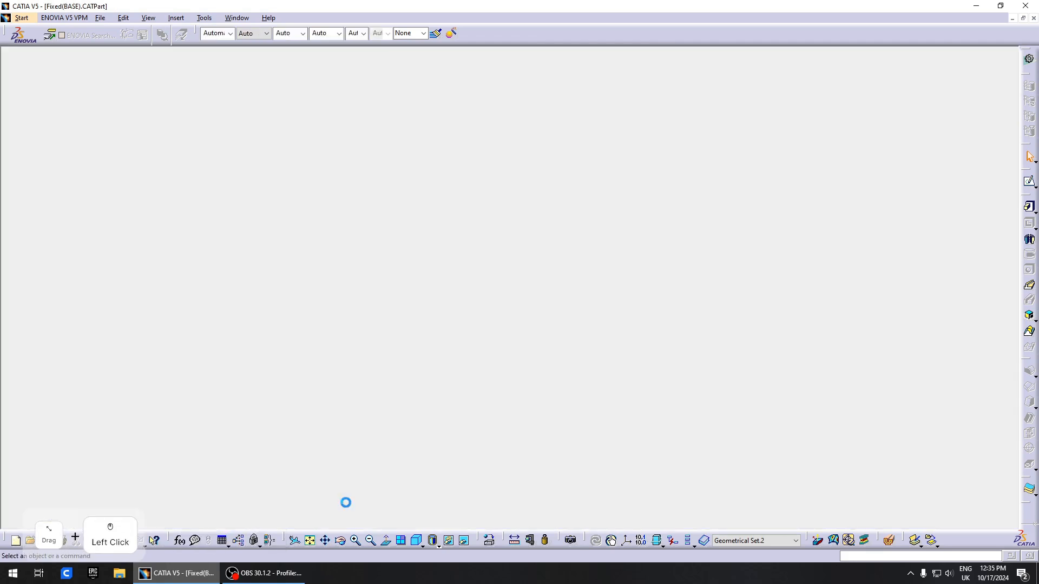
pyautogui.moveTo(526, 395); pyautogui.dragTo(609, 344, button='middle')
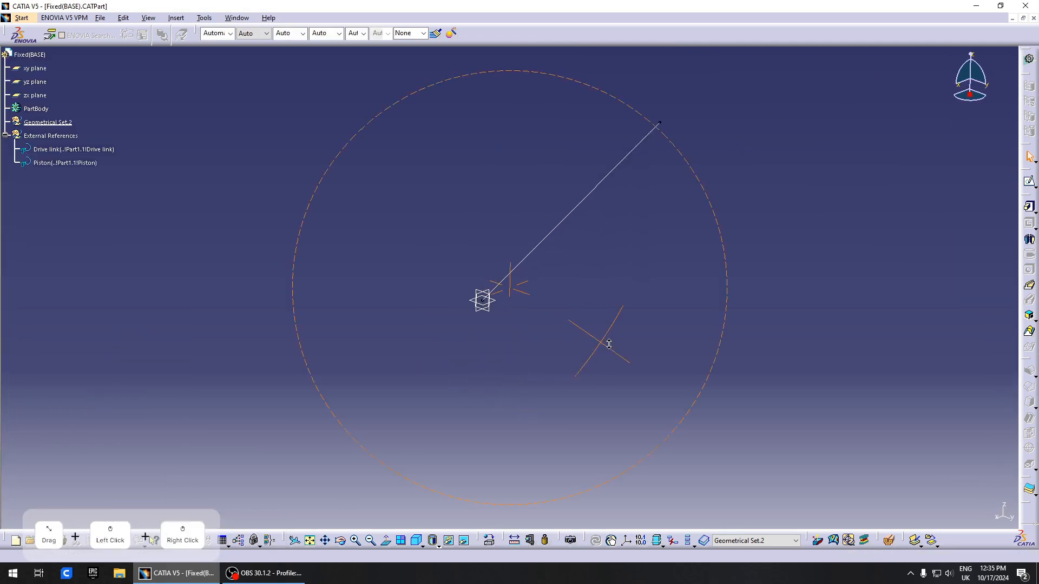
pyautogui.click(196, 18)
pyautogui.moveTo(21, 18)
pyautogui.click(60, 42)
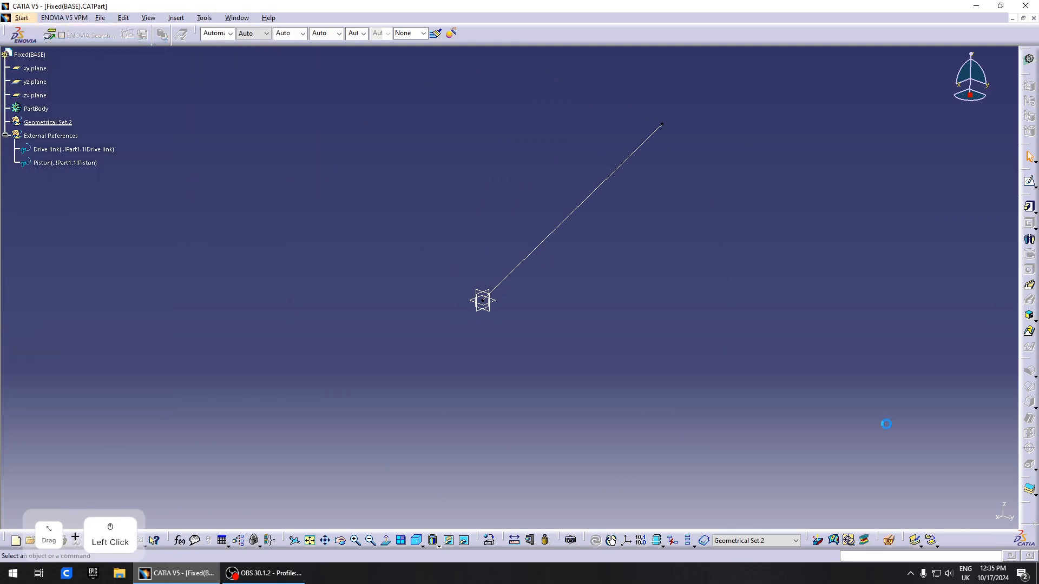
# Create a Point-Direction line through the Drive link vertex at the origin along the X component, ending at 20 mm and extended freely at its start.
pyautogui.moveTo(486, 302); pyautogui.dragTo(645, 329, button='middle')
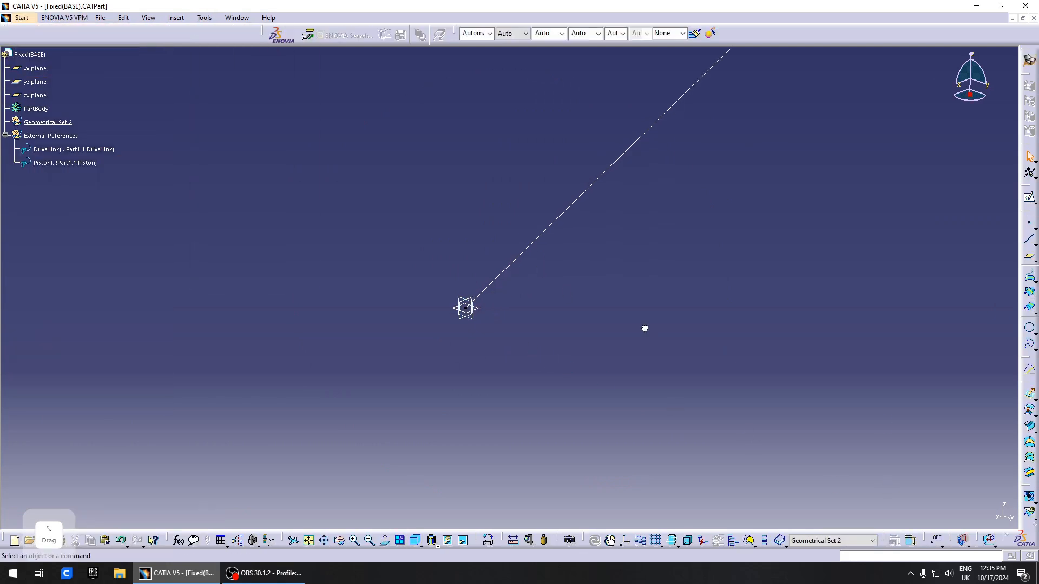
pyautogui.click(466, 307)
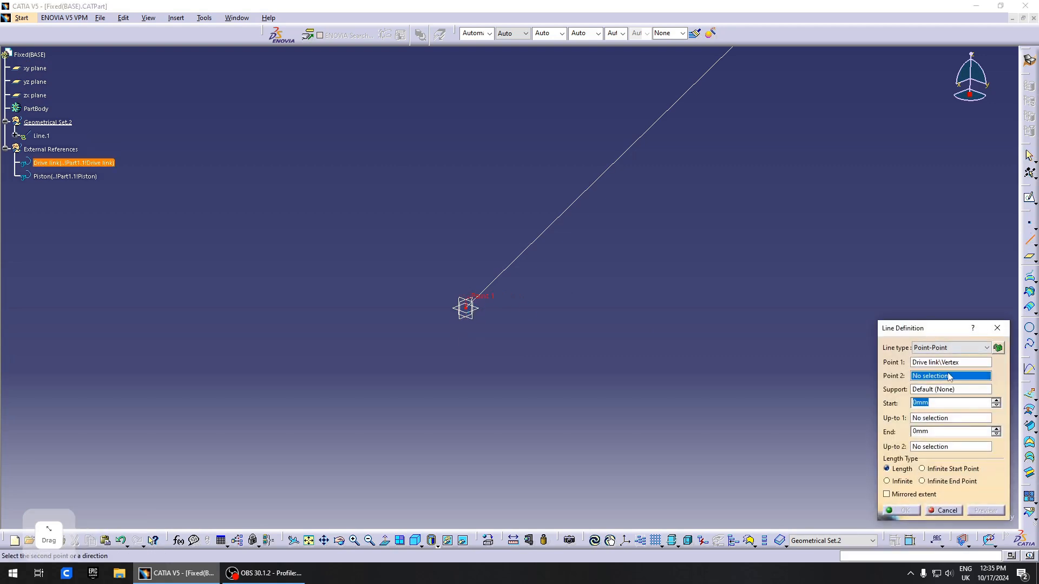
pyautogui.click(947, 348)
pyautogui.click(939, 357)
pyautogui.click(947, 348)
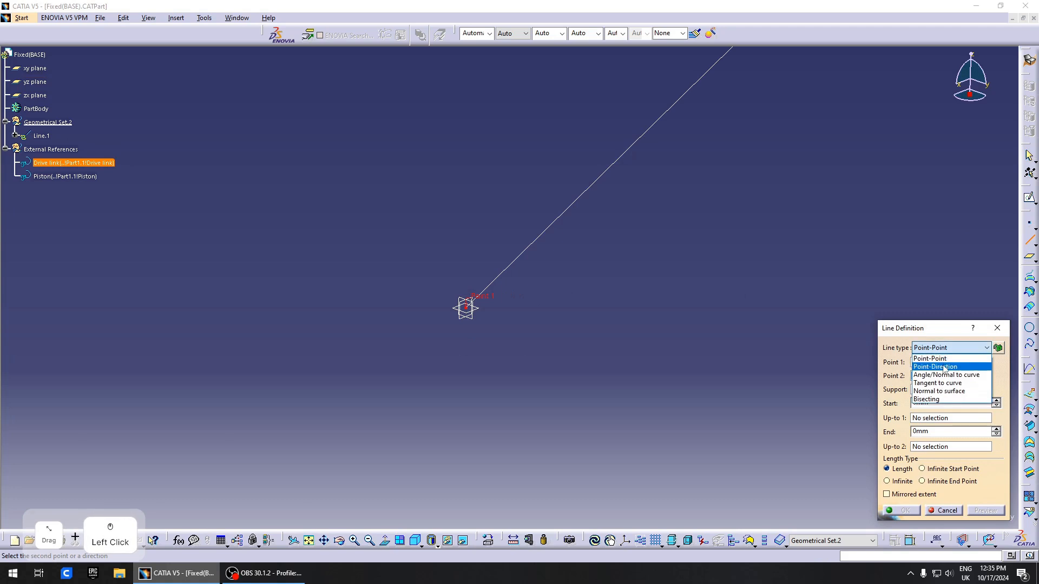
pyautogui.click(943, 364)
pyautogui.rightClick(942, 363)
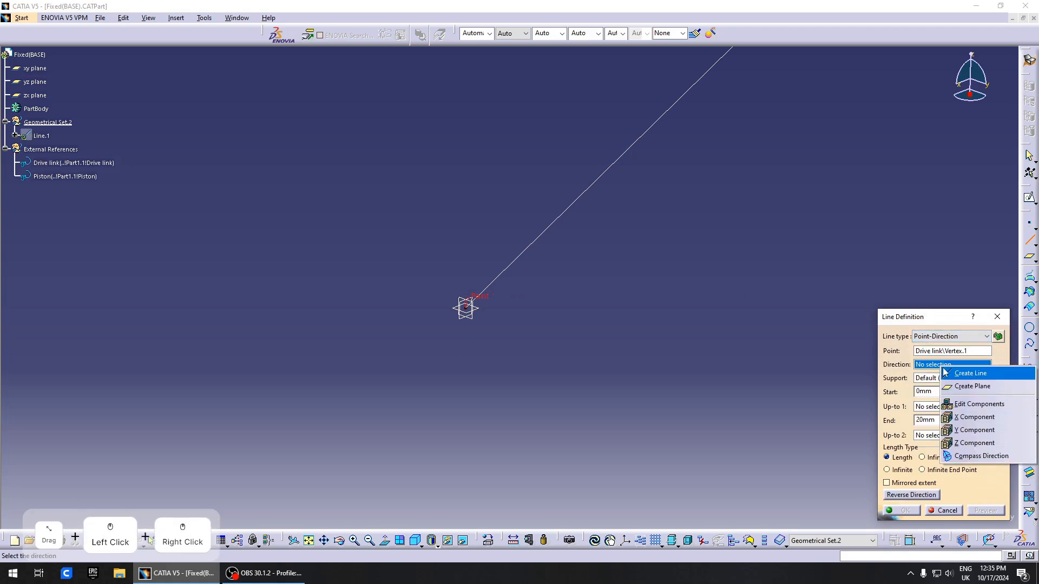
pyautogui.click(973, 417)
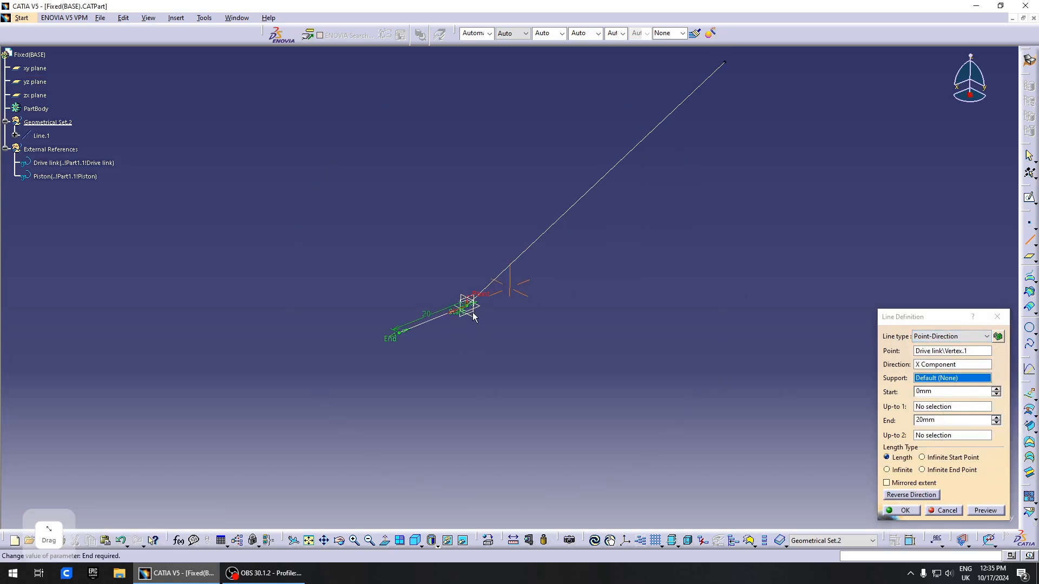
pyautogui.moveTo(475, 305); pyautogui.dragTo(603, 256)
pyautogui.click(903, 510)
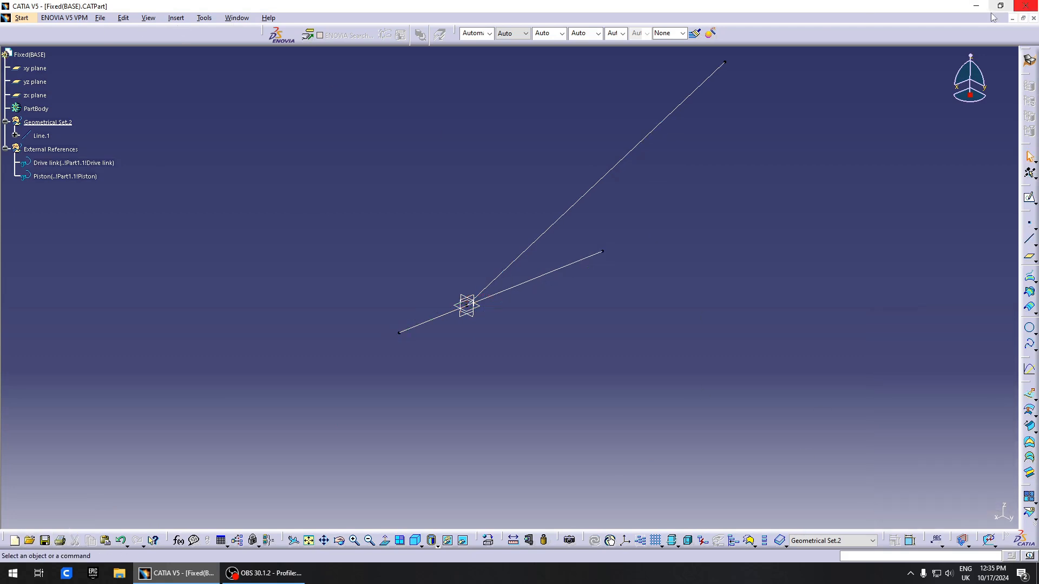
# Close the Fixed(BASE) part window without saving and reactivate the top-level Mechanism product.
pyautogui.click(1034, 19)
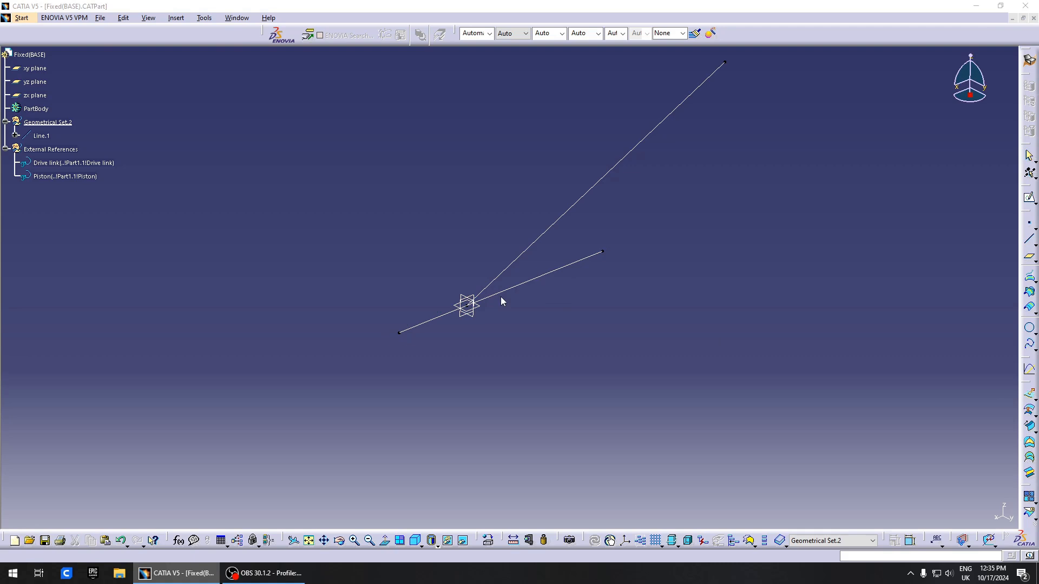
pyautogui.click(555, 309)
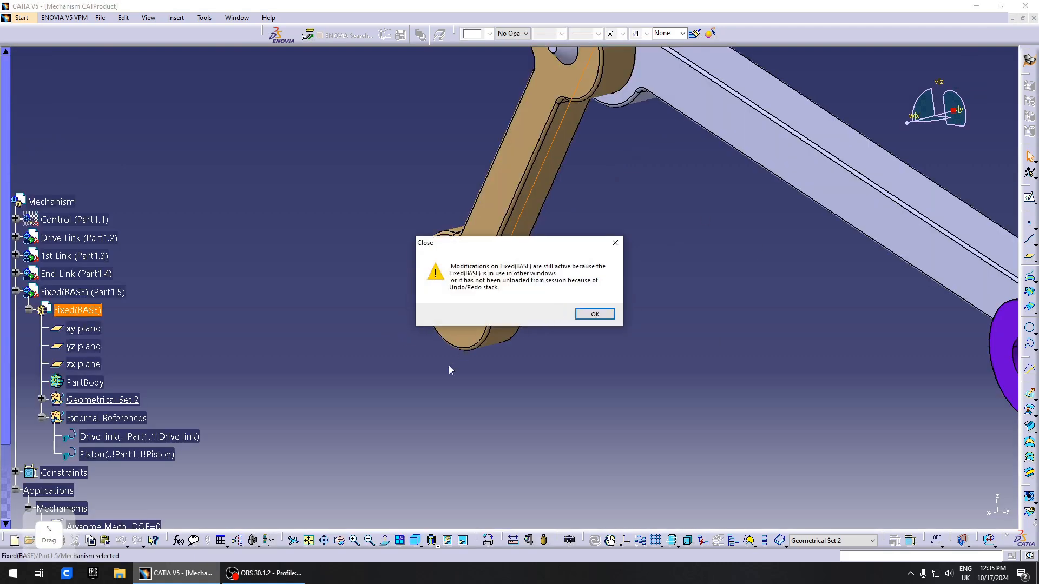
pyautogui.click(595, 314)
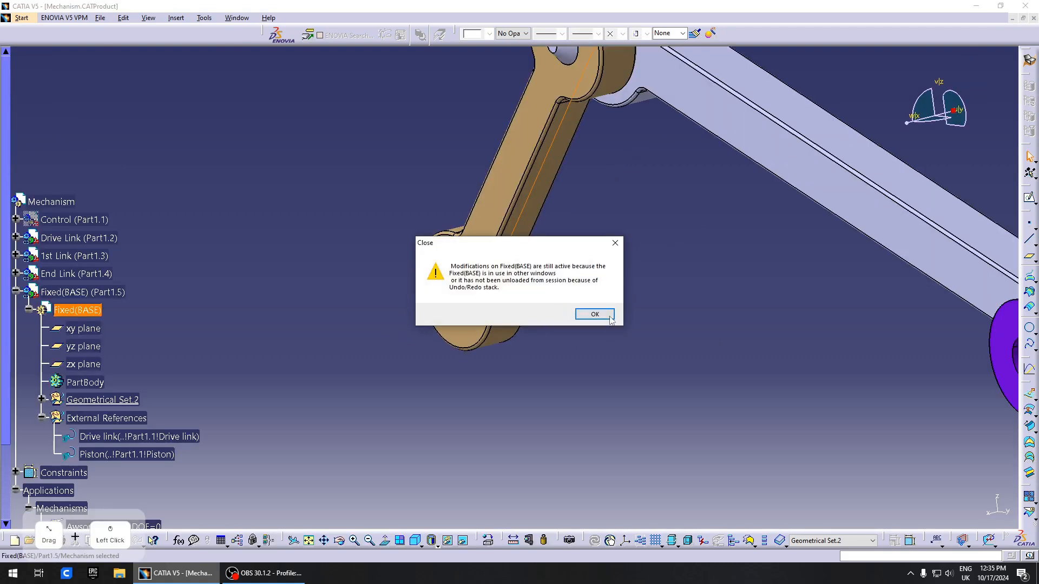
pyautogui.click(586, 393)
pyautogui.doubleClick(51, 202)
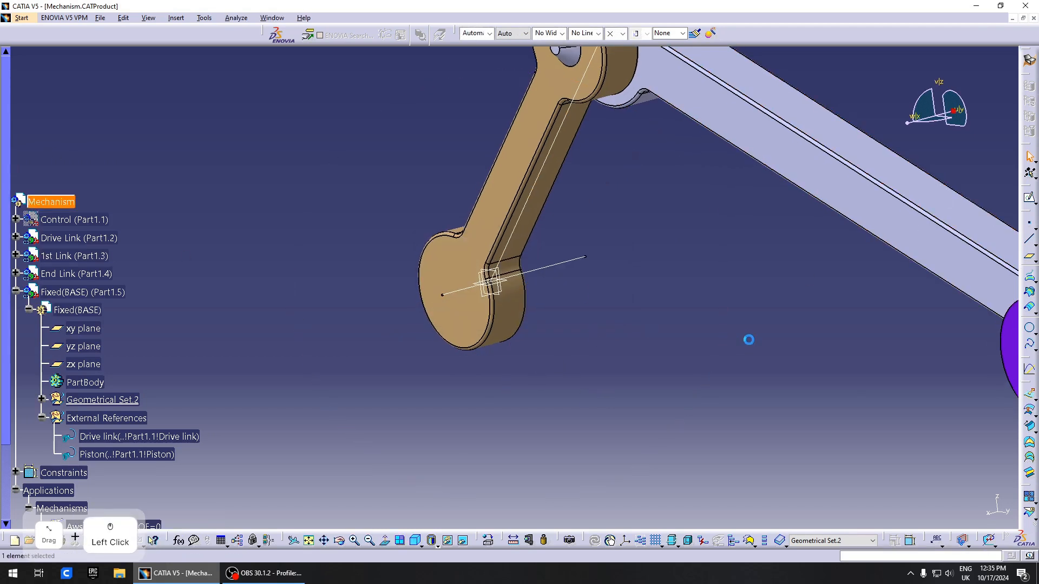
# Start a revolute joint in Awsome Mech, pairing the axis of the Drive Link's lower end with Line.1 of Fixed(BASE).
pyautogui.click(1029, 246)
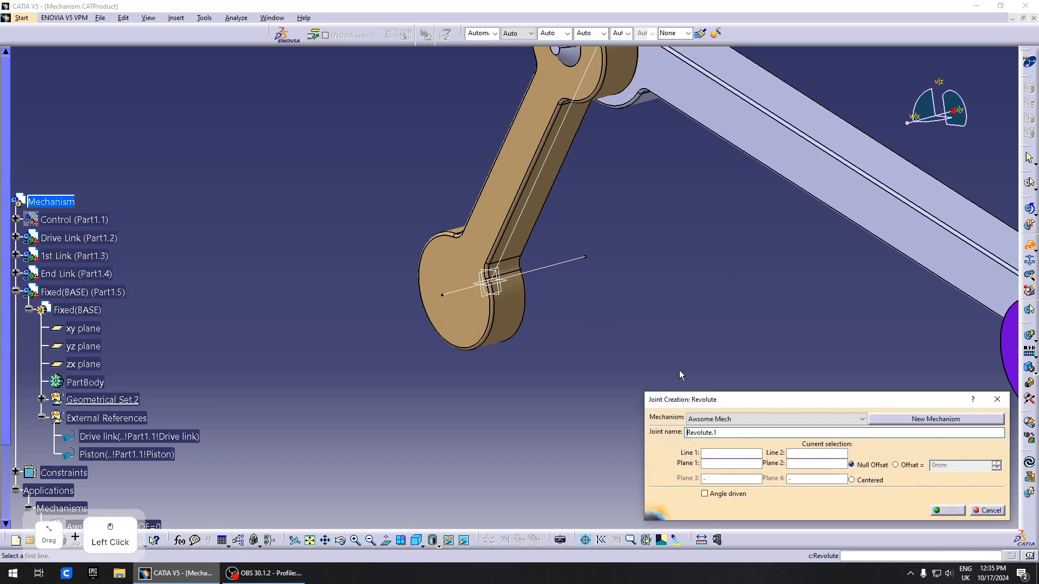
pyautogui.click(512, 322)
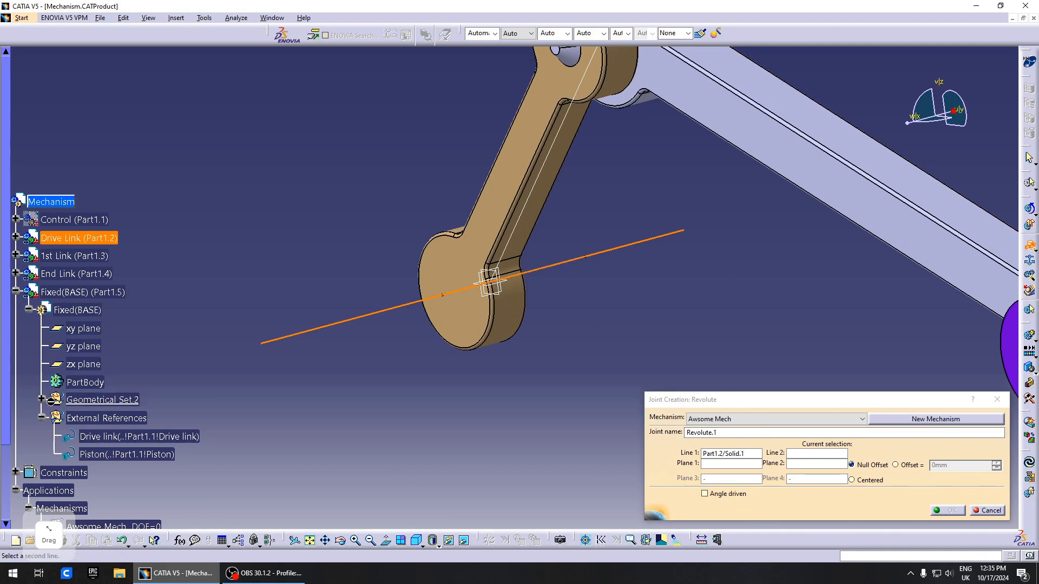
pyautogui.click(42, 400)
pyautogui.click(96, 419)
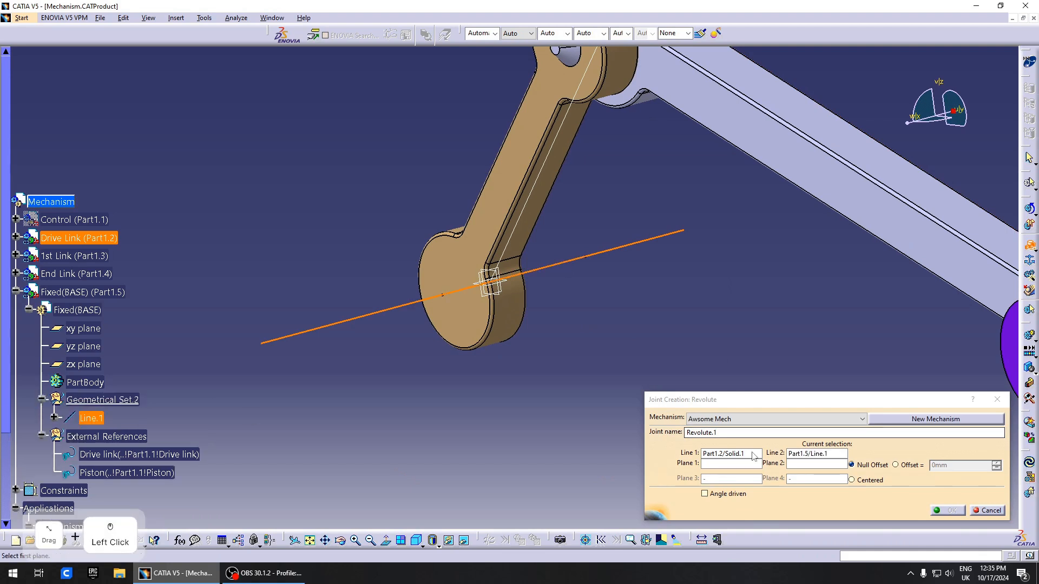
# Pair the Drive Link's flat face on the 1st Link side with the yz plane of Fixed(BASE) as the revolute joint's planes.
pyautogui.moveTo(580, 325); pyautogui.dragTo(515, 266, button='middle')
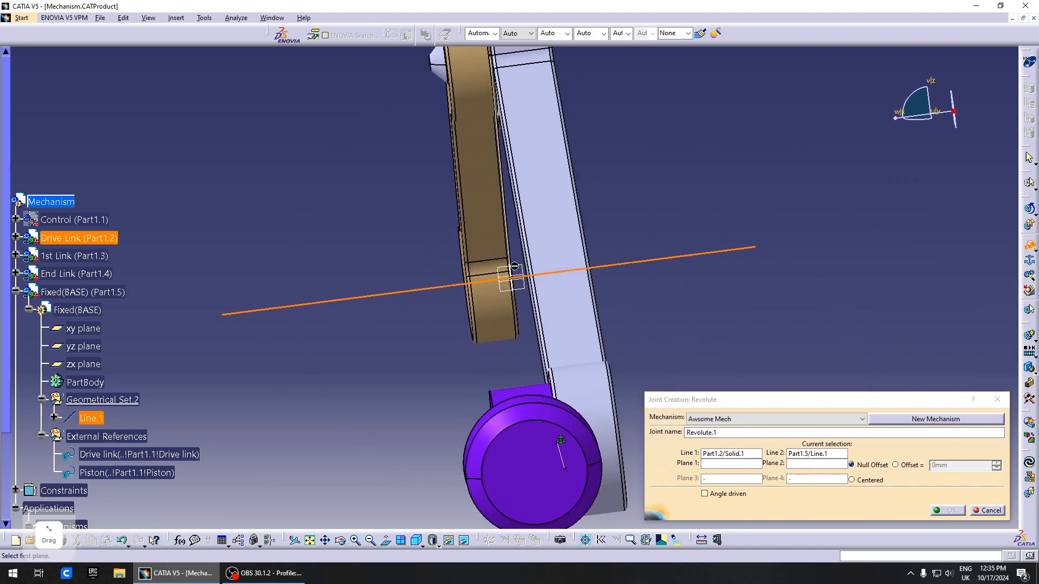
pyautogui.moveTo(606, 319); pyautogui.dragTo(516, 239, button='middle')
pyautogui.click(511, 245)
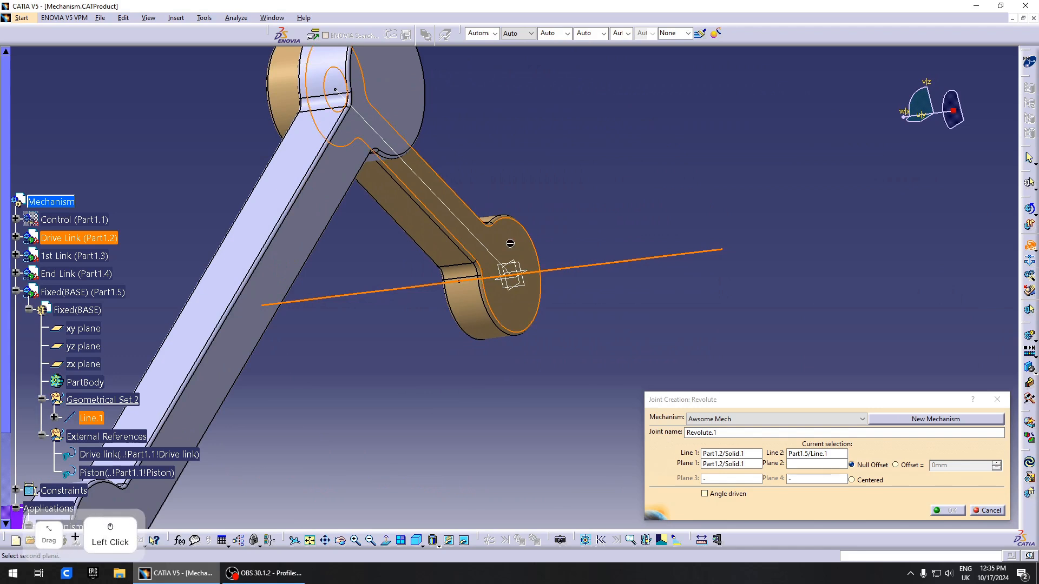
pyautogui.moveTo(431, 293); pyautogui.dragTo(476, 282, button='middle')
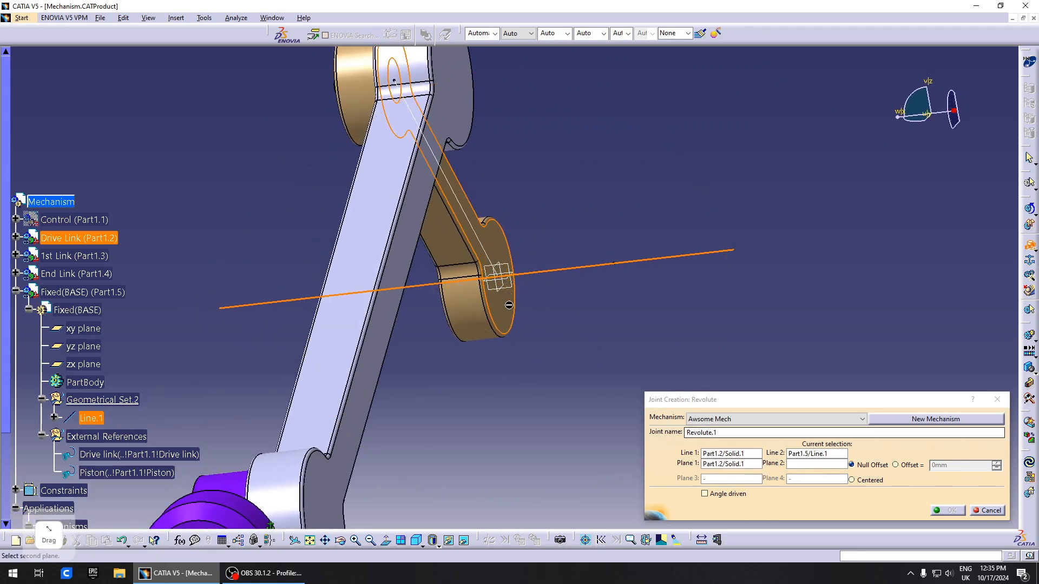
pyautogui.click(189, 375)
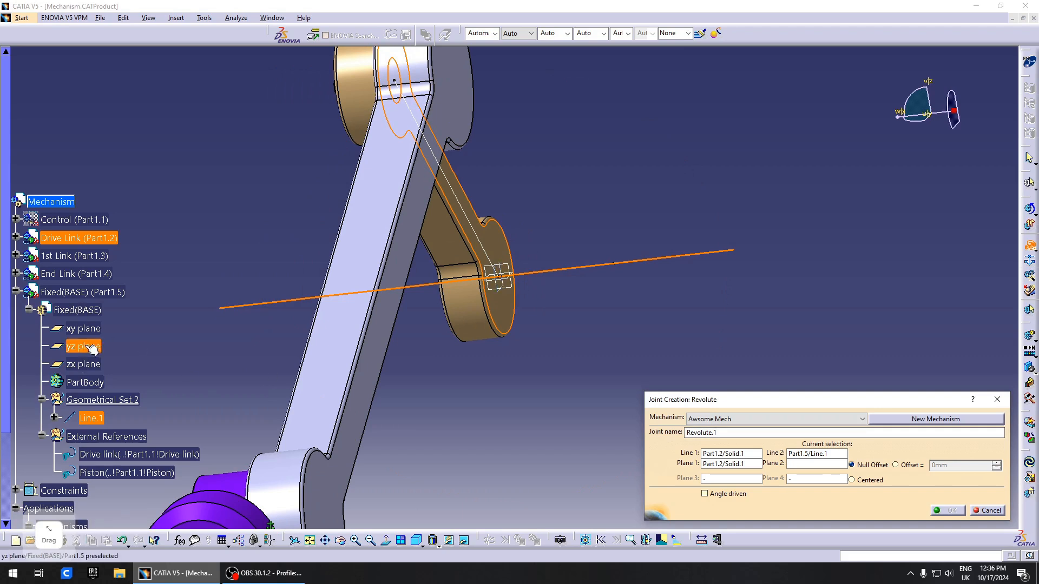
pyautogui.click(89, 349)
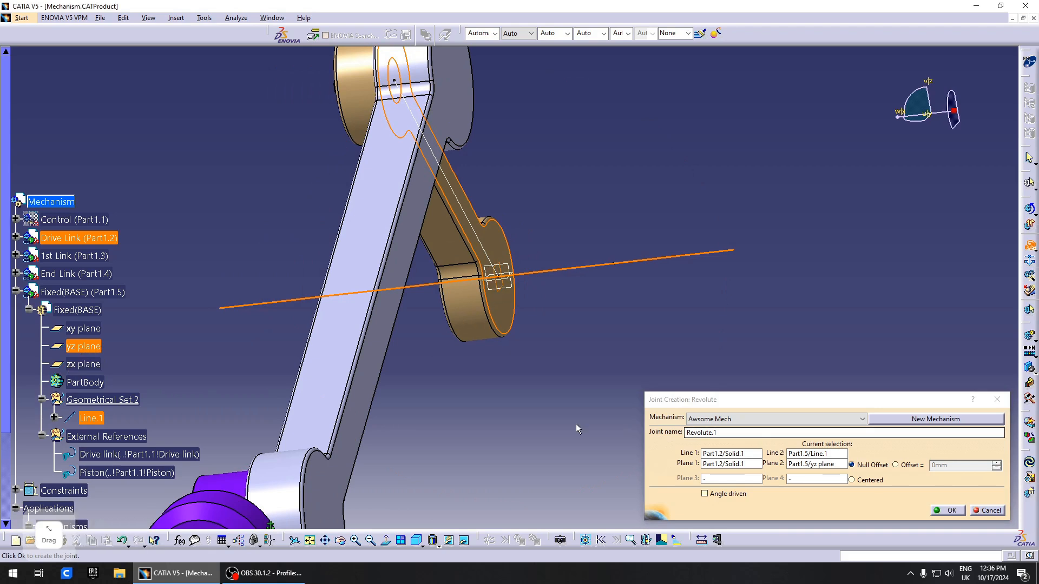
# Make the revolute joint angle driven and create it.
pyautogui.moveTo(576, 424); pyautogui.dragTo(582, 271, button='middle')
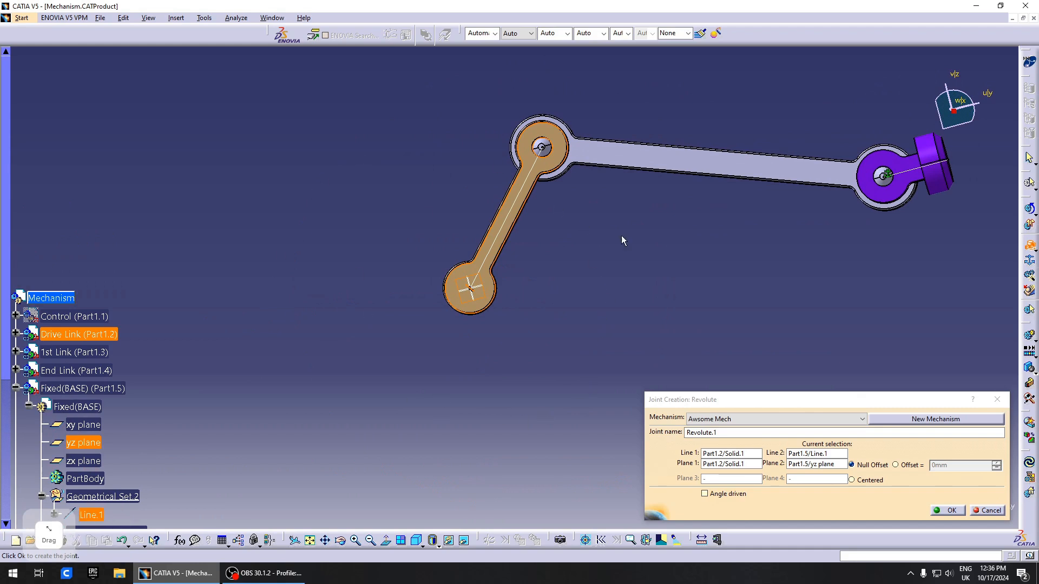
pyautogui.click(705, 494)
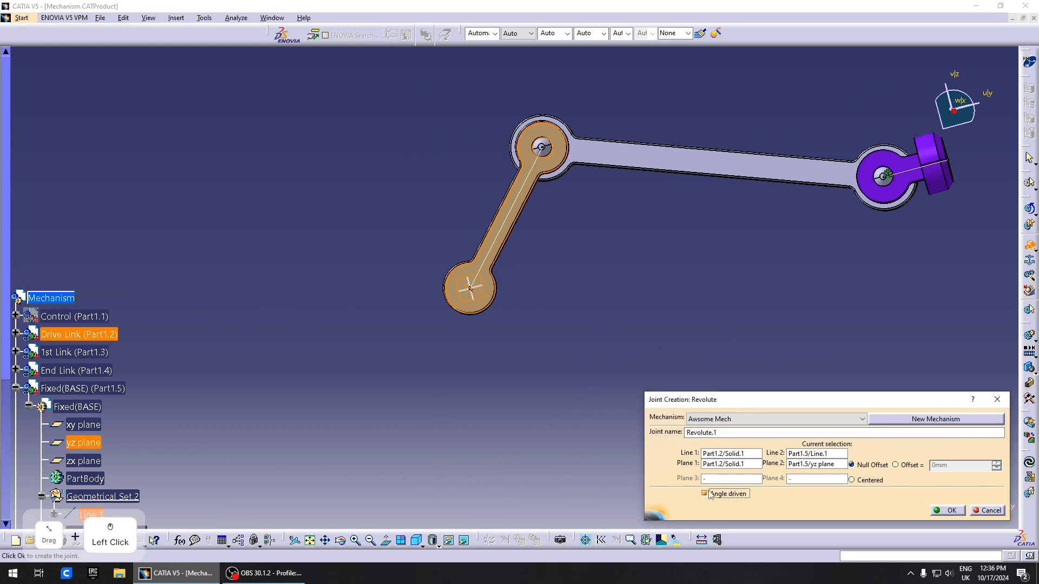
pyautogui.moveTo(547, 347); pyautogui.dragTo(537, 358, button='middle')
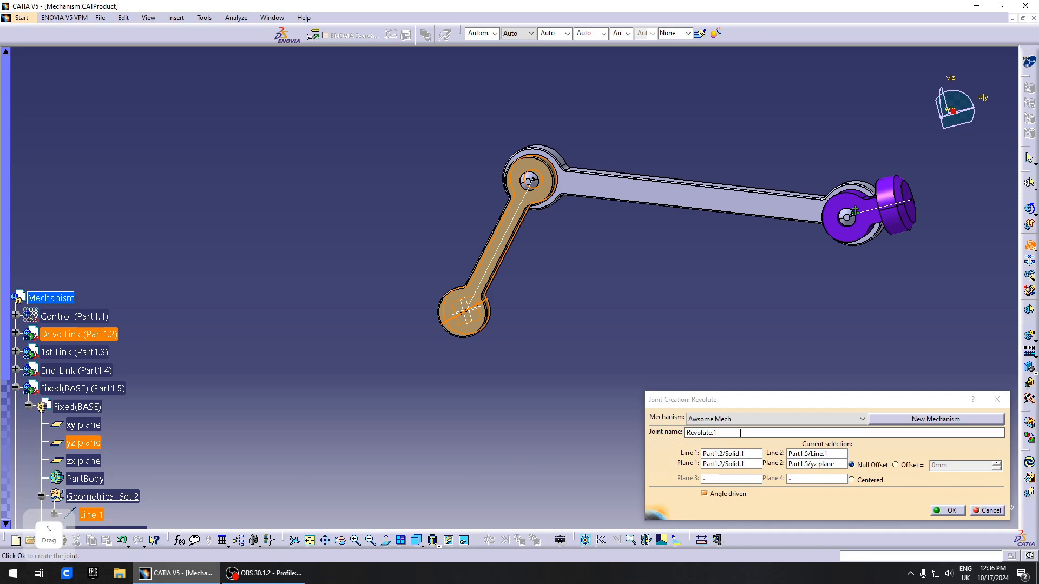
pyautogui.click(950, 511)
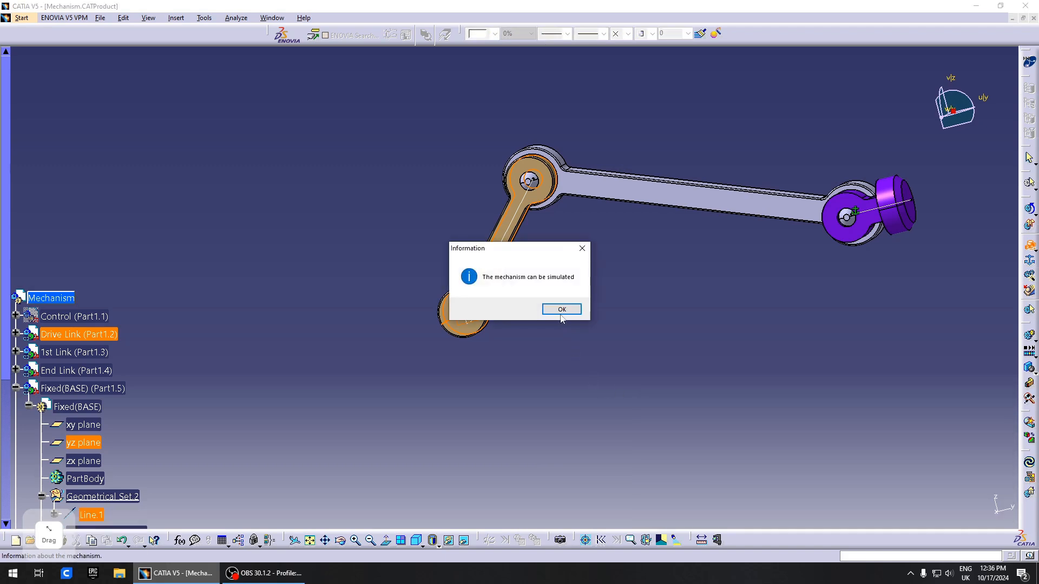
pyautogui.click(561, 309)
# Create a cylindrical joint in Awsome Mech between the axis of the Drive Link's upper end and the matching axis of the 1st Link.
pyautogui.scroll(-5, 190, 376)
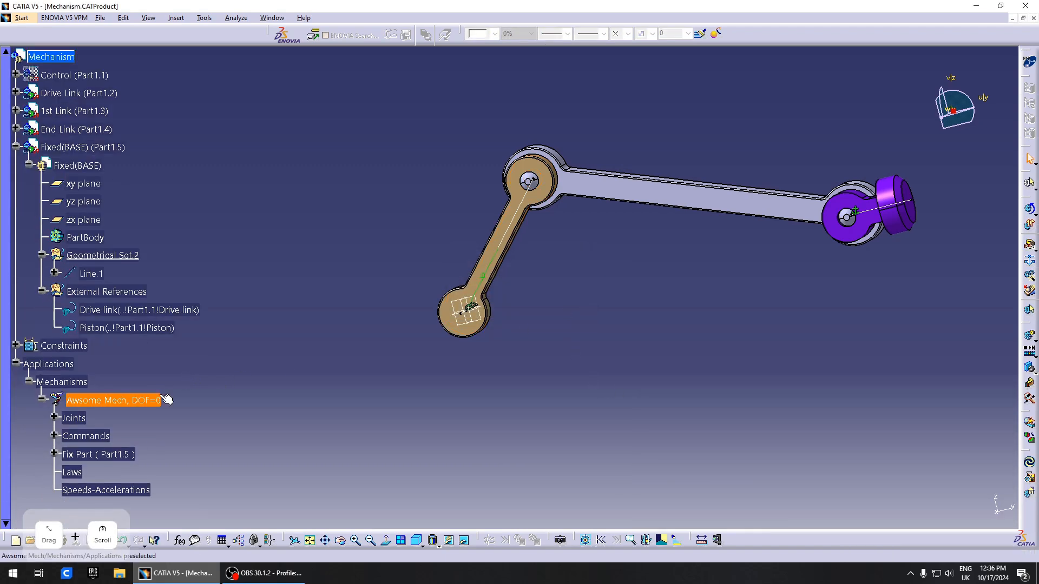
pyautogui.moveTo(544, 317); pyautogui.dragTo(502, 255, button='middle')
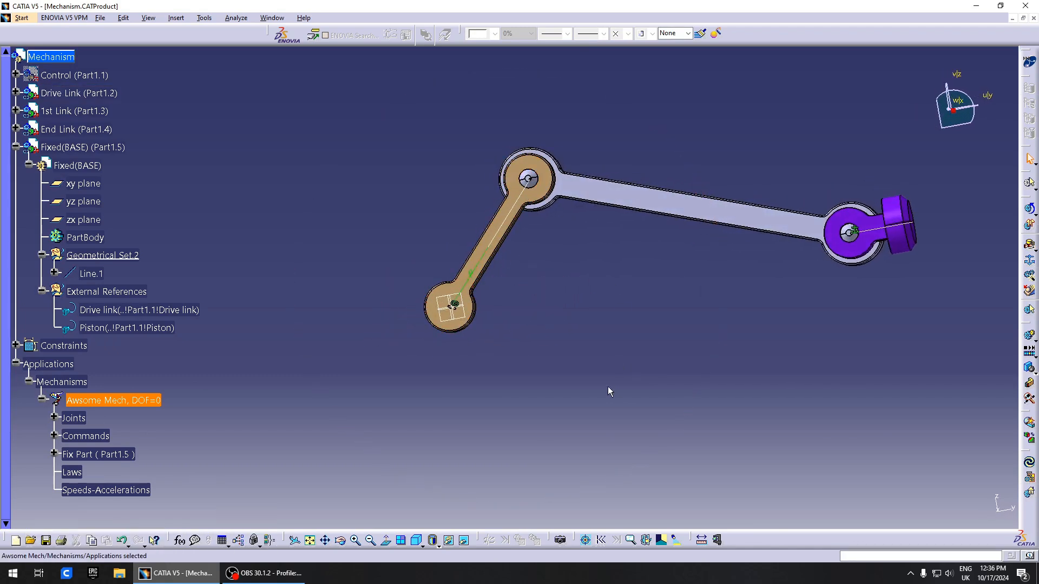
pyautogui.scroll(3, 306, 245)
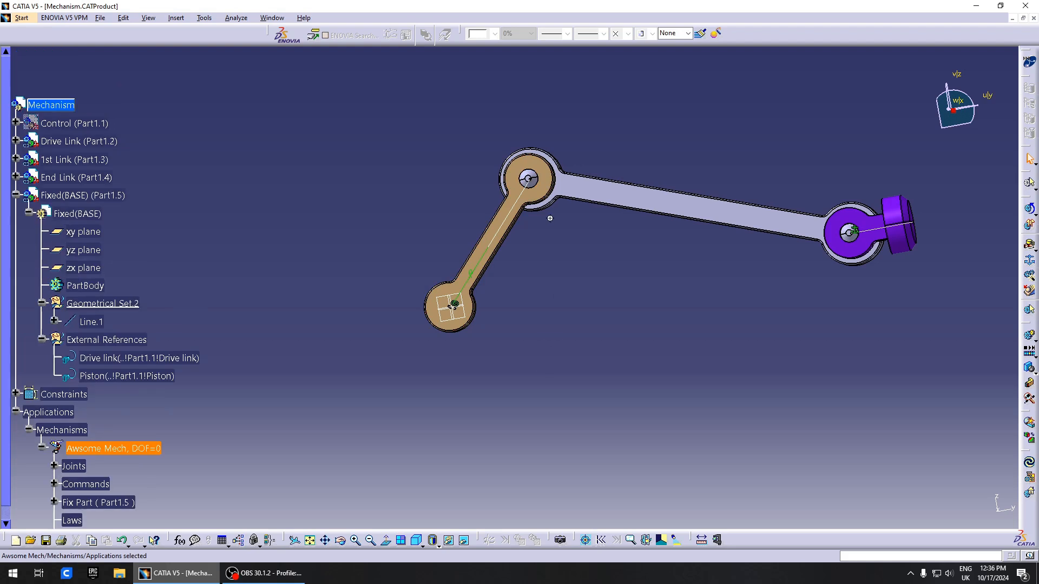
pyautogui.moveTo(547, 223); pyautogui.dragTo(519, 480, button='middle')
pyautogui.click(520, 481)
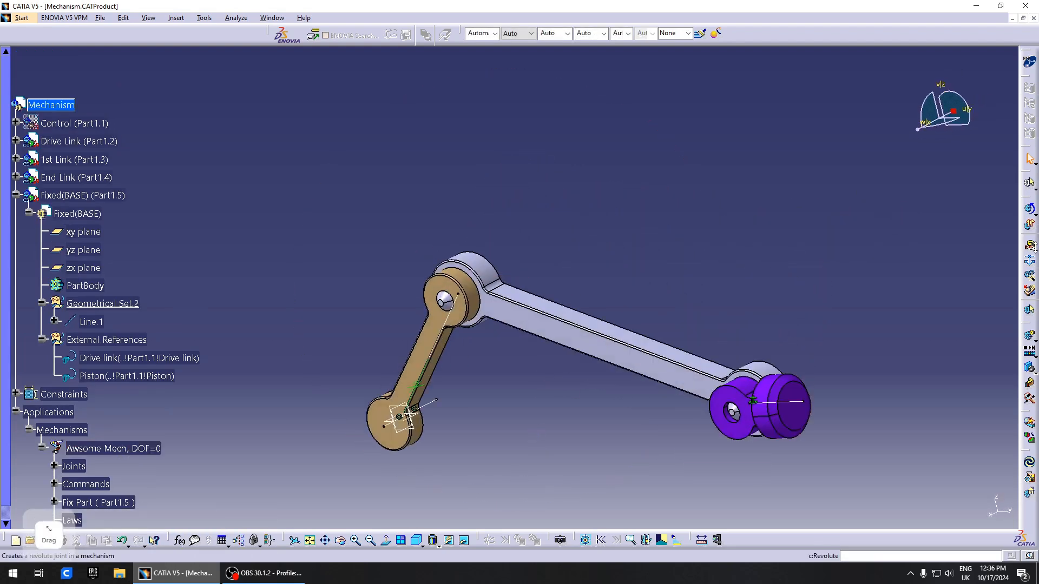
pyautogui.click(1030, 246)
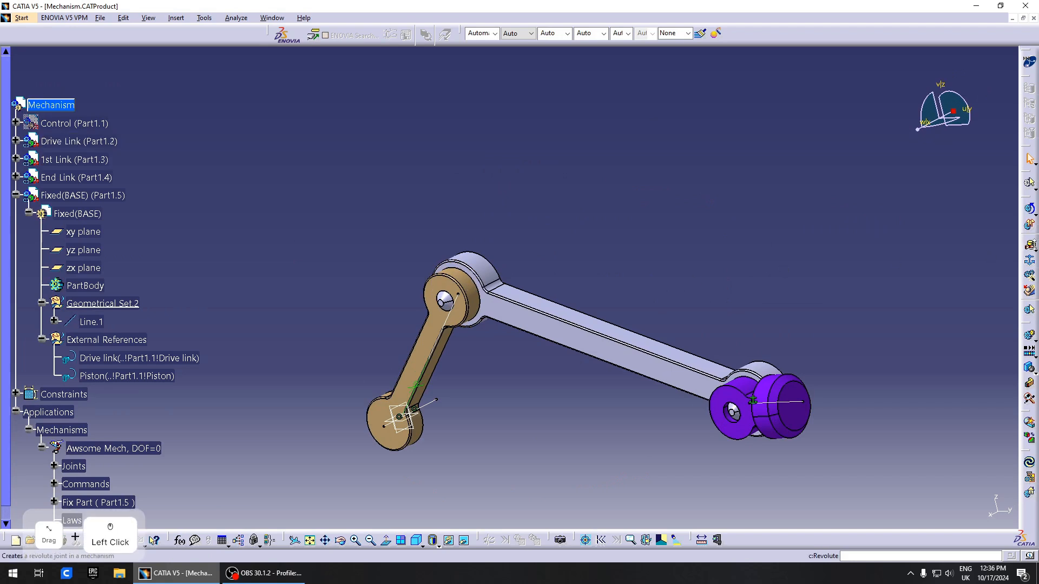
pyautogui.click(1033, 248)
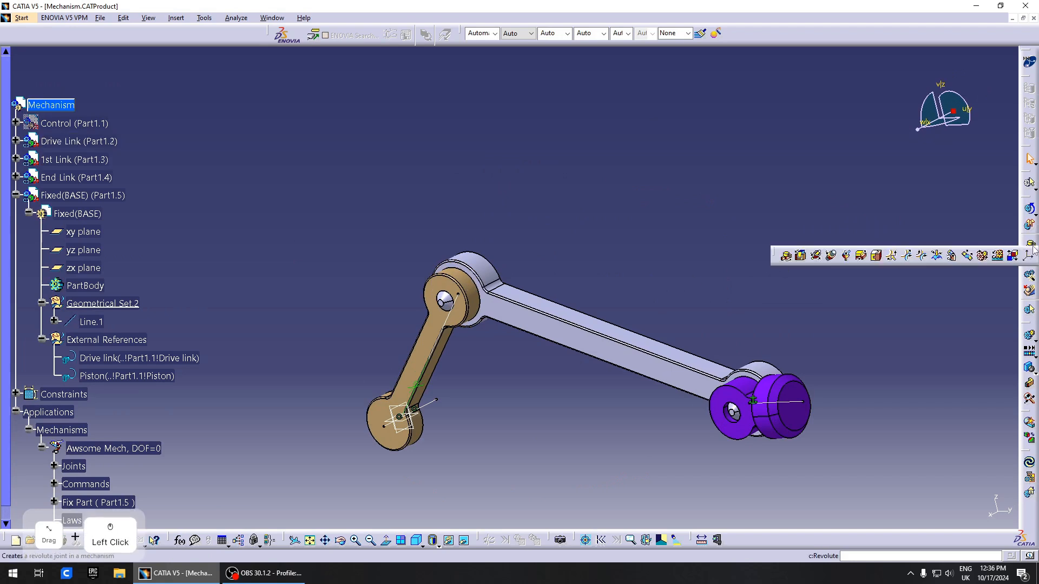
pyautogui.click(818, 258)
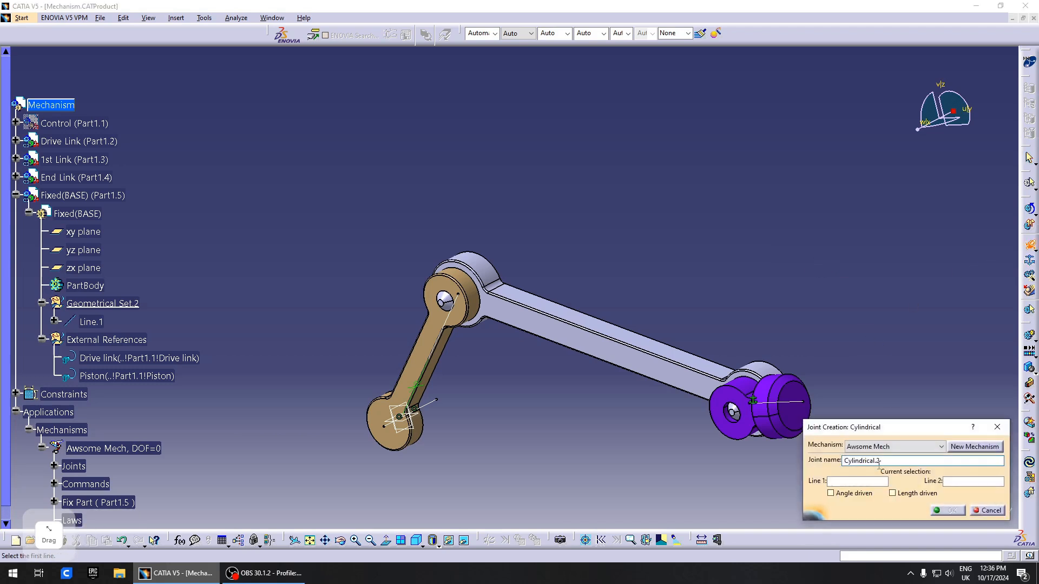
pyautogui.click(465, 280)
pyautogui.click(477, 268)
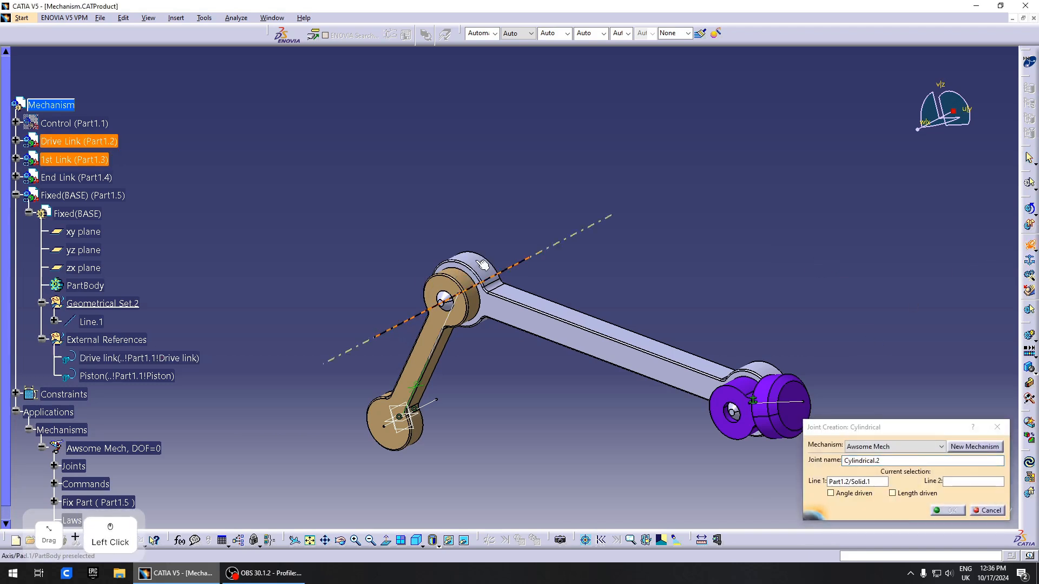
pyautogui.click(947, 510)
pyautogui.click(531, 427)
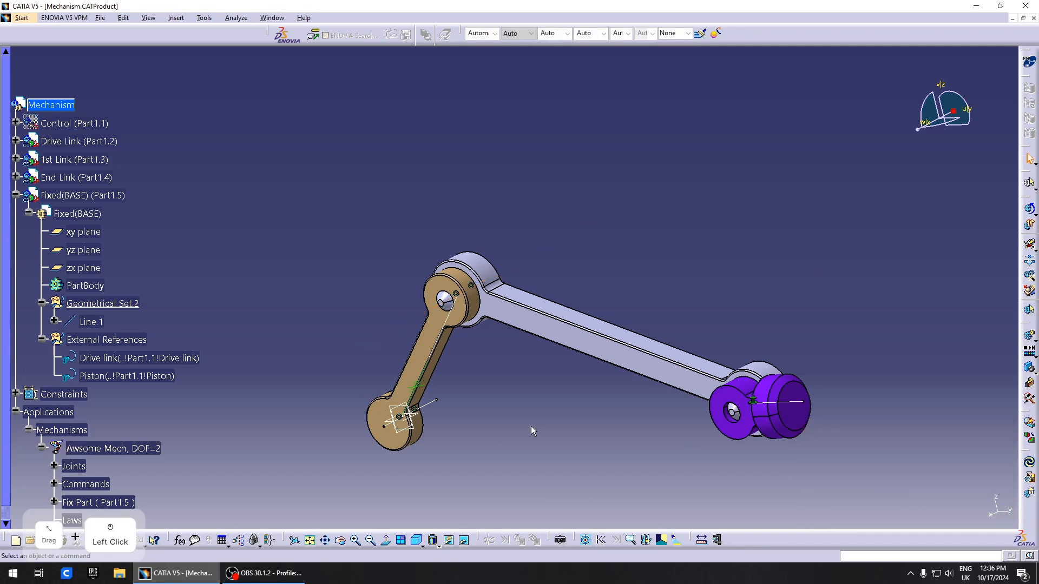
# Check the degrees of freedom of Awsome Mech and examine how the 1st Link can still move relative to the Drive Link.
pyautogui.scroll(-3, 271, 456)
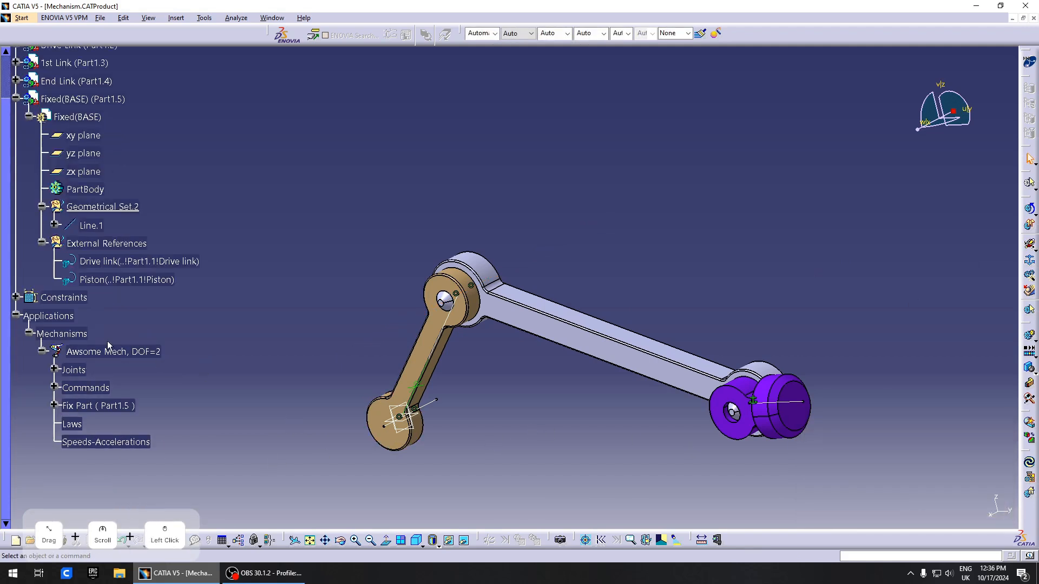
pyautogui.click(124, 352)
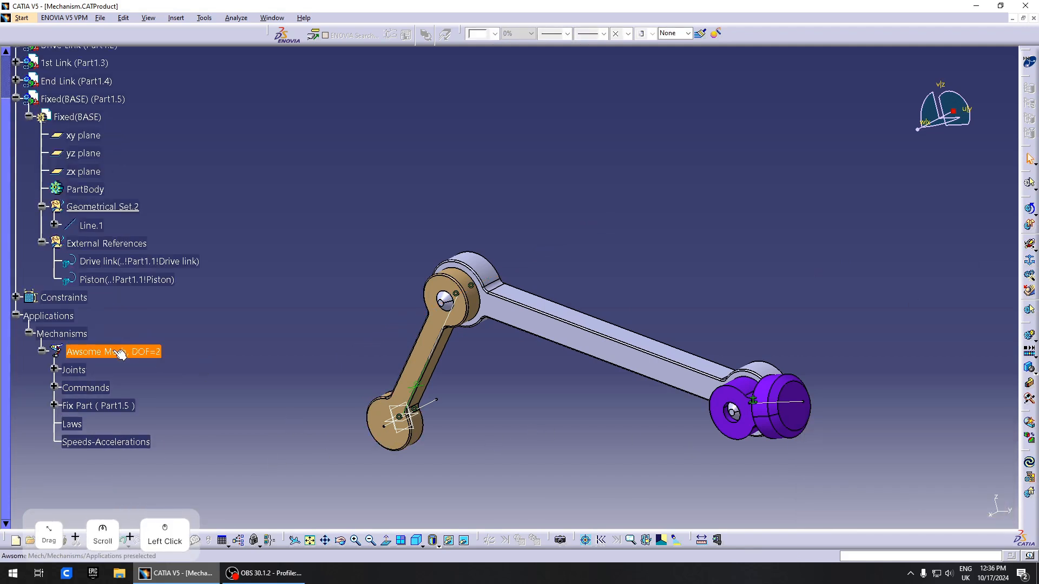
pyautogui.click(148, 360)
pyautogui.moveTo(487, 366); pyautogui.dragTo(390, 325, button='middle')
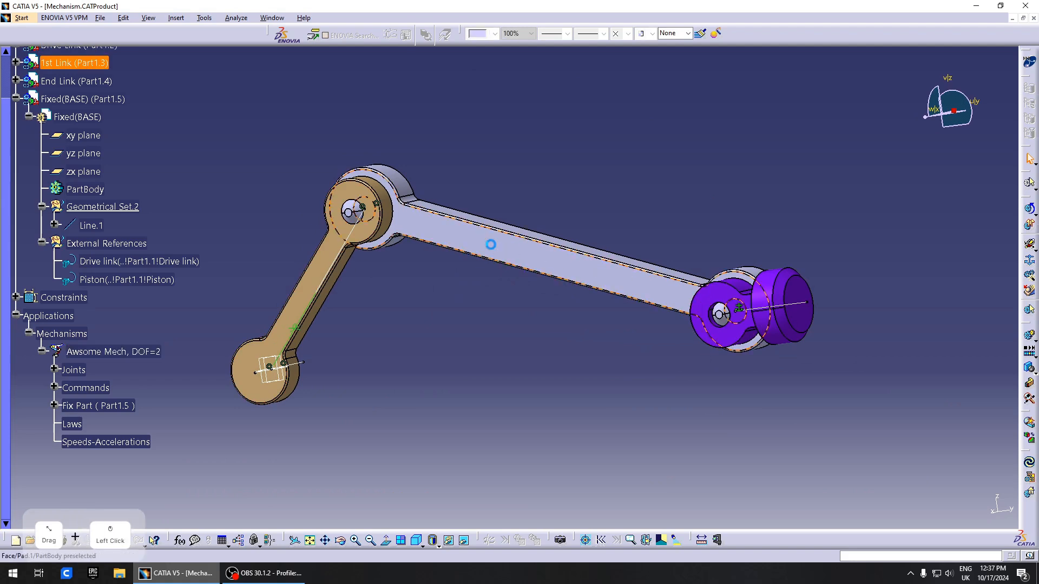
pyautogui.click(505, 278)
pyautogui.moveTo(506, 278); pyautogui.dragTo(529, 364, button='middle')
pyautogui.click(721, 284)
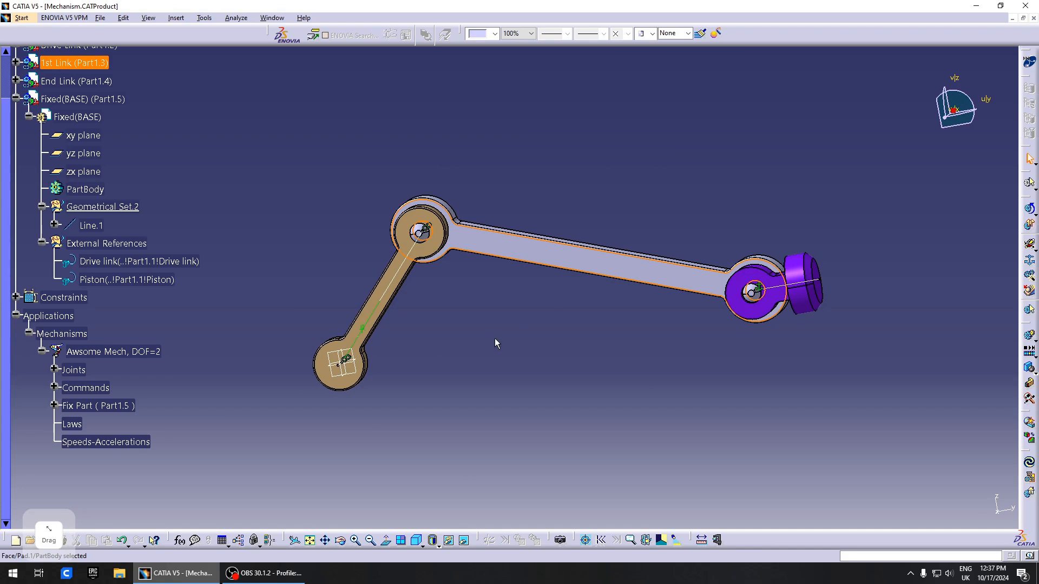
pyautogui.moveTo(496, 343); pyautogui.dragTo(588, 348, button='middle')
pyautogui.click(727, 441)
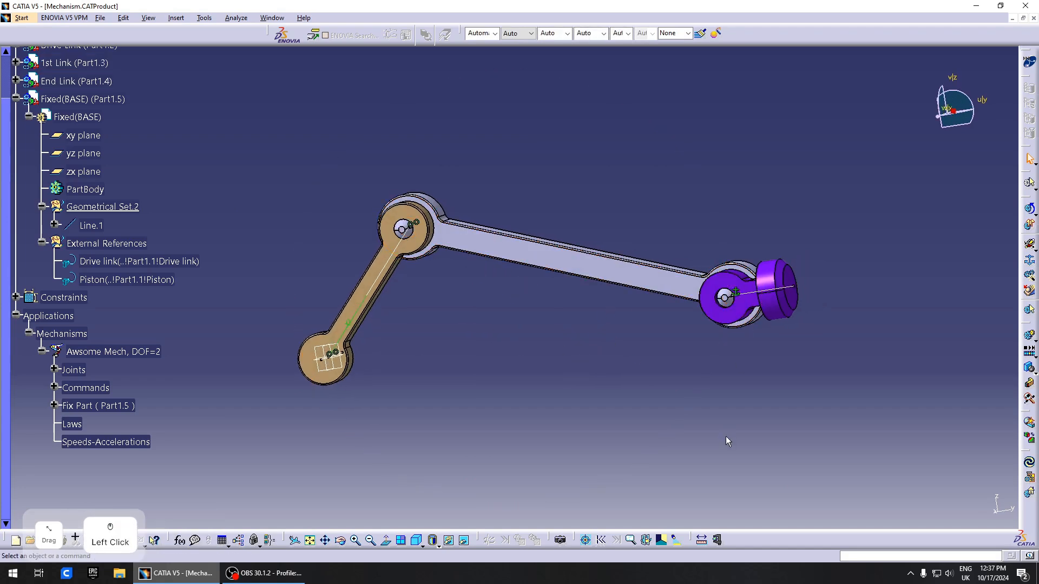
pyautogui.click(666, 291)
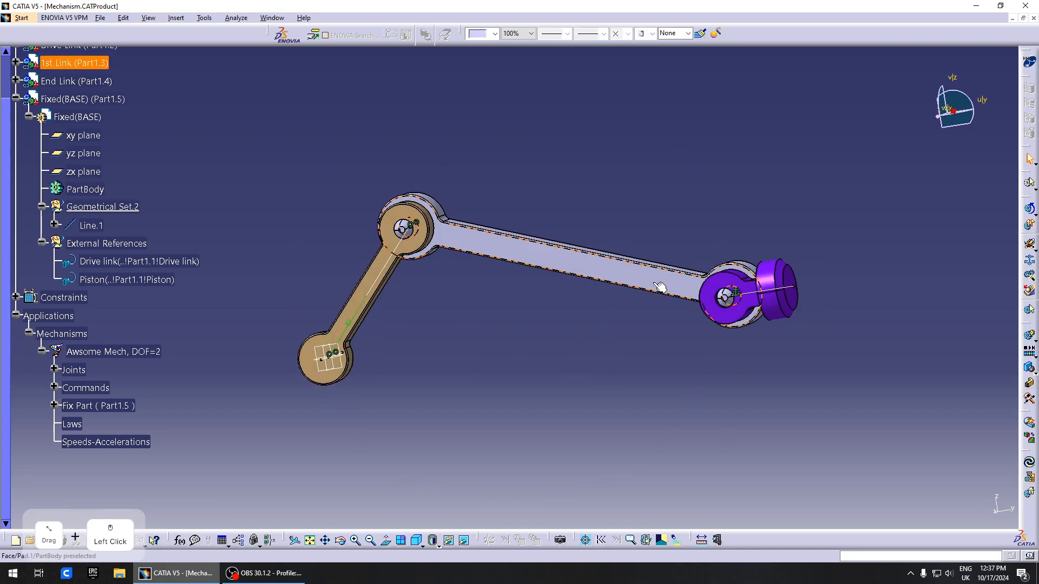
pyautogui.click(685, 293)
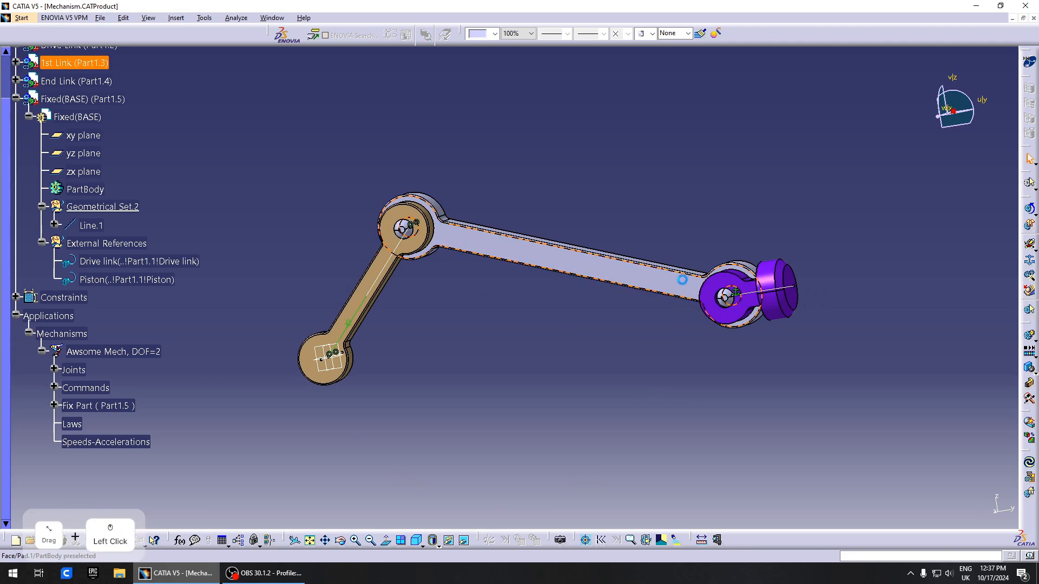
pyautogui.scroll(-2, 604, 331)
pyautogui.click(638, 294)
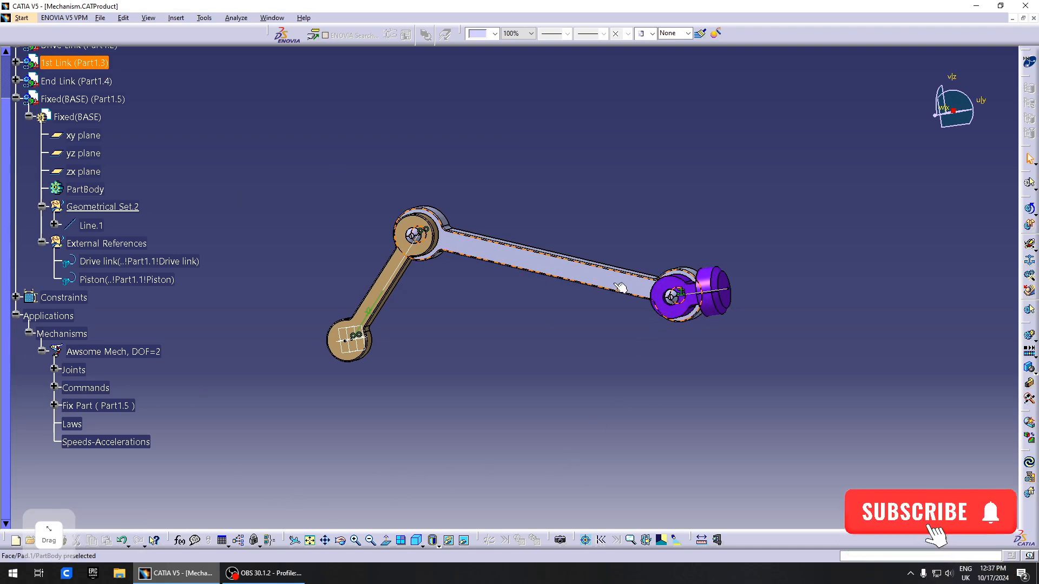
pyautogui.click(601, 363)
pyautogui.click(541, 394)
# Inspect the contact area between the Drive Link and the 1st Link, and list the mechanism's existing joints.
pyautogui.moveTo(450, 238); pyautogui.dragTo(576, 320, button='middle')
pyautogui.doubleClick(136, 352)
pyautogui.click(576, 320)
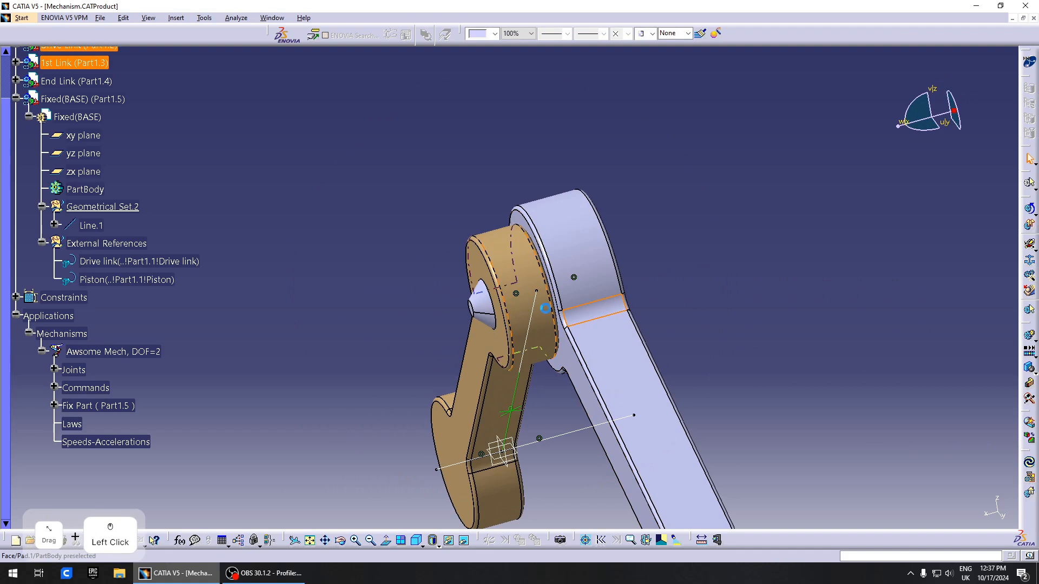
pyautogui.press('Escape')
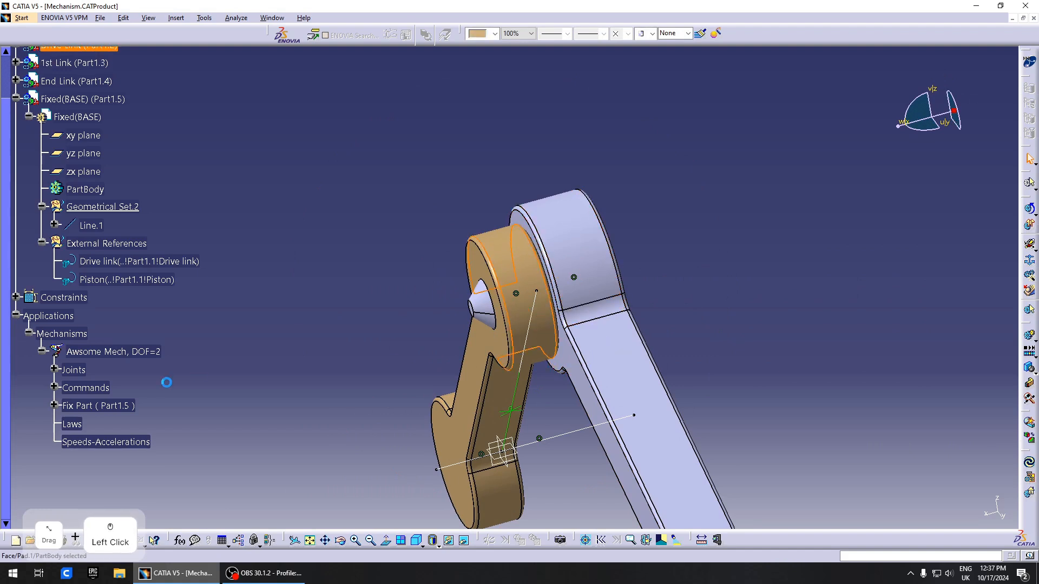
pyautogui.click(54, 370)
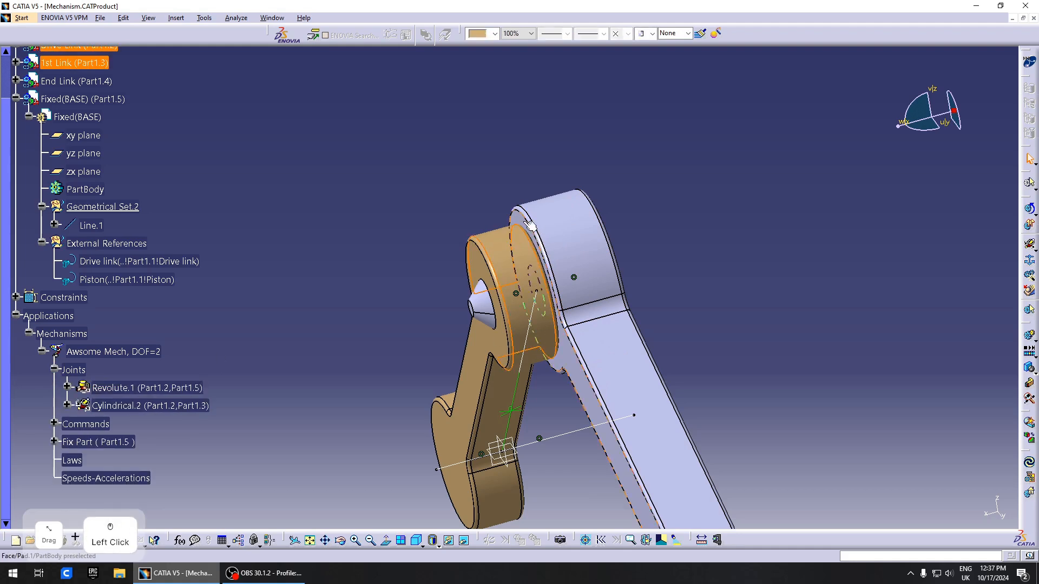
# Create a planar joint in Awsome Mech between the contacting flat faces of the 1st Link and the Drive Link.
pyautogui.moveTo(554, 388); pyautogui.dragTo(562, 400, button='middle')
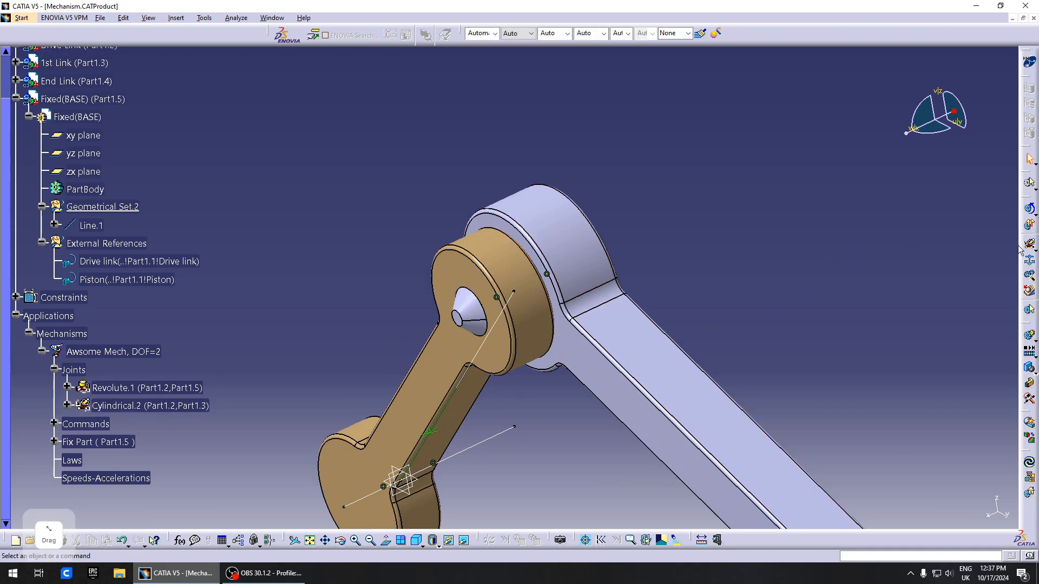
pyautogui.click(1035, 248)
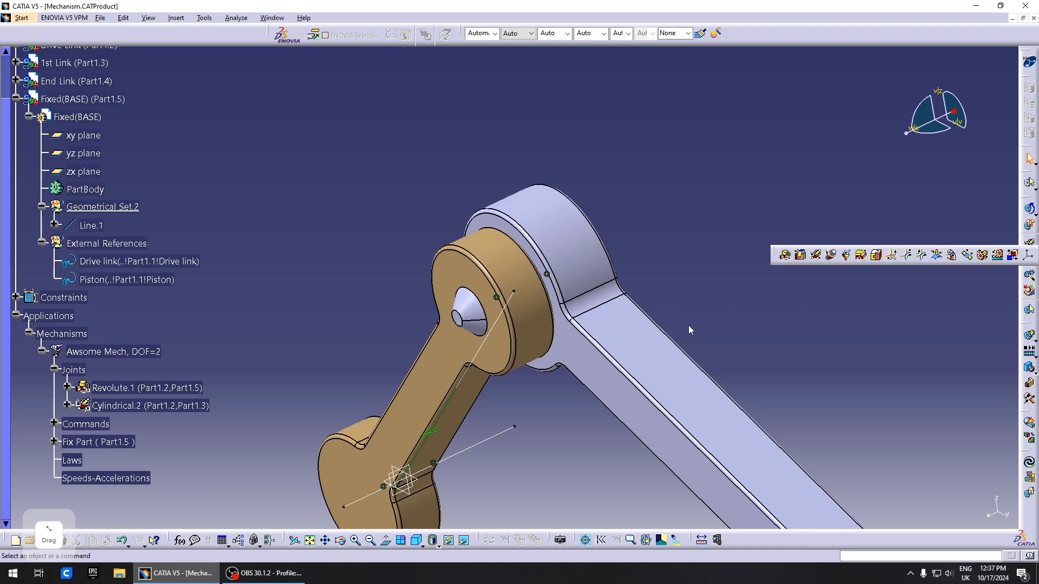
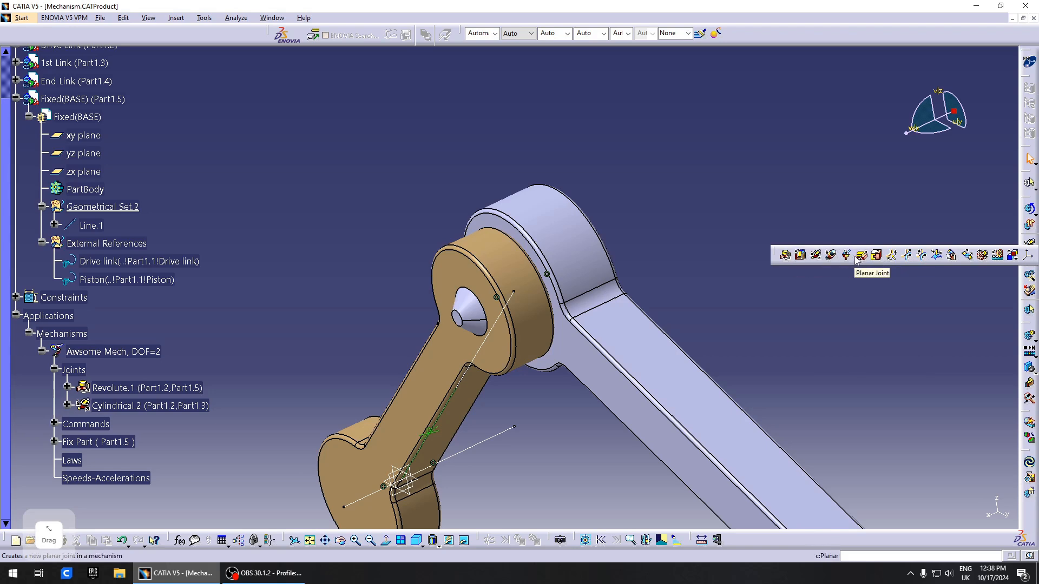
pyautogui.click(857, 255)
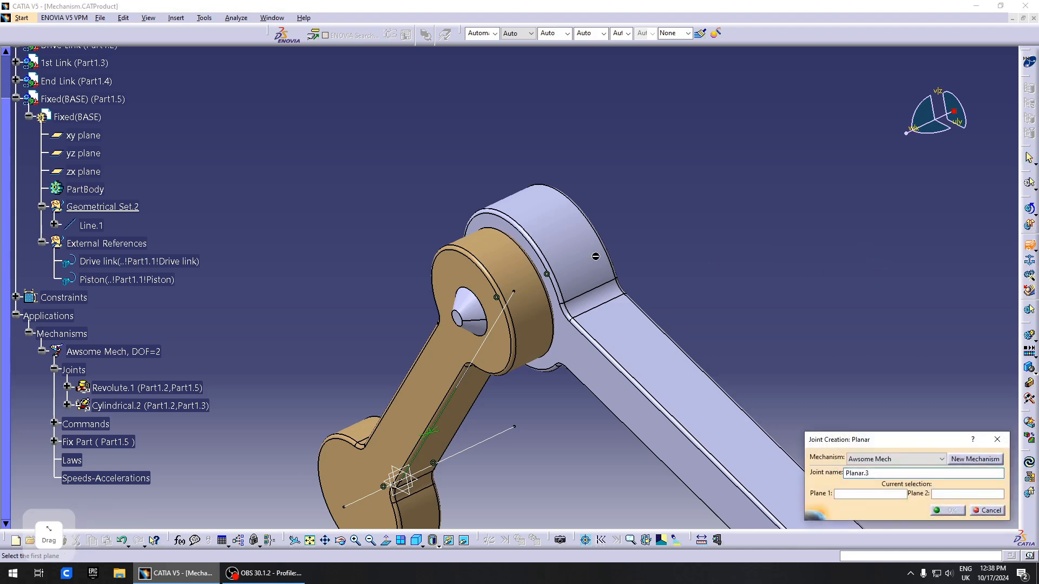
pyautogui.click(501, 225)
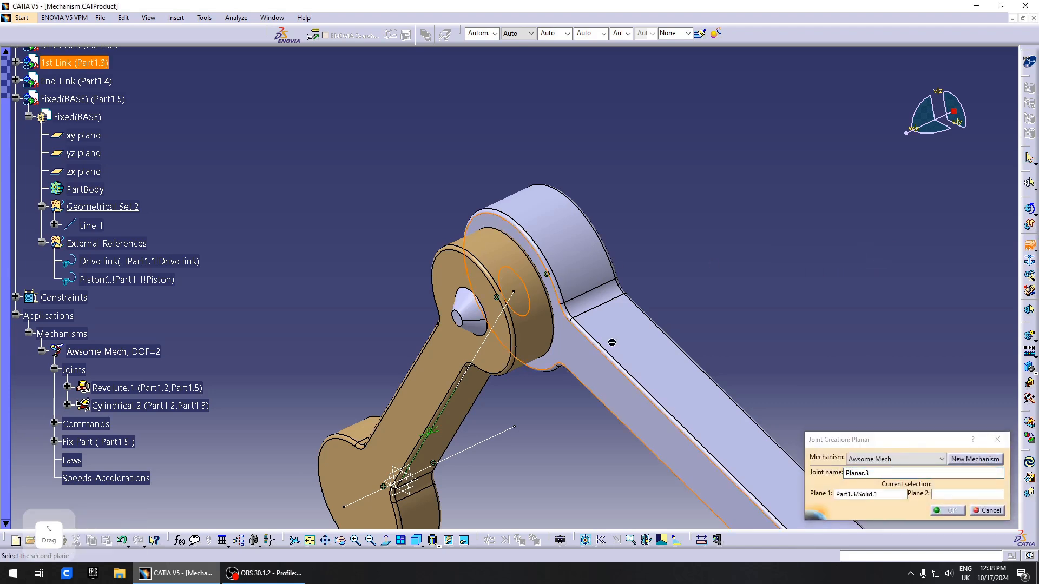
pyautogui.moveTo(611, 344)
pyautogui.mouseDown(button='middle')
pyautogui.moveTo(510, 340)
pyautogui.moveTo(464, 303)
pyautogui.moveTo(623, 358)
pyautogui.mouseUp(button='middle')
pyautogui.click(464, 303)
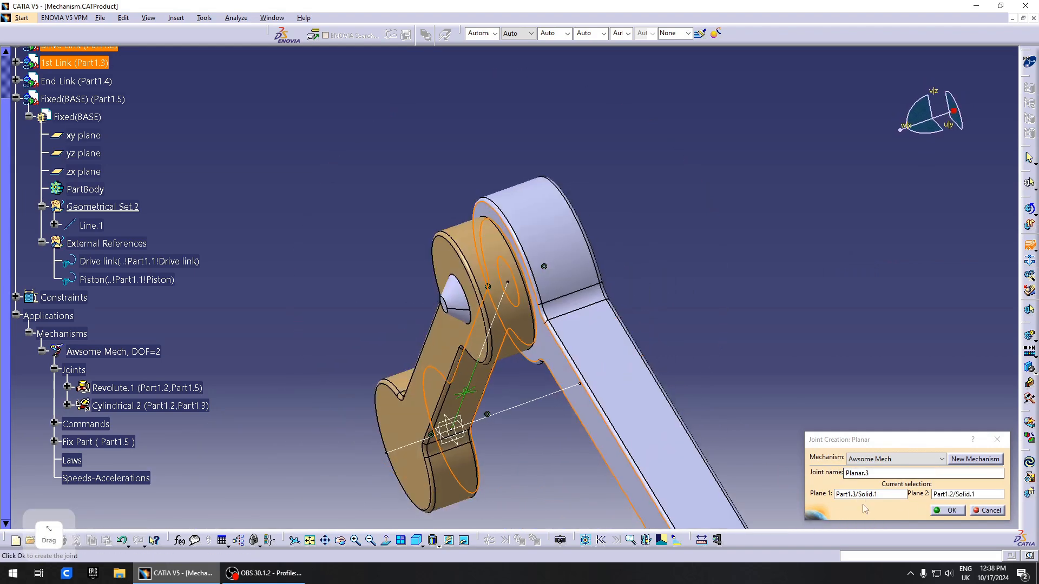
pyautogui.click(942, 509)
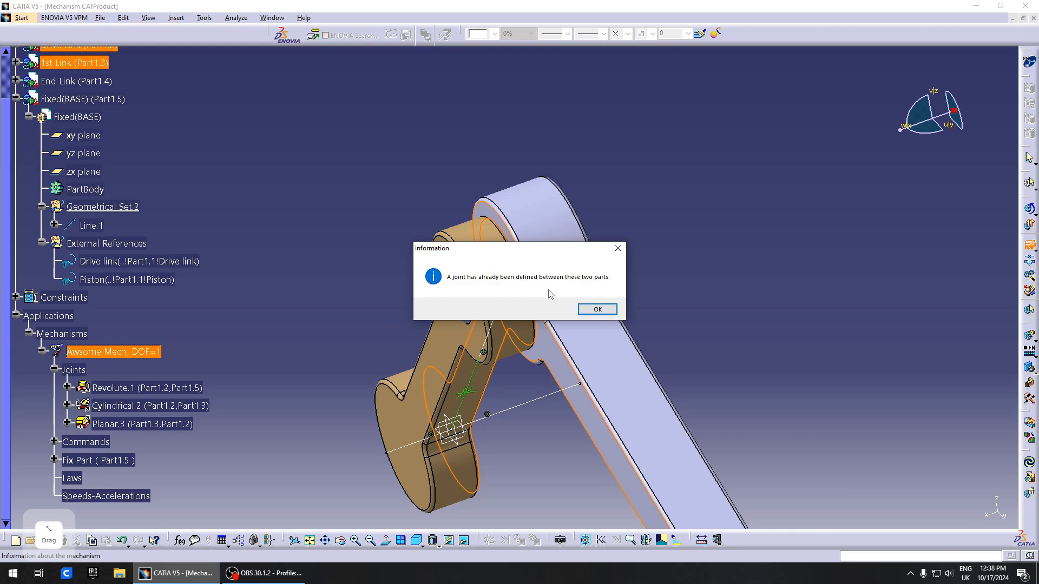
pyautogui.click(609, 313)
pyautogui.click(333, 353)
# Check the degrees of freedom of Awsome Mech with the planar joint in place.
pyautogui.moveTo(500, 415); pyautogui.dragTo(568, 350, button='middle')
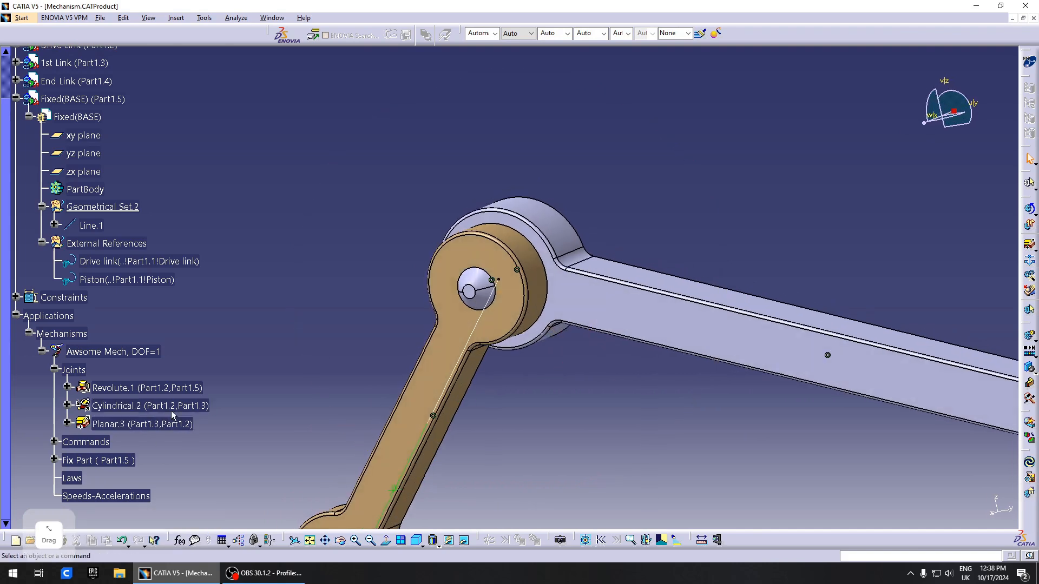
pyautogui.click(145, 354)
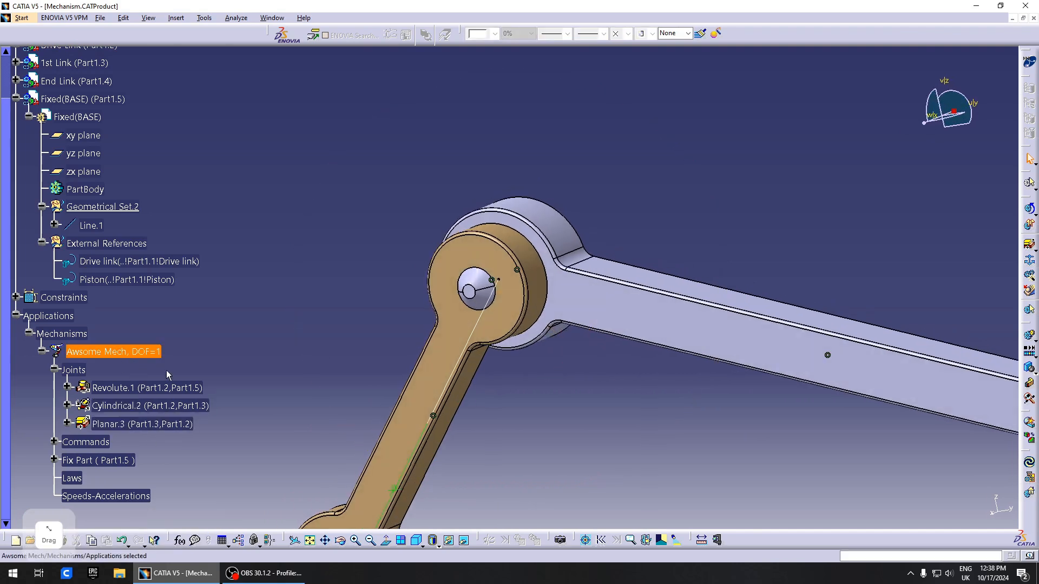
pyautogui.moveTo(599, 409); pyautogui.dragTo(552, 413, button='middle')
pyautogui.click(397, 310)
pyautogui.scroll(1, 485, 353)
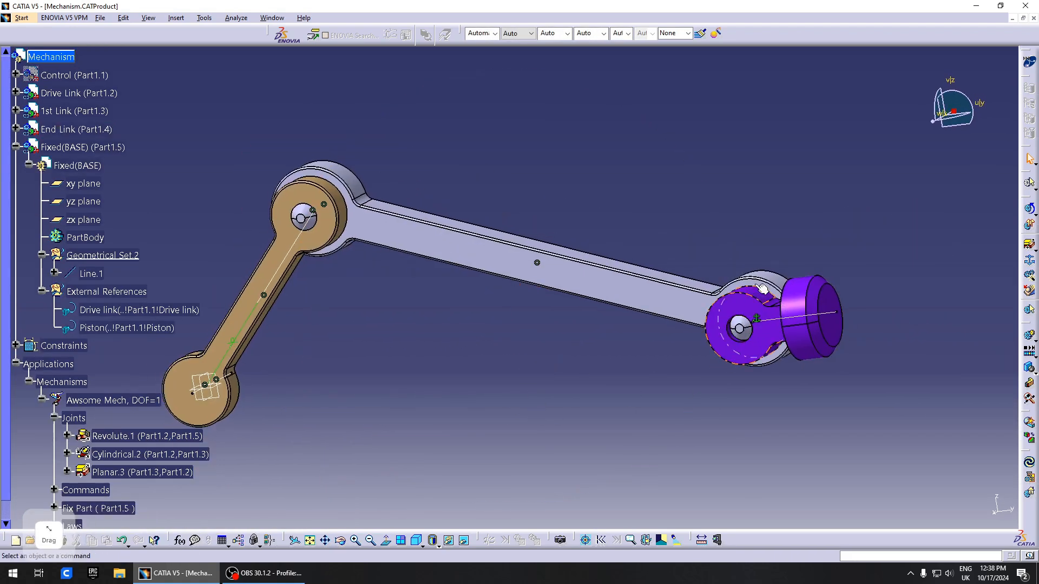
# Start a revolute joint in Awsome Mech using the axes of the 1st Link's far end and the End Link's round end.
pyautogui.click(744, 308)
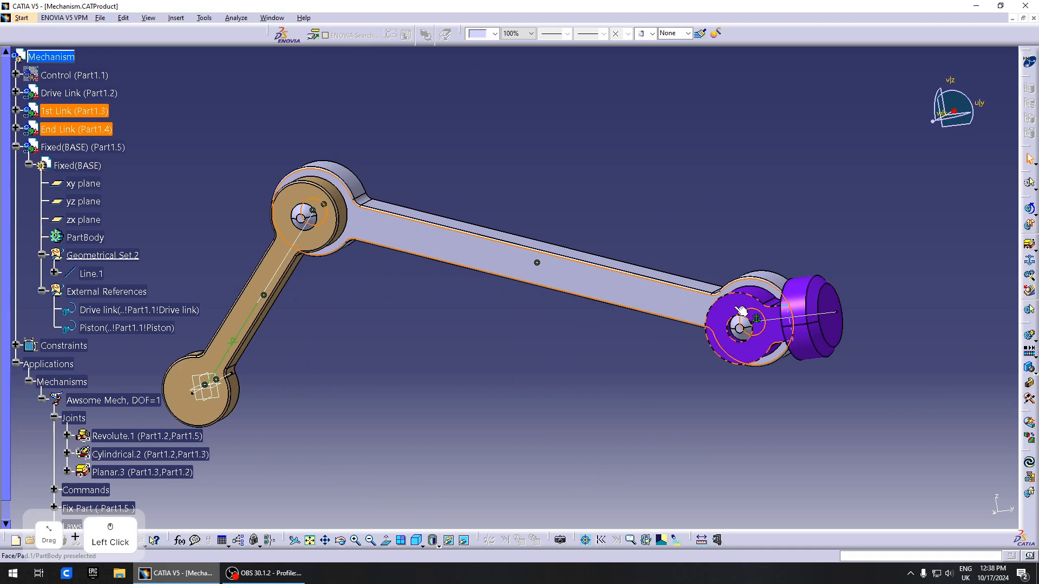
pyautogui.click(934, 234)
pyautogui.click(1036, 253)
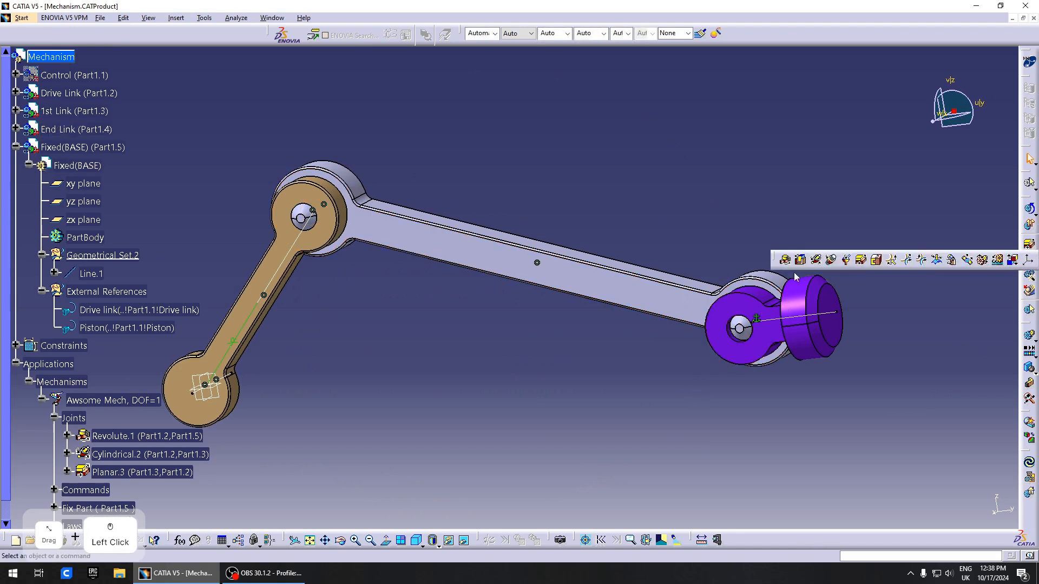
pyautogui.click(786, 263)
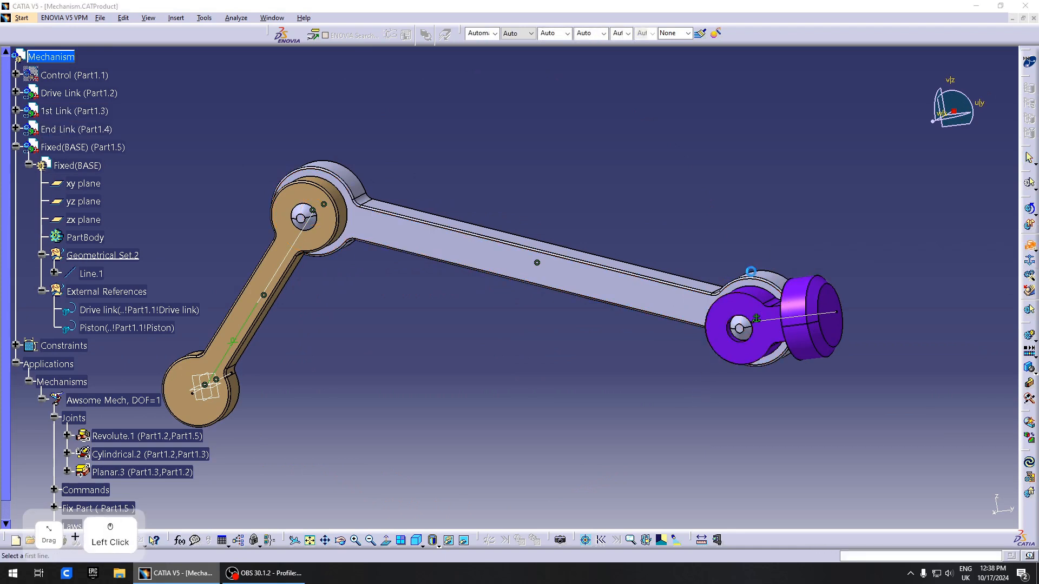
pyautogui.moveTo(724, 294); pyautogui.dragTo(514, 270, button='middle')
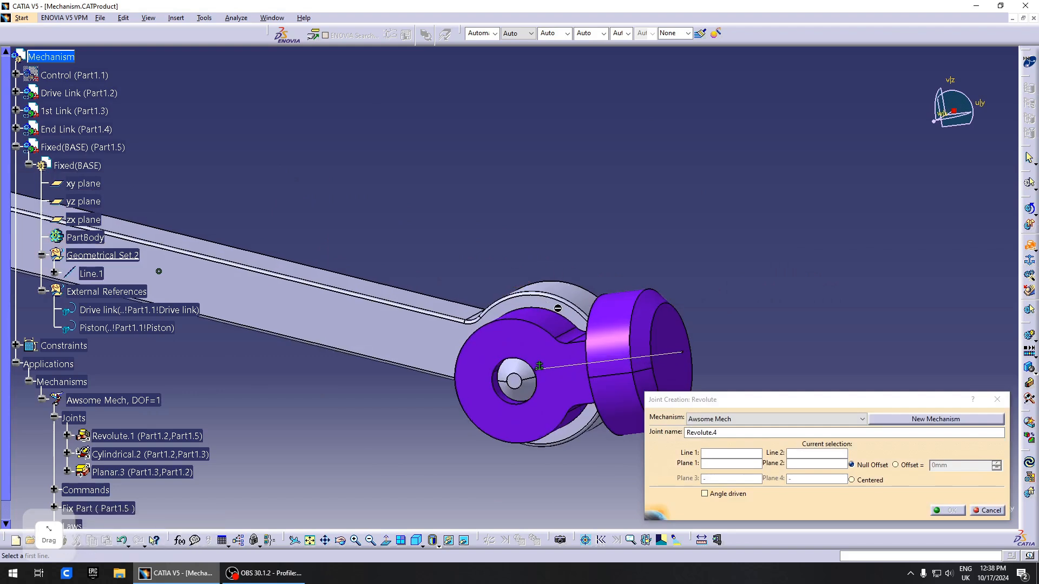
pyautogui.click(569, 291)
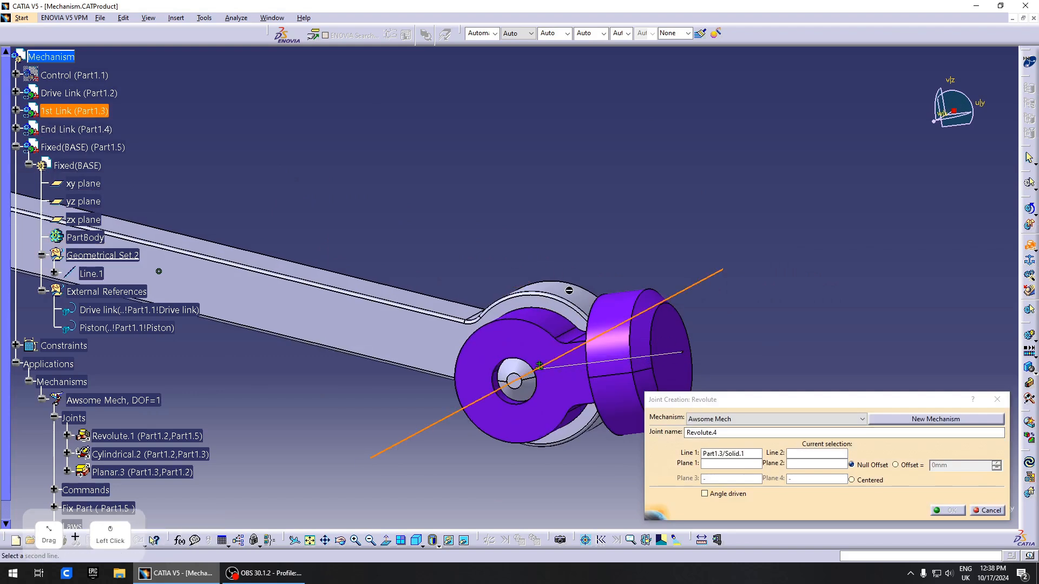
pyautogui.click(548, 323)
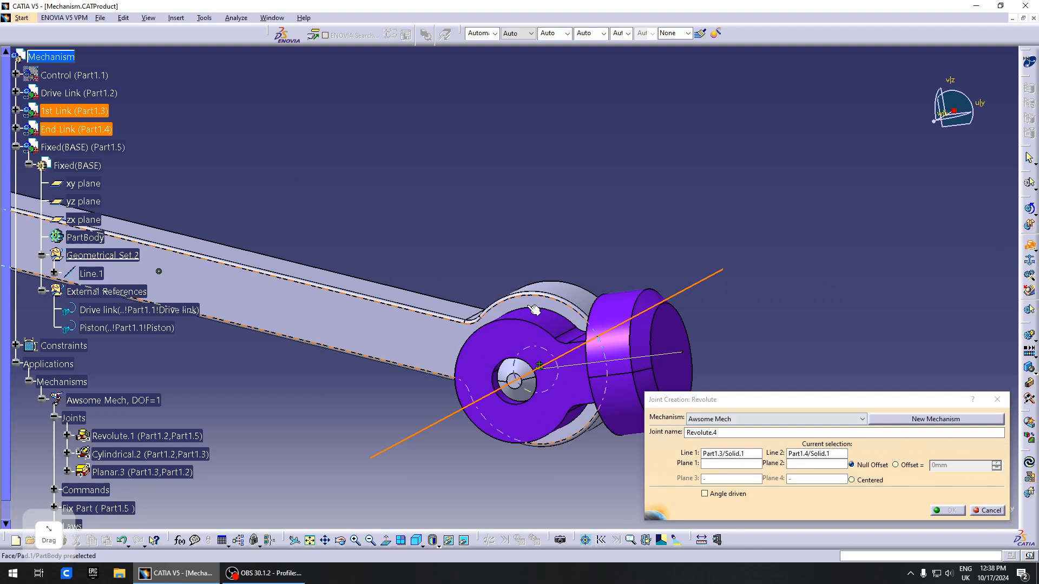
# Use the contacting faces of the 1st Link and the End Link as the revolute joint's planes and create it with null offset.
pyautogui.click(533, 306)
pyautogui.moveTo(530, 306); pyautogui.dragTo(368, 307, button='middle')
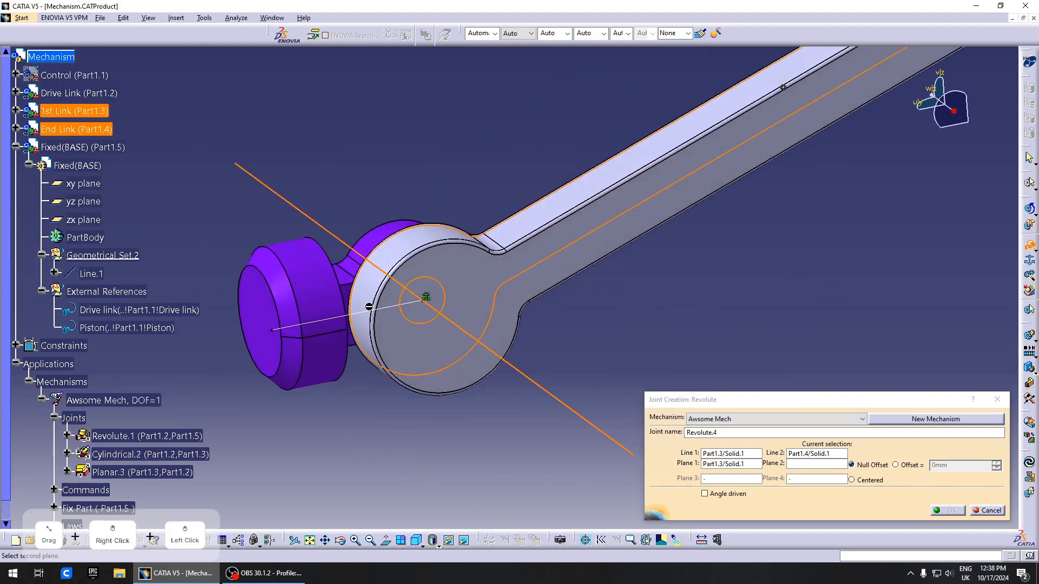
pyautogui.click(348, 291)
pyautogui.moveTo(389, 397); pyautogui.dragTo(523, 400, button='middle')
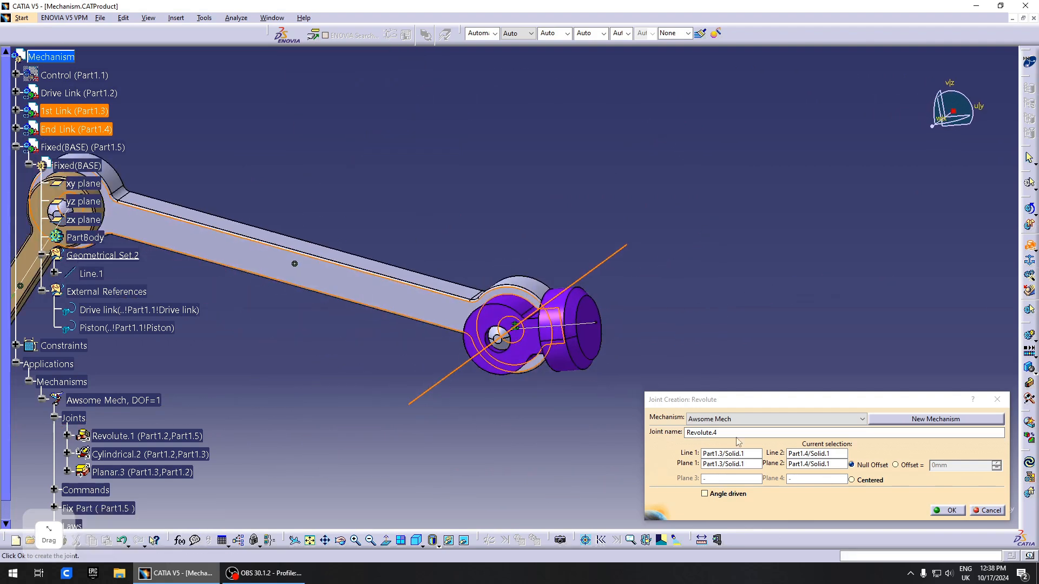
pyautogui.moveTo(476, 303); pyautogui.dragTo(551, 309, button='middle')
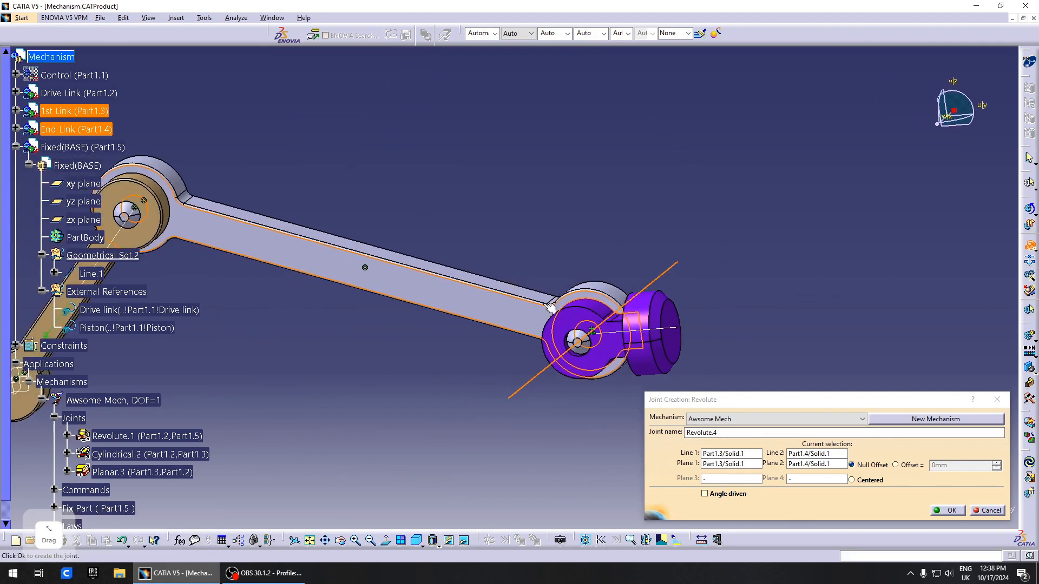
pyautogui.click(951, 511)
pyautogui.moveTo(573, 331)
pyautogui.mouseDown(button='middle')
pyautogui.moveTo(476, 337)
pyautogui.moveTo(557, 266)
pyautogui.moveTo(578, 328)
pyautogui.moveTo(586, 325)
pyautogui.mouseUp(button='middle')
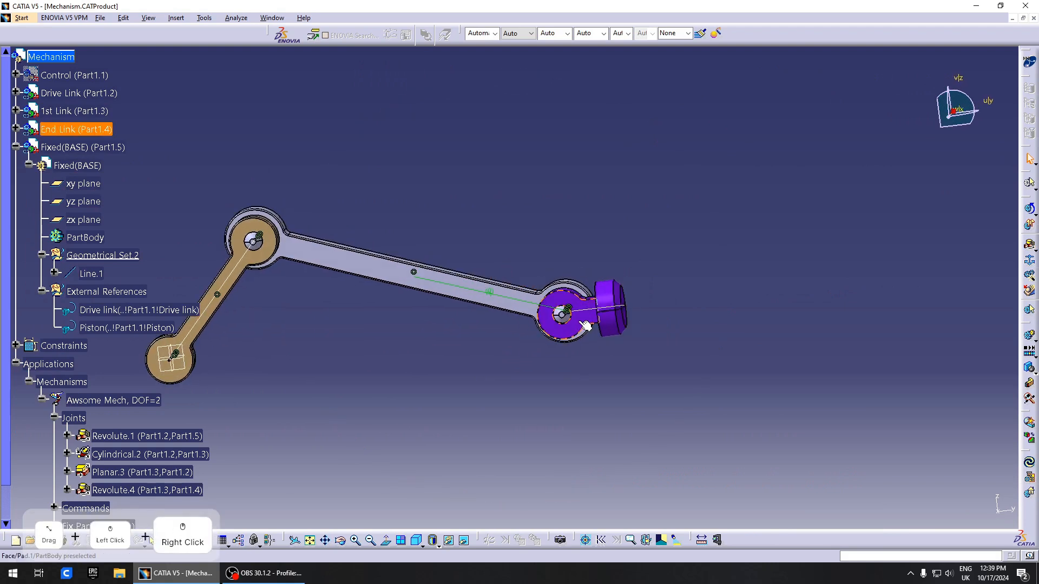
# Check the degrees of freedom of Awsome Mech and examine how the End Link can still move at its joint with the 1st Link.
pyautogui.scroll(-3, 216, 376)
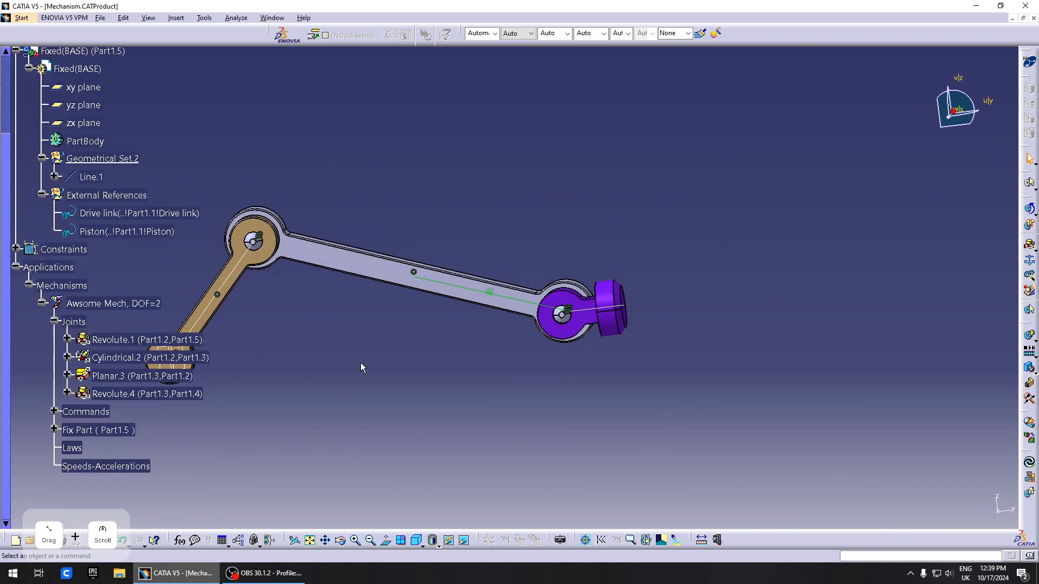
pyautogui.moveTo(361, 363); pyautogui.dragTo(601, 323, button='middle')
pyautogui.click(605, 324)
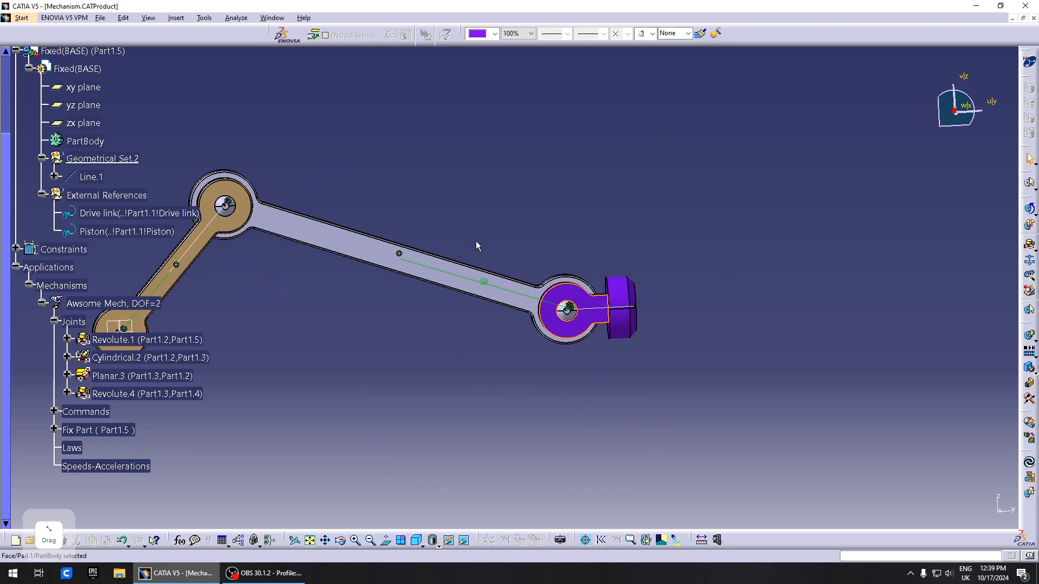
pyautogui.click(651, 359)
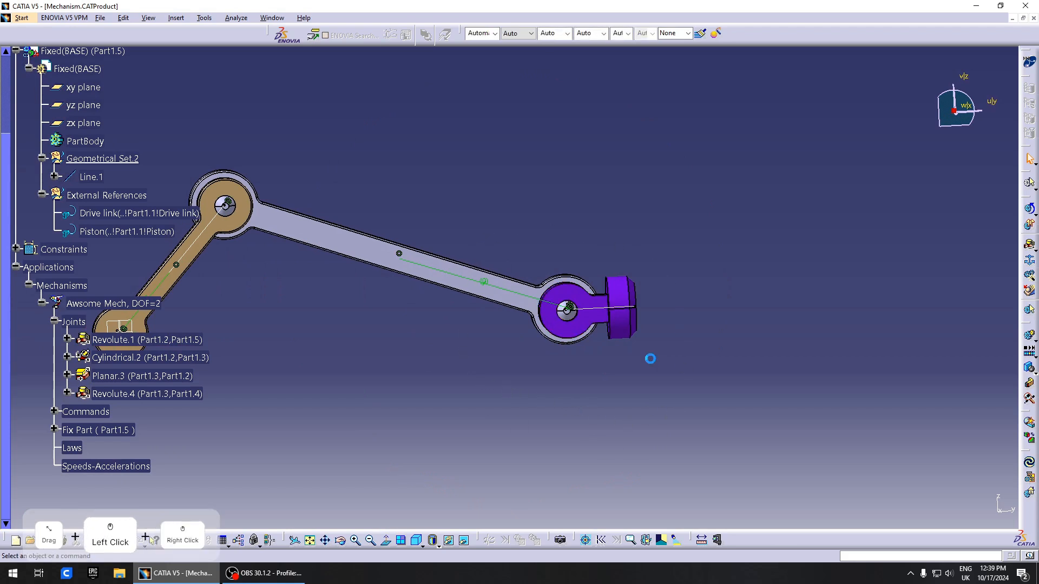
pyautogui.click(602, 307)
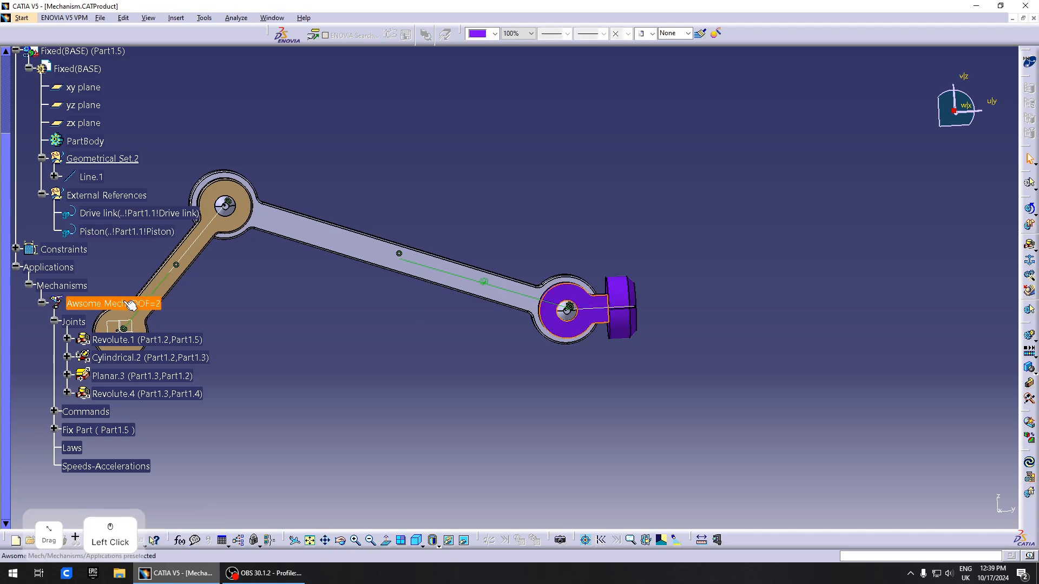
pyautogui.click(601, 304)
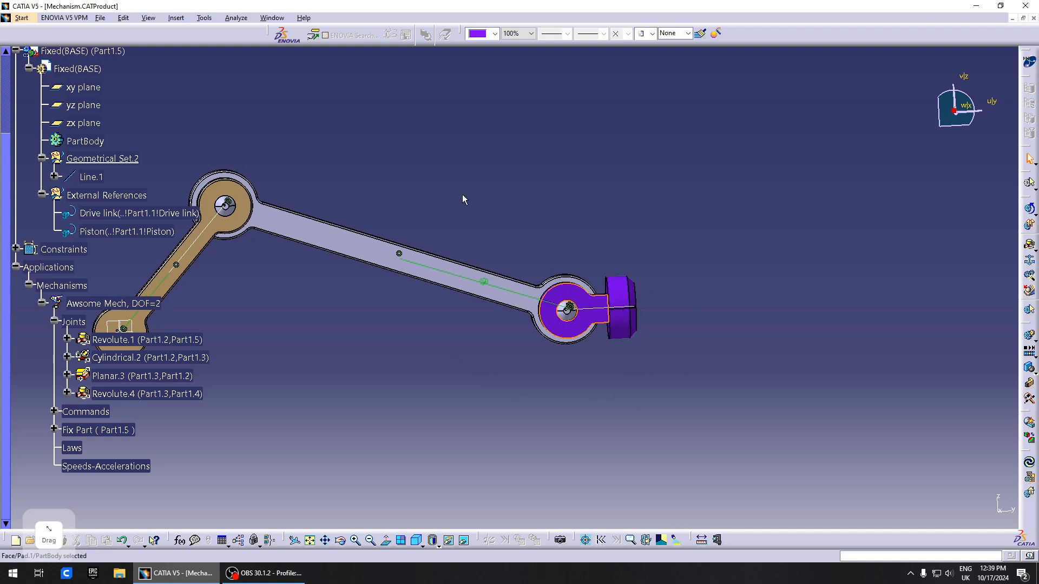
pyautogui.click(465, 353)
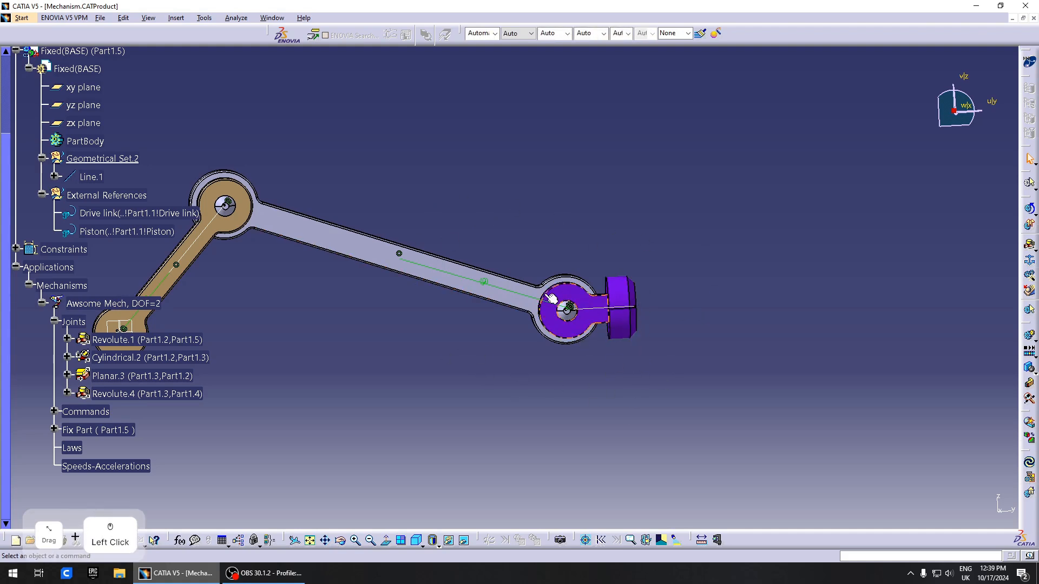
pyautogui.moveTo(466, 353); pyautogui.dragTo(482, 325, button='middle')
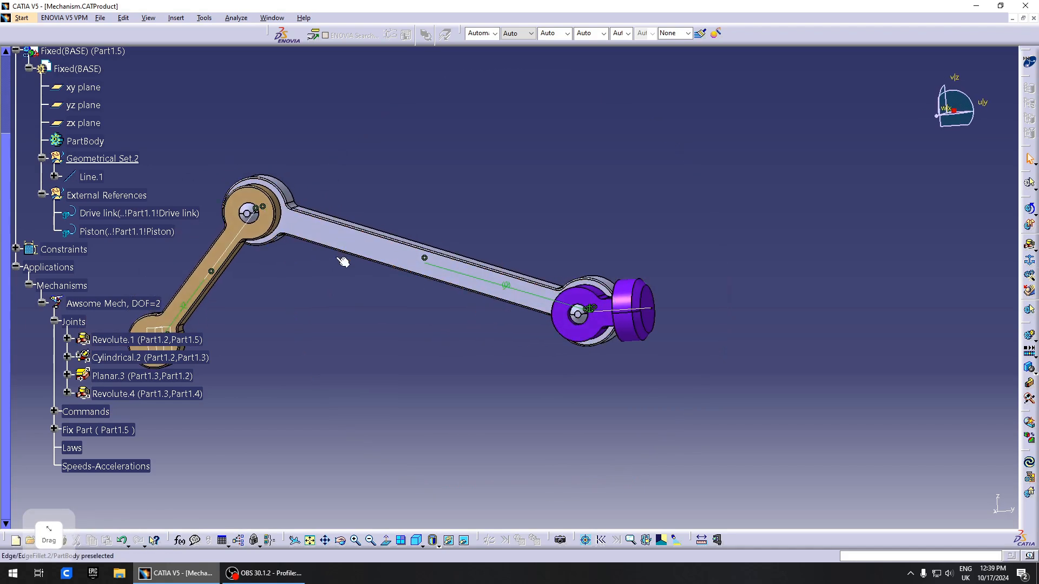
pyautogui.click(661, 389)
pyautogui.moveTo(465, 416); pyautogui.dragTo(465, 297, button='middle')
pyautogui.moveTo(573, 358); pyautogui.dragTo(603, 336, button='middle')
pyautogui.click(634, 299)
pyautogui.moveTo(634, 298); pyautogui.dragTo(578, 301, button='middle')
pyautogui.click(593, 303)
pyautogui.moveTo(449, 327); pyautogui.dragTo(496, 346, button='middle')
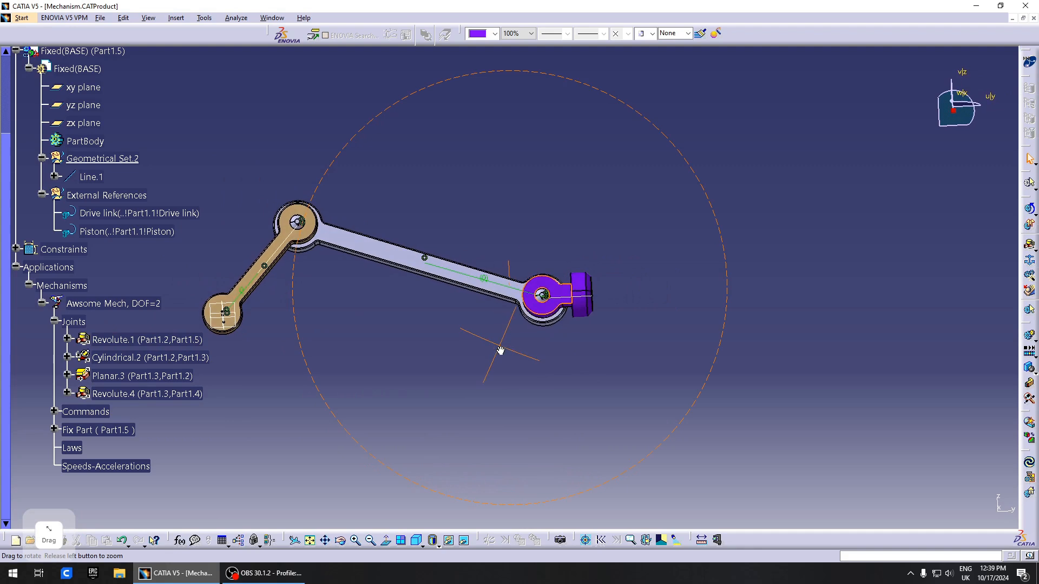
pyautogui.moveTo(645, 345); pyautogui.dragTo(590, 301, button='middle')
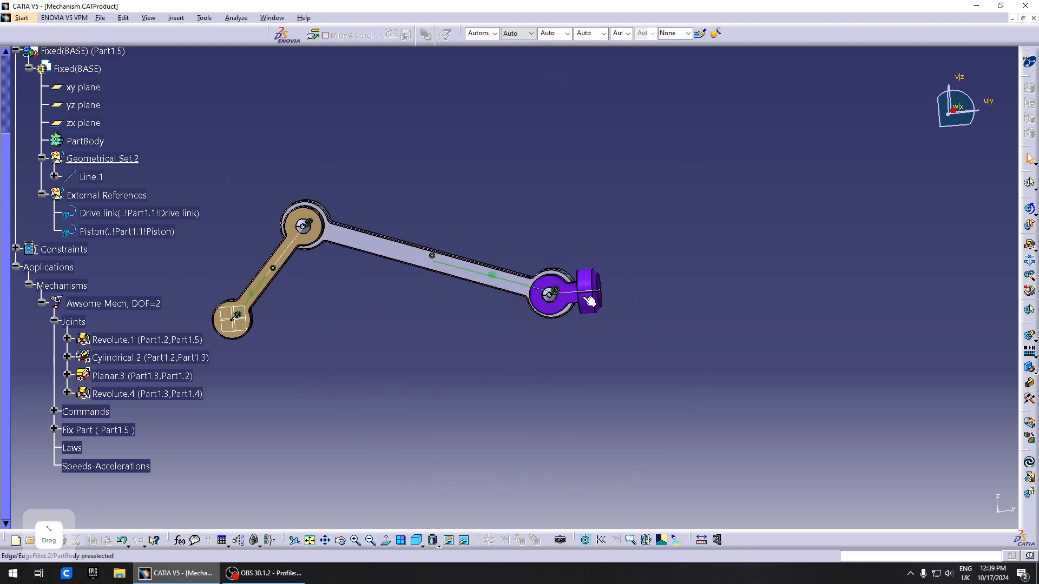
pyautogui.click(595, 292)
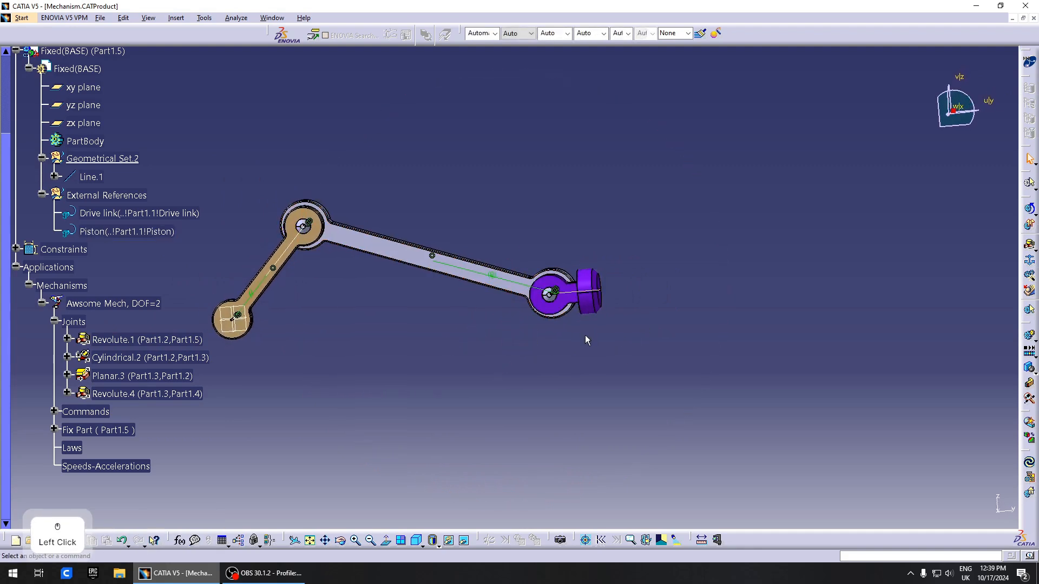
pyautogui.click(587, 292)
pyautogui.click(1035, 250)
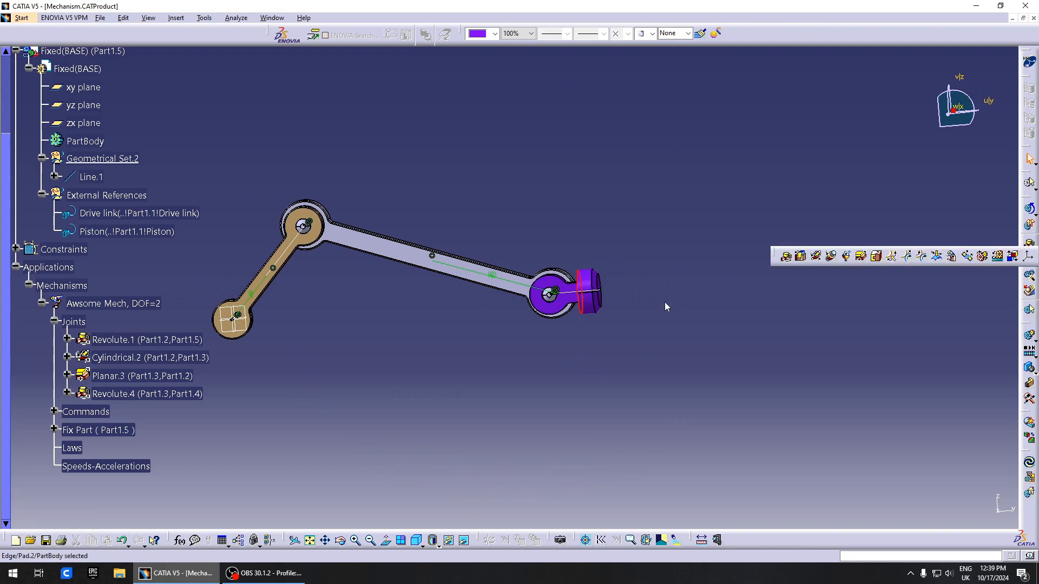
pyautogui.click(614, 309)
pyautogui.scroll(2, 91, 154)
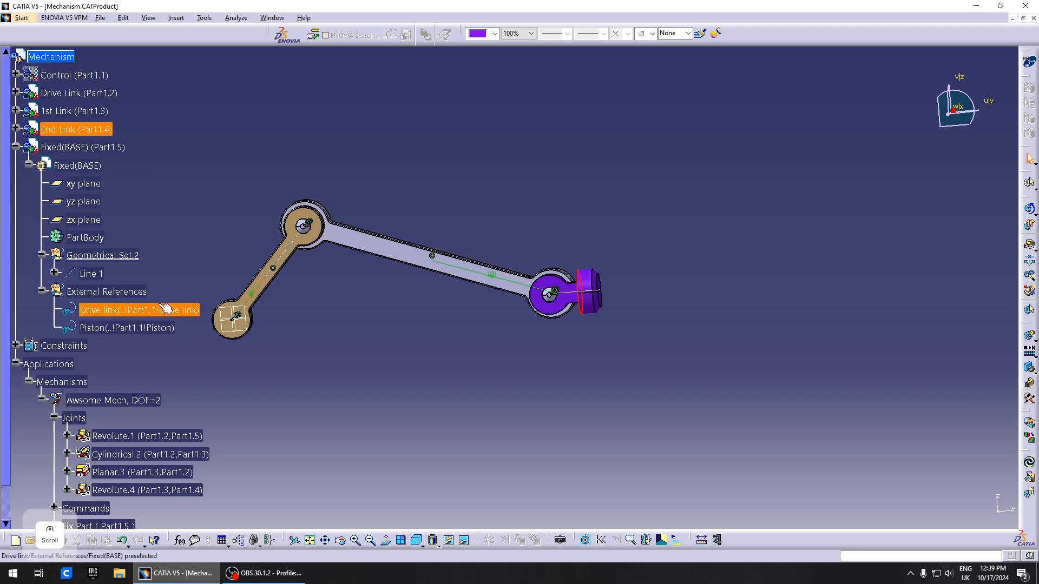
pyautogui.click(398, 279)
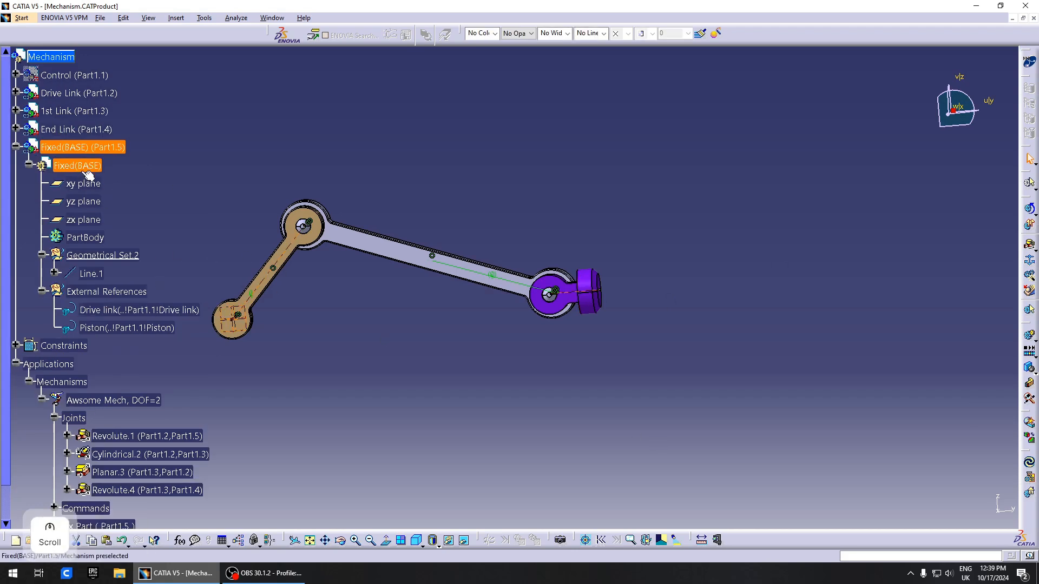
pyautogui.moveTo(403, 308); pyautogui.dragTo(595, 374, button='middle')
# Create a planar joint in Awsome Mech between the End Link's xy plane and the Fixed(BASE) xy plane.
pyautogui.click(1035, 249)
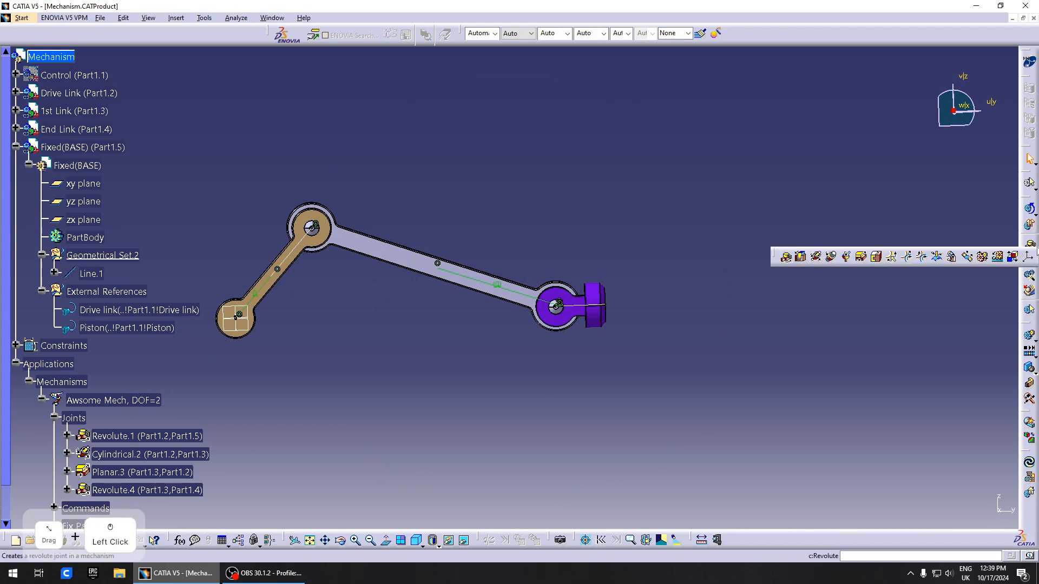
pyautogui.click(862, 260)
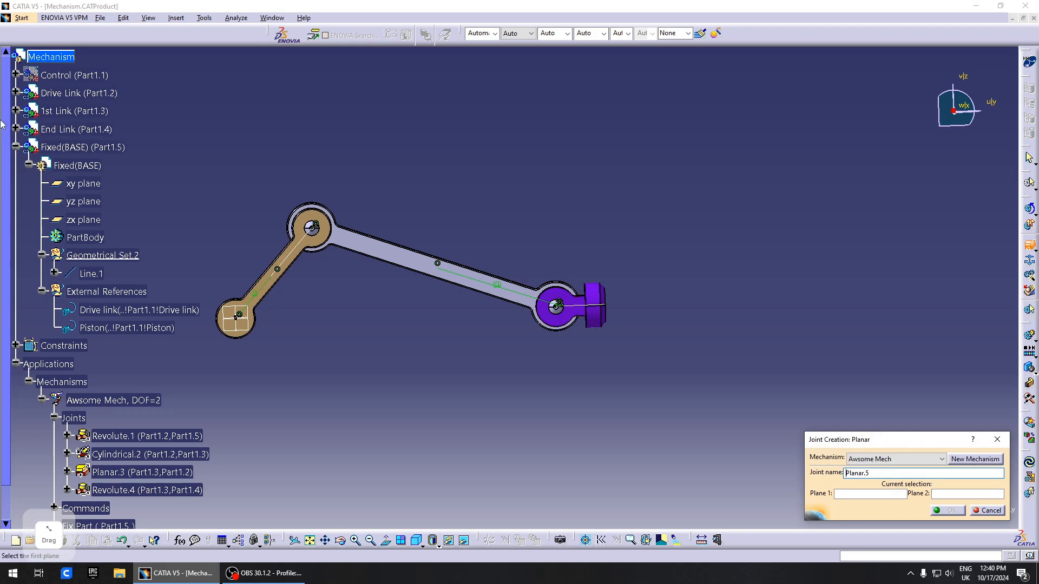
pyautogui.click(16, 129)
pyautogui.click(29, 146)
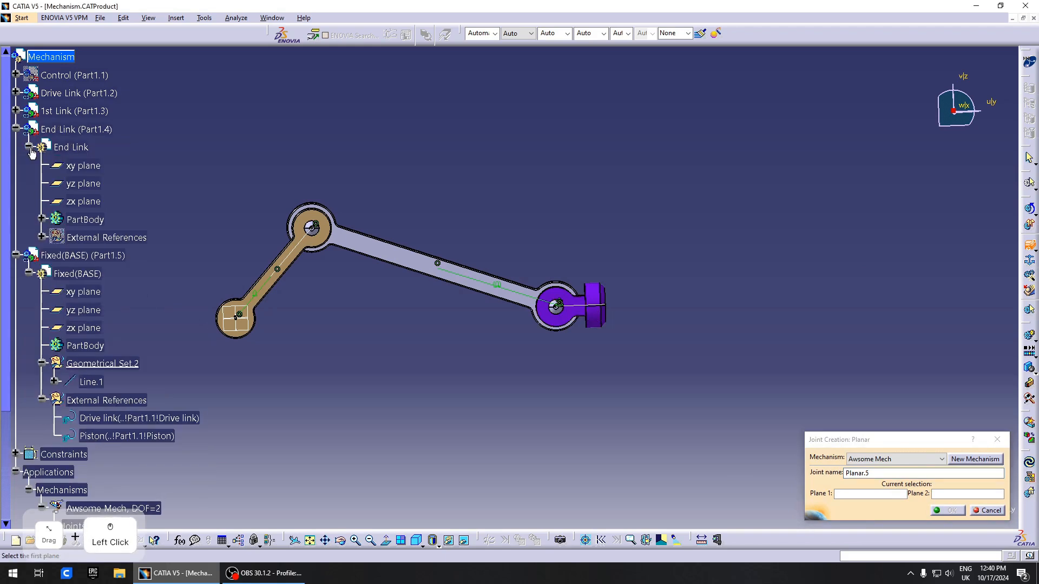
pyautogui.click(81, 166)
pyautogui.scroll(-3, 98, 201)
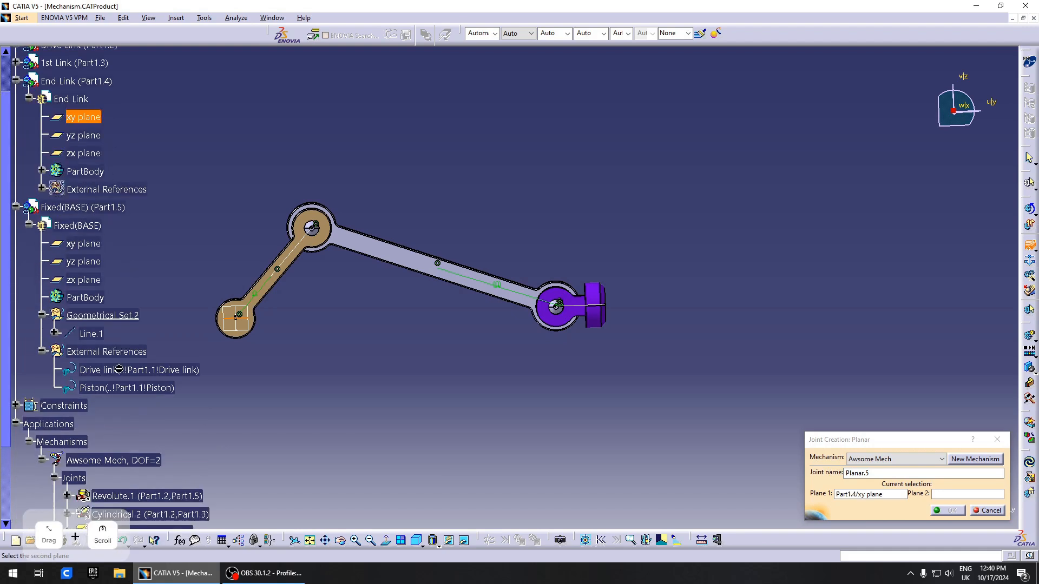
pyautogui.scroll(2, 118, 299)
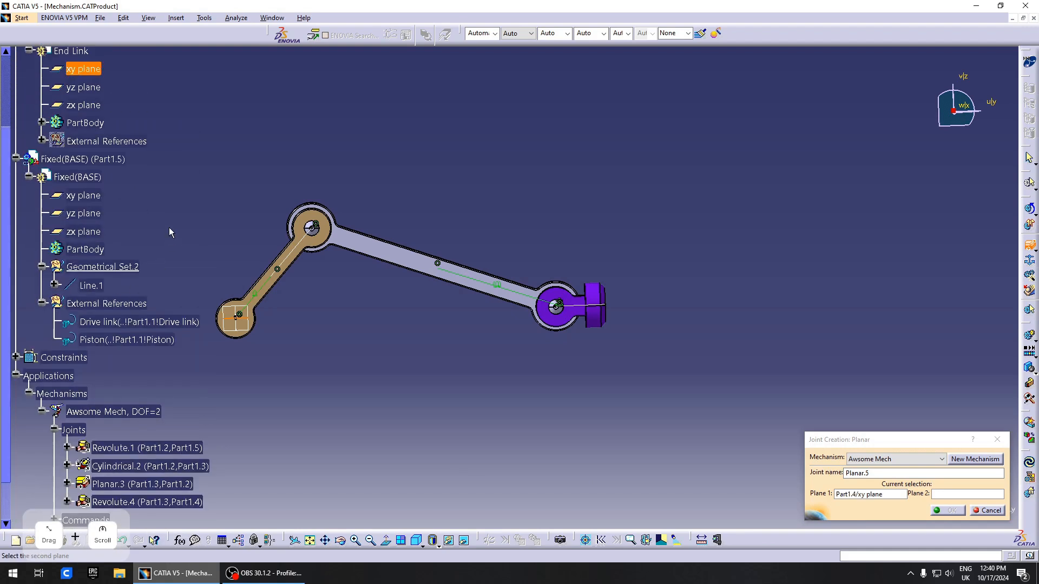
pyautogui.click(81, 196)
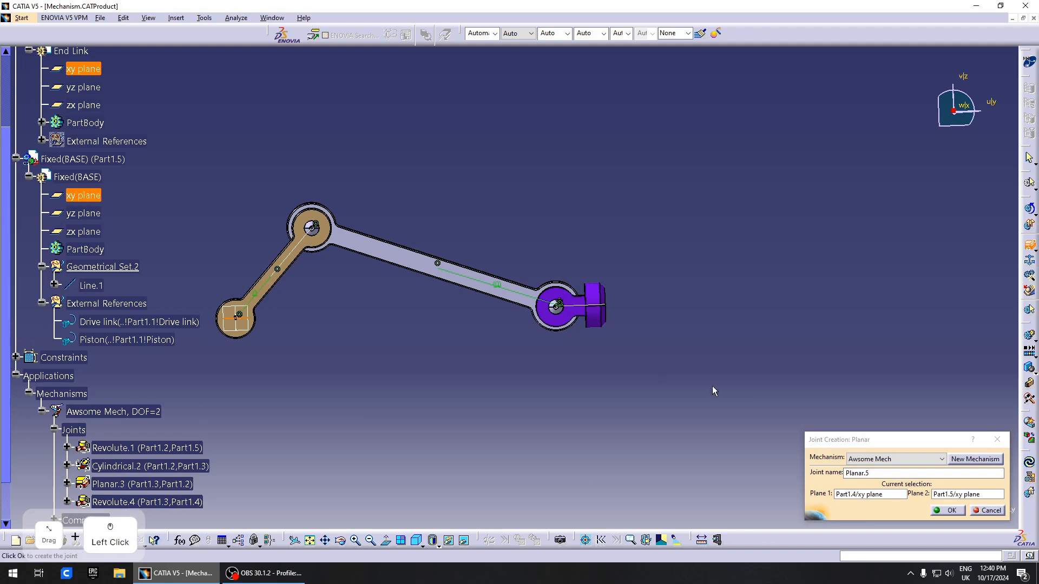
pyautogui.click(941, 511)
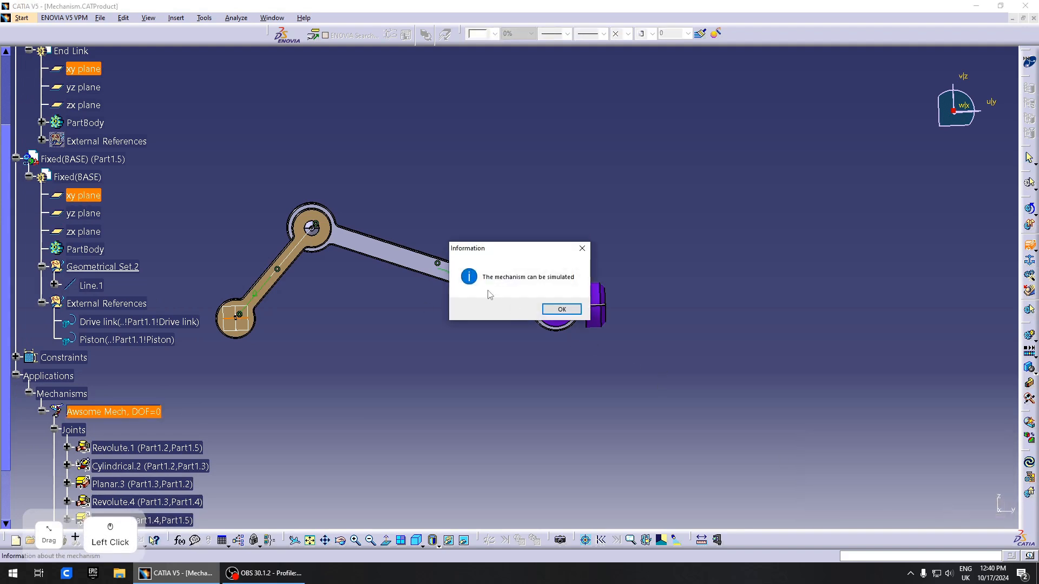
pyautogui.click(561, 310)
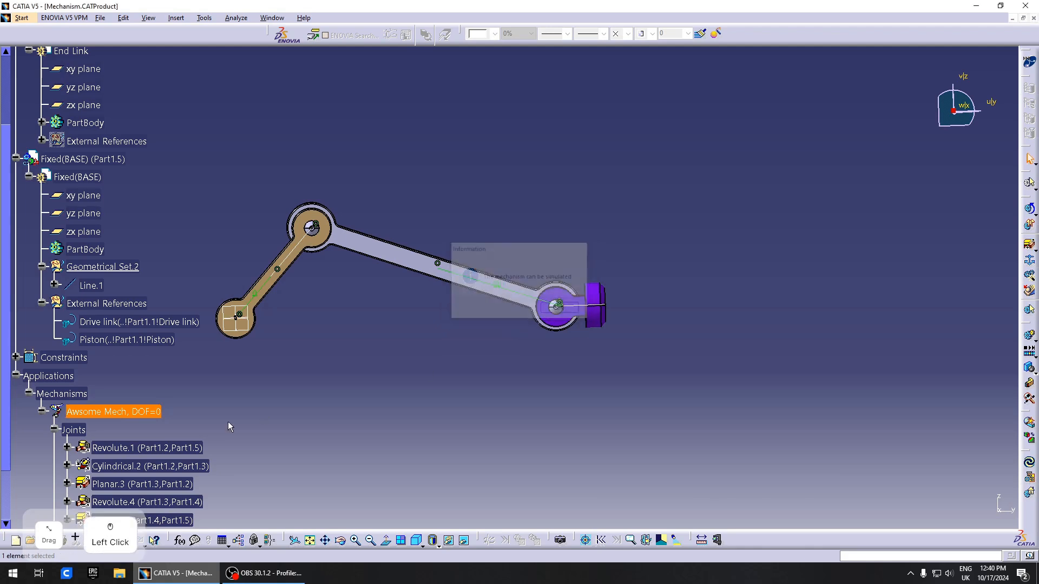
# Simulate Awsome Mech by varying Command.1 to about -201.6 and watch how the links move.
pyautogui.scroll(-3, 335, 370)
pyautogui.moveTo(335, 371); pyautogui.dragTo(498, 424, button='middle')
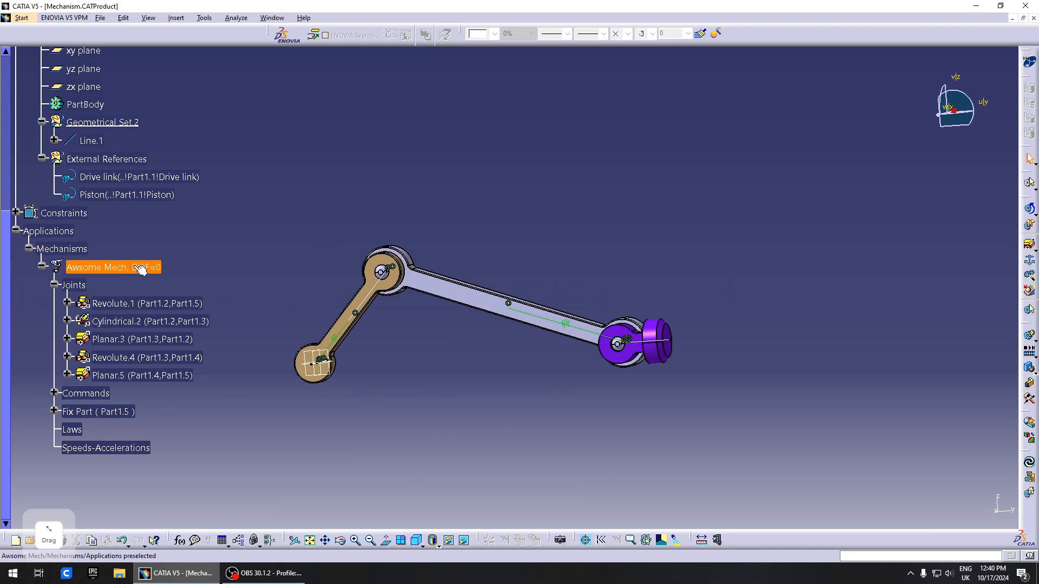
pyautogui.doubleClick(140, 267)
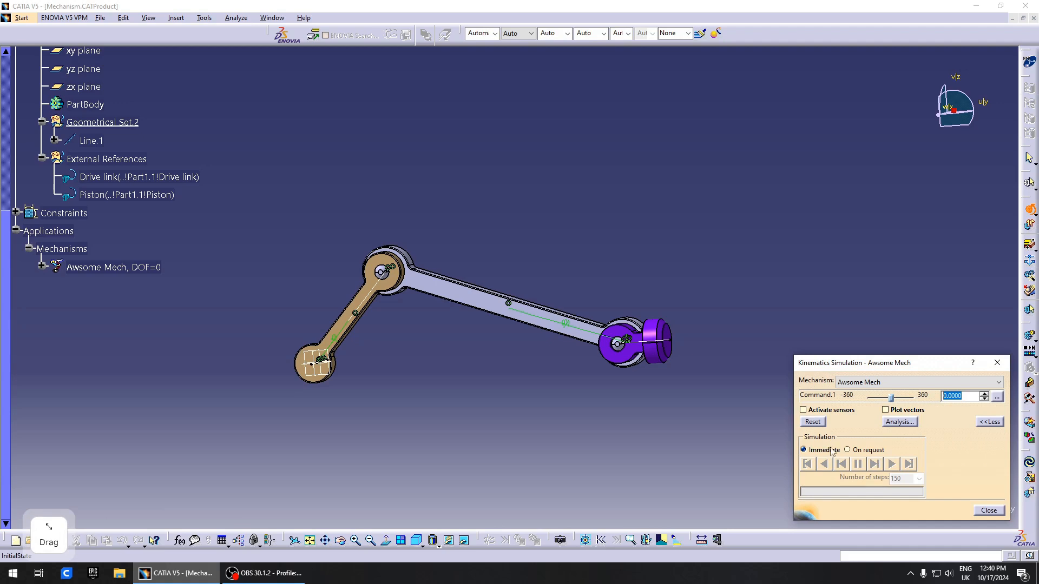
pyautogui.click(868, 398)
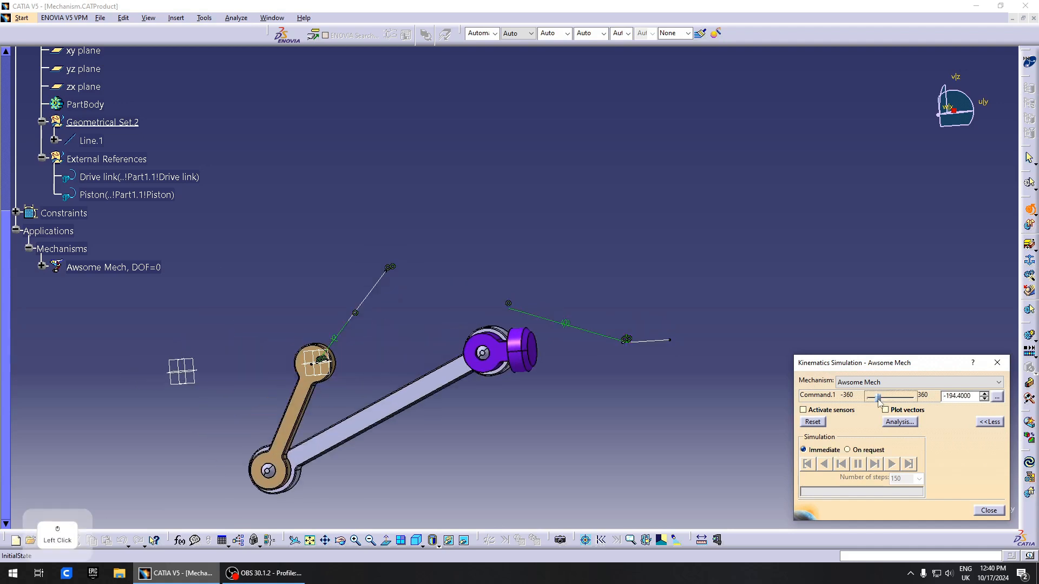
pyautogui.moveTo(868, 399)
pyautogui.mouseDown()
pyautogui.moveTo(920, 402)
pyautogui.moveTo(862, 399)
pyautogui.moveTo(894, 397)
pyautogui.moveTo(877, 398)
pyautogui.mouseUp()
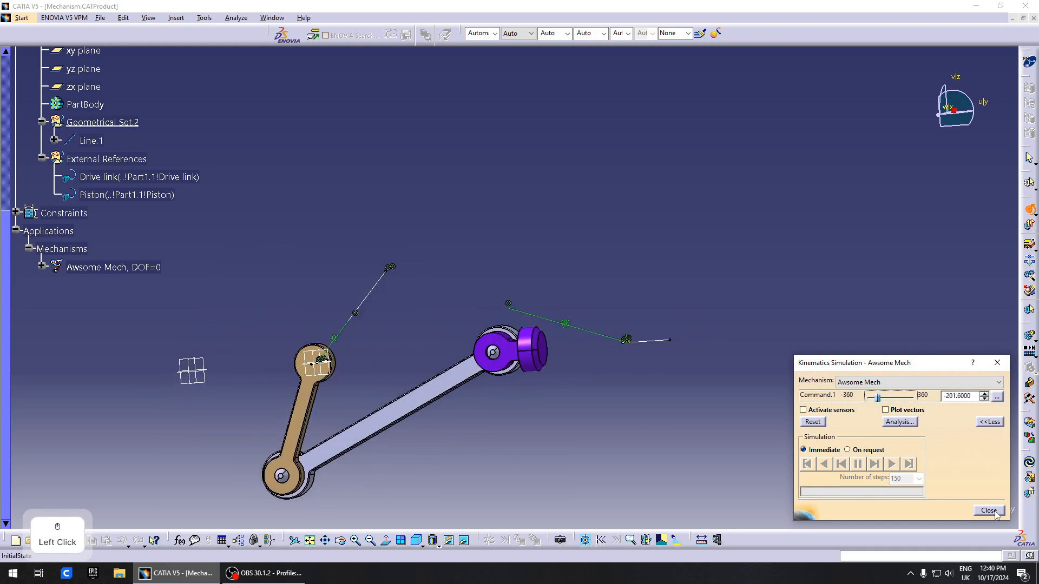
pyautogui.click(989, 511)
# Expand the joints and commands of Awsome Mech and examine the joint limits of Revolute.1.
pyautogui.click(41, 266)
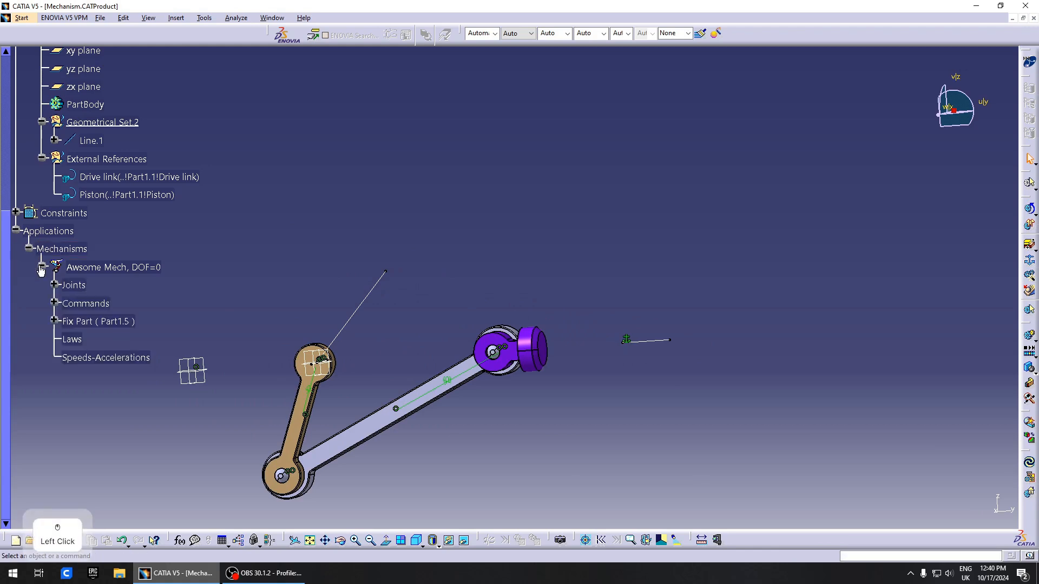
pyautogui.click(53, 285)
pyautogui.click(54, 394)
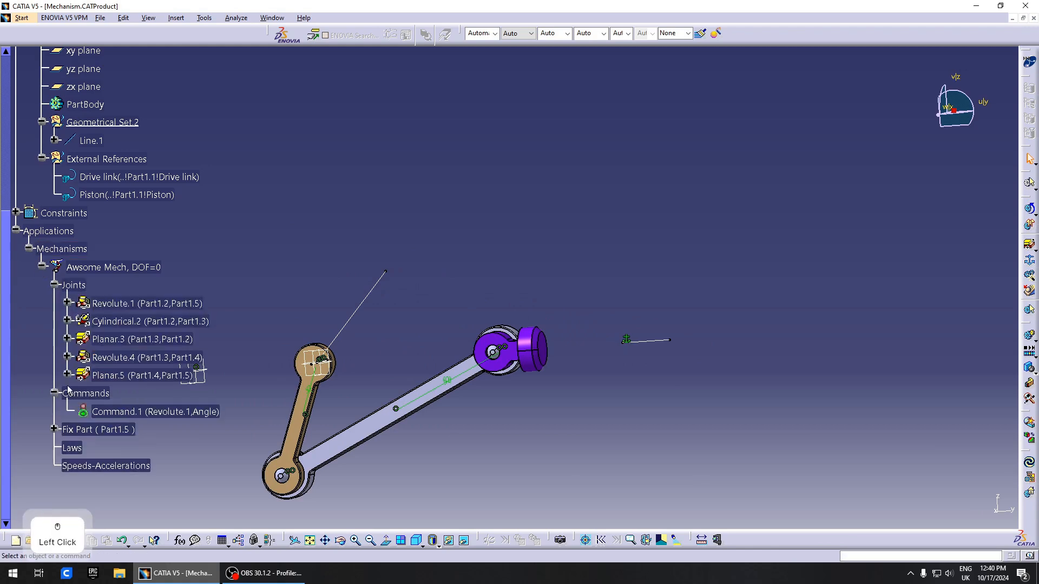
pyautogui.click(113, 412)
pyautogui.click(151, 307)
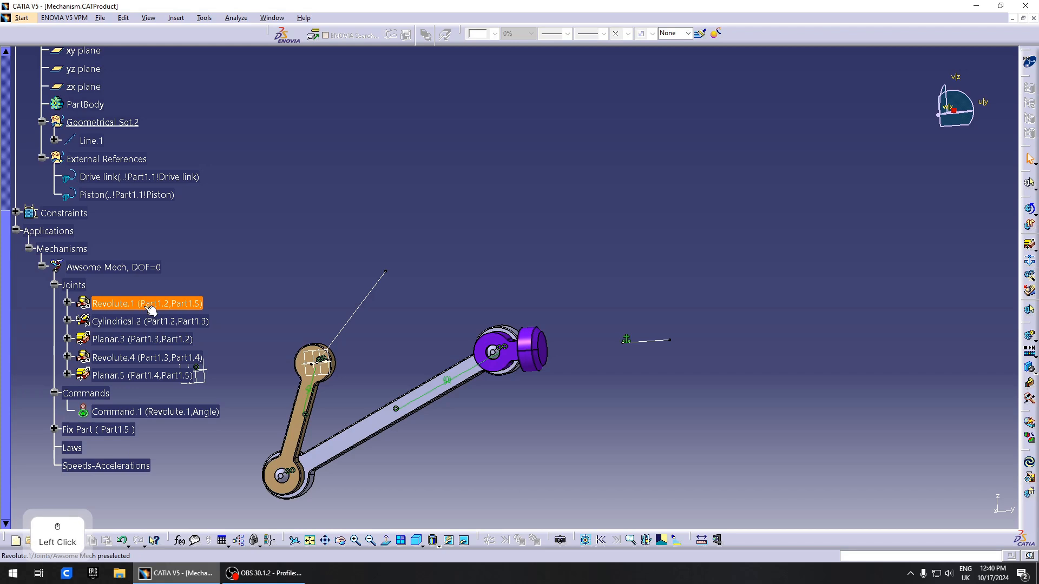
pyautogui.doubleClick(117, 304)
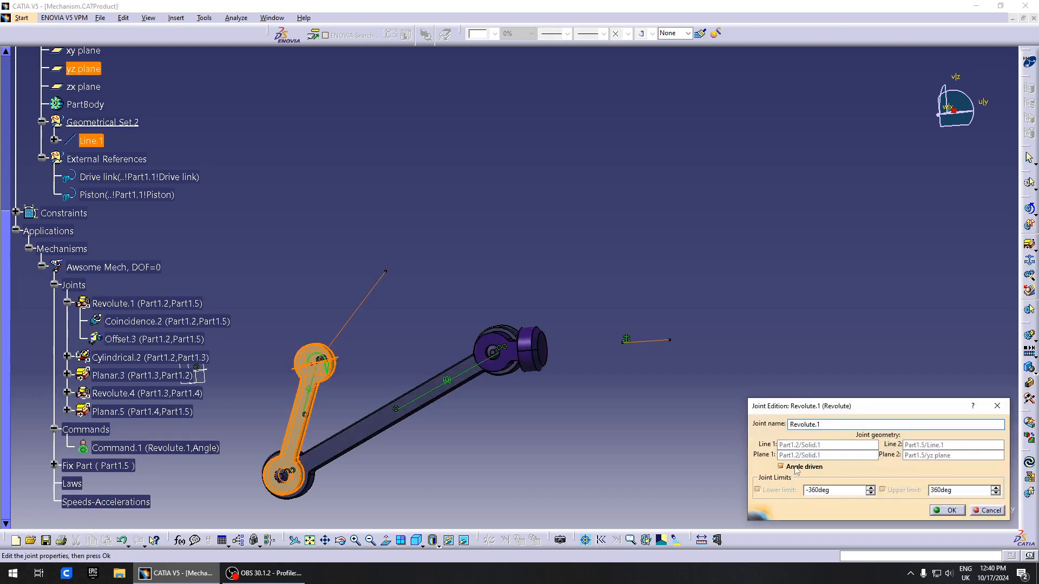
pyautogui.moveTo(838, 494); pyautogui.dragTo(737, 505)
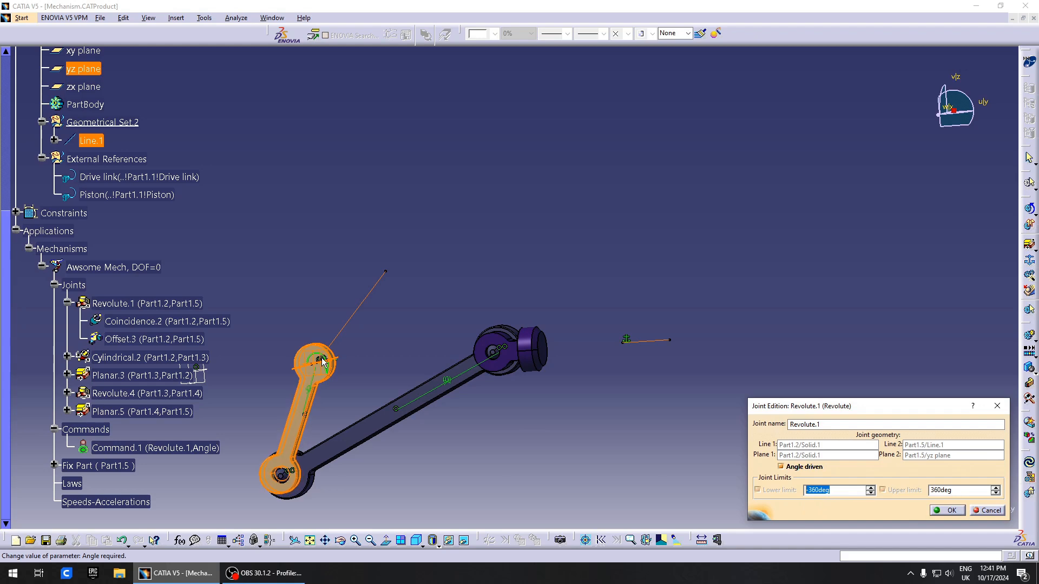
pyautogui.click(841, 495)
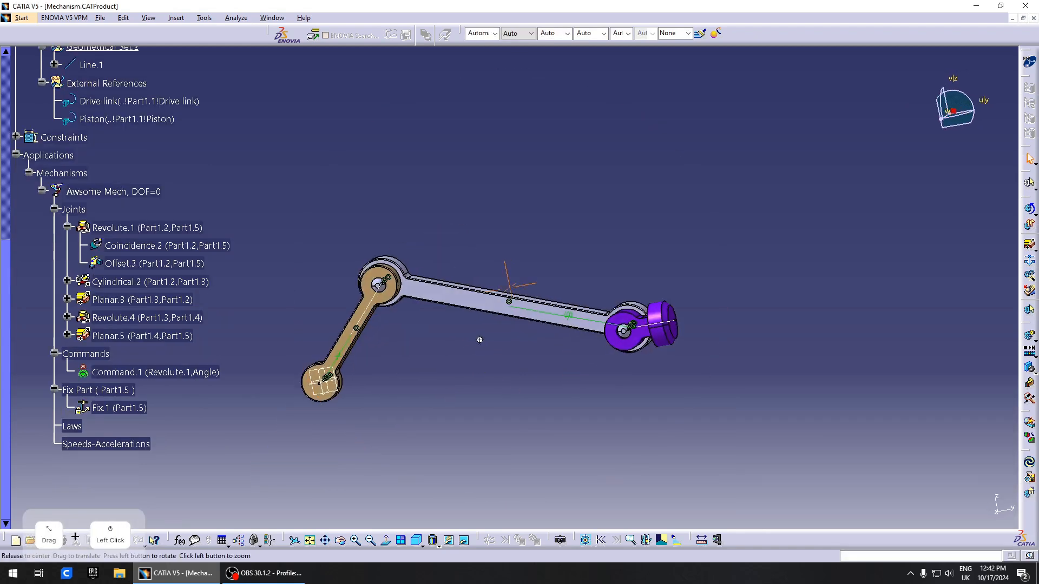
# Collapse the End Link and Fixed(BASE) branches and show the hidden Control part.
pyautogui.moveTo(520, 358)
pyautogui.mouseDown(button='middle')
pyautogui.moveTo(528, 368)
pyautogui.moveTo(510, 359)
pyautogui.mouseUp(button='middle')
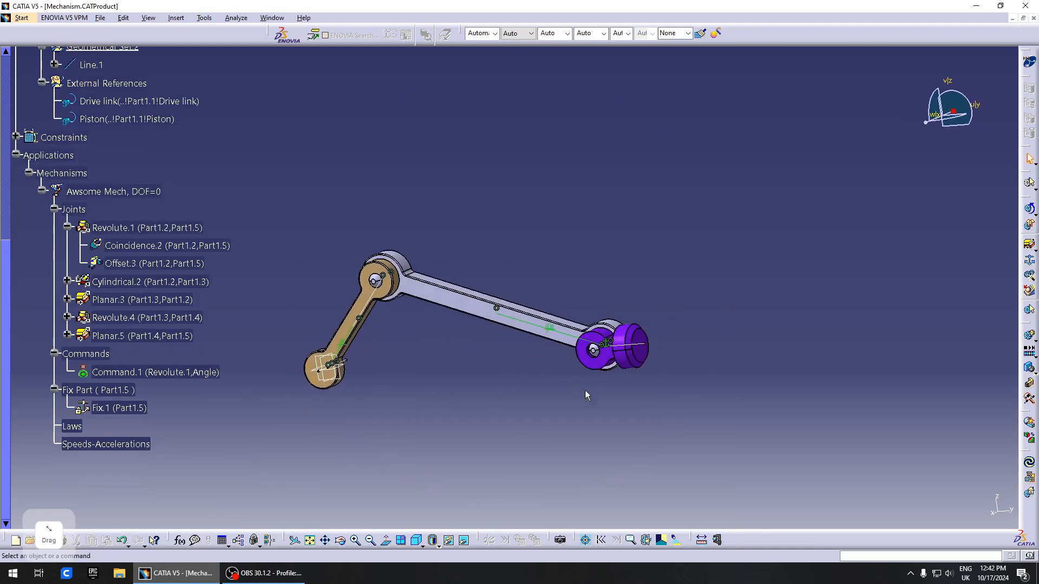
pyautogui.moveTo(584, 395); pyautogui.dragTo(544, 333, button='middle')
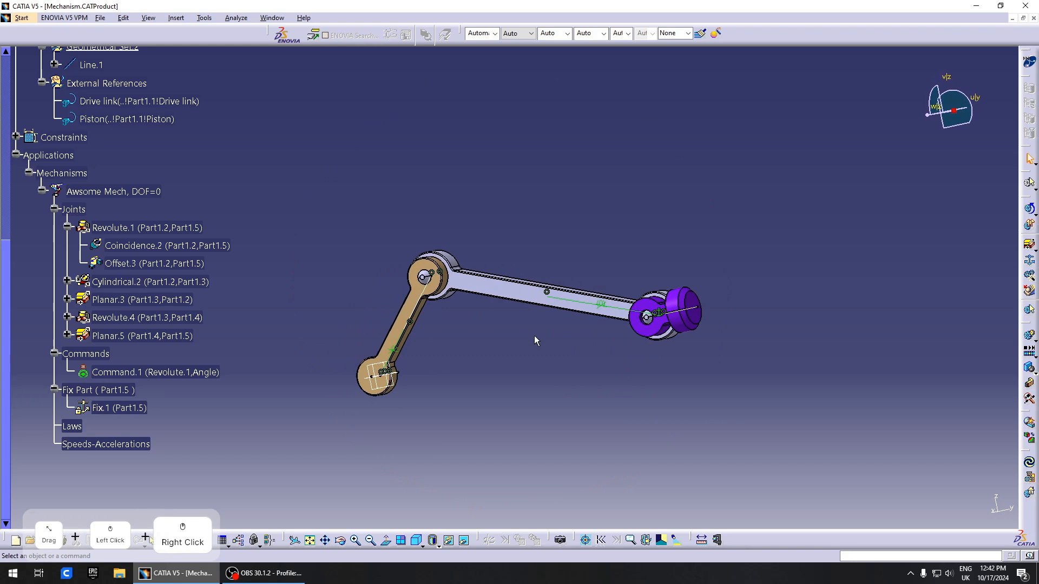
pyautogui.scroll(6, 535, 336)
pyautogui.click(6, 149)
pyautogui.click(6, 168)
pyautogui.click(46, 152)
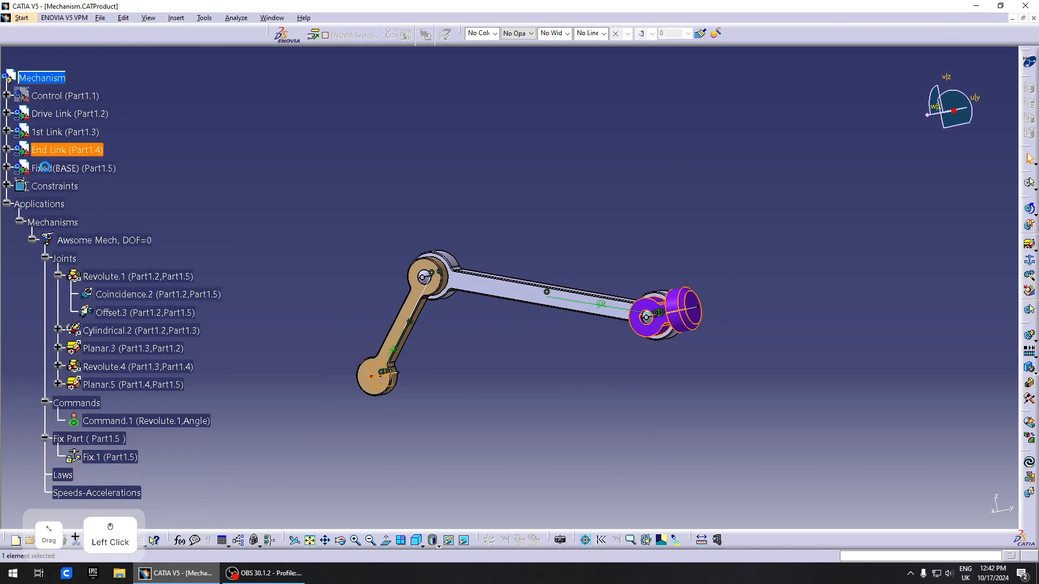
pyautogui.rightClick(58, 96)
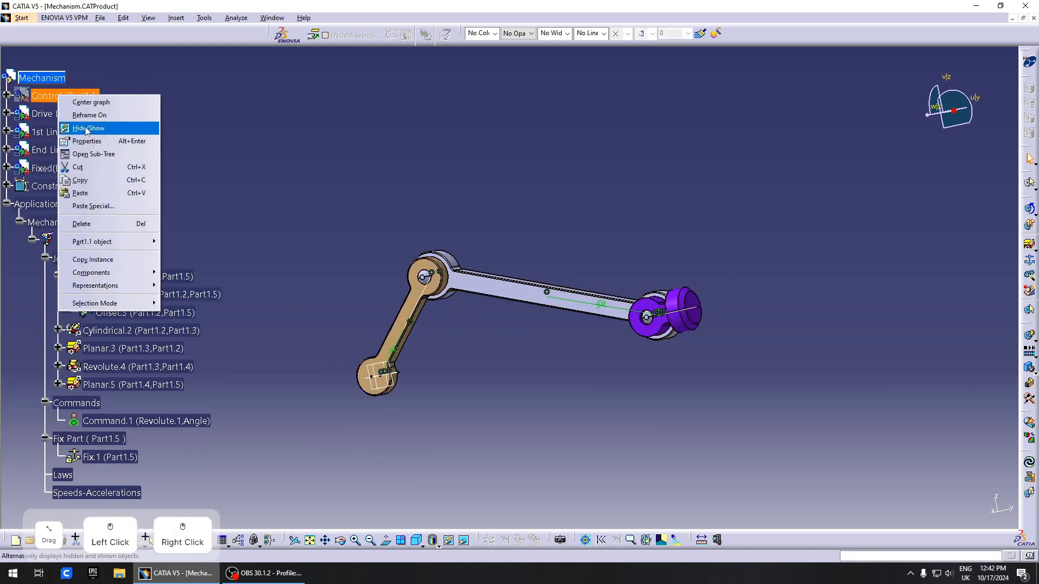
pyautogui.click(87, 129)
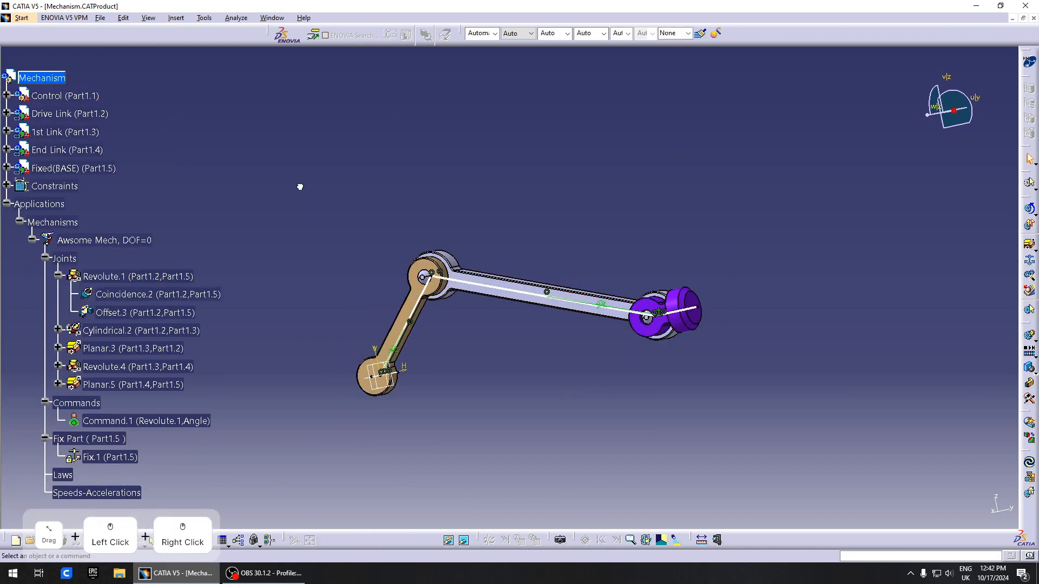
# Expand the Control part down to its PartBody and open Sketch.2 for editing.
pyautogui.click(6, 95)
pyautogui.click(29, 113)
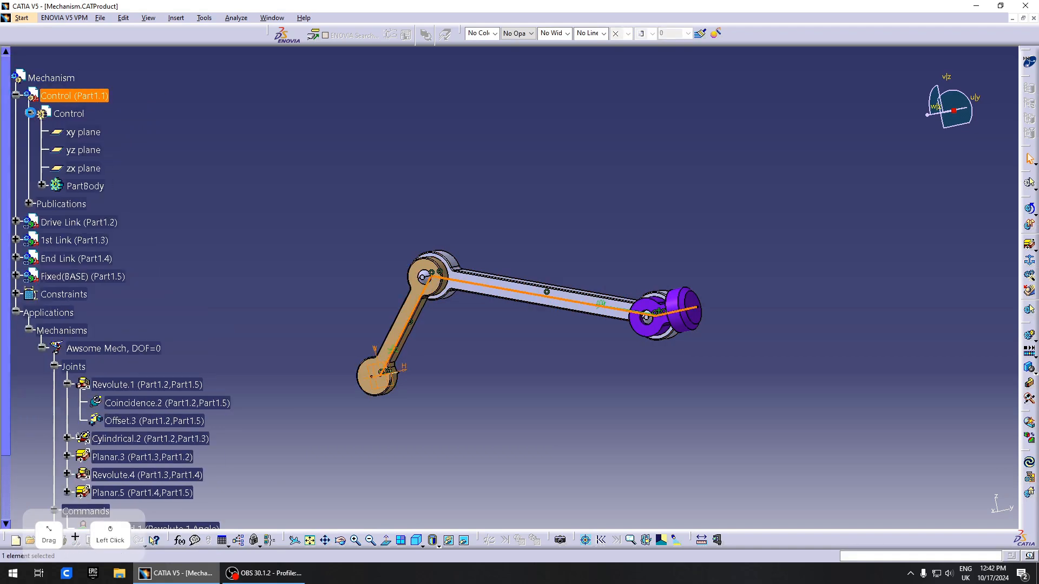
pyautogui.click(41, 184)
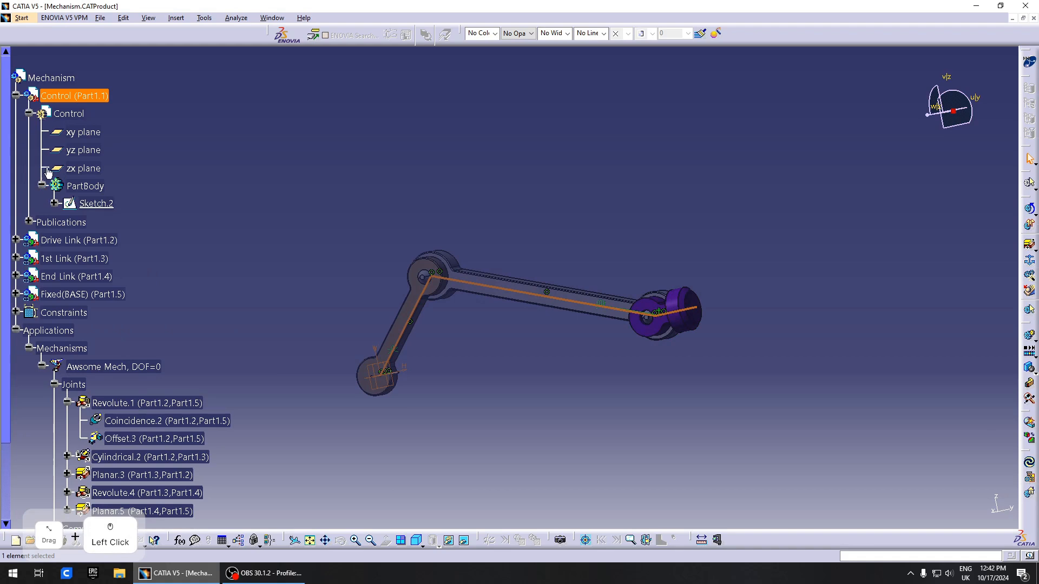
pyautogui.click(450, 287)
pyautogui.click(535, 359)
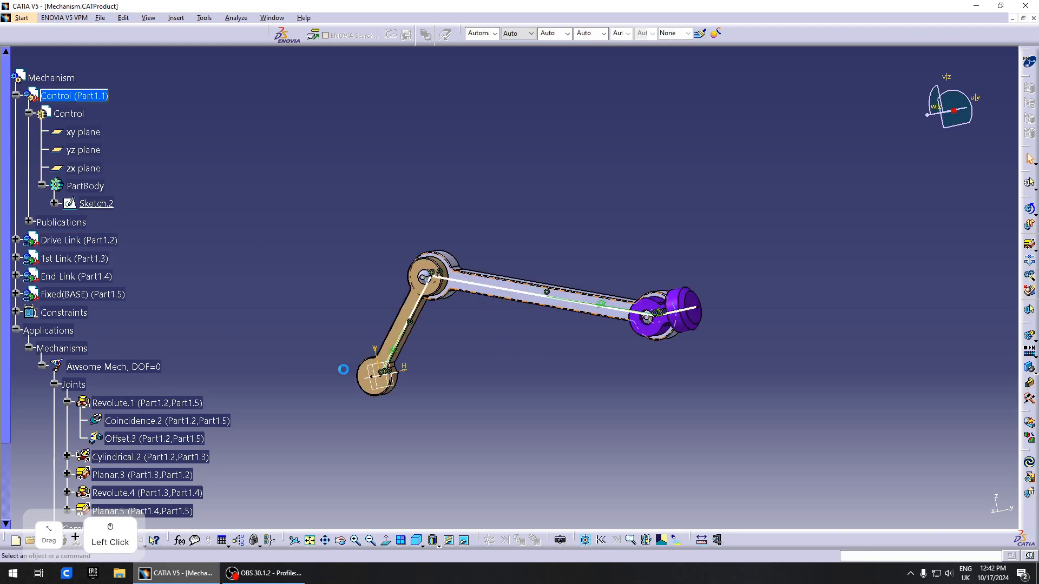
pyautogui.moveTo(456, 298); pyautogui.dragTo(541, 341, button='middle')
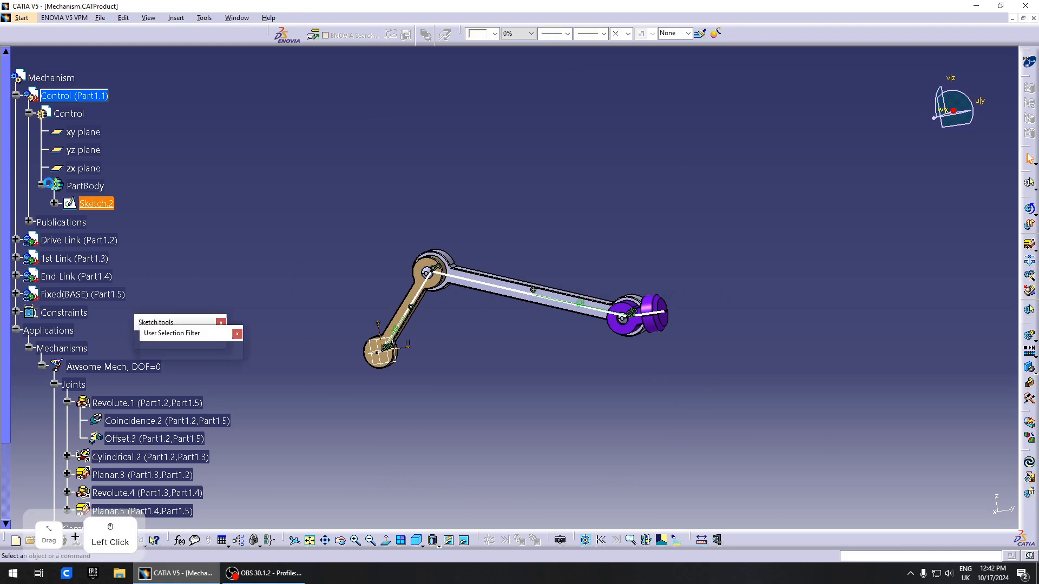
# Set the length of the 1st Link's control line in the sketch to 190 mm.
pyautogui.doubleClick(507, 254)
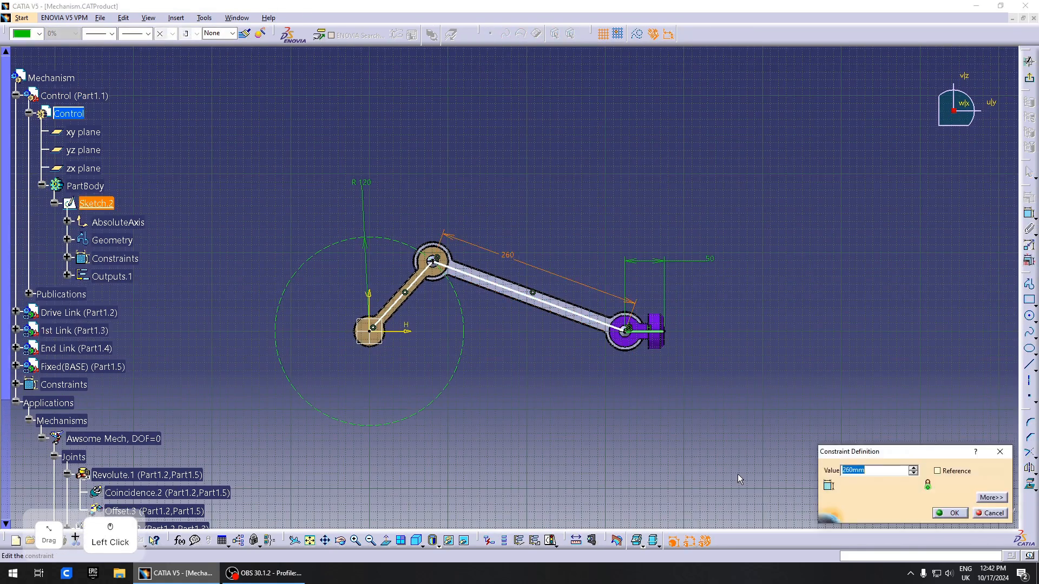
pyautogui.write('190')
pyautogui.press('Return')
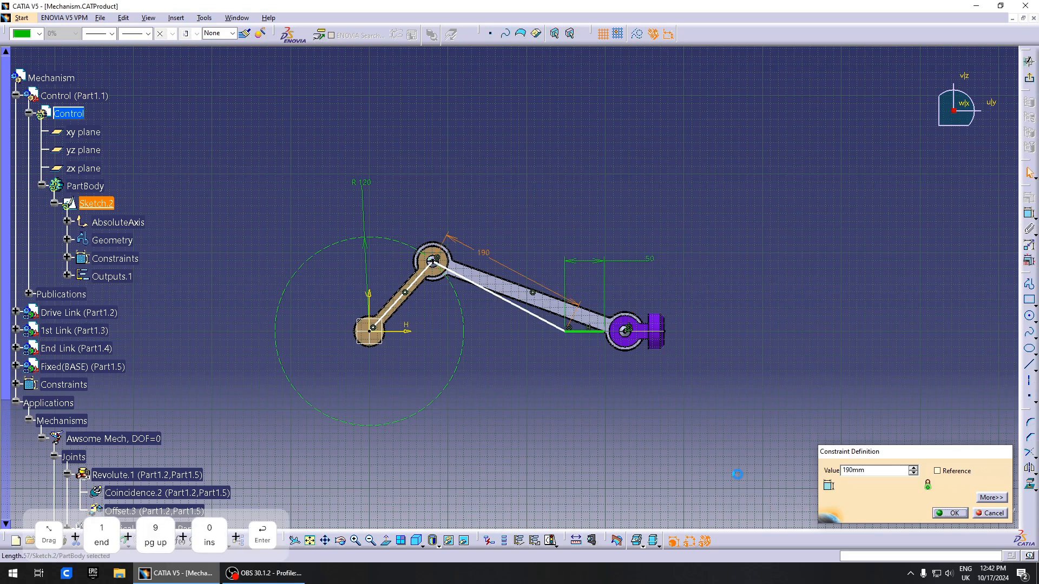
pyautogui.click(547, 329)
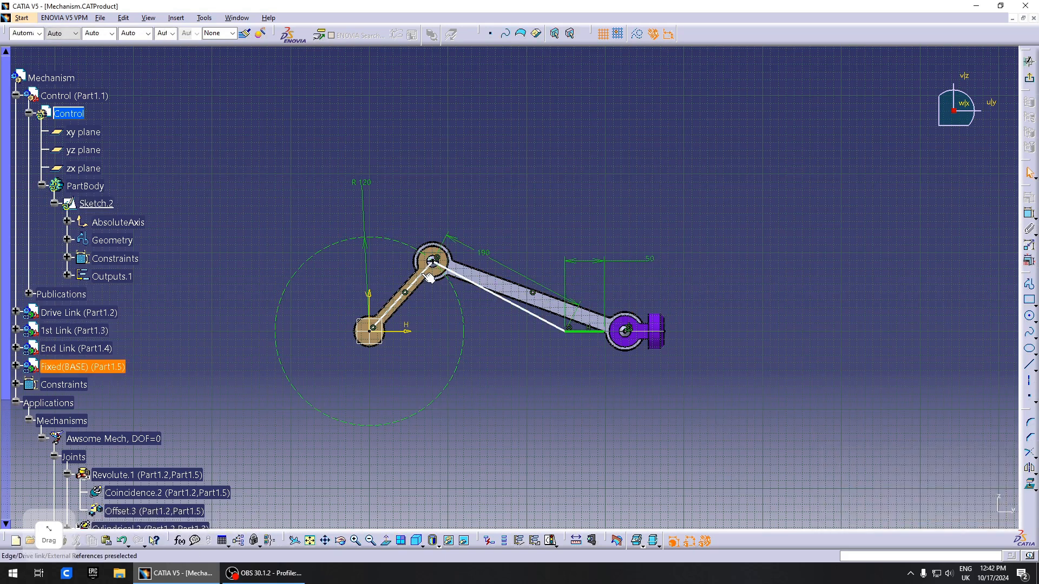
pyautogui.click(436, 288)
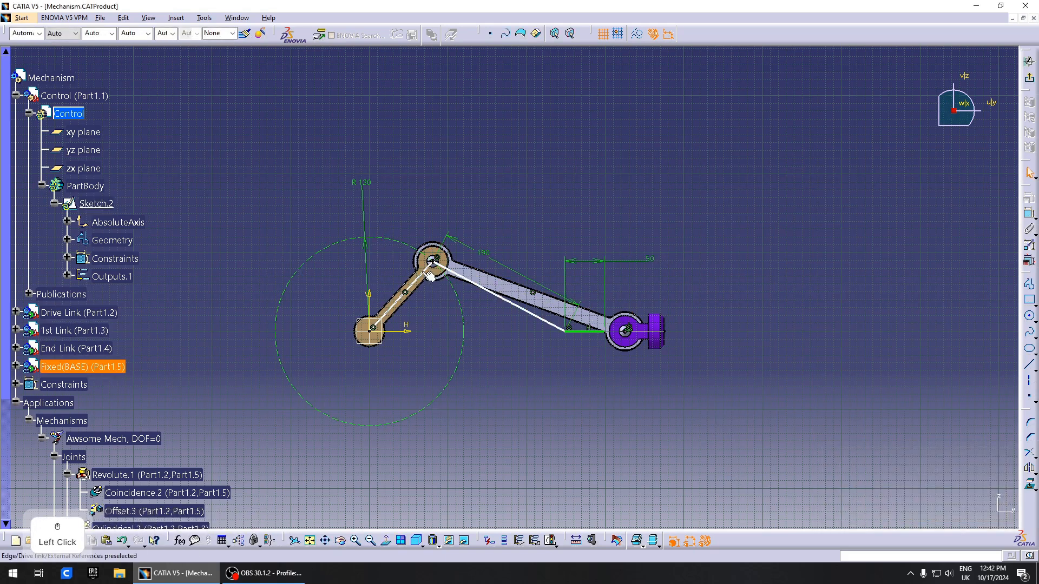
pyautogui.moveTo(432, 271); pyautogui.dragTo(362, 240)
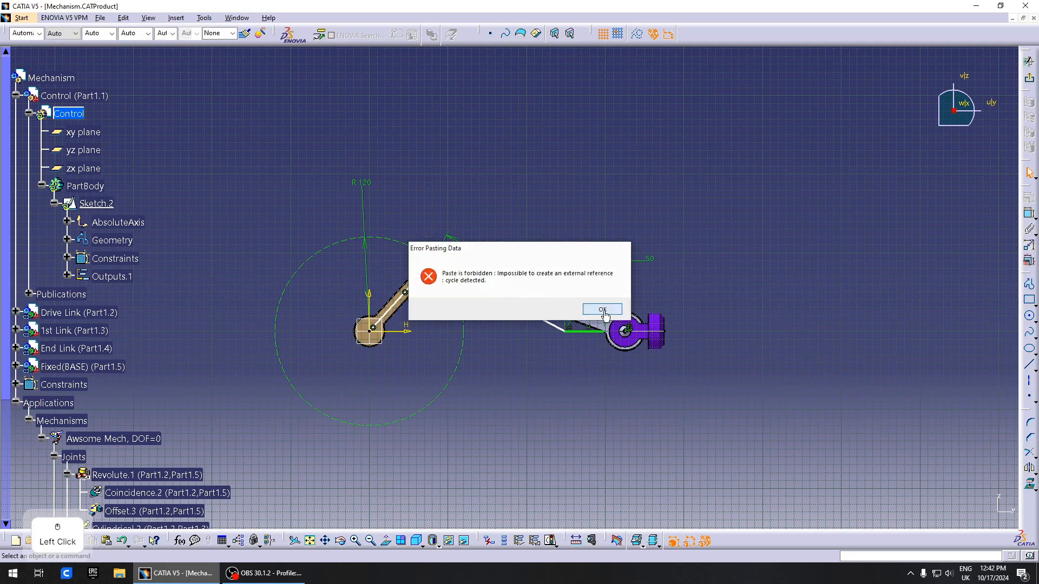
pyautogui.click(603, 311)
pyautogui.moveTo(466, 309)
pyautogui.mouseDown(button='middle')
pyautogui.moveTo(467, 320)
pyautogui.moveTo(478, 304)
pyautogui.mouseUp(button='middle')
pyautogui.click(557, 373)
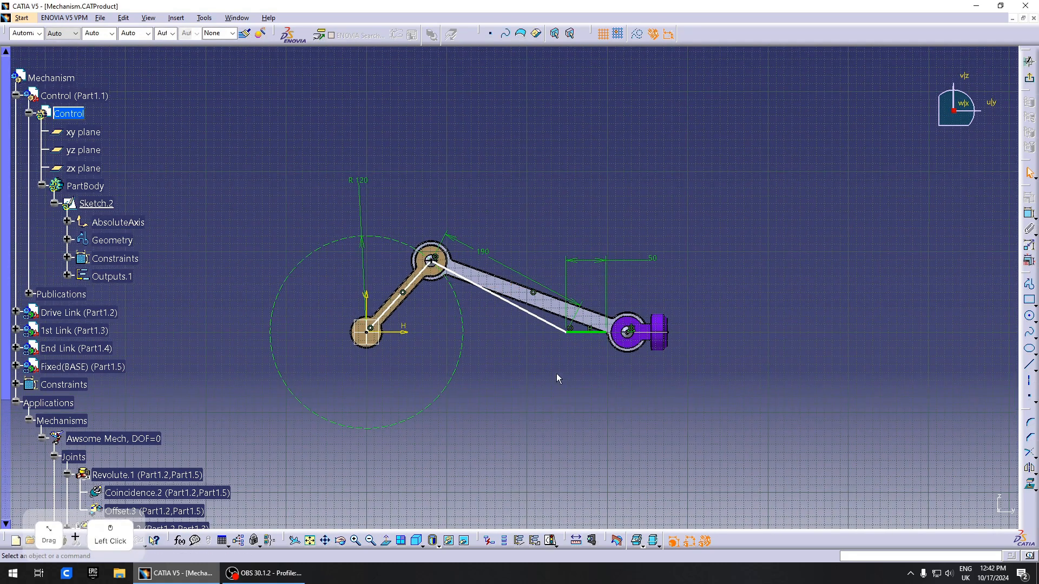
# Move the 1st Link's control line within Sketch.2 so that the drive link's control line stands steeper.
pyautogui.click(418, 268)
pyautogui.click(381, 260)
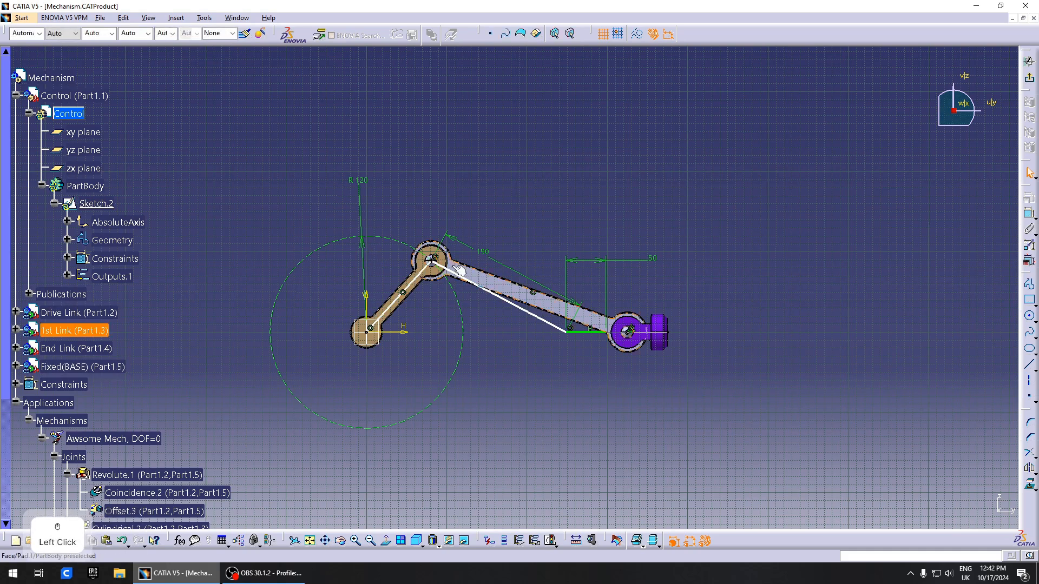
pyautogui.moveTo(459, 276)
pyautogui.mouseDown()
pyautogui.moveTo(465, 294)
pyautogui.moveTo(400, 240)
pyautogui.moveTo(309, 401)
pyautogui.moveTo(498, 432)
pyautogui.moveTo(406, 186)
pyautogui.moveTo(295, 439)
pyautogui.moveTo(536, 294)
pyautogui.moveTo(473, 242)
pyautogui.moveTo(454, 239)
pyautogui.mouseUp()
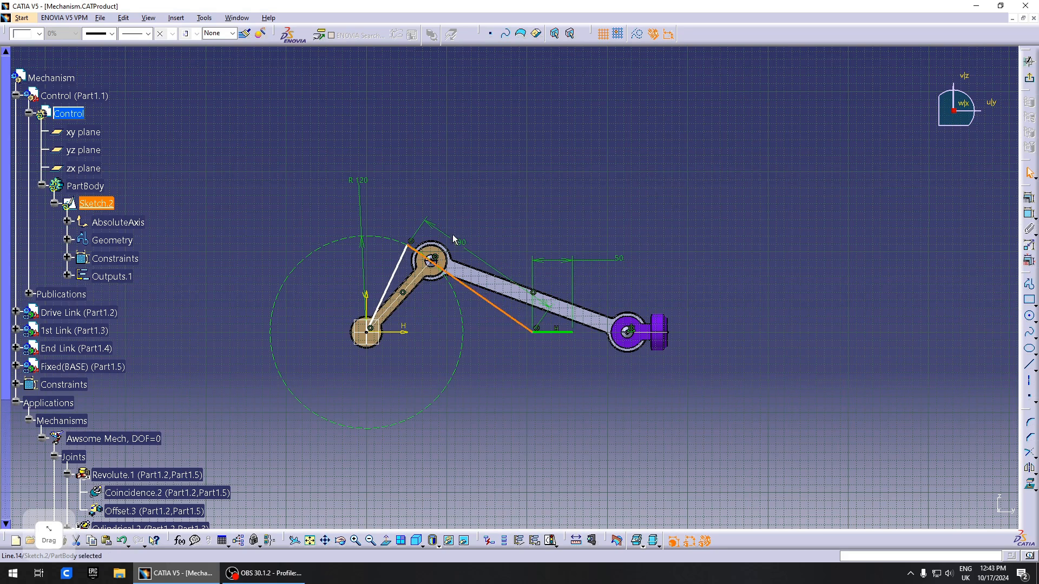
# Set the length of the piston's horizontal control line to 80 mm and exit the sketch.
pyautogui.doubleClick(621, 260)
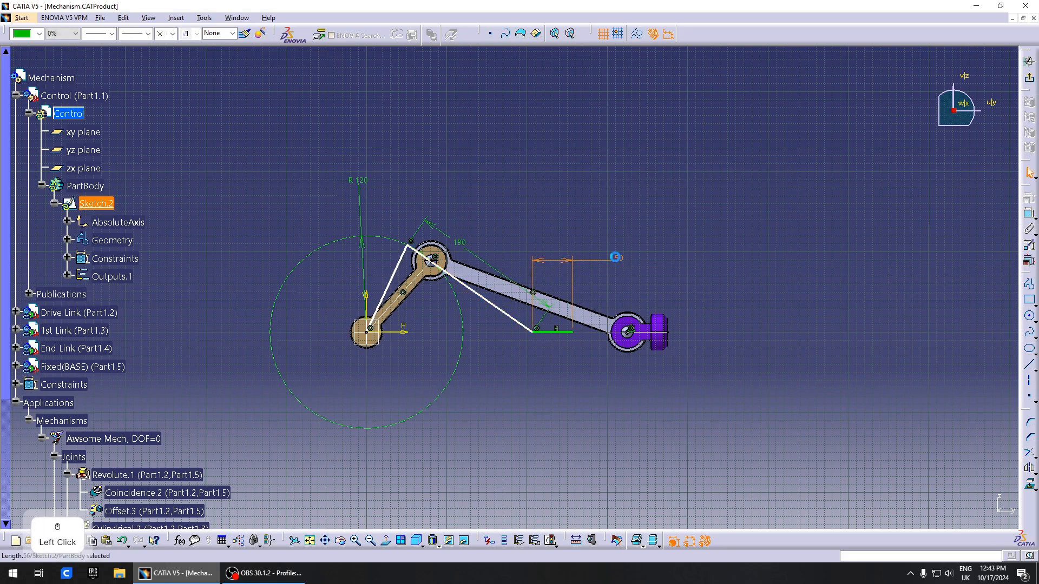
pyautogui.write('80')
pyautogui.press('Return')
pyautogui.click(832, 336)
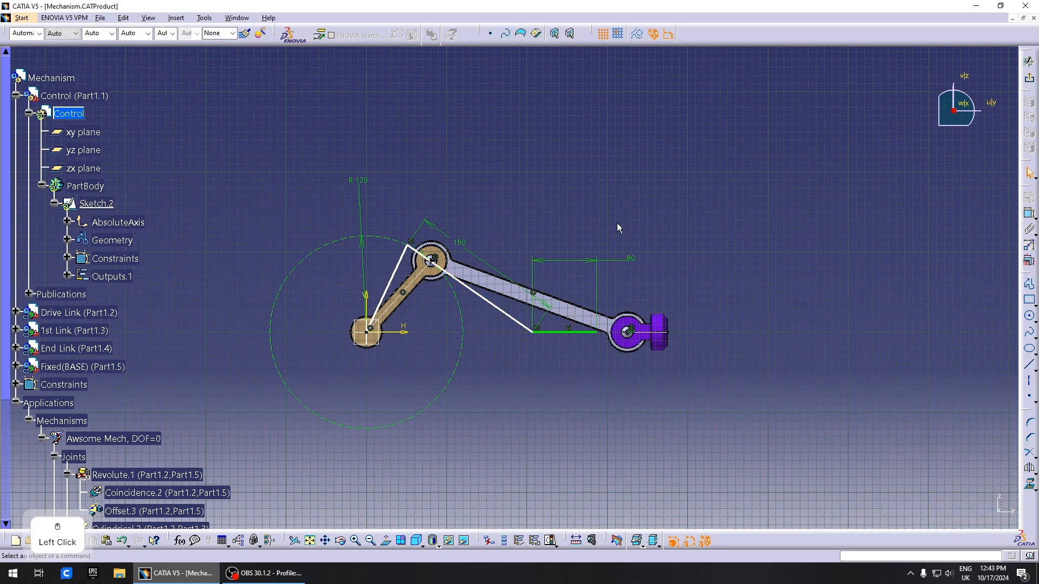
pyautogui.click(1030, 81)
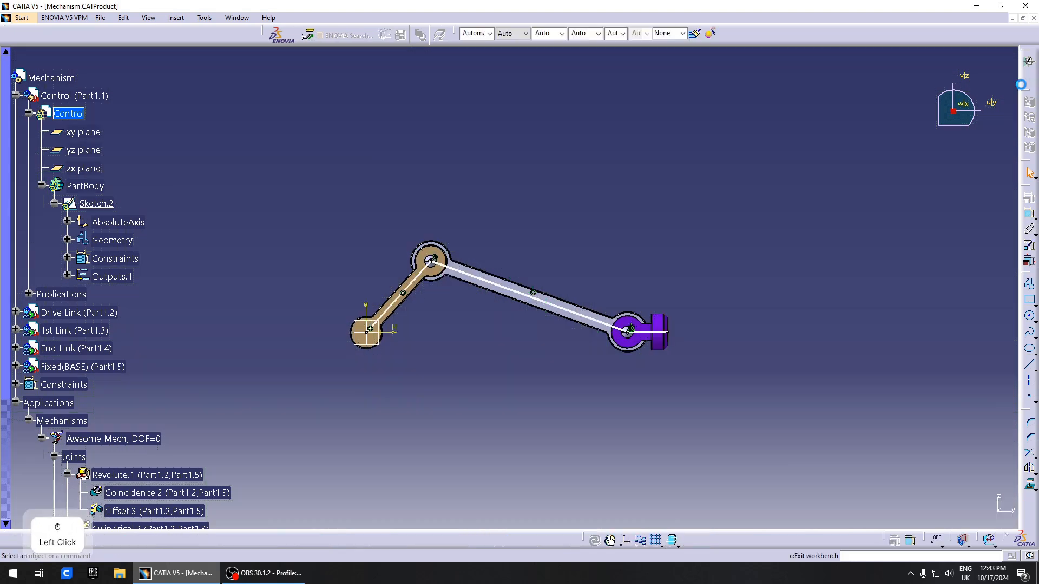
# Activate the Drive Link part and synchronize all of its external links.
pyautogui.doubleClick(79, 313)
pyautogui.click(16, 312)
pyautogui.click(73, 331)
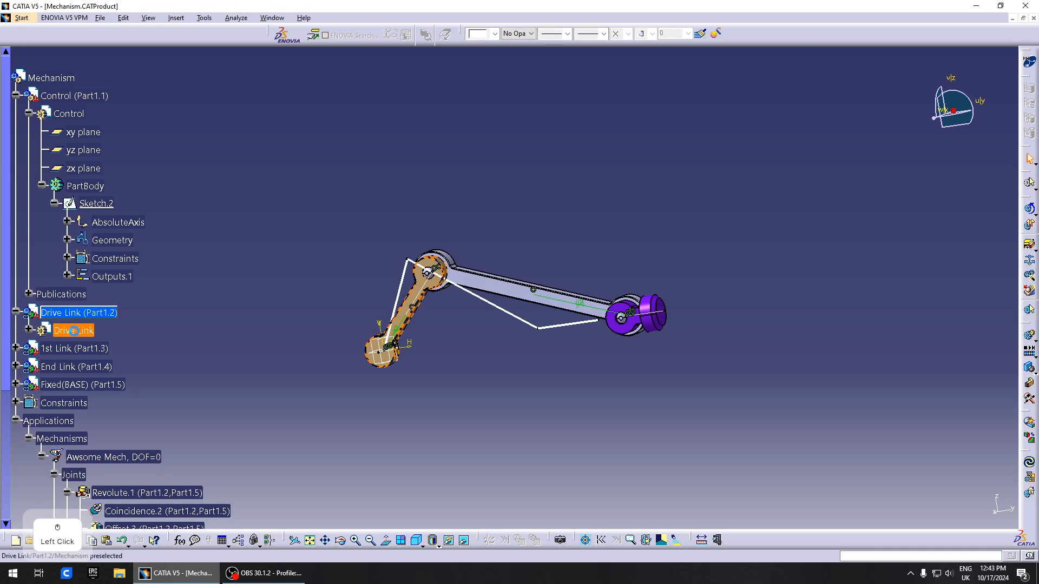
pyautogui.doubleClick(74, 331)
pyautogui.rightClick(74, 330)
pyautogui.moveTo(152, 547)
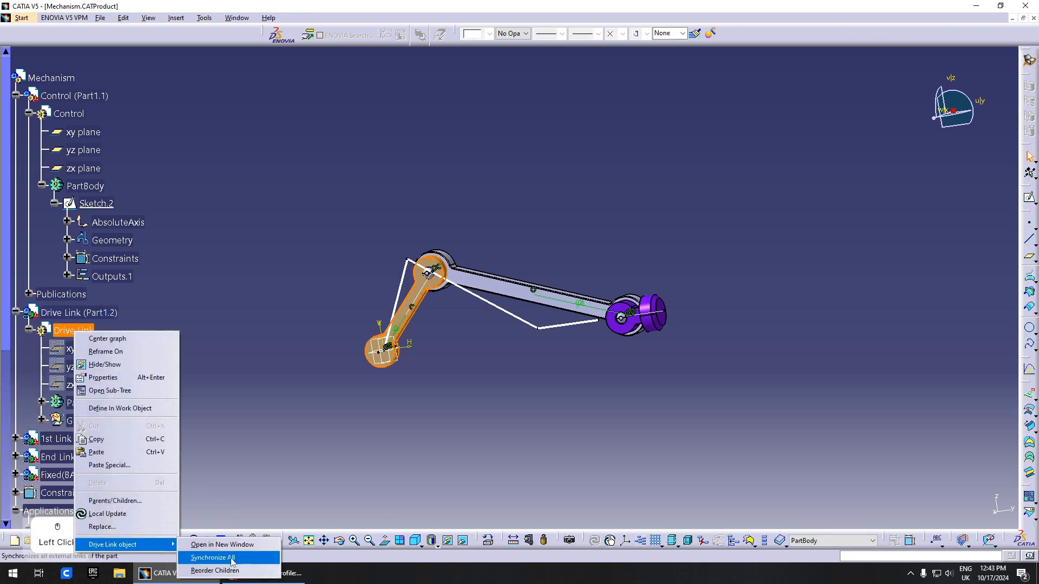
pyautogui.click(212, 558)
# Activate the 1st Link part and synchronize all of its external links.
pyautogui.click(73, 439)
pyautogui.click(15, 439)
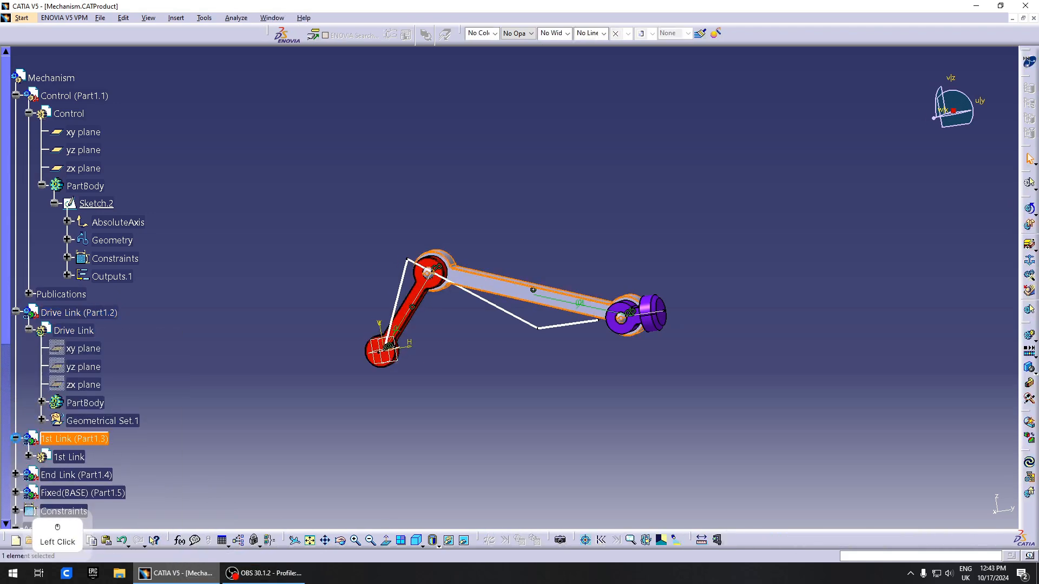
pyautogui.doubleClick(78, 457)
pyautogui.rightClick(74, 409)
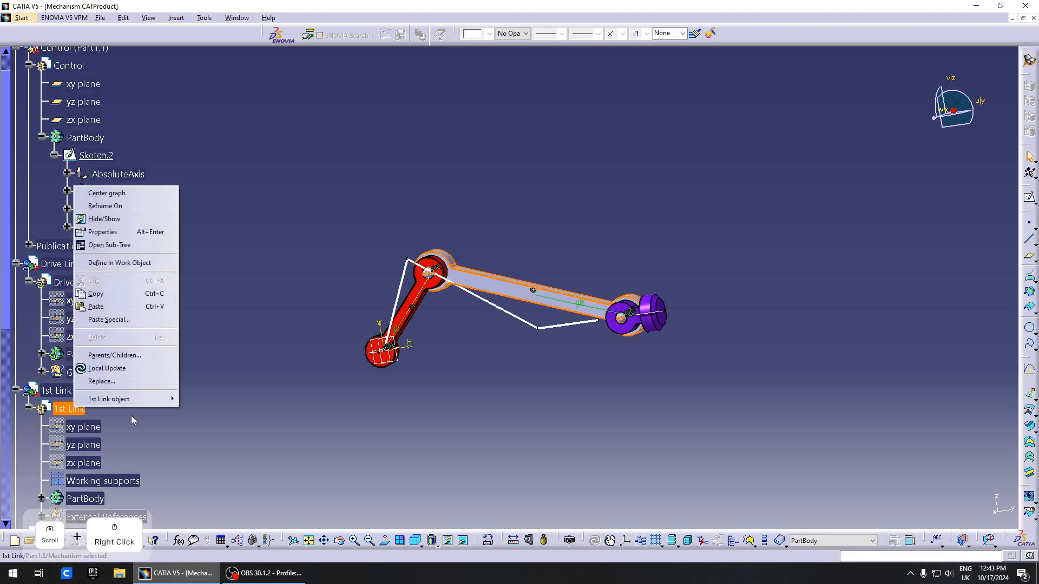
pyautogui.moveTo(152, 400)
pyautogui.click(212, 411)
# Expand the End Link component and synchronize all external links of its part.
pyautogui.doubleClick(75, 390)
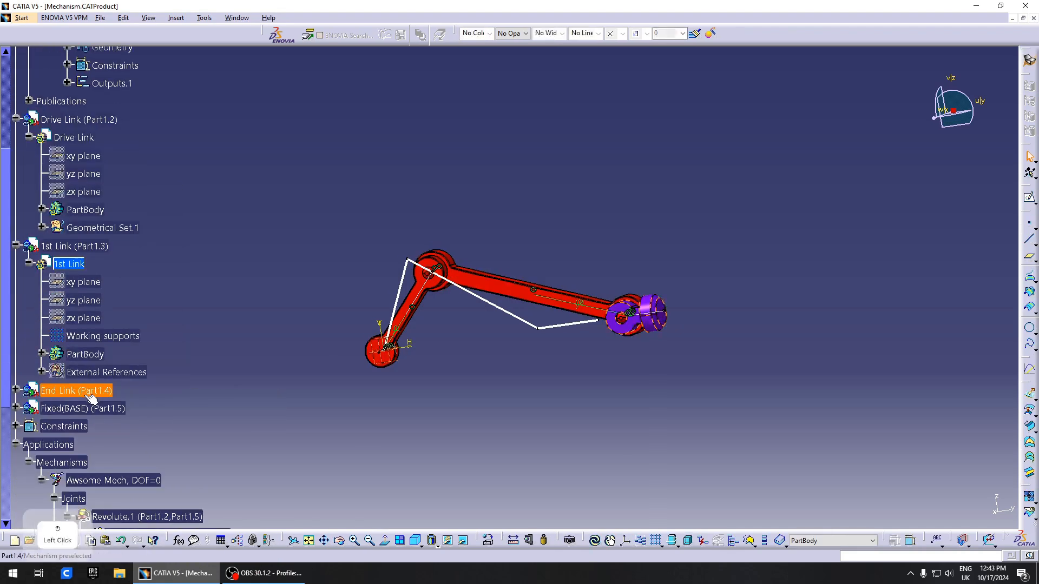
pyautogui.rightClick(74, 409)
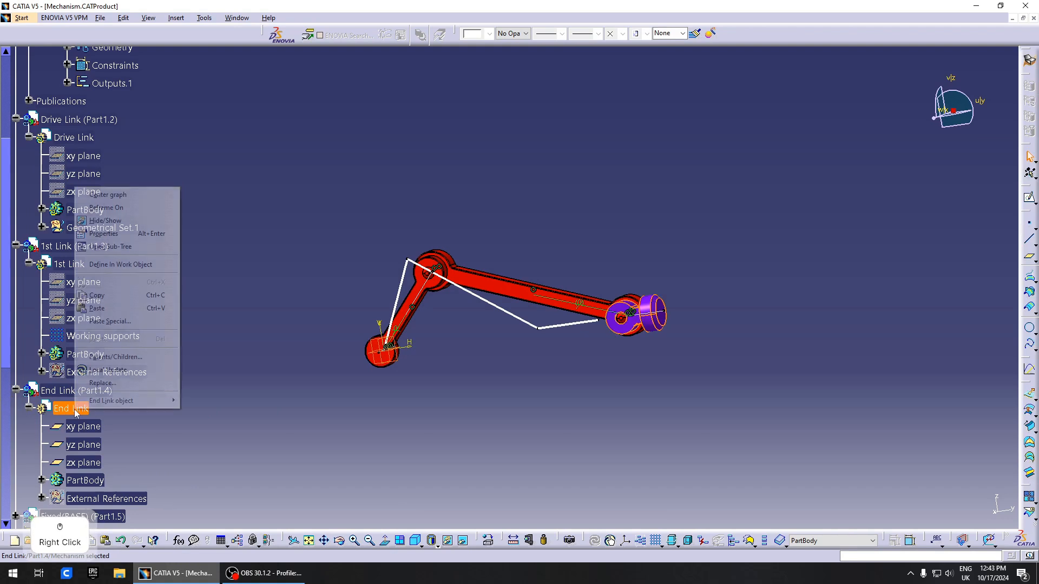
pyautogui.click(241, 414)
# Activate the Fixed(BASE) part and synchronize all of its external links.
pyautogui.scroll(-3, 106, 374)
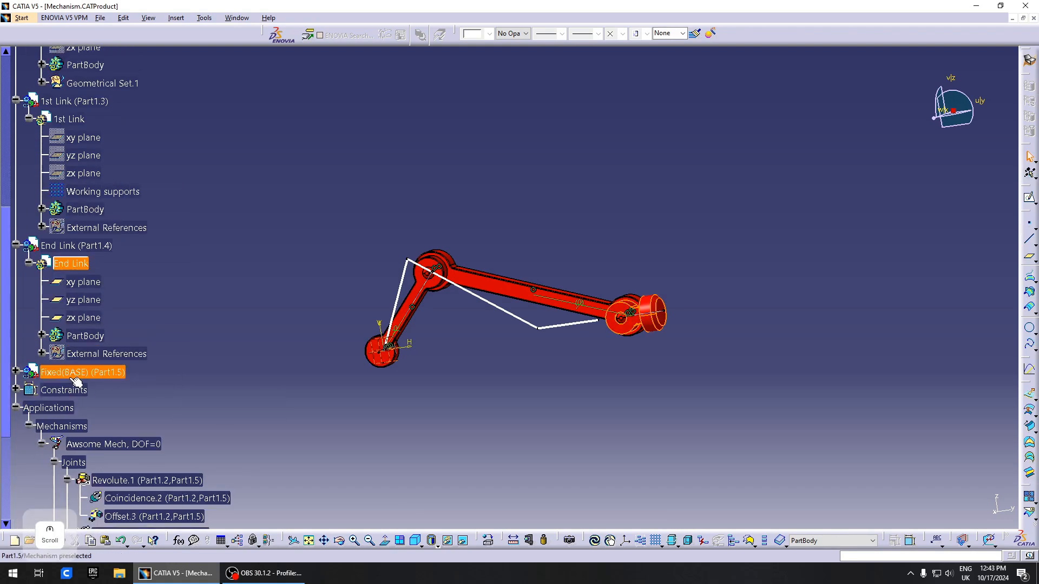
pyautogui.doubleClick(76, 374)
pyautogui.click(76, 342)
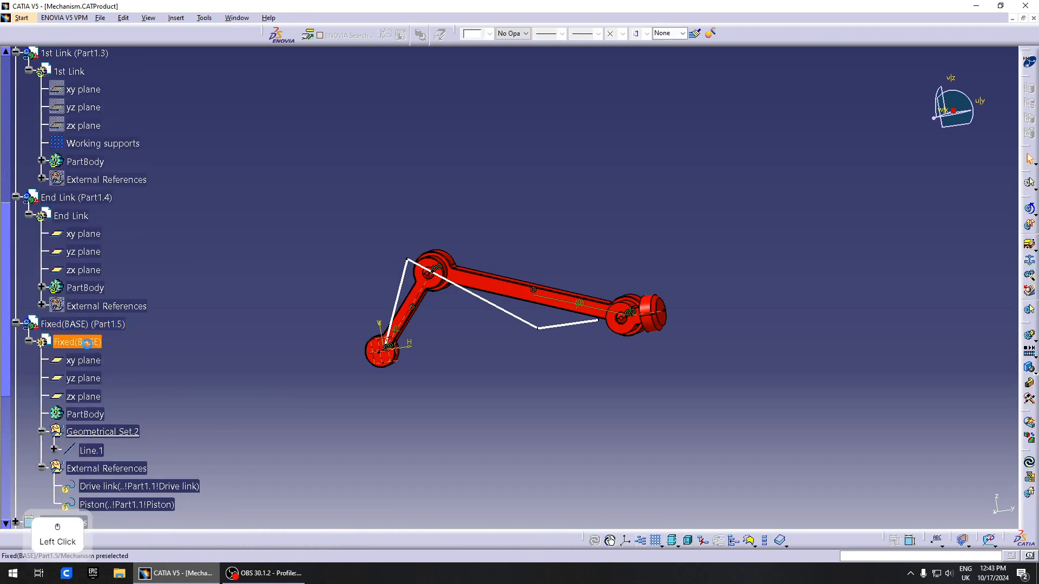
pyautogui.rightClick(81, 342)
pyautogui.moveTo(163, 335)
pyautogui.click(241, 351)
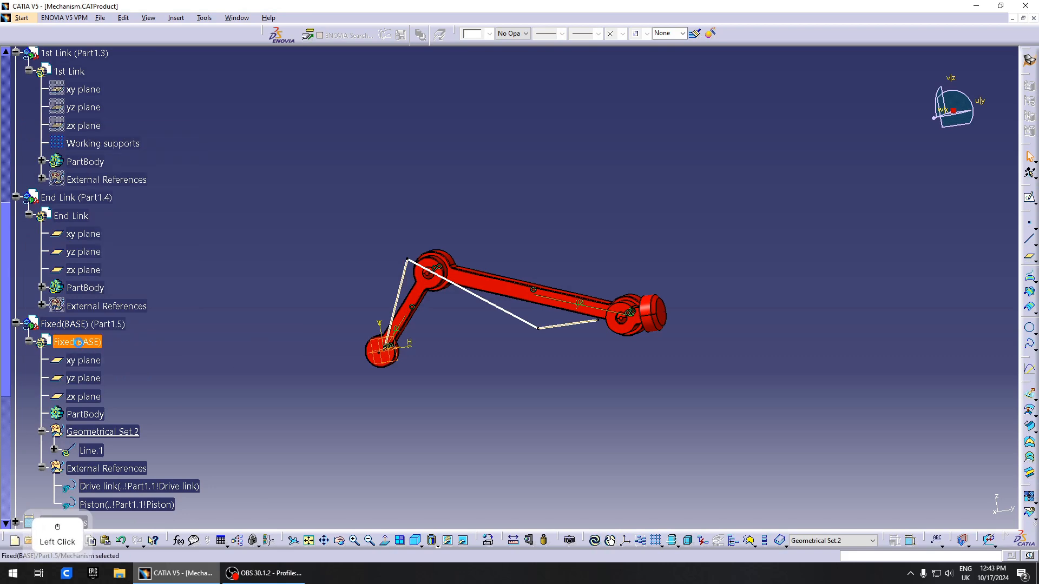
# Update the End Link, 1st Link and Drive Link parts so they follow the changed control sketch.
pyautogui.doubleClick(71, 216)
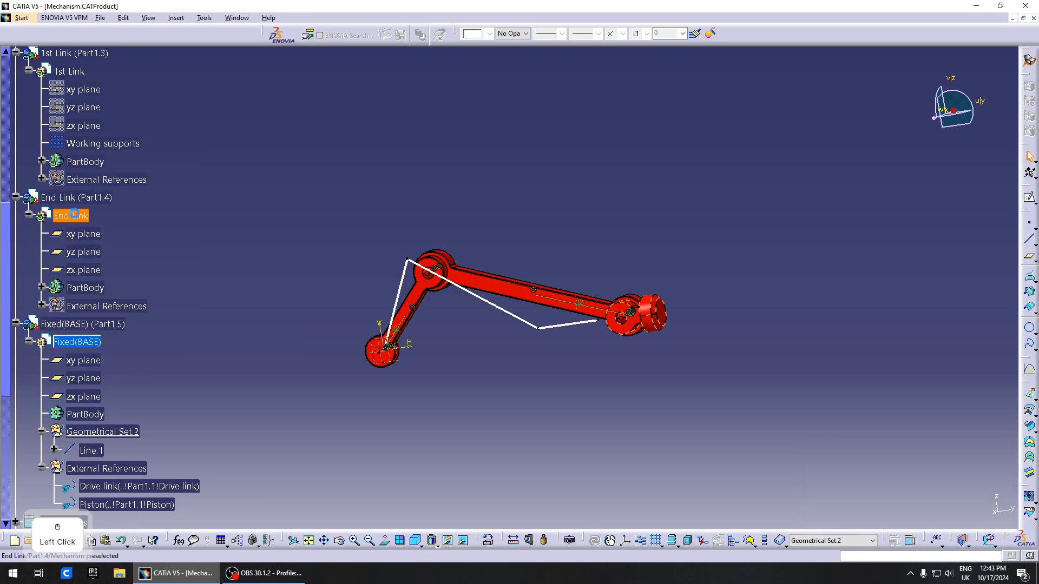
pyautogui.doubleClick(84, 67)
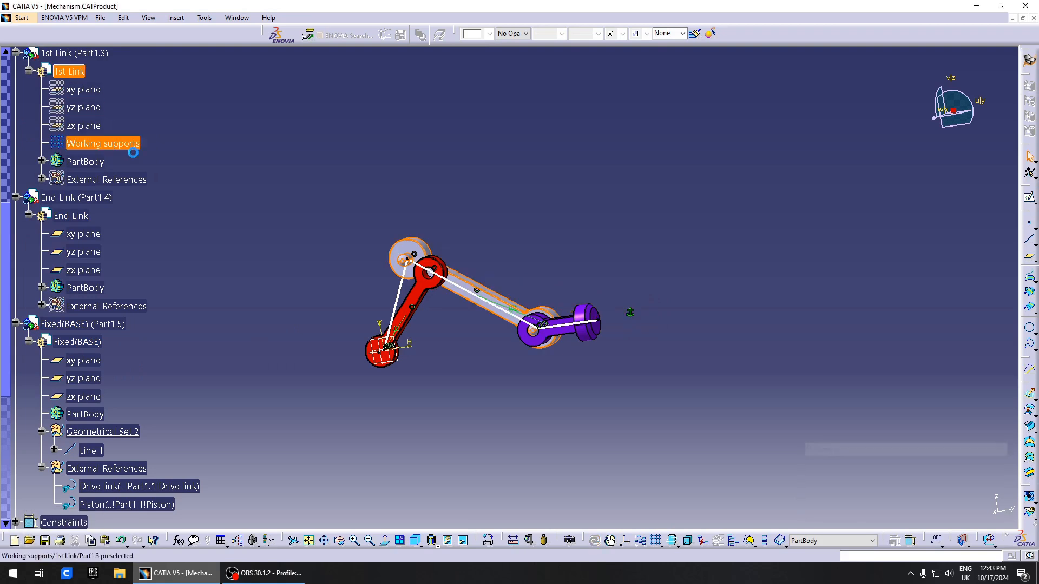
pyautogui.scroll(4, 86, 141)
pyautogui.doubleClick(86, 140)
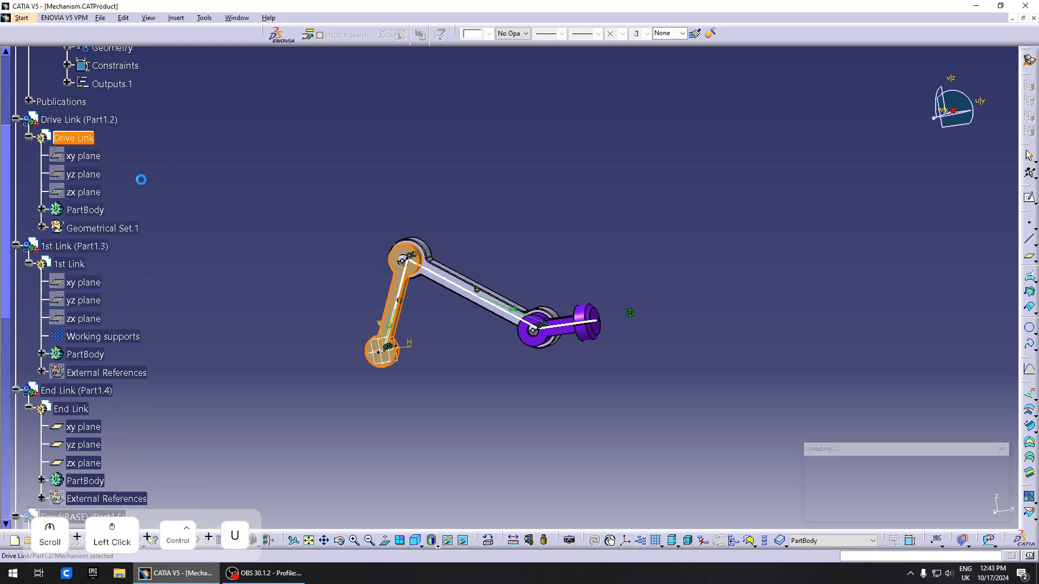
pyautogui.scroll(4, 106, 164)
# Collapse the Control, Drive Link, 1st Link and End Link branches of the specification tree.
pyautogui.moveTo(514, 399); pyautogui.dragTo(553, 340, button='middle')
pyautogui.click(17, 96)
pyautogui.click(16, 113)
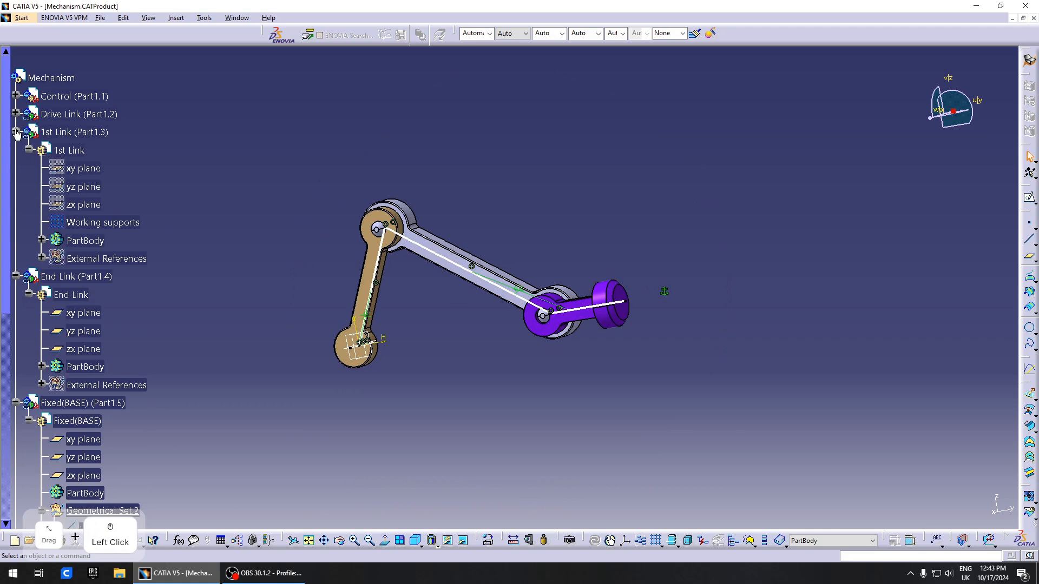
pyautogui.click(16, 132)
pyautogui.click(16, 150)
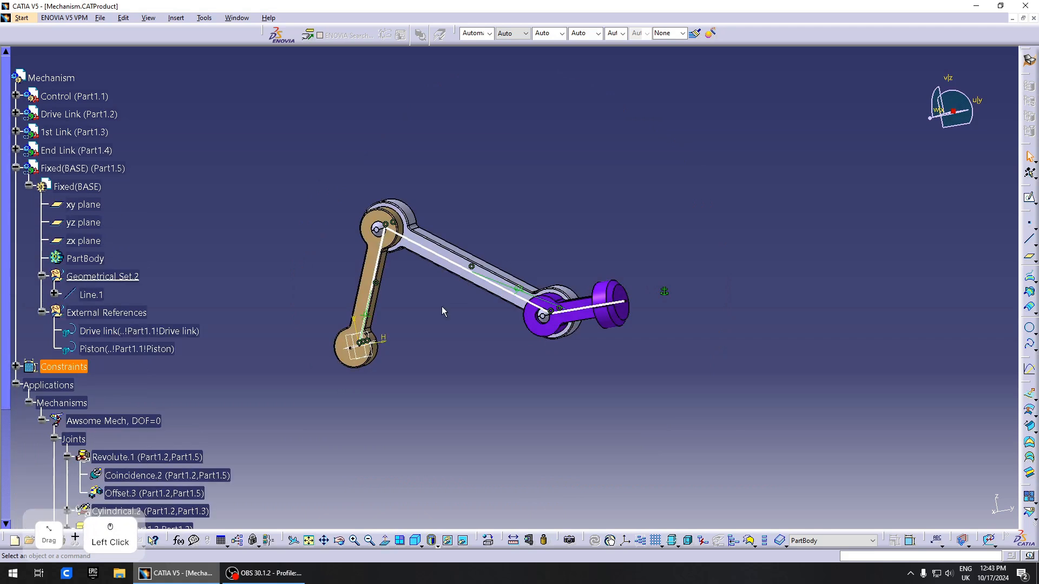
pyautogui.moveTo(367, 313); pyautogui.dragTo(174, 381, button='middle')
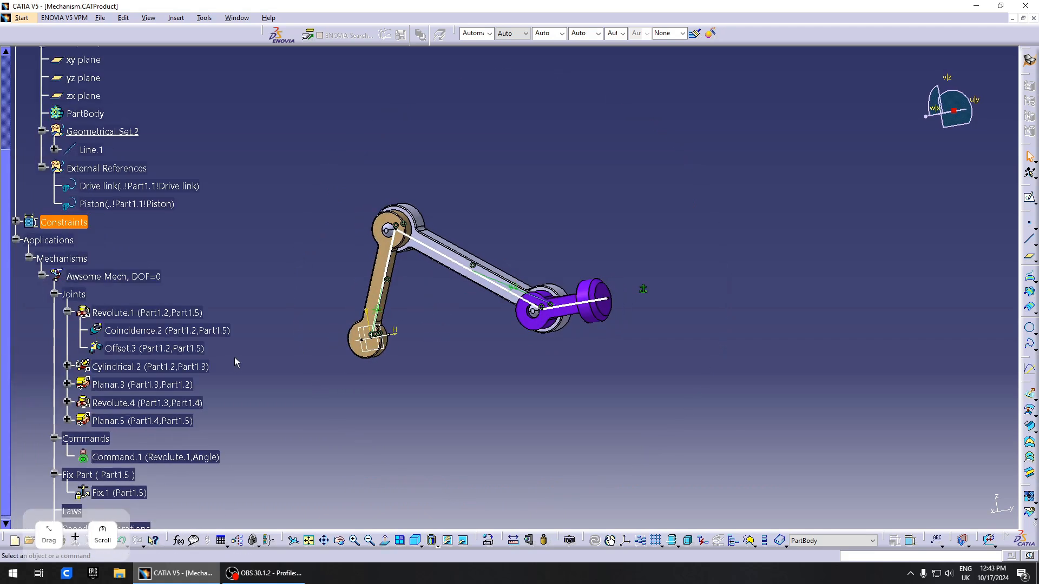
pyautogui.moveTo(431, 367); pyautogui.dragTo(467, 376, button='middle')
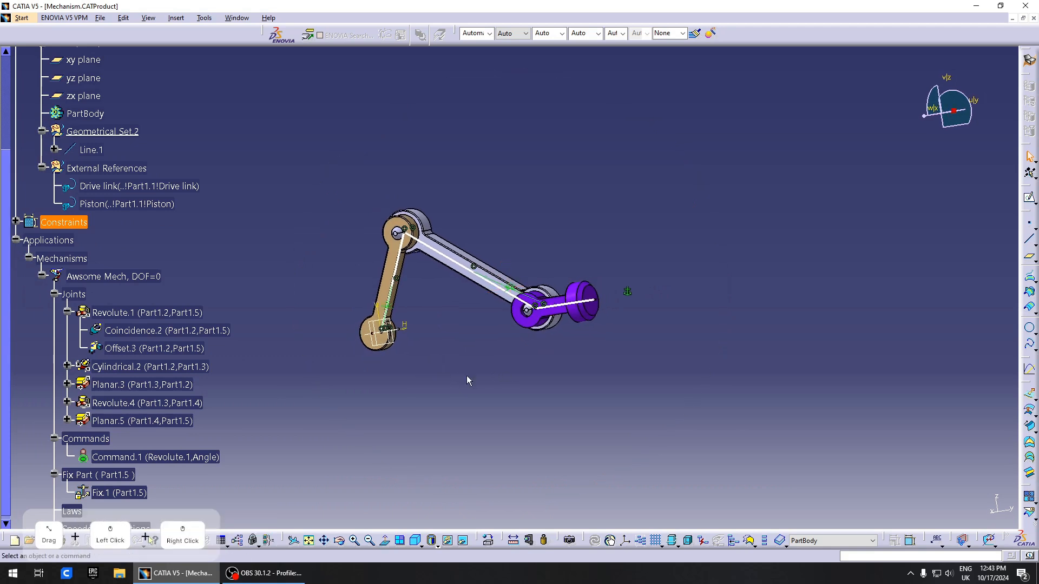
# Return to the kinematics workbench and create a simulation of the Awsome Mech mechanism.
pyautogui.scroll(-5, 215, 303)
pyautogui.doubleClick(103, 336)
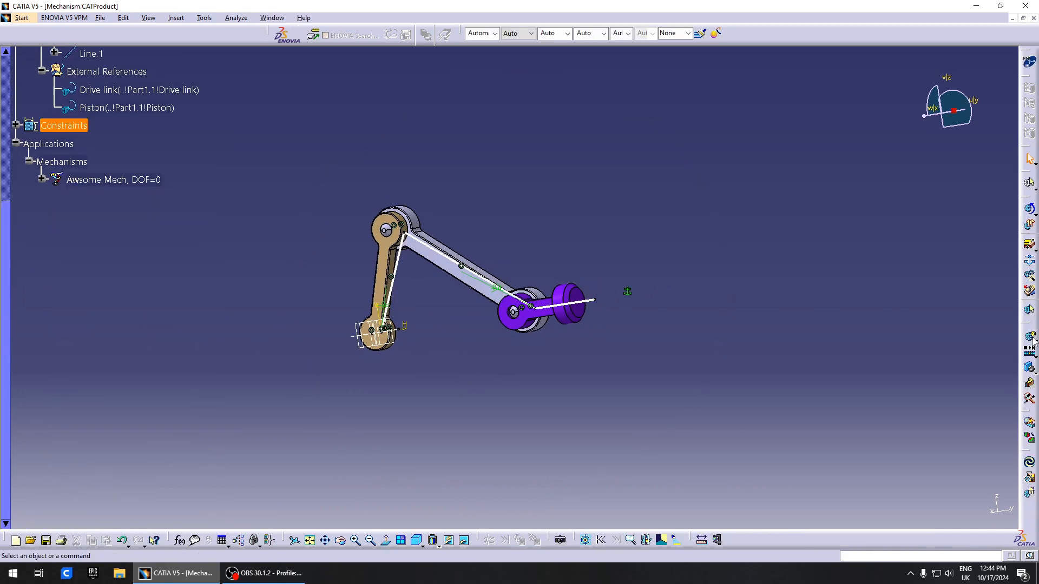
pyautogui.click(1033, 341)
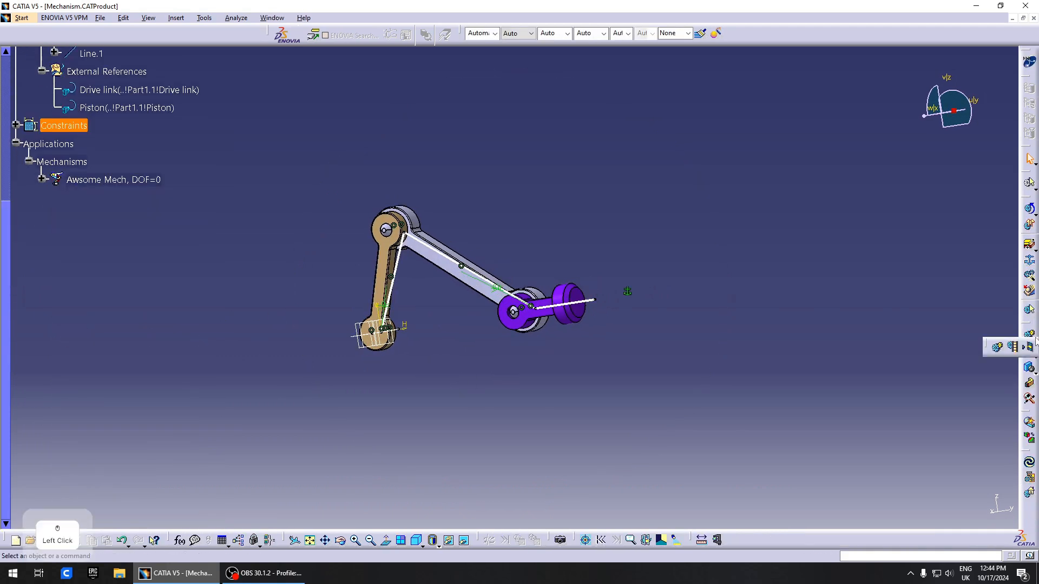
pyautogui.click(996, 349)
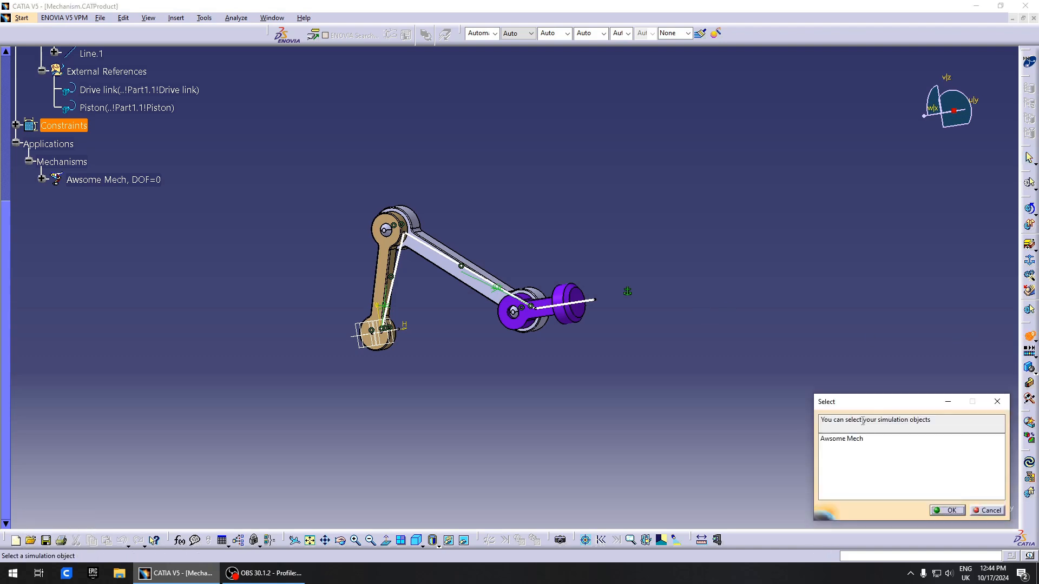
pyautogui.click(866, 439)
pyautogui.click(948, 511)
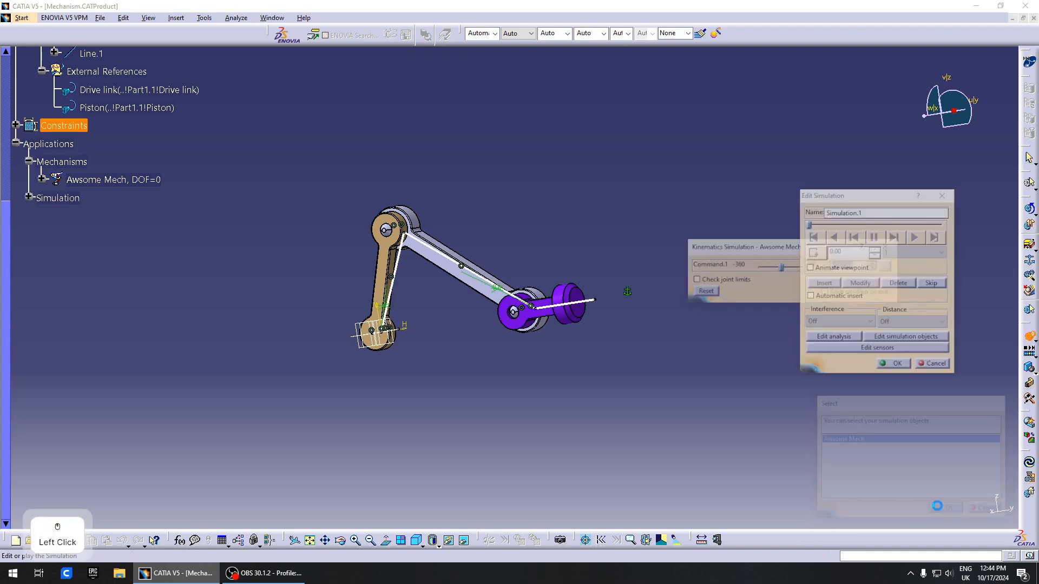
# Arrange the simulation dialogs clear of the model and insert simulation positions with Command.1 at -360 and 360.
pyautogui.moveTo(798, 239); pyautogui.dragTo(624, 355)
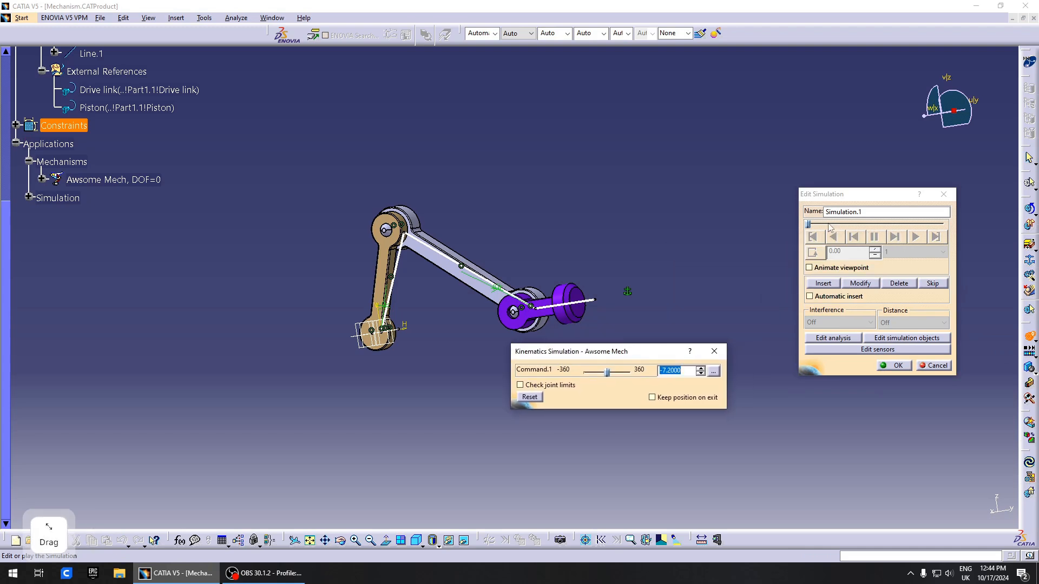
pyautogui.moveTo(855, 194); pyautogui.dragTo(854, 240)
pyautogui.moveTo(568, 352); pyautogui.dragTo(538, 418)
pyautogui.click(823, 330)
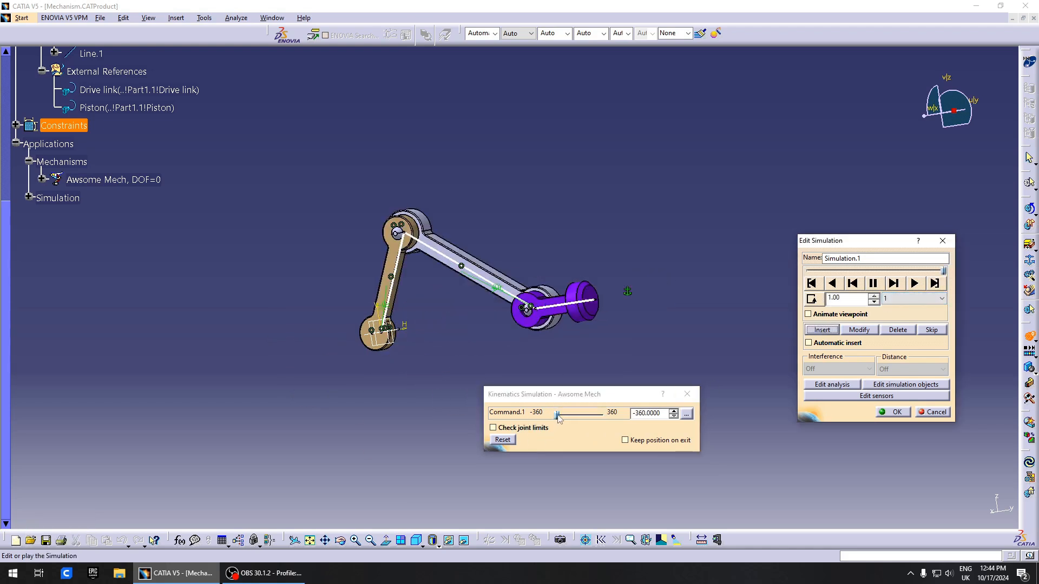
pyautogui.moveTo(559, 418); pyautogui.dragTo(605, 415)
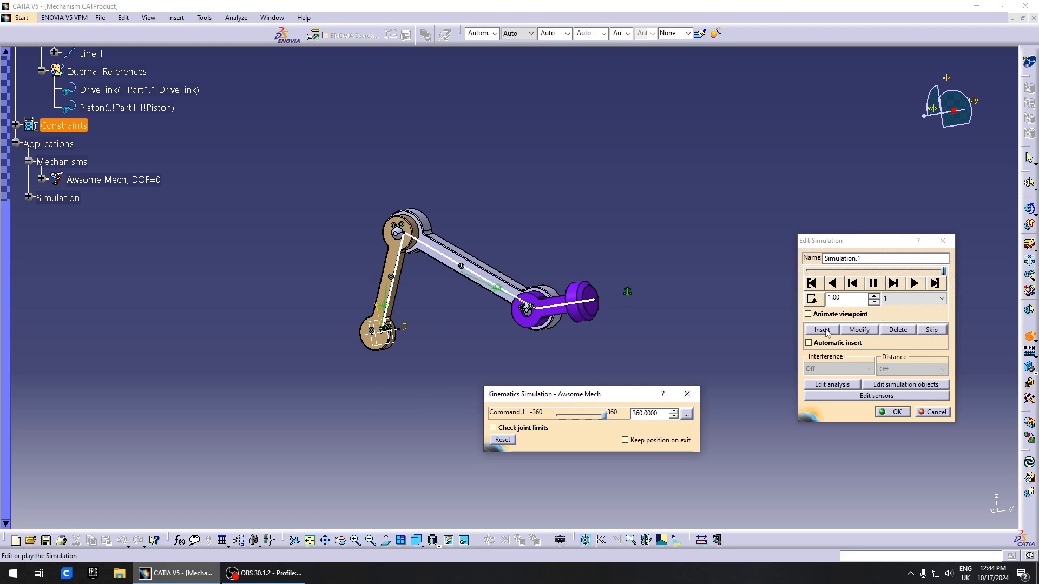
pyautogui.click(823, 330)
# Set the simulation's interpolation step to 0.01, play it through and return it to the start.
pyautogui.click(899, 300)
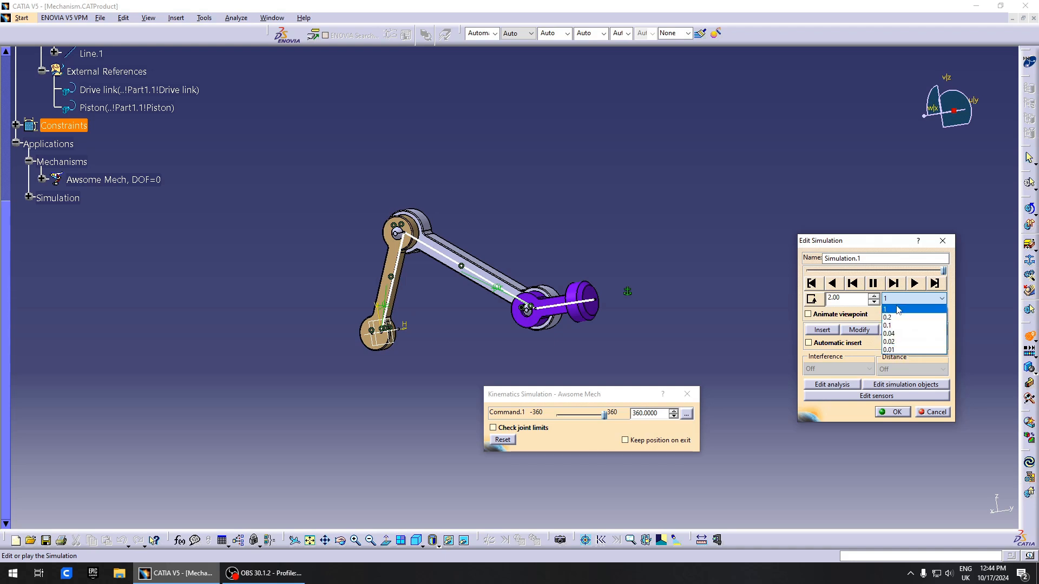
pyautogui.click(901, 351)
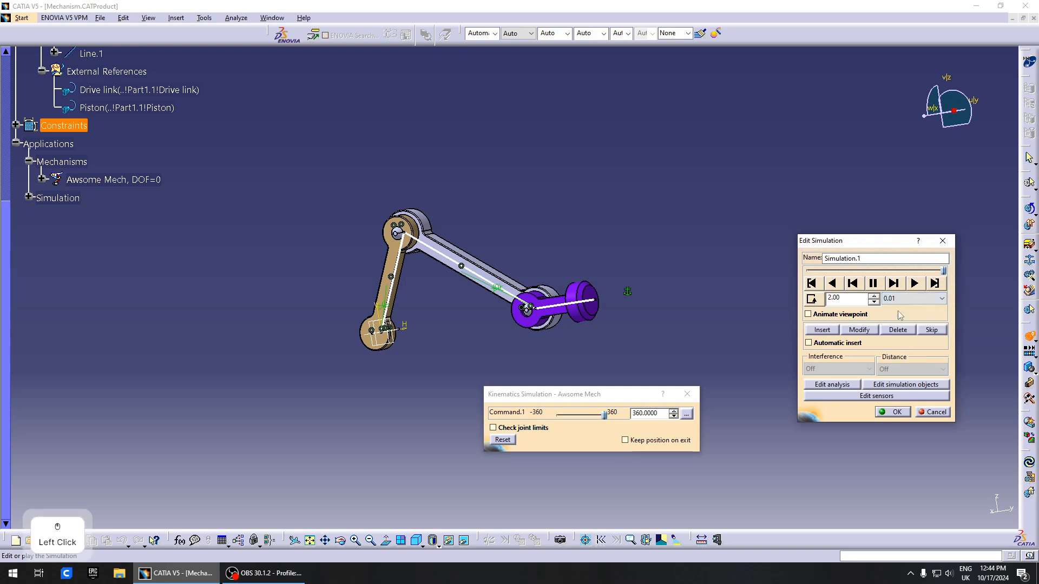
pyautogui.click(920, 284)
pyautogui.click(849, 284)
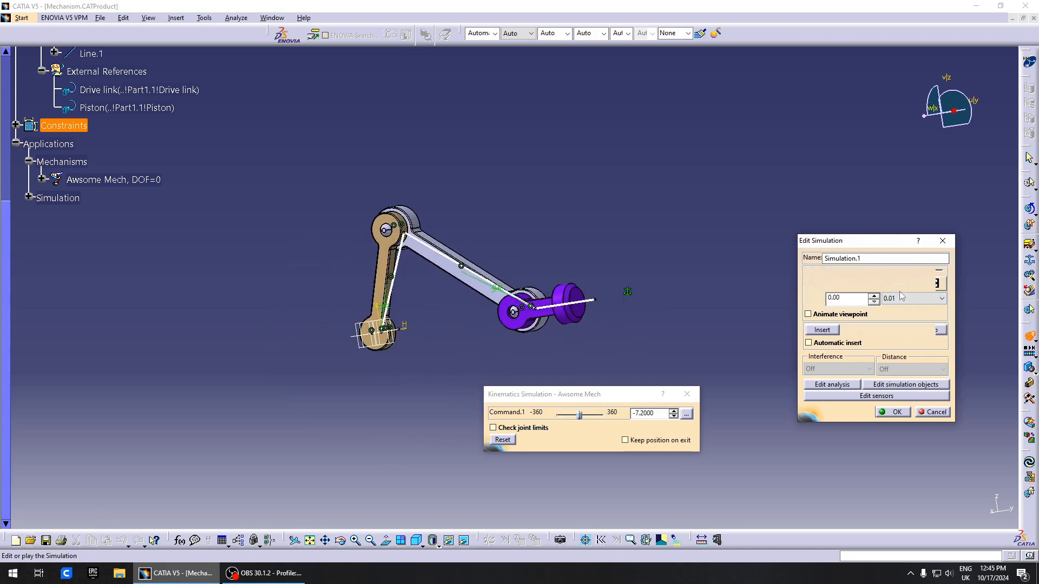
# Accept the simulation and compile Simulation.1 into a replay with a time step of 0.01.
pyautogui.click(893, 412)
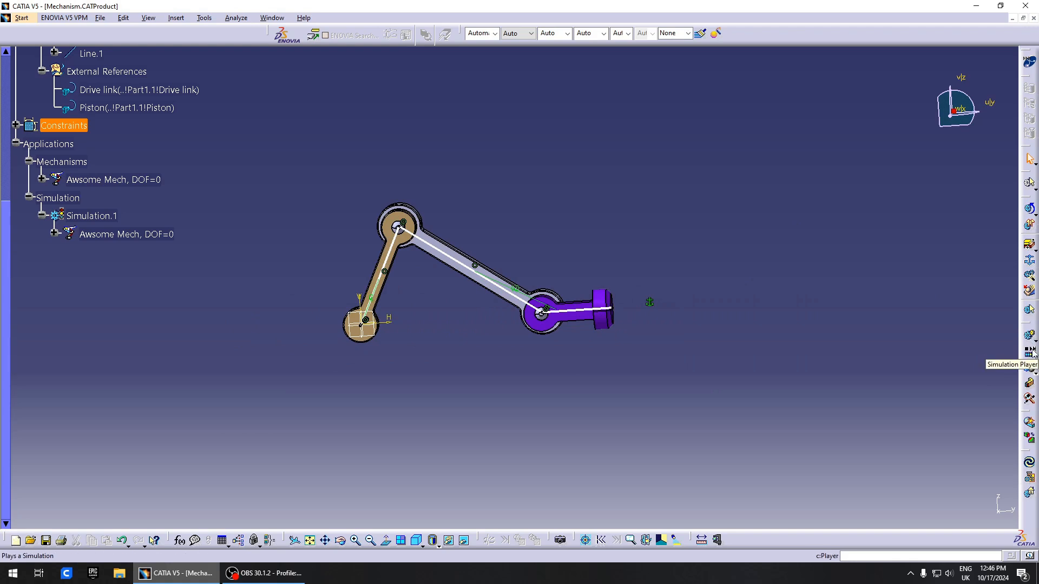
pyautogui.click(1033, 342)
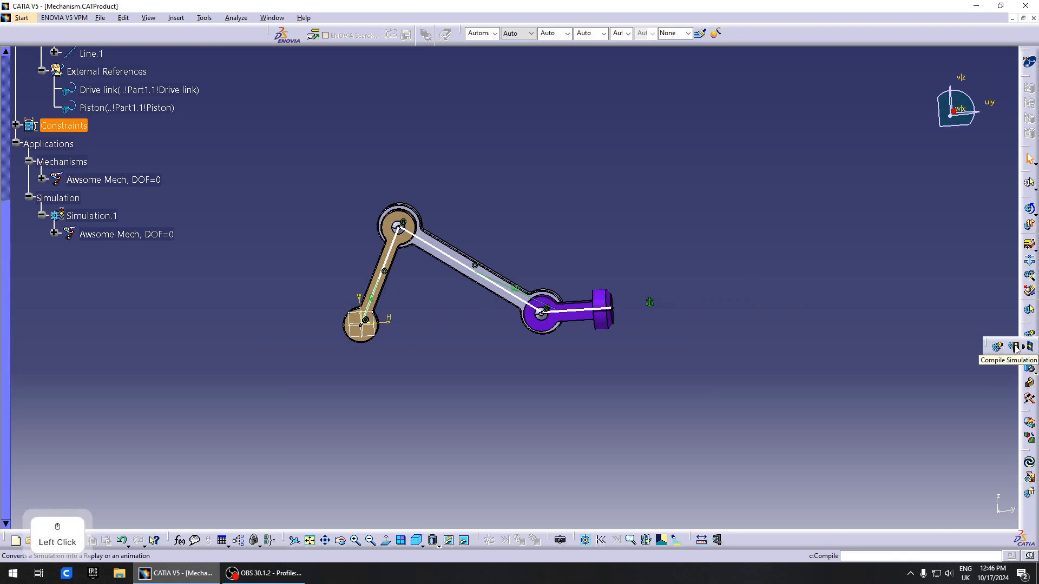
pyautogui.click(1014, 347)
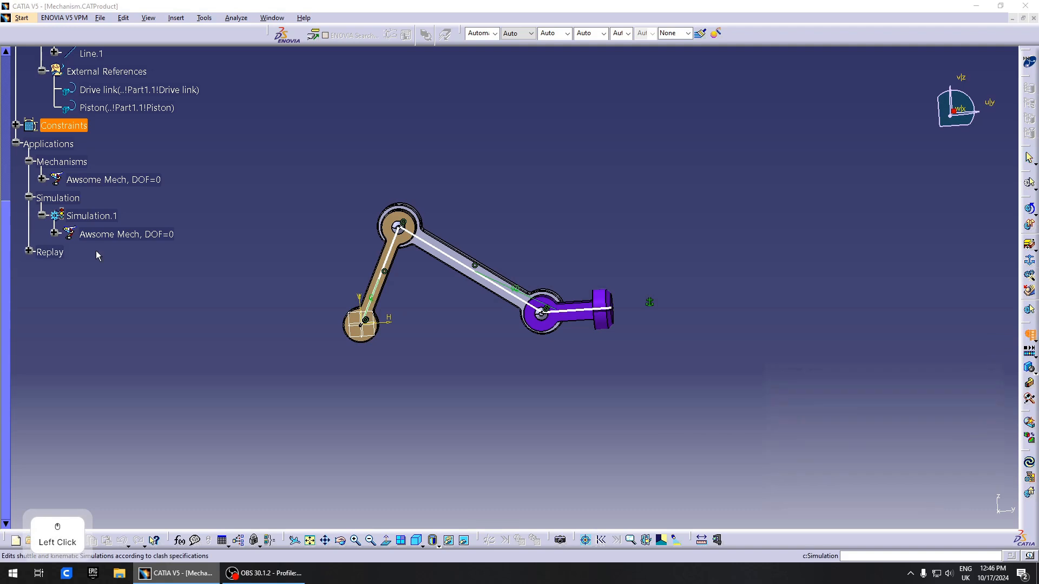
pyautogui.moveTo(844, 368); pyautogui.dragTo(765, 304)
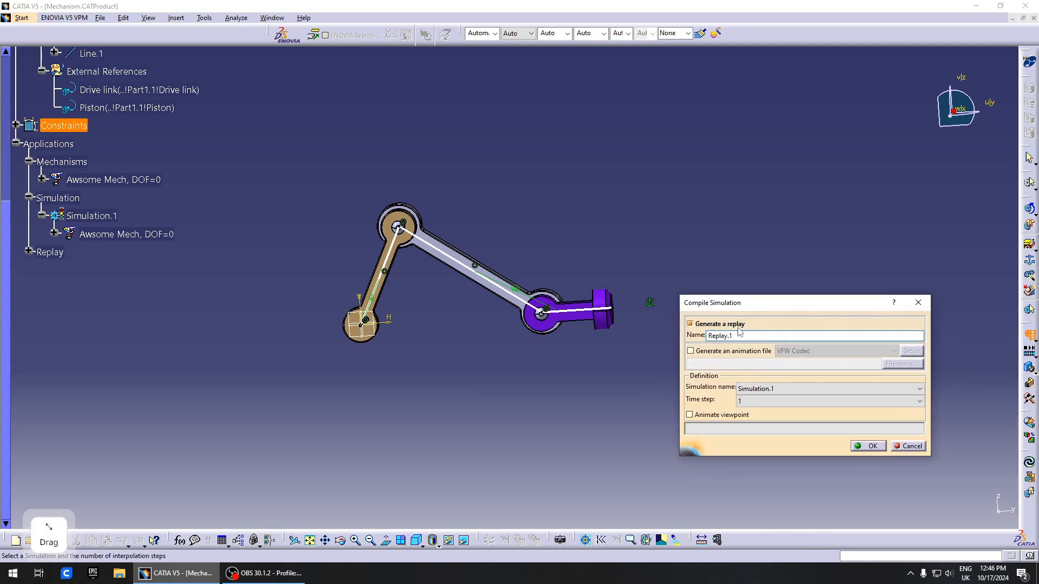
pyautogui.click(740, 335)
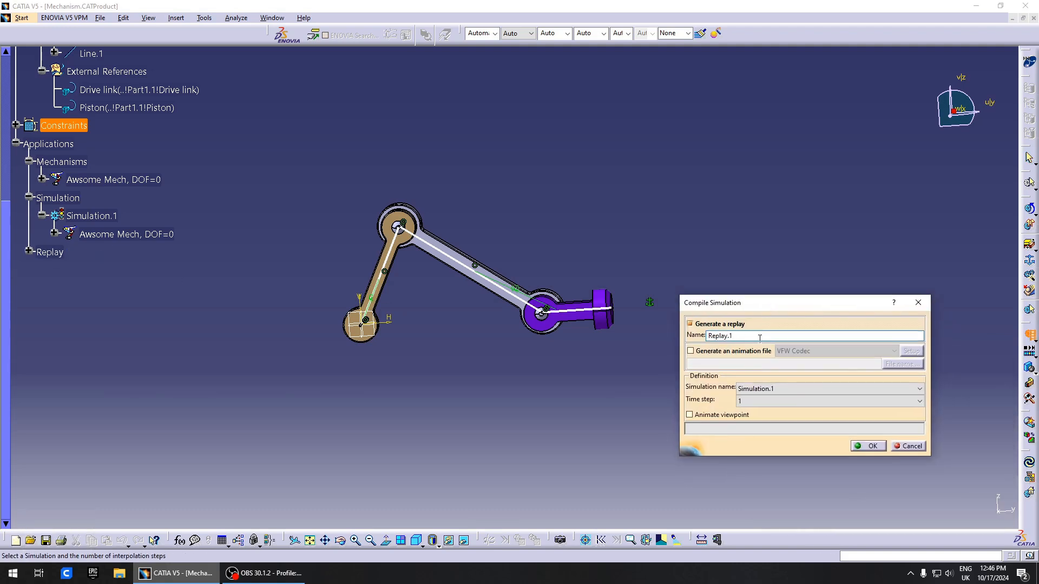
pyautogui.click(755, 401)
pyautogui.click(757, 453)
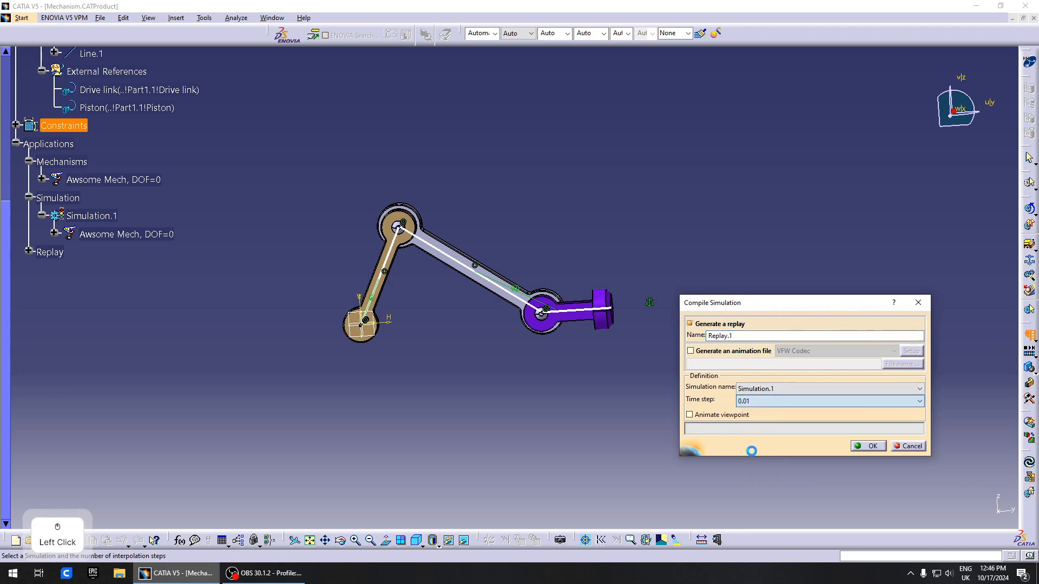
pyautogui.click(872, 446)
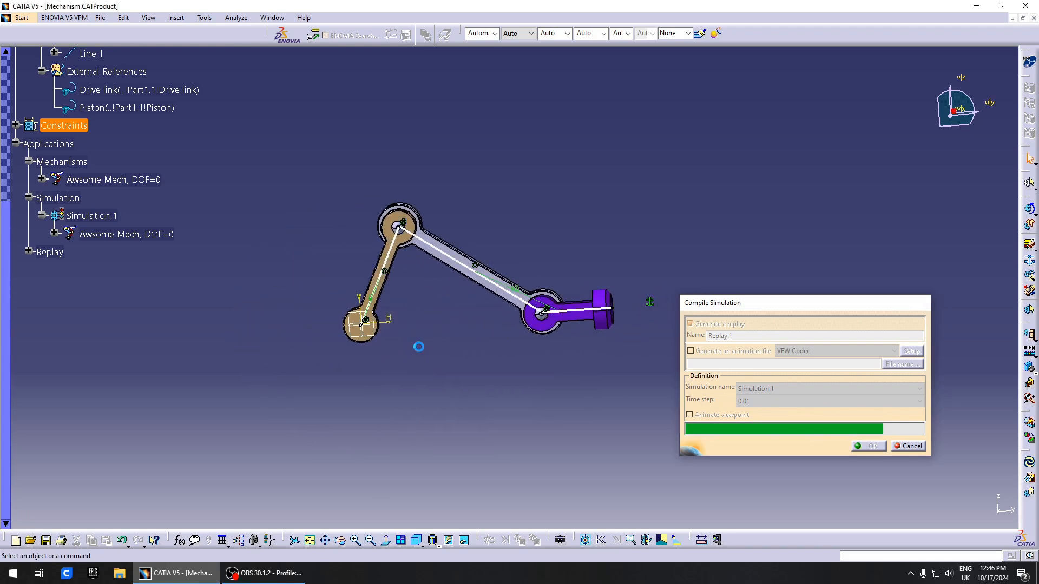
# Open the compiled replay from the specification tree, play it forward and backward, and close the player.
pyautogui.click(29, 251)
pyautogui.doubleClick(81, 270)
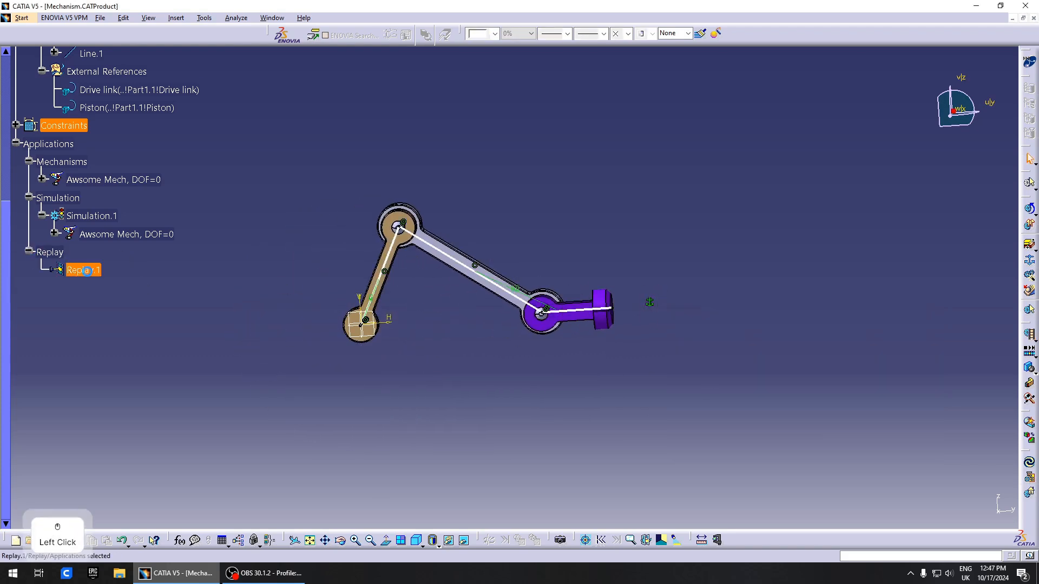
pyautogui.moveTo(923, 389); pyautogui.dragTo(821, 337)
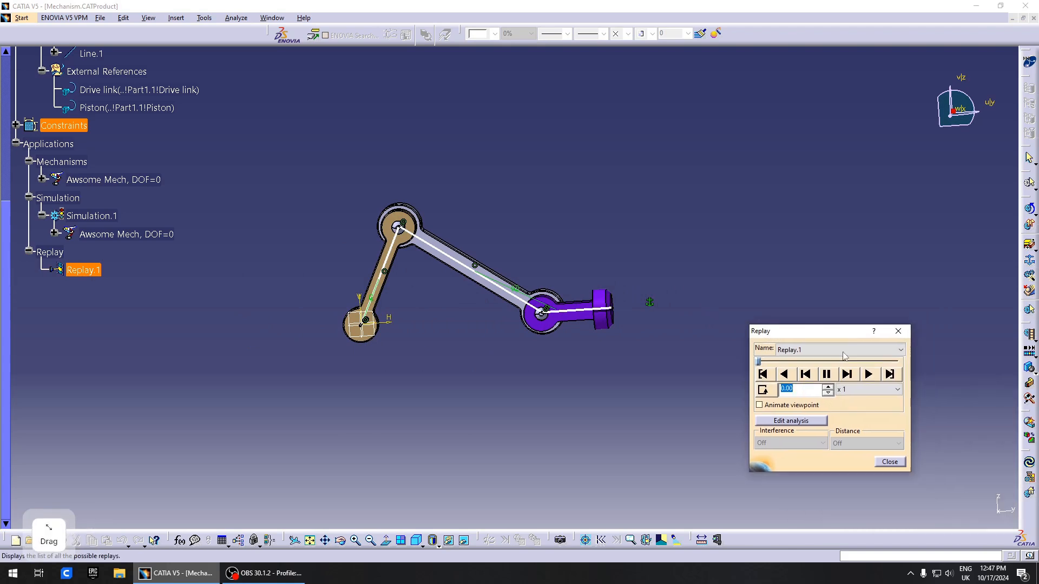
pyautogui.click(865, 374)
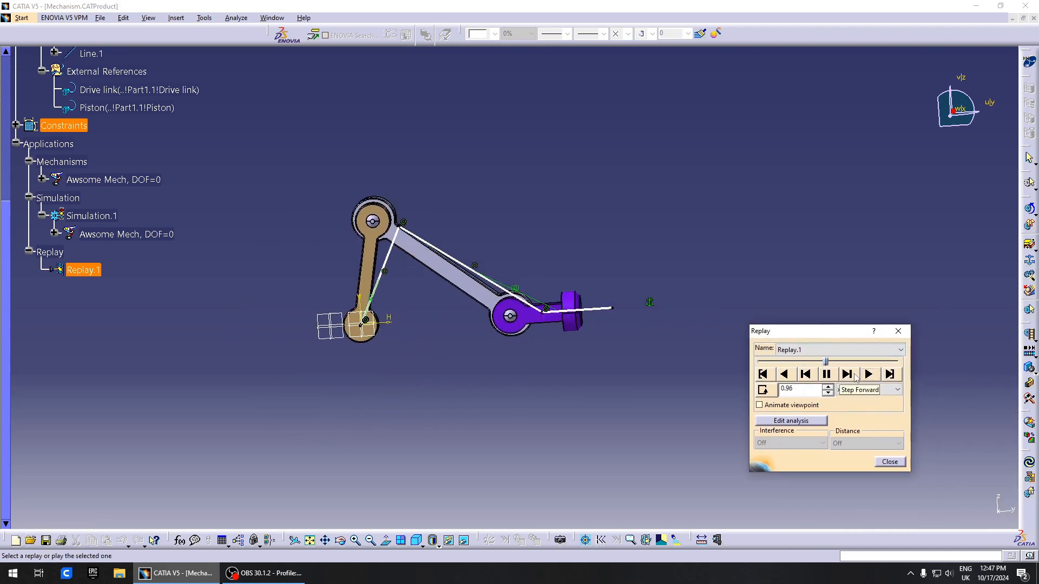
pyautogui.click(784, 374)
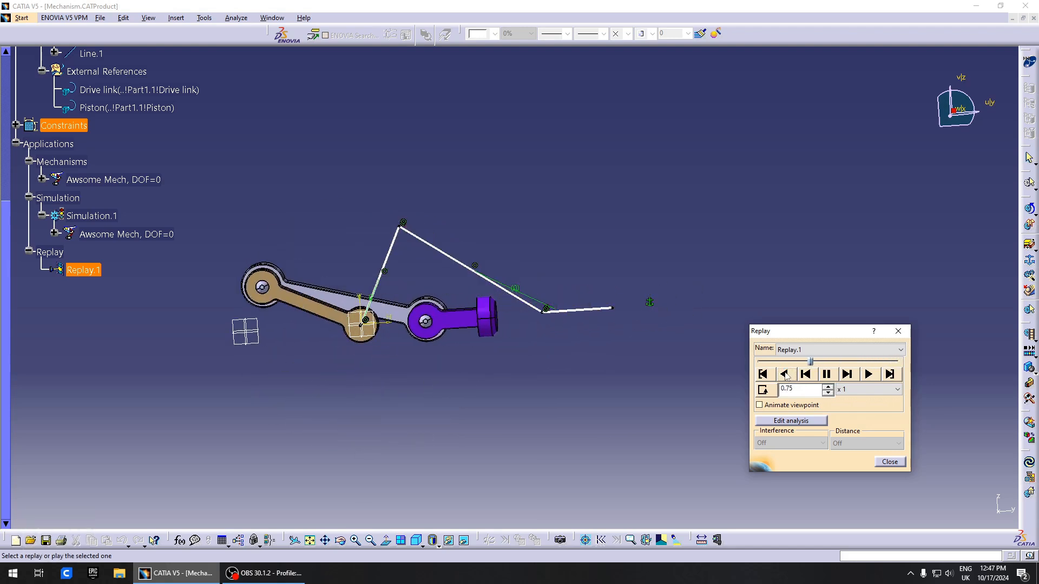
pyautogui.click(868, 375)
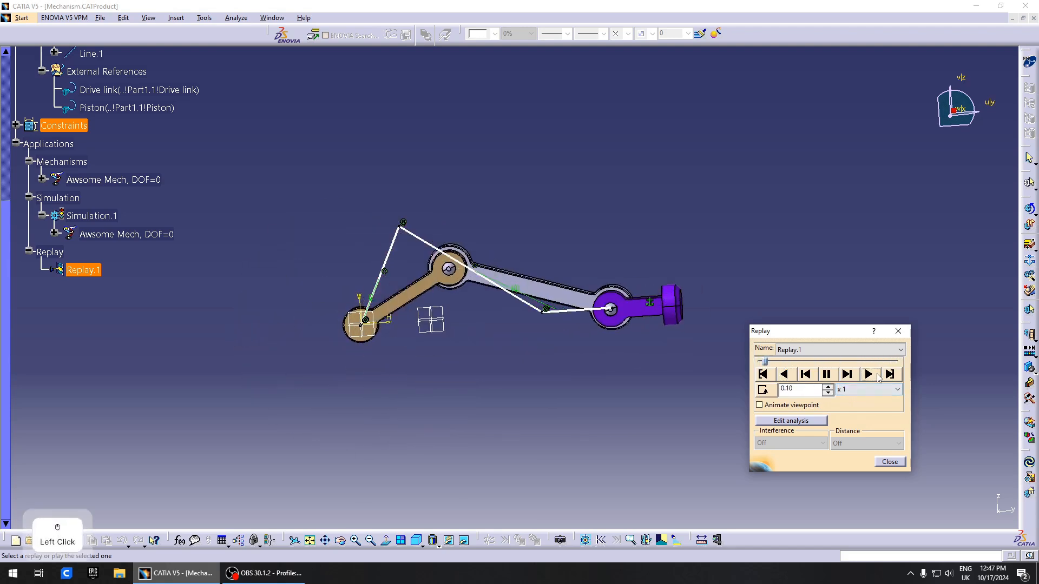
pyautogui.click(785, 375)
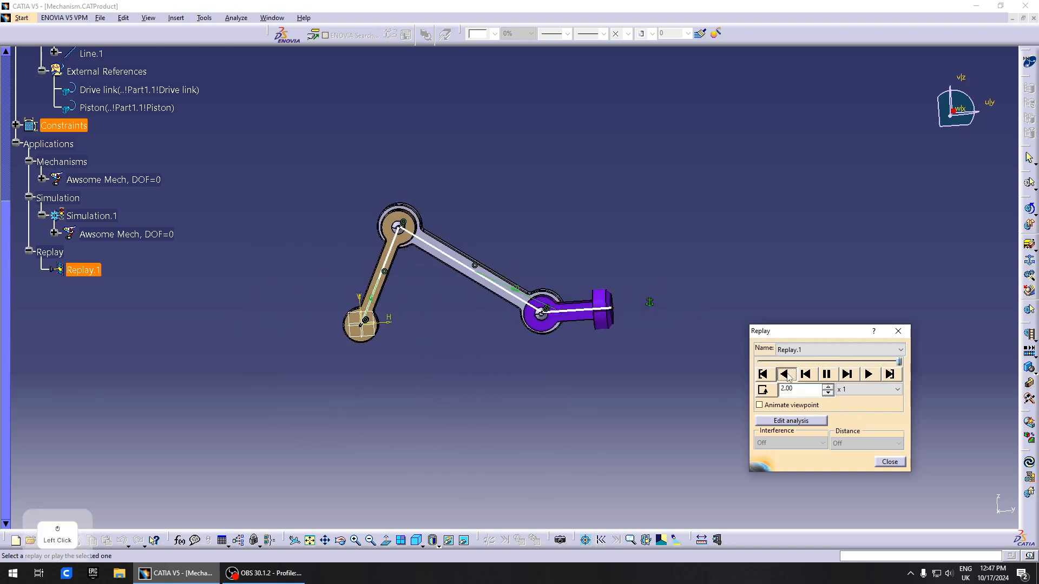
pyautogui.click(890, 462)
pyautogui.click(981, 304)
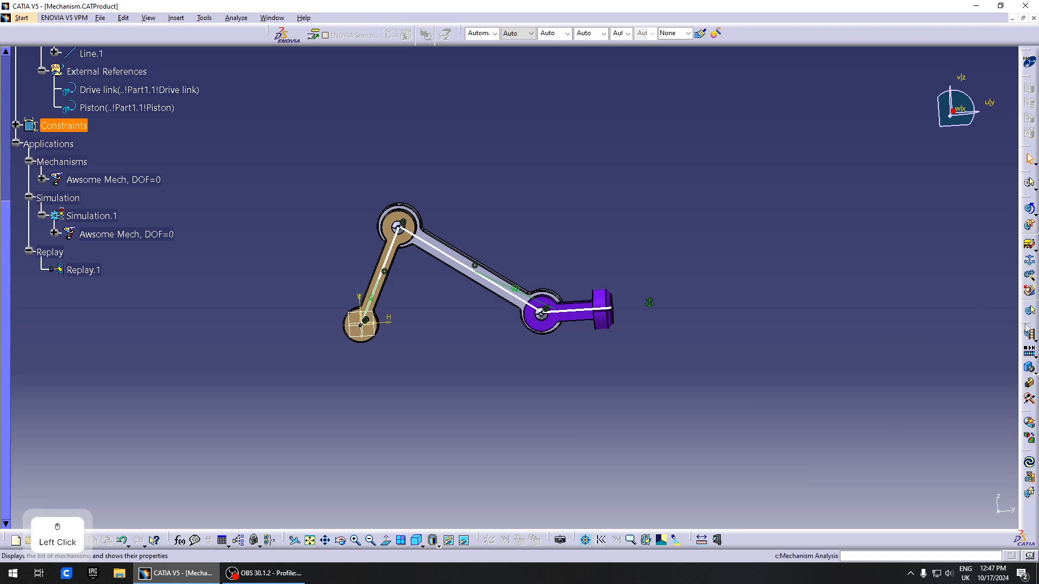
pyautogui.click(1027, 334)
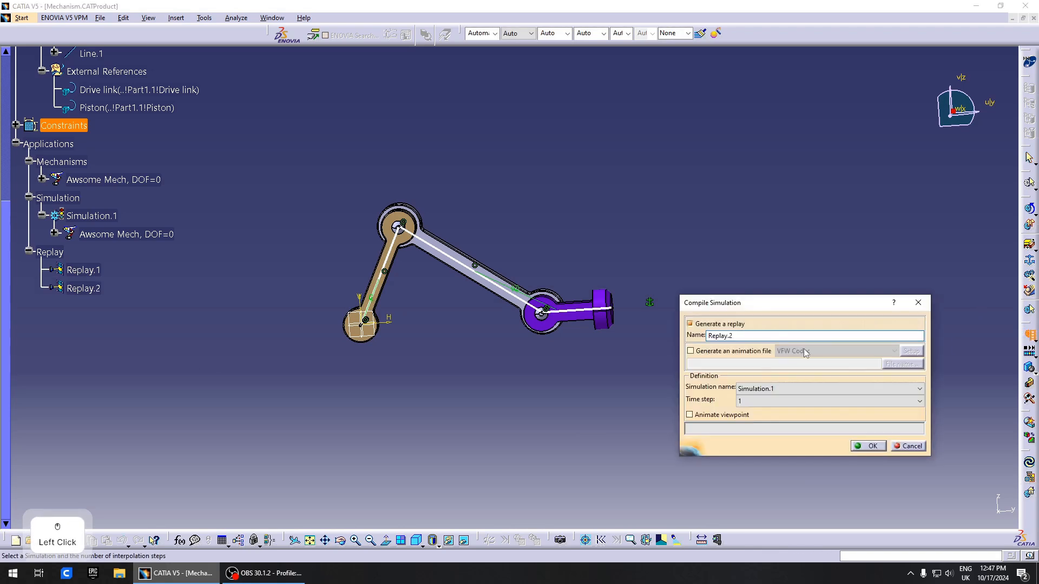
pyautogui.click(734, 352)
pyautogui.click(834, 352)
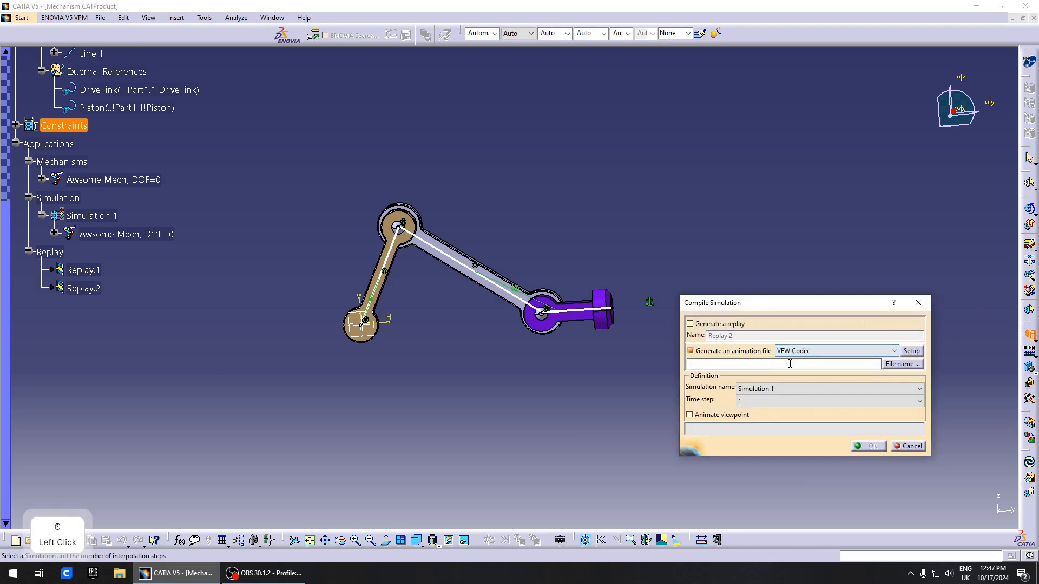
pyautogui.click(765, 401)
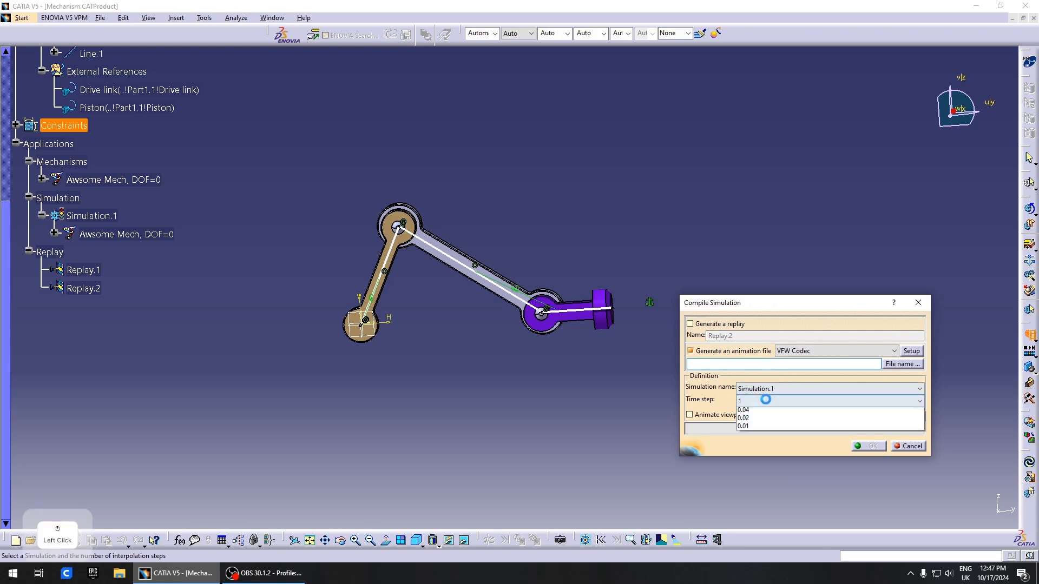
pyautogui.click(761, 451)
pyautogui.click(733, 364)
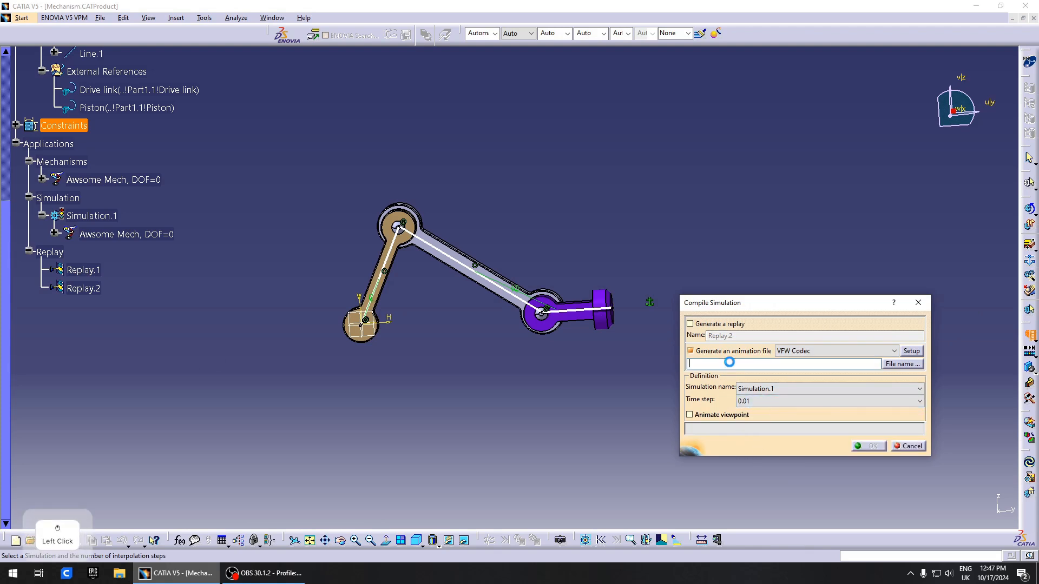
pyautogui.click(911, 351)
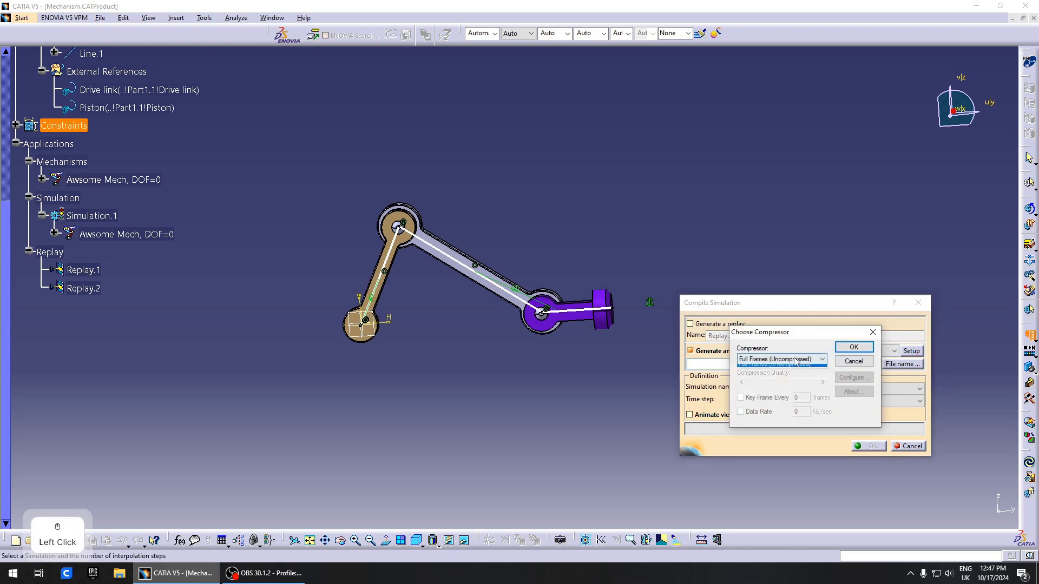
pyautogui.click(801, 361)
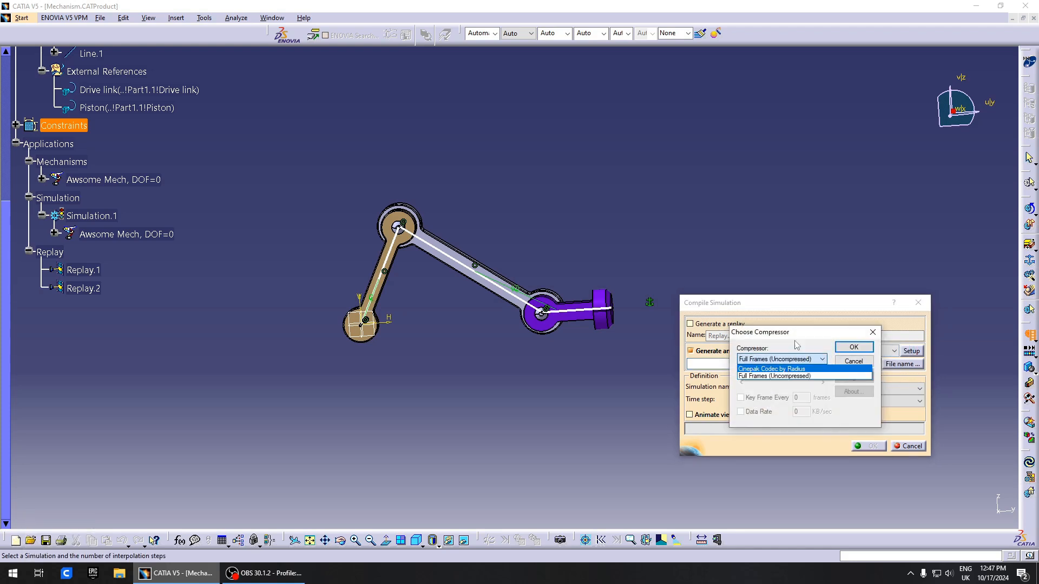
pyautogui.click(860, 367)
pyautogui.click(859, 364)
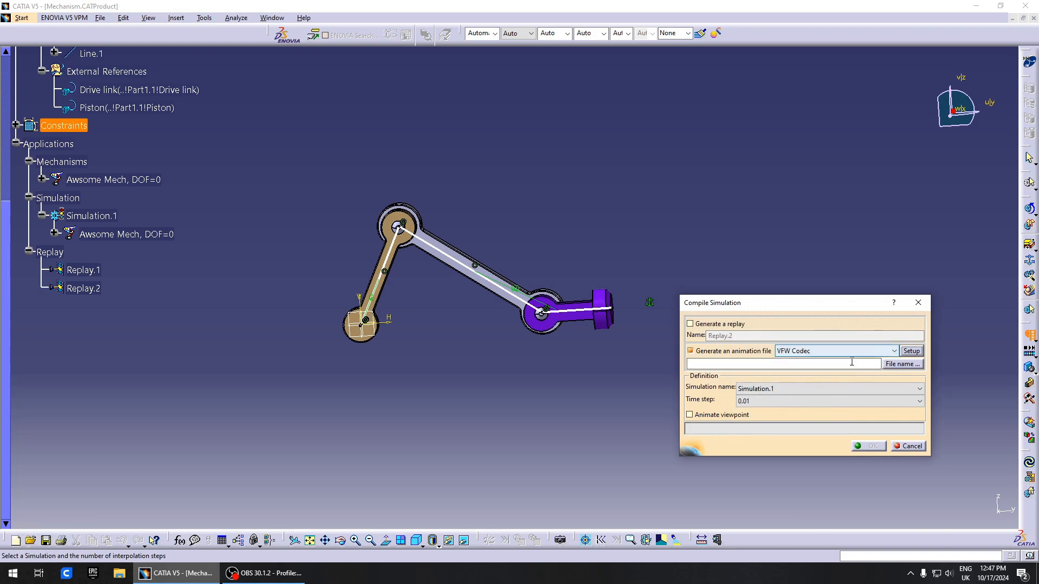
pyautogui.click(742, 416)
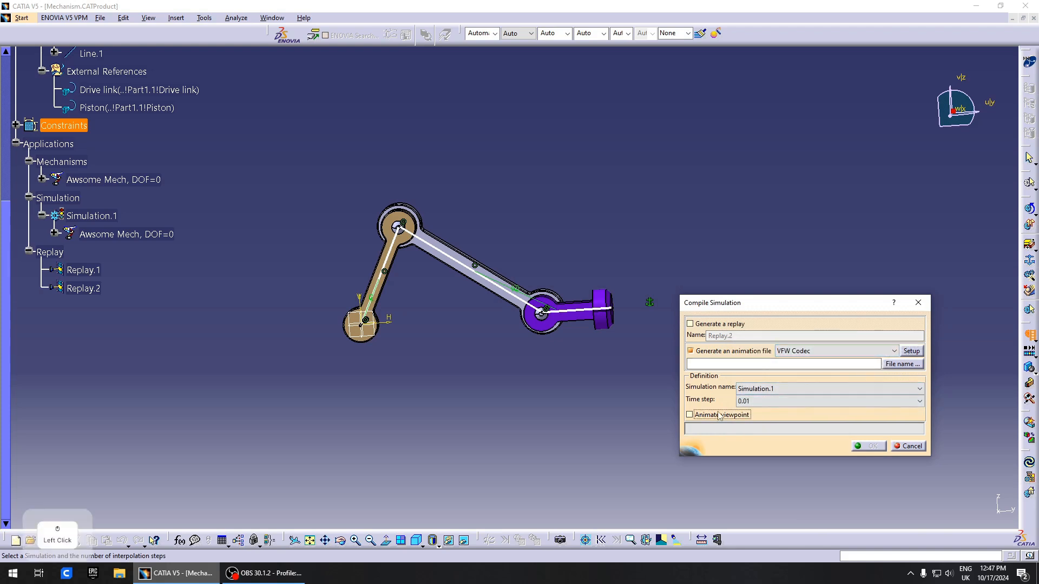
pyautogui.click(800, 363)
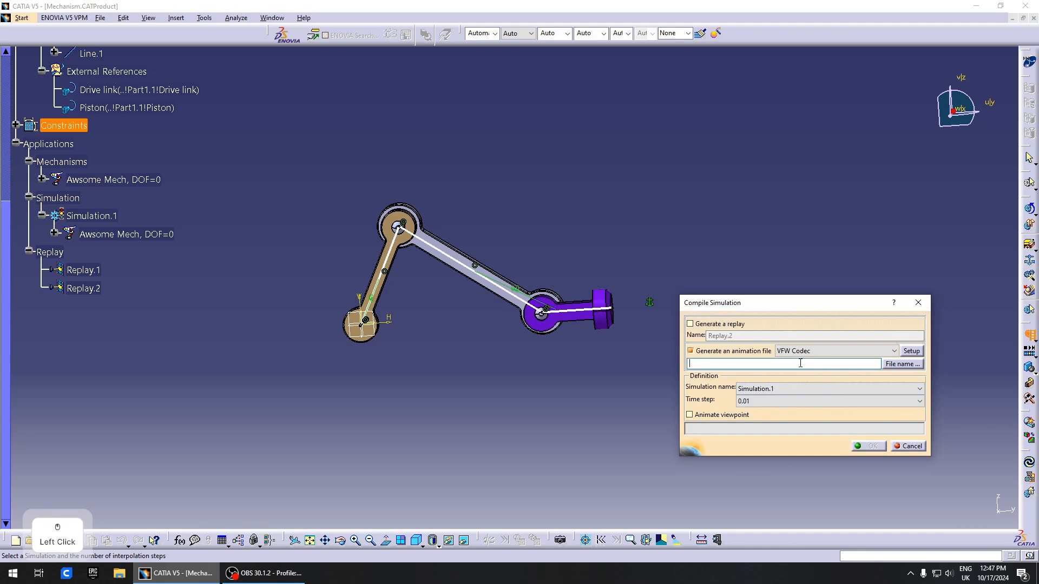
pyautogui.click(910, 446)
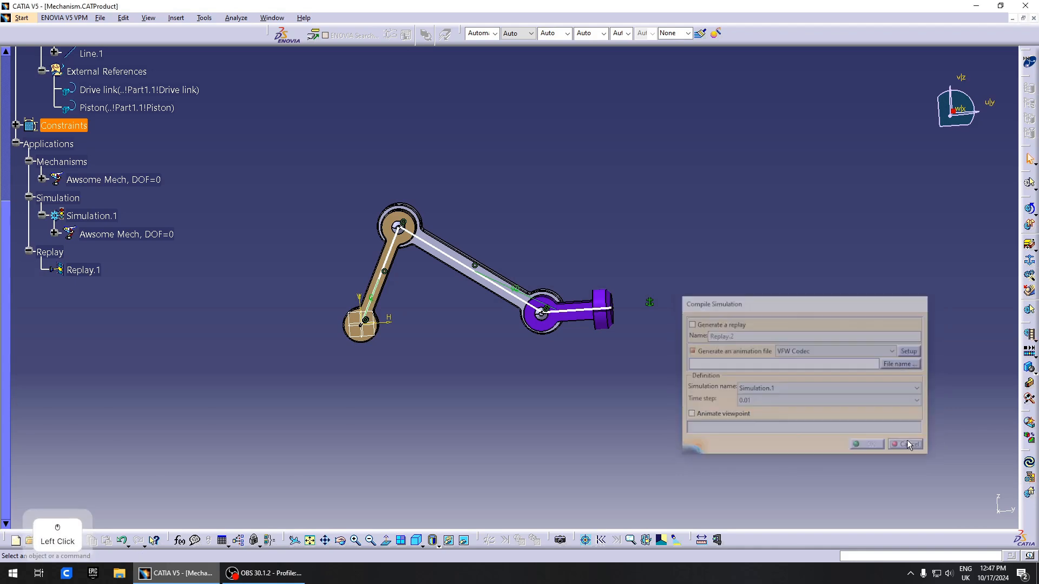
# Preview a swept volume of the replay's three products with wrapping applied and a 5 mm grain.
pyautogui.moveTo(552, 326); pyautogui.dragTo(451, 214, button='middle')
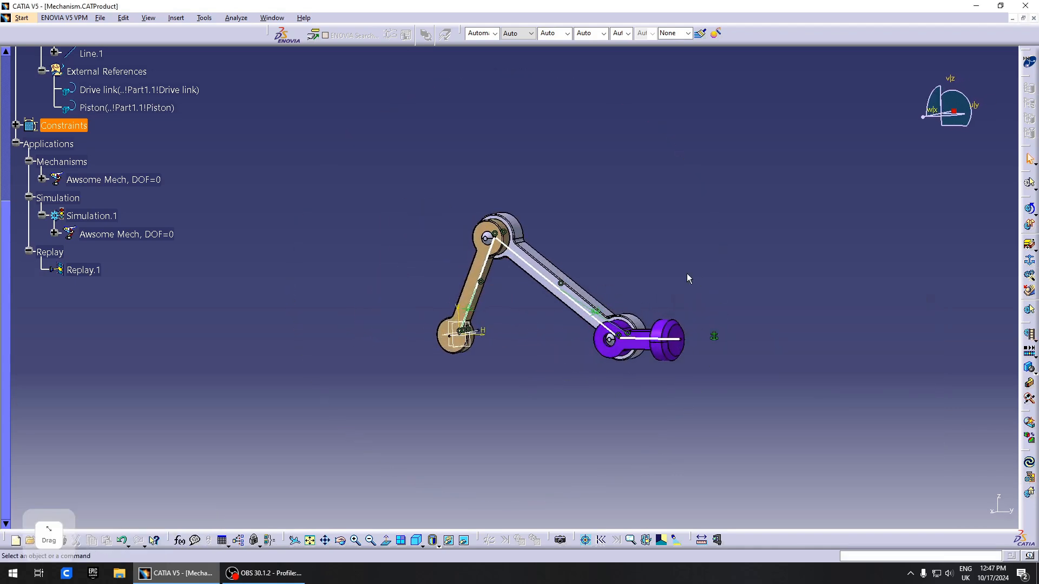
pyautogui.moveTo(592, 233); pyautogui.dragTo(713, 251, button='middle')
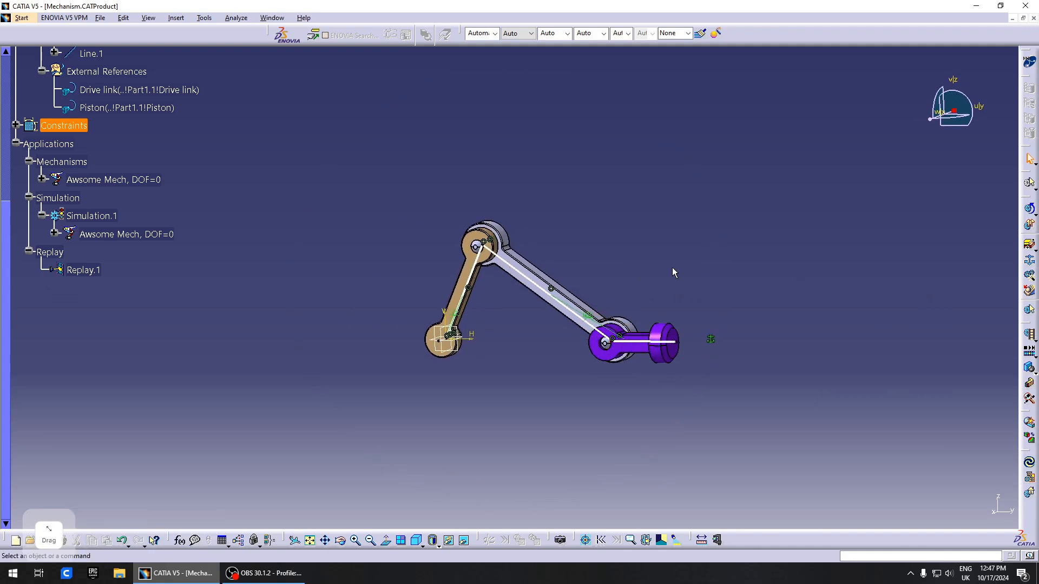
pyautogui.click(1031, 386)
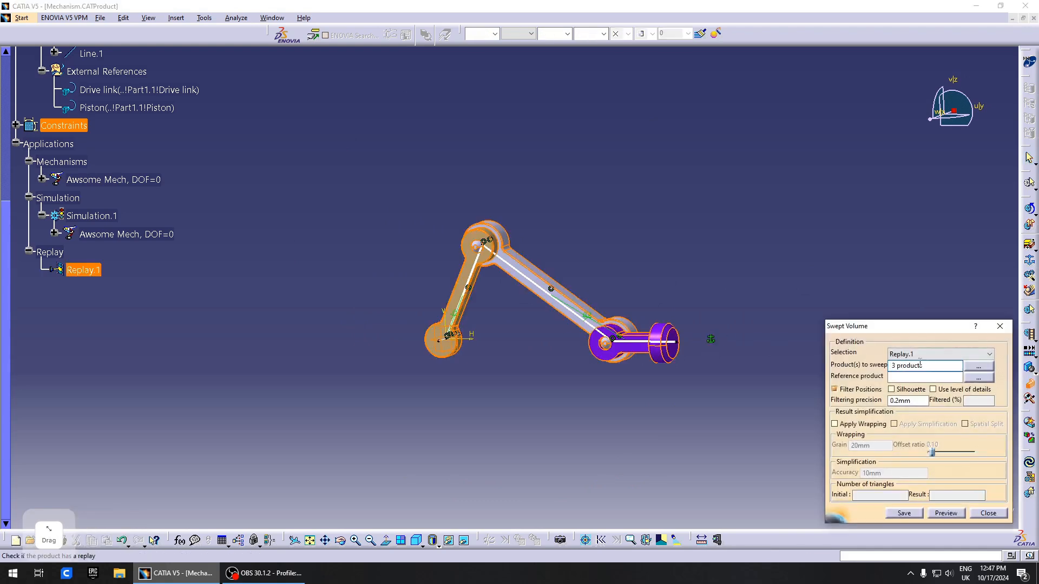
pyautogui.moveTo(866, 327); pyautogui.dragTo(791, 295)
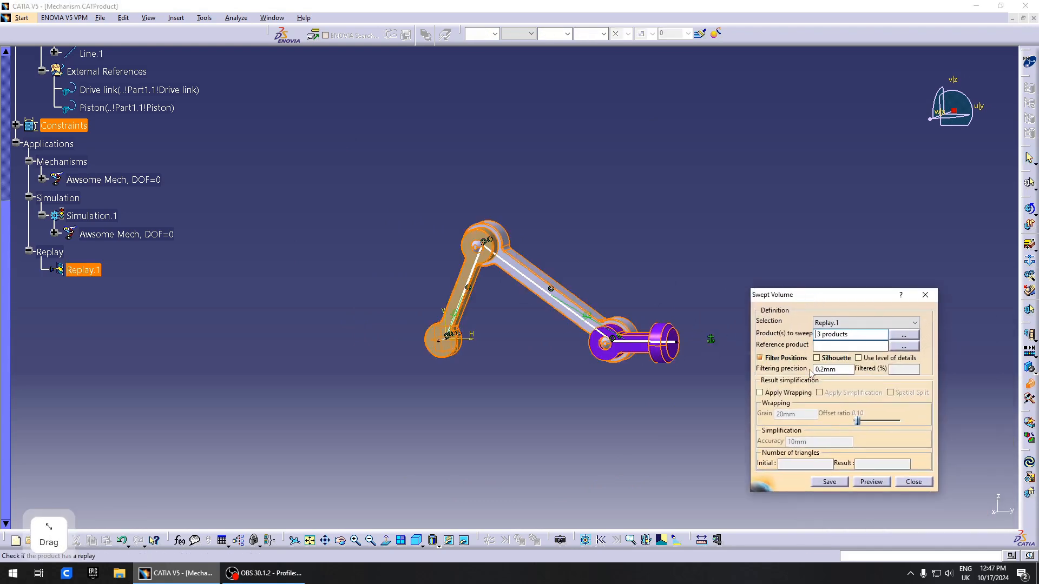
pyautogui.moveTo(838, 369); pyautogui.dragTo(807, 369)
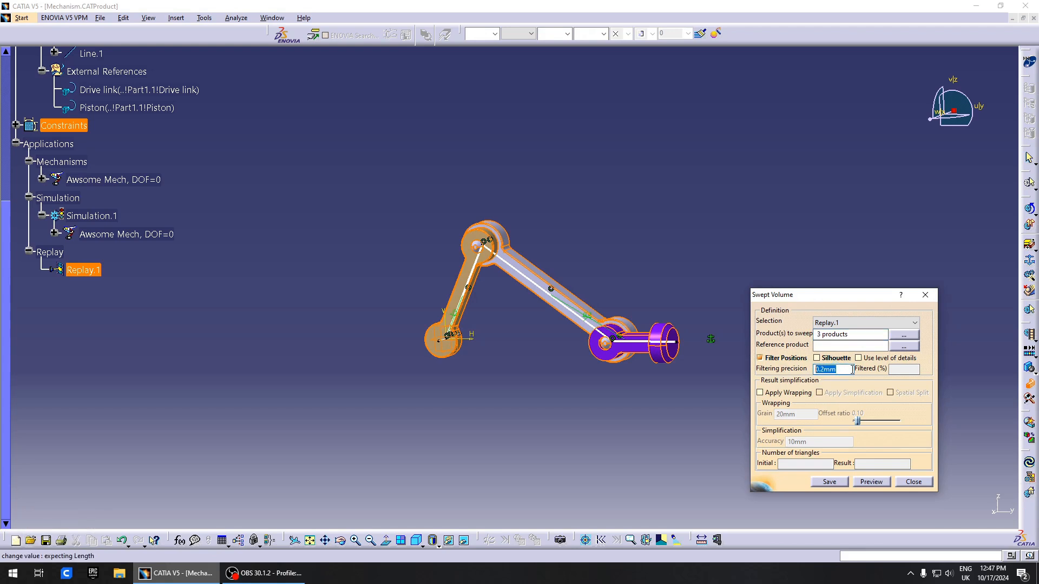
pyautogui.click(813, 366)
pyautogui.click(785, 394)
pyautogui.moveTo(809, 413); pyautogui.dragTo(827, 418)
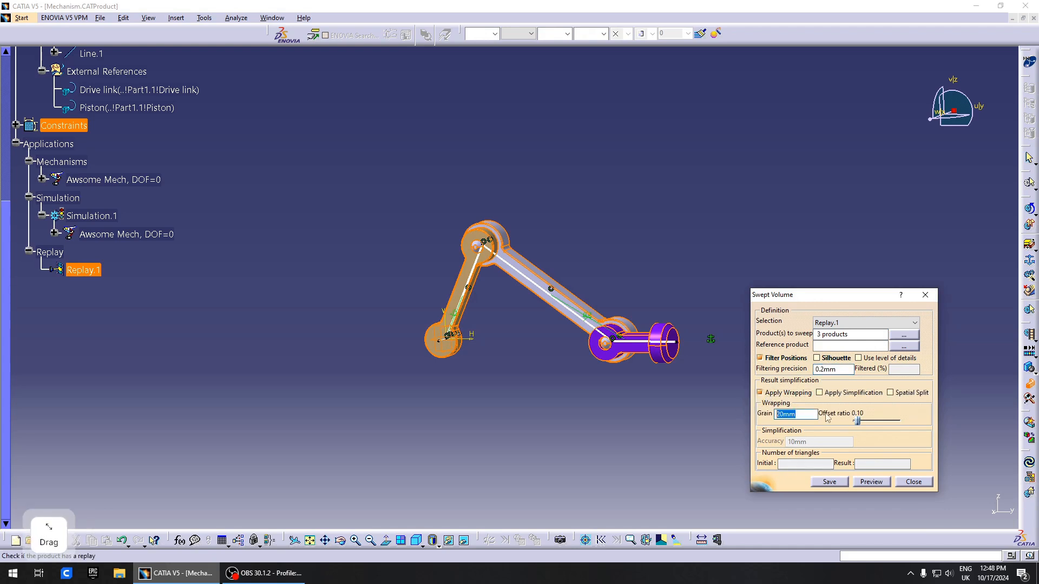
pyautogui.click(627, 394)
pyautogui.moveTo(627, 395); pyautogui.dragTo(628, 357, button='middle')
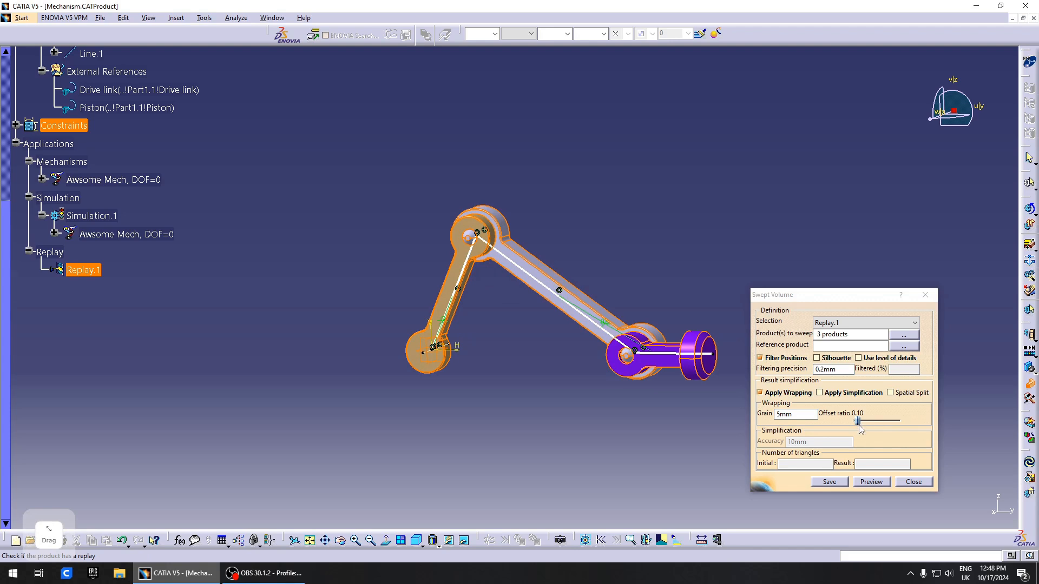
pyautogui.click(865, 484)
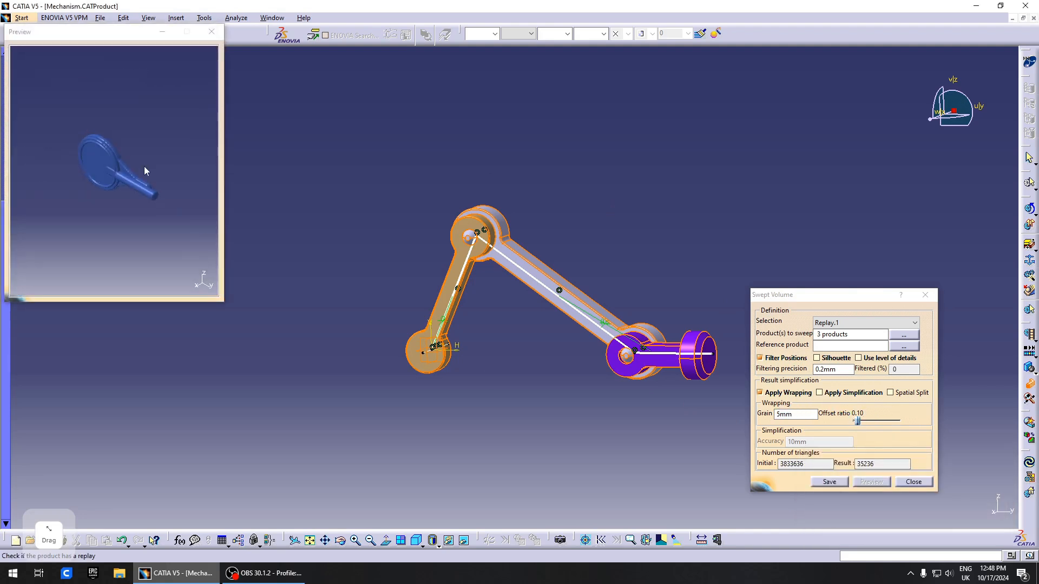
# Move the swept volume preview window clear of the specification tree and examine the previewed shape from several sides.
pyautogui.moveTo(145, 171); pyautogui.dragTo(15, 174, button='middle')
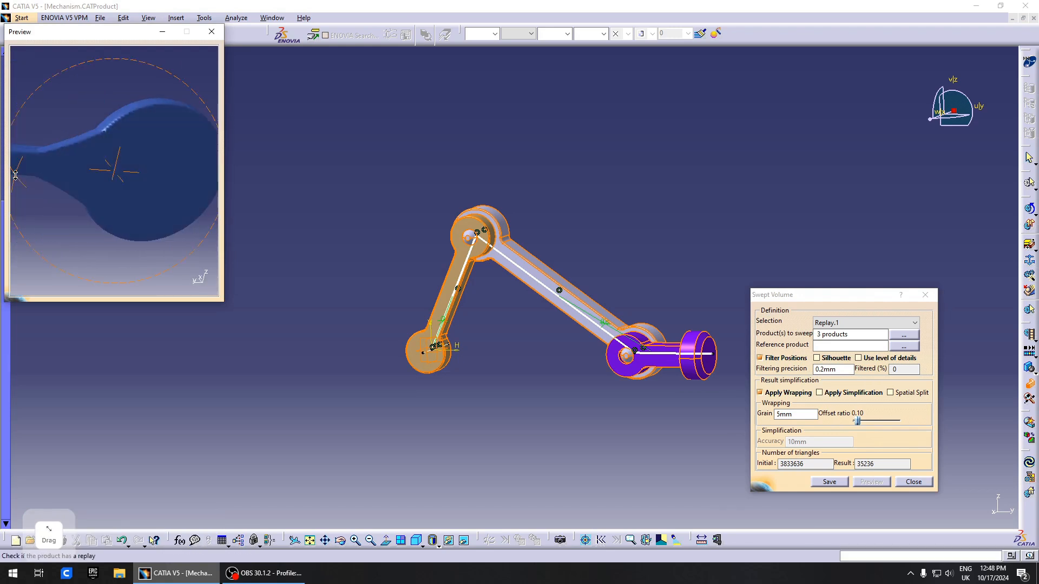
pyautogui.moveTo(112, 32); pyautogui.dragTo(370, 177)
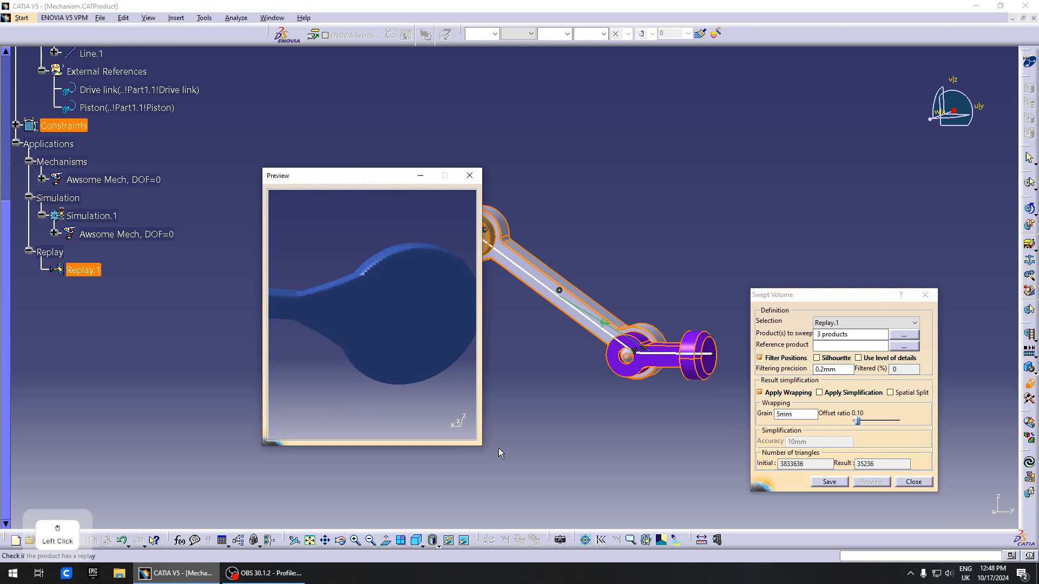
pyautogui.moveTo(389, 329); pyautogui.dragTo(347, 314, button='middle')
pyautogui.click(401, 282)
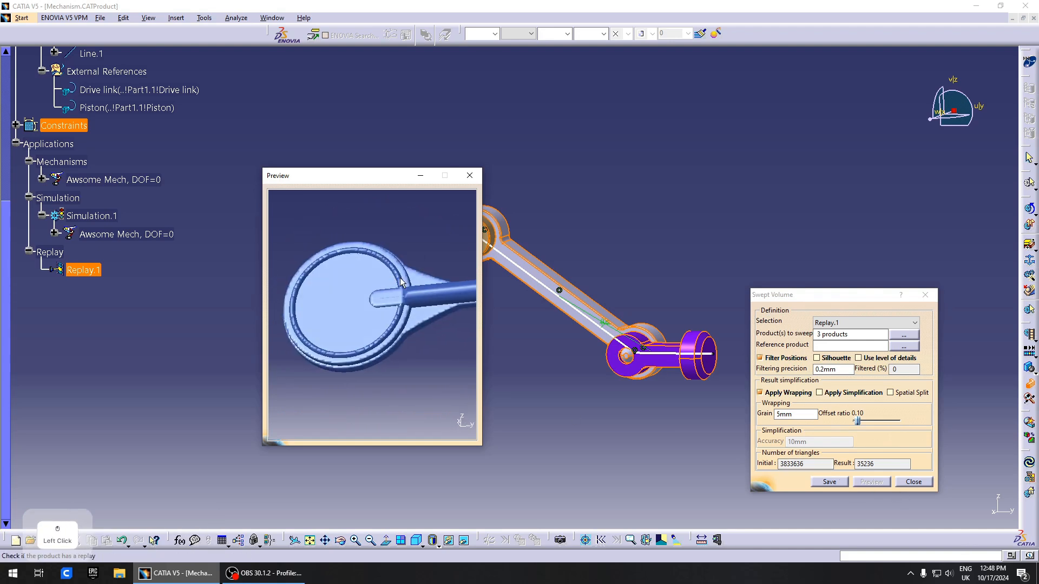
# Start saving the swept volume, cancel the save, and close the preview and the swept volume definition.
pyautogui.click(830, 482)
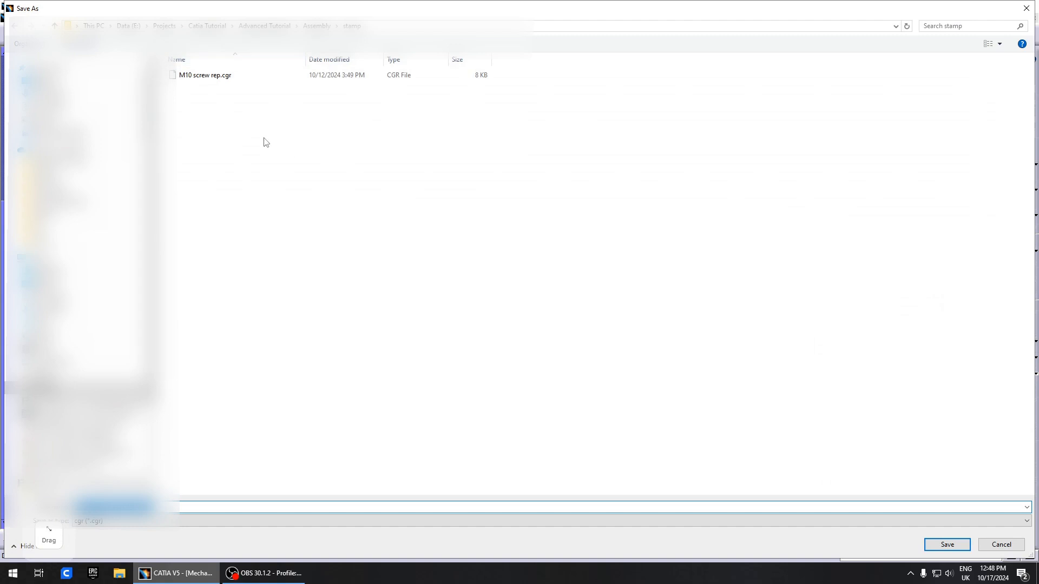
pyautogui.click(242, 154)
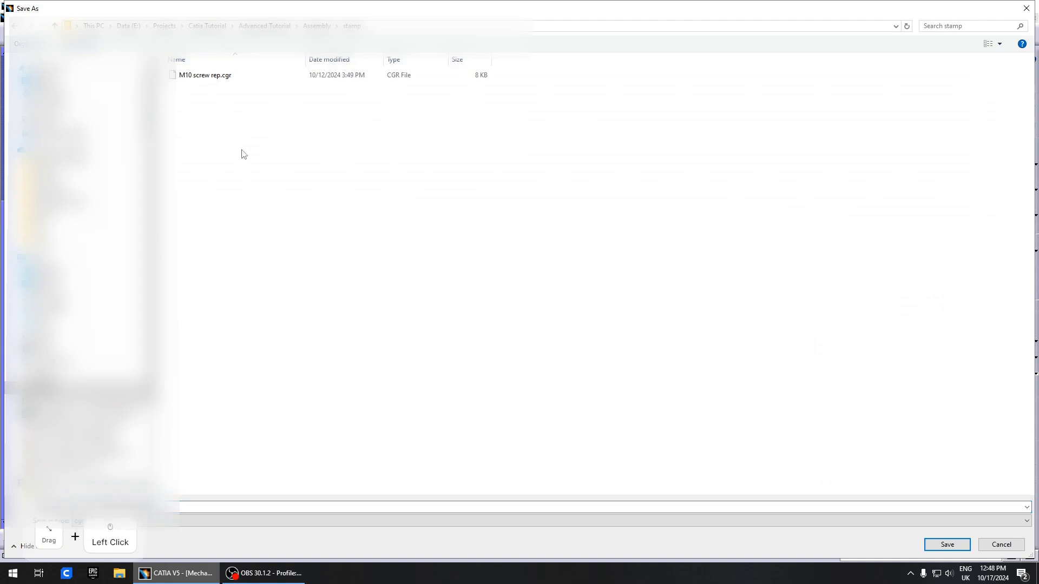
pyautogui.click(1010, 547)
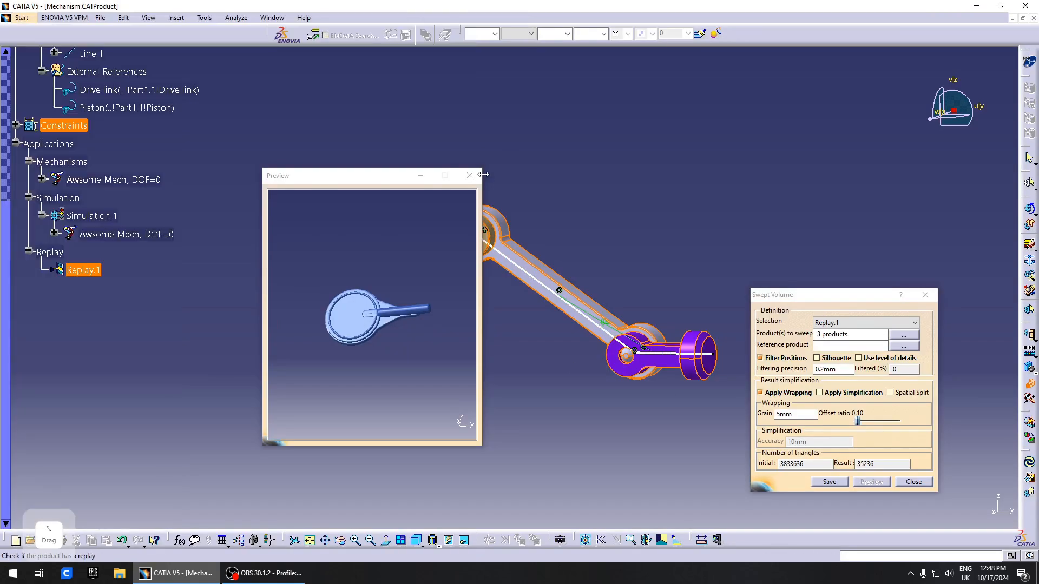
pyautogui.click(471, 175)
pyautogui.click(913, 482)
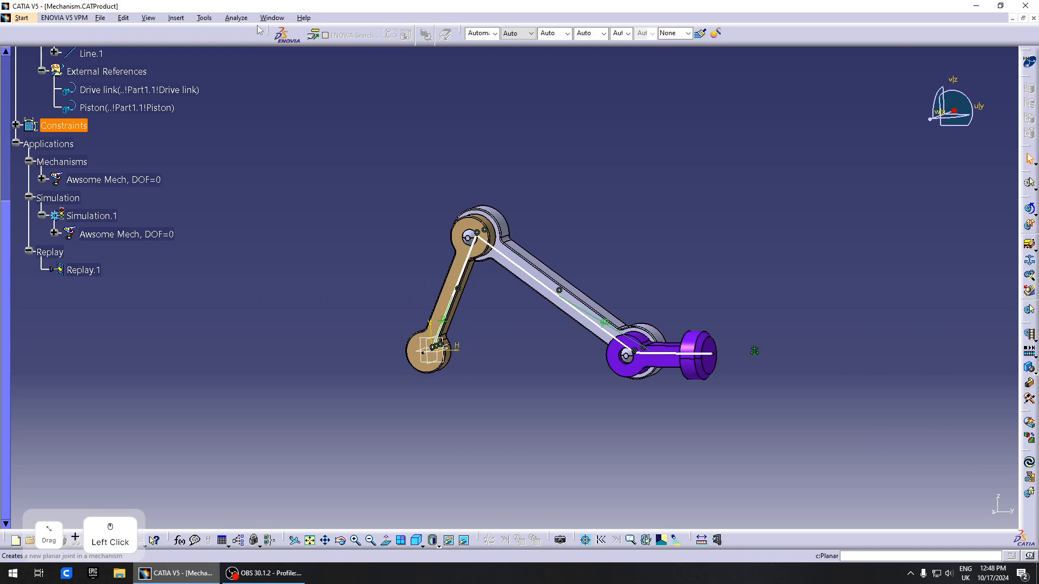
# Switch to the surub M10.CATPart document and copy its whole screw part.
pyautogui.click(235, 20)
pyautogui.moveTo(273, 19)
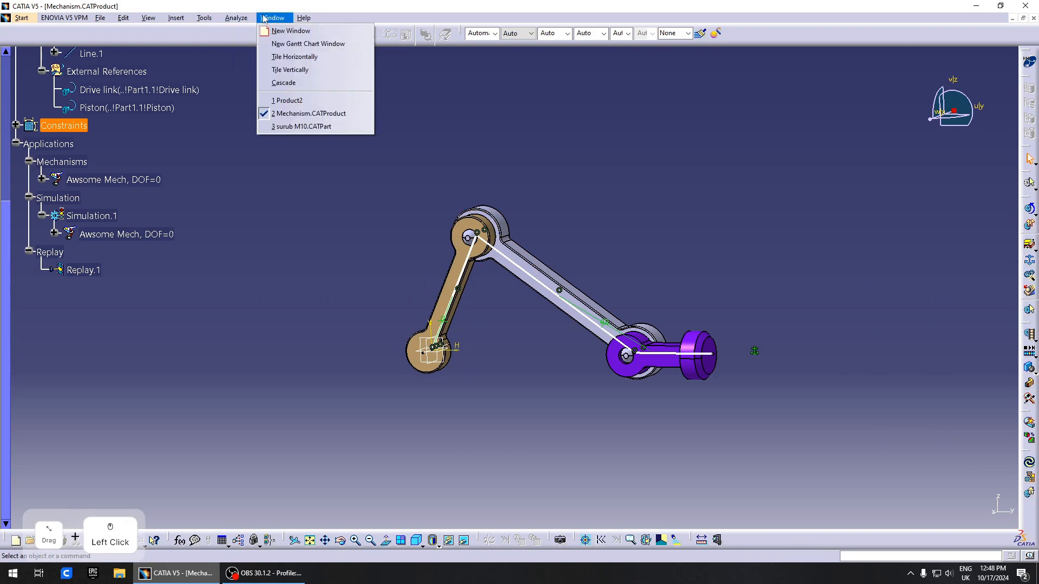
pyautogui.click(311, 127)
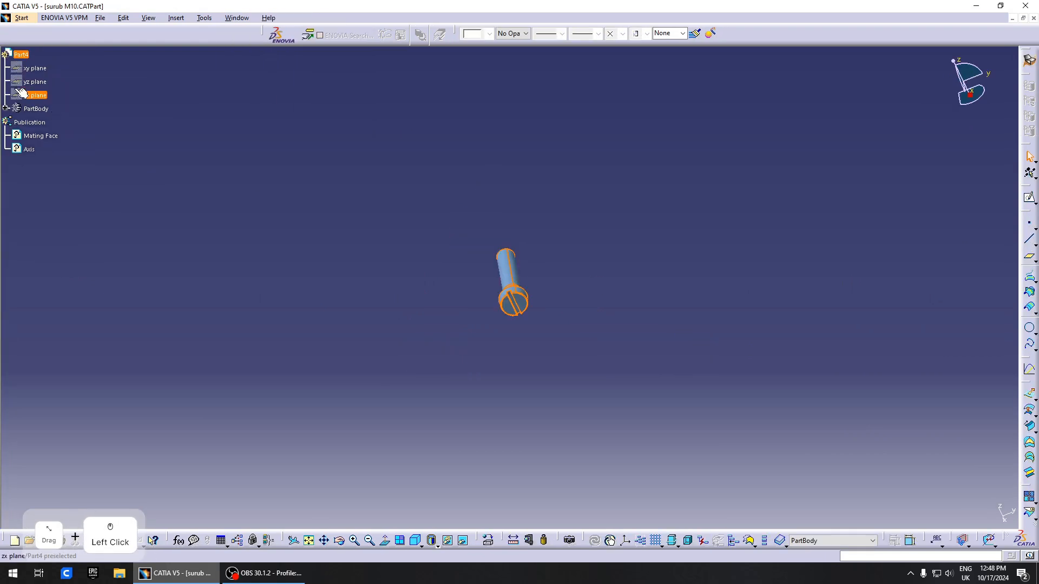
pyautogui.rightClick(25, 55)
pyautogui.click(54, 166)
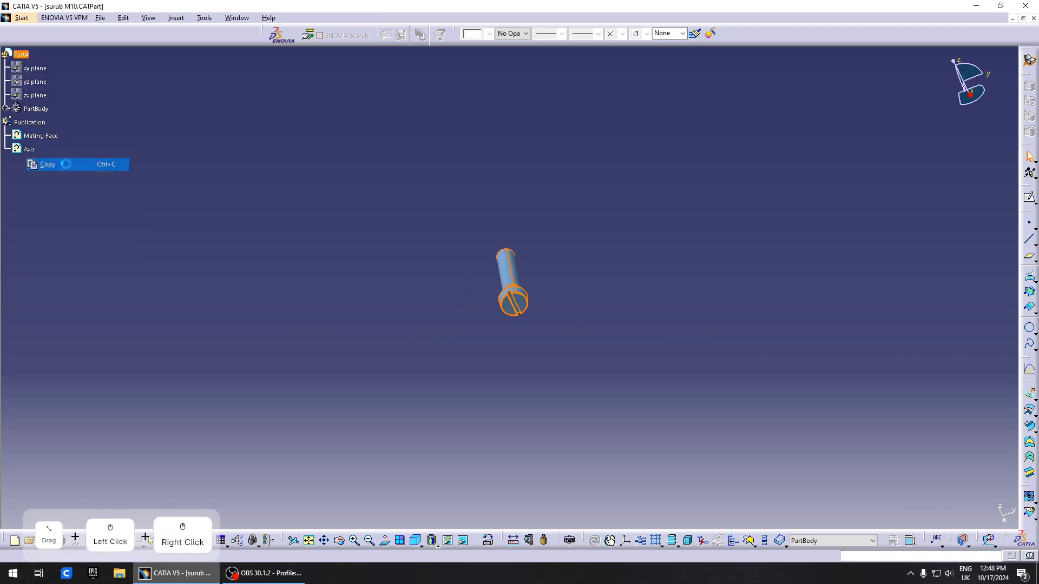
# Return to Mechanism.CATProduct and paste the copied M10 screw under the top-level Mechanism product.
pyautogui.click(237, 18)
pyautogui.click(253, 87)
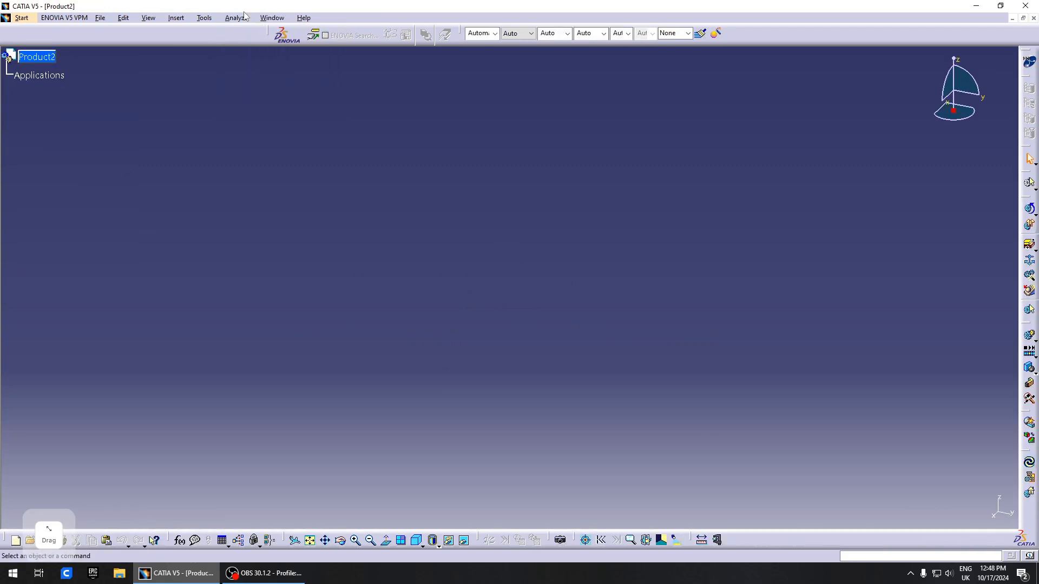
pyautogui.click(272, 18)
pyautogui.click(292, 107)
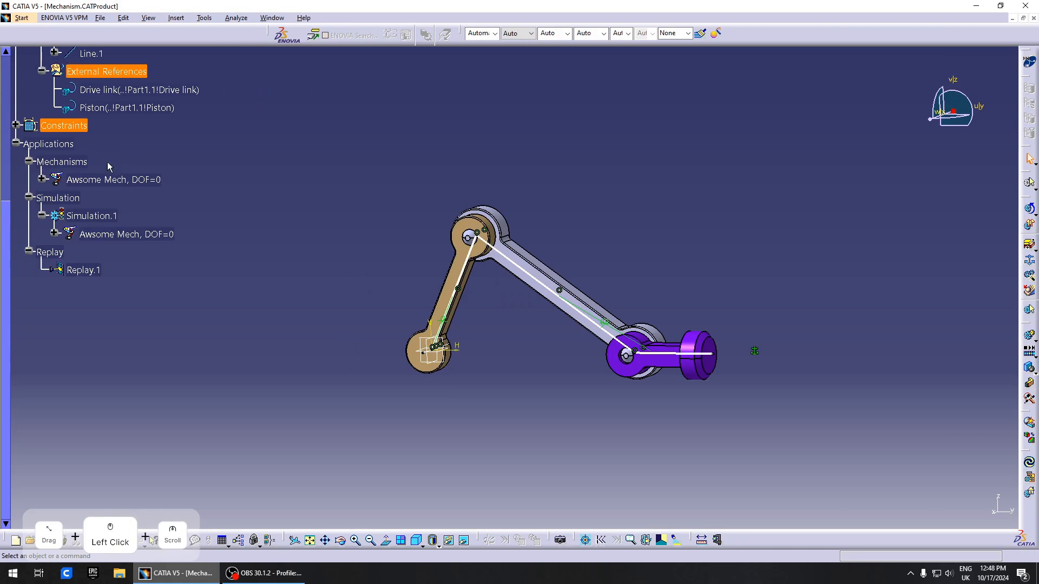
pyautogui.scroll(6, 108, 166)
pyautogui.click(51, 174)
pyautogui.rightClick(53, 176)
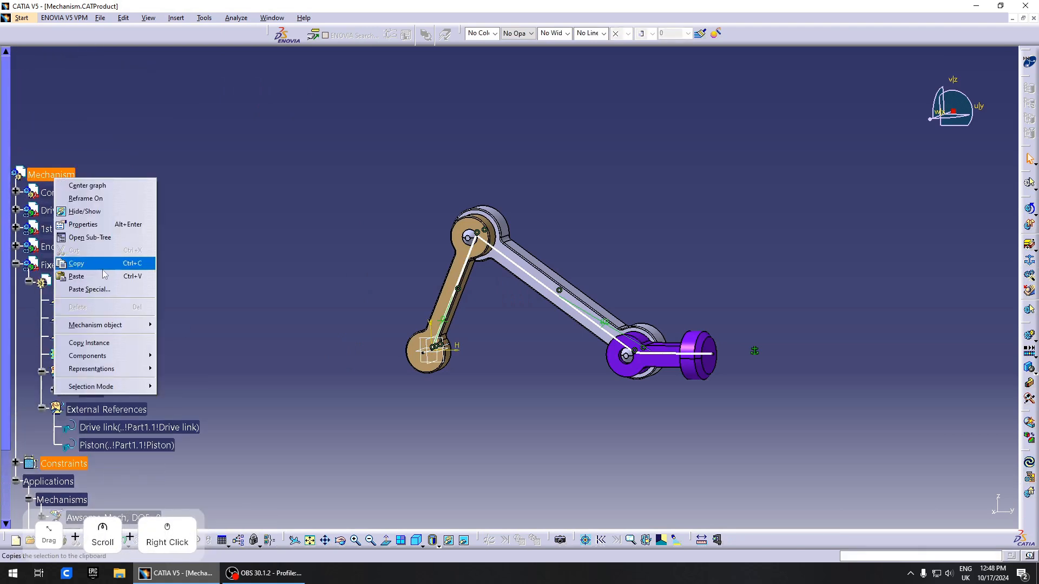
pyautogui.click(77, 276)
pyautogui.scroll(-8, 147, 350)
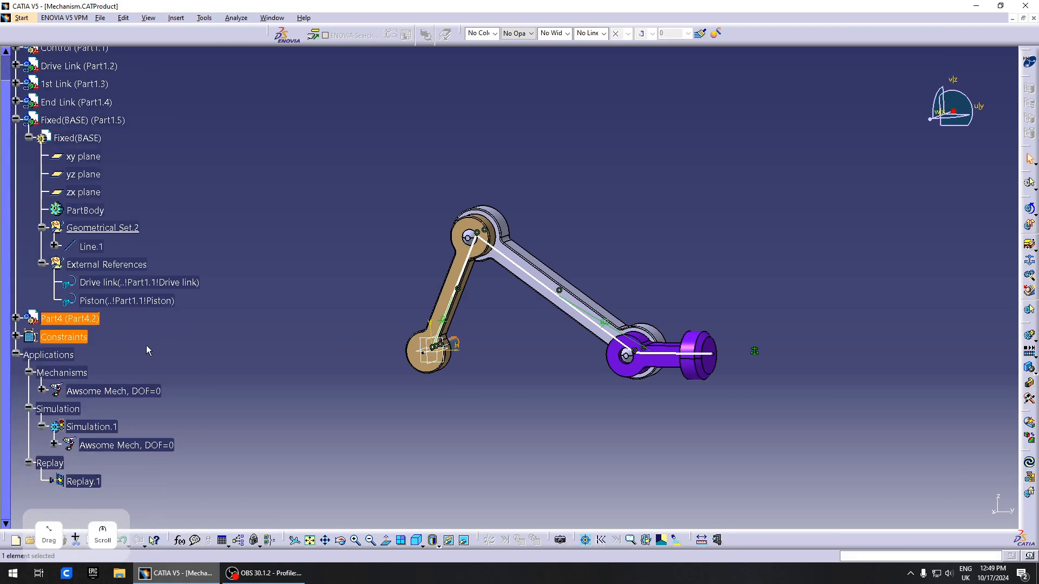
pyautogui.click(186, 360)
# Switch to the Assembly Design workbench and align the pasted screw's axis with the 1st Link's joint axis at the Drive Link.
pyautogui.click(76, 321)
pyautogui.moveTo(548, 413); pyautogui.dragTo(538, 327, button='middle')
pyautogui.click(930, 383)
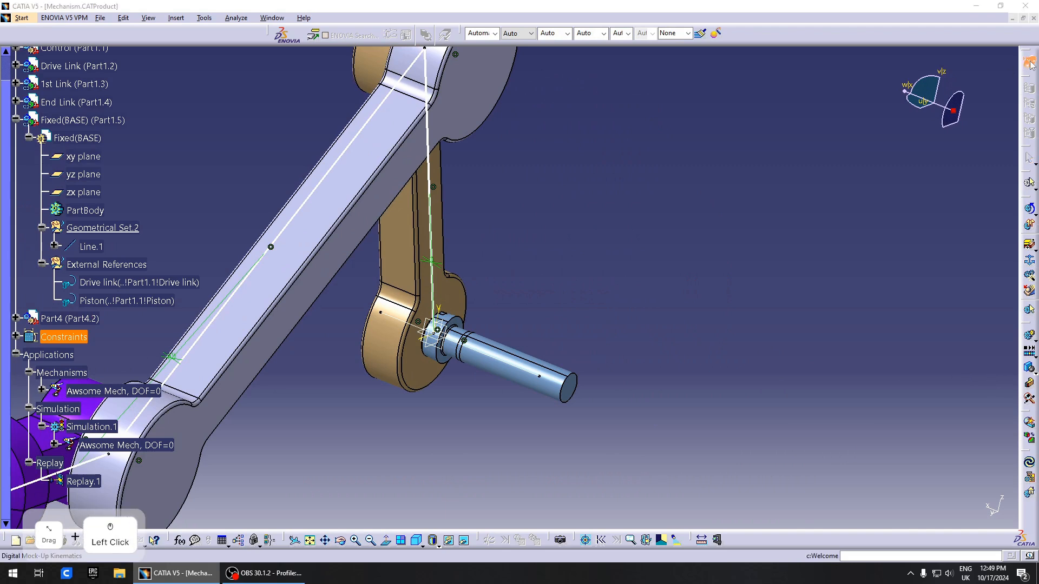
pyautogui.press('Escape')
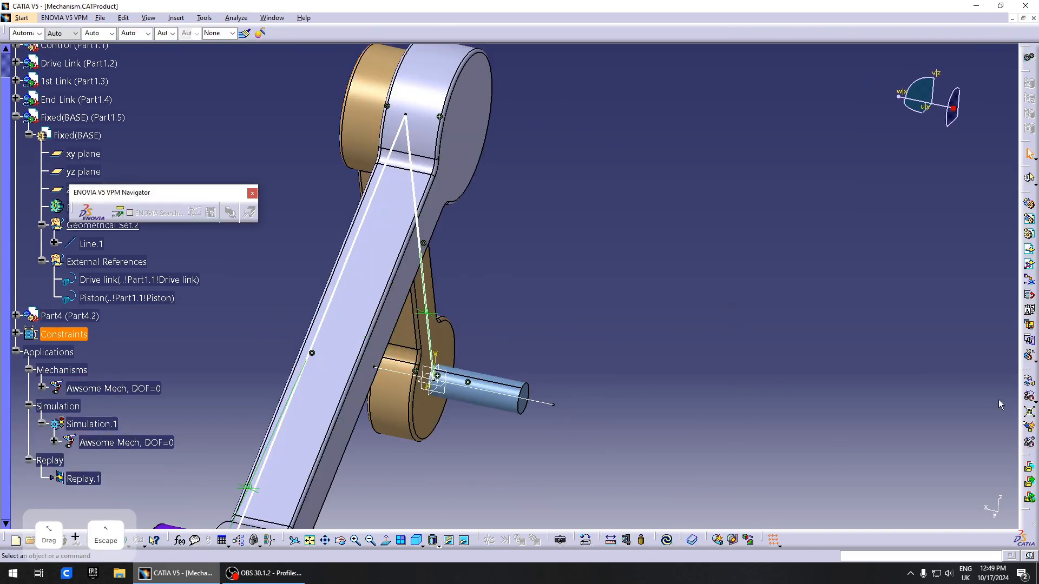
pyautogui.click(484, 394)
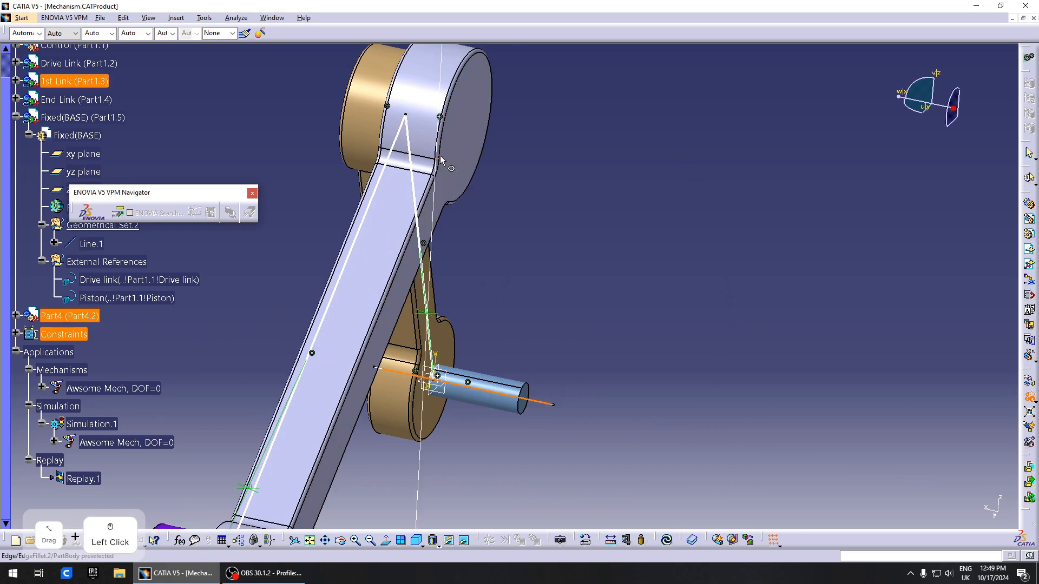
pyautogui.click(437, 79)
pyautogui.moveTo(437, 273); pyautogui.dragTo(569, 379, button='middle')
pyautogui.press('Escape')
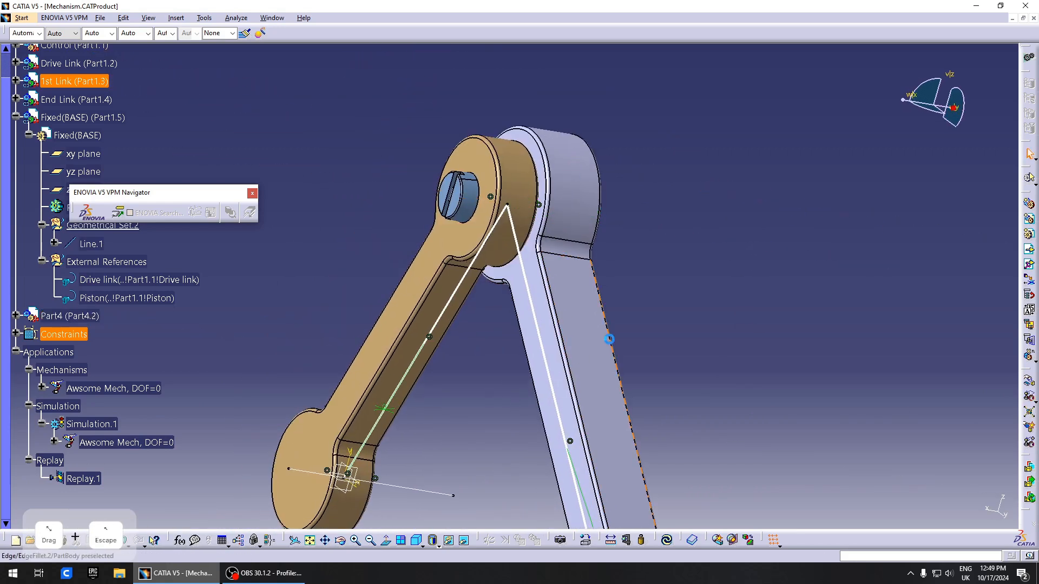
pyautogui.scroll(1, 605, 335)
pyautogui.moveTo(605, 334); pyautogui.dragTo(669, 353, button='middle')
pyautogui.scroll(2, 154, 387)
# Activate the Mechanism product in DMU Kinematics and create a rigid joint in Awsome Mech between the screw and the Drive Link.
pyautogui.click(46, 174)
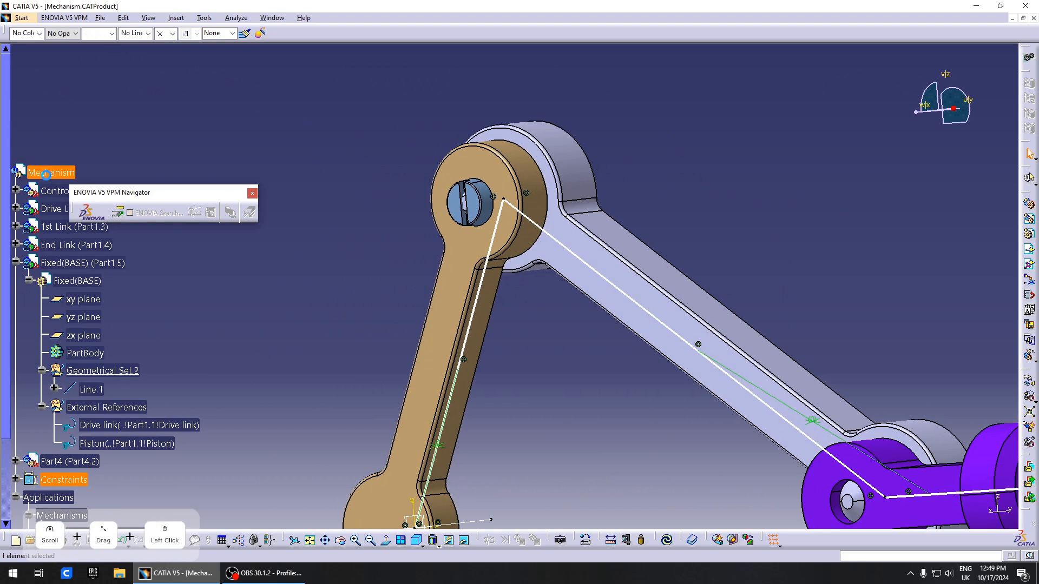
pyautogui.click(1029, 57)
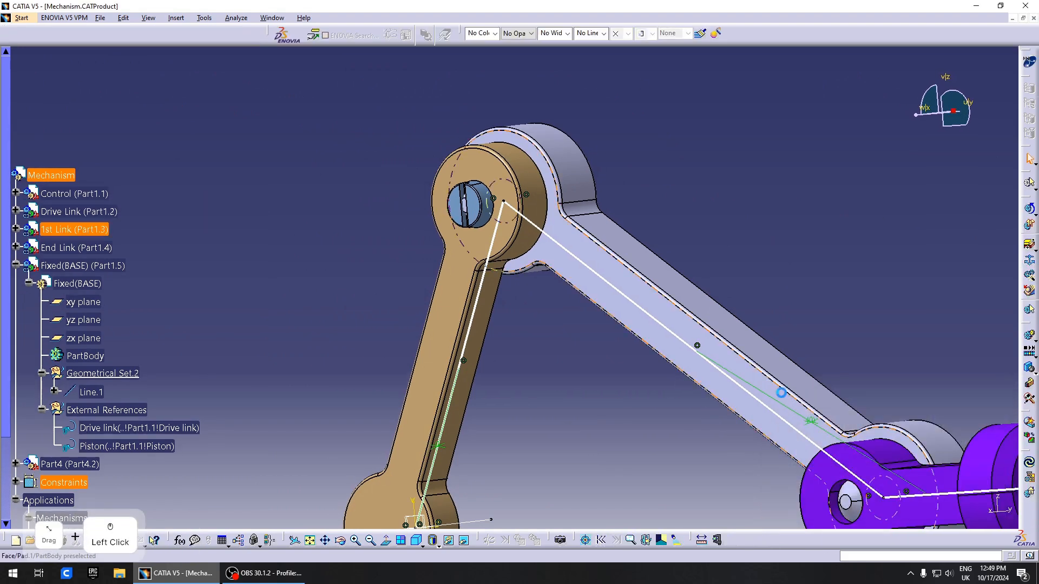
pyautogui.moveTo(993, 320); pyautogui.dragTo(949, 262, button='middle')
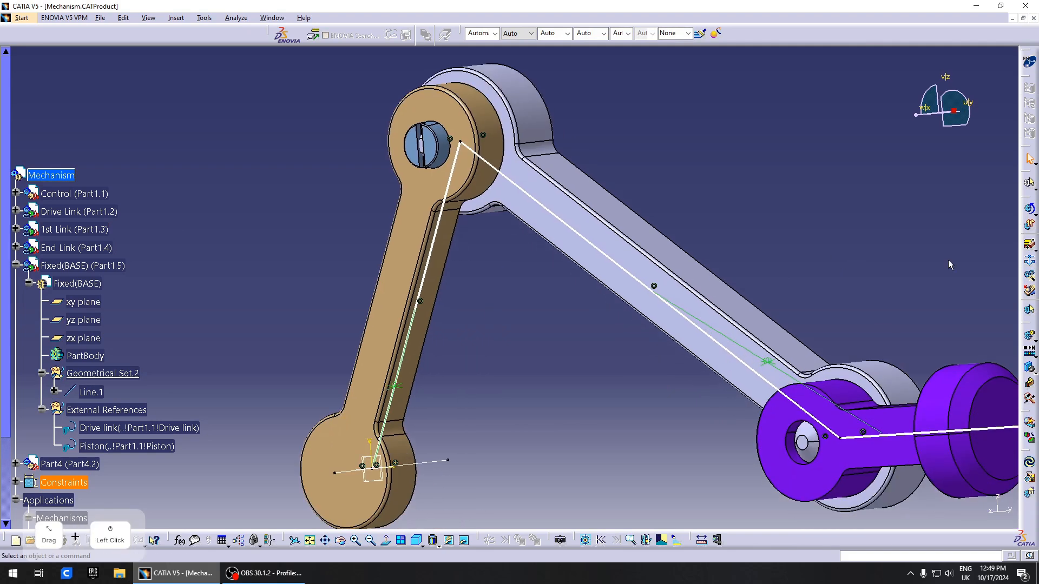
pyautogui.click(1031, 250)
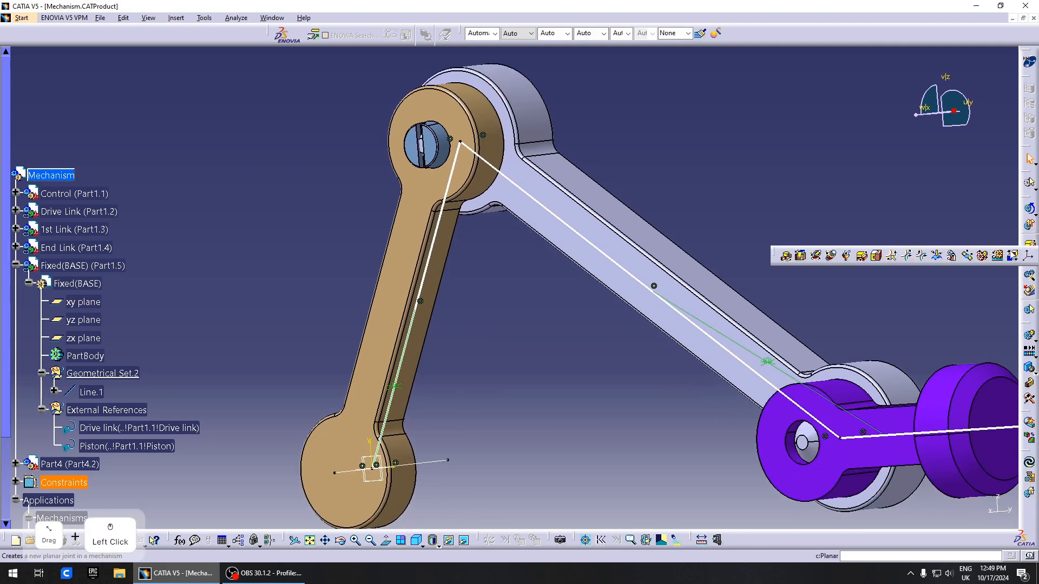
pyautogui.click(878, 256)
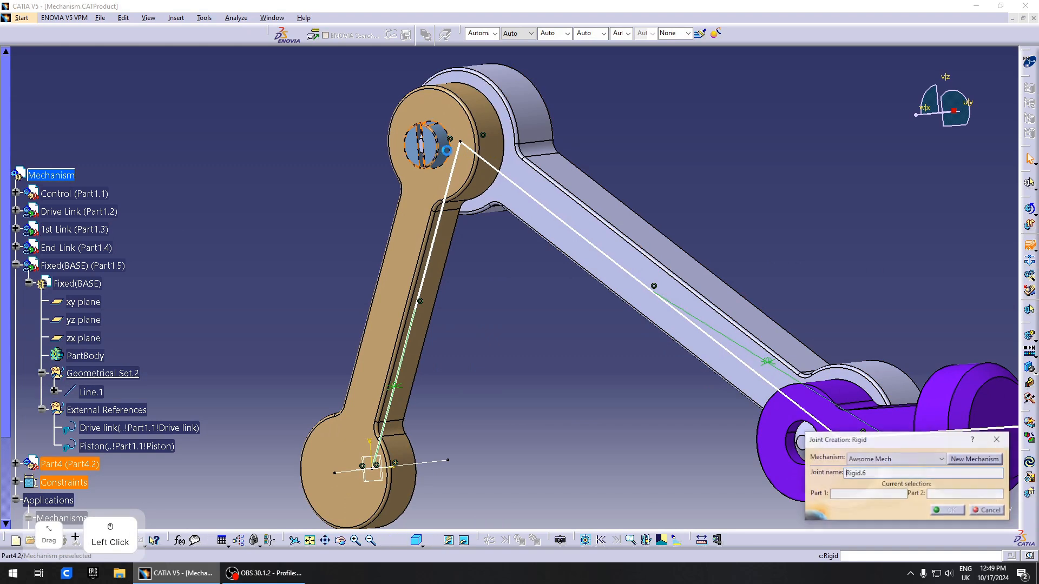
pyautogui.click(866, 400)
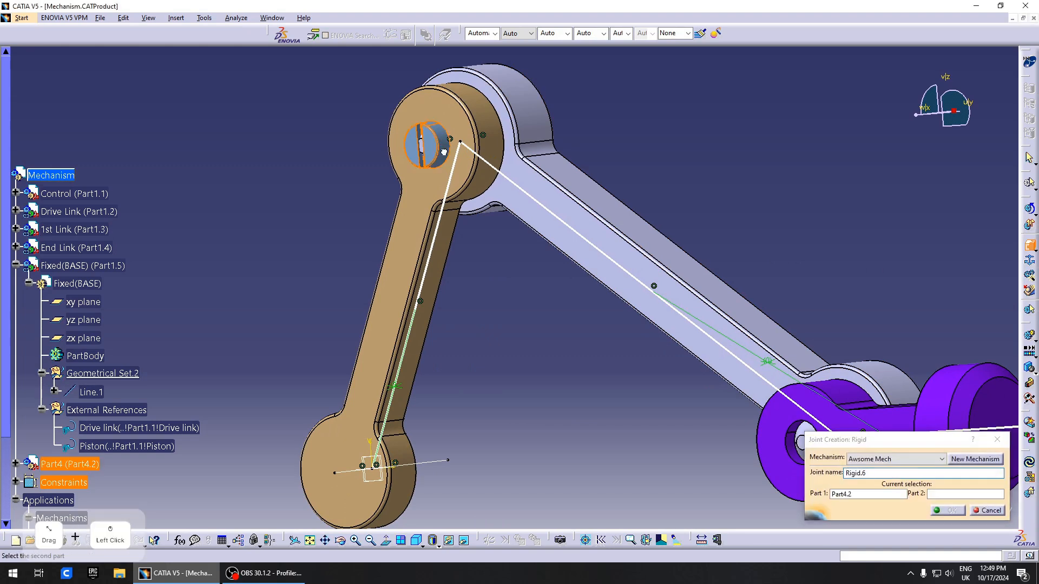
pyautogui.click(490, 121)
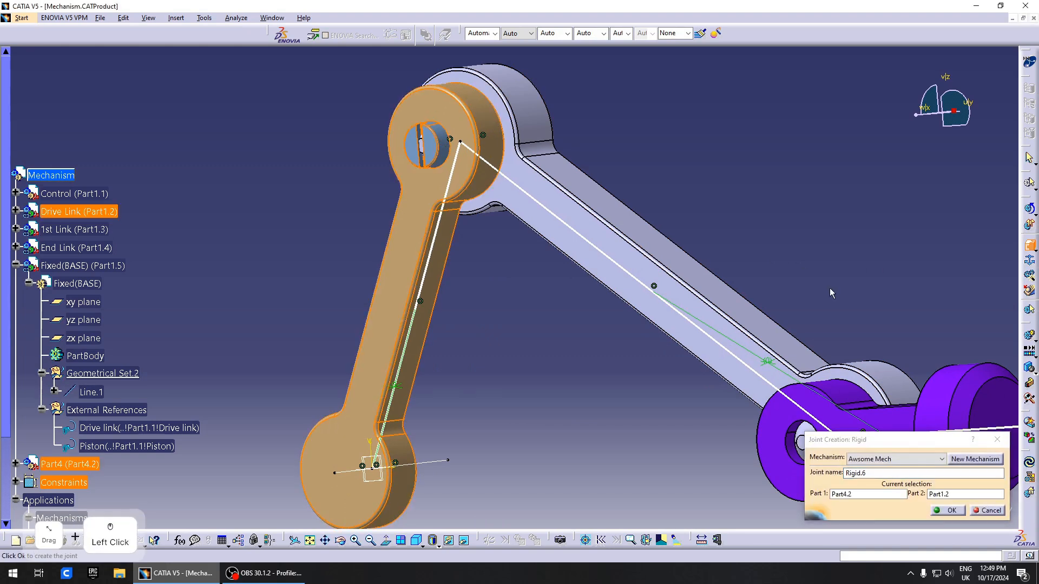
pyautogui.click(949, 511)
pyautogui.click(557, 309)
# Simulate Awsome Mech by varying Command.1 to check how the screw follows the Drive Link, and close the simulation.
pyautogui.scroll(-5, 136, 325)
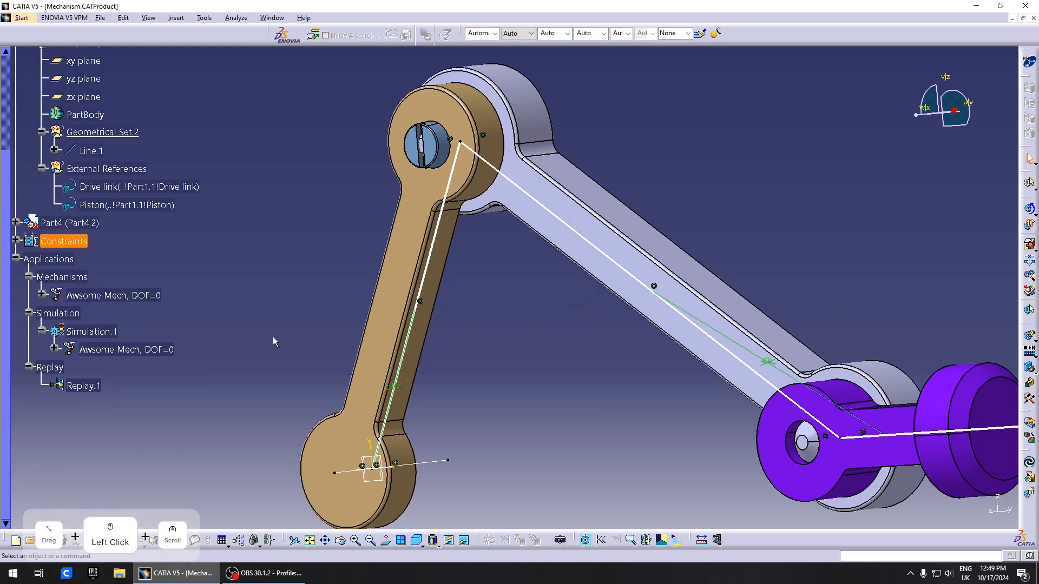
pyautogui.doubleClick(114, 295)
pyautogui.scroll(-3, 575, 324)
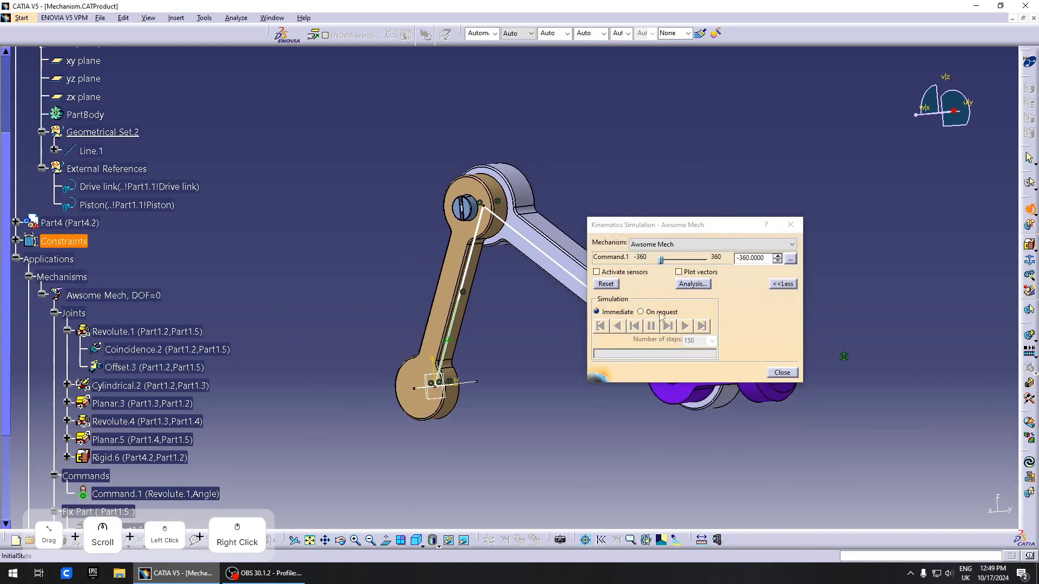
pyautogui.moveTo(662, 264)
pyautogui.mouseDown()
pyautogui.moveTo(703, 267)
pyautogui.moveTo(652, 273)
pyautogui.mouseUp()
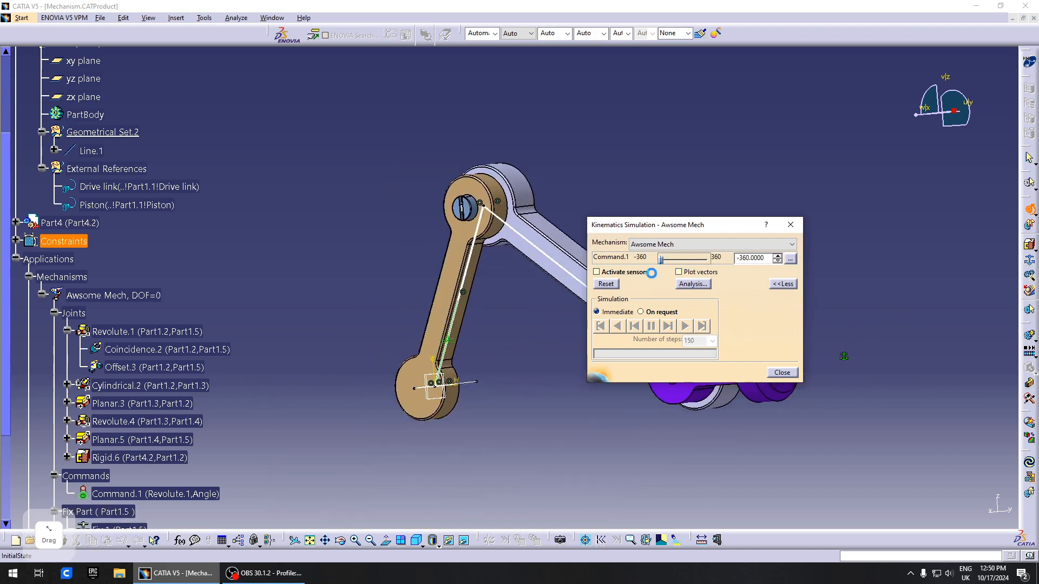
pyautogui.click(782, 373)
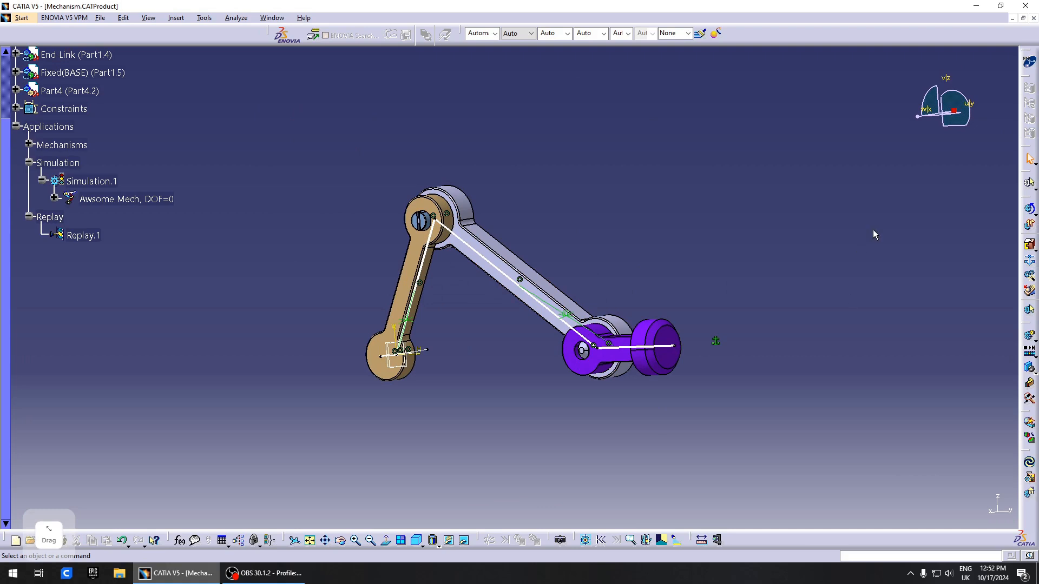
# Examine the mechanism with its joint screw from a slightly different angle and review the product's specification tree.
pyautogui.moveTo(520, 271); pyautogui.dragTo(546, 311, button='middle')
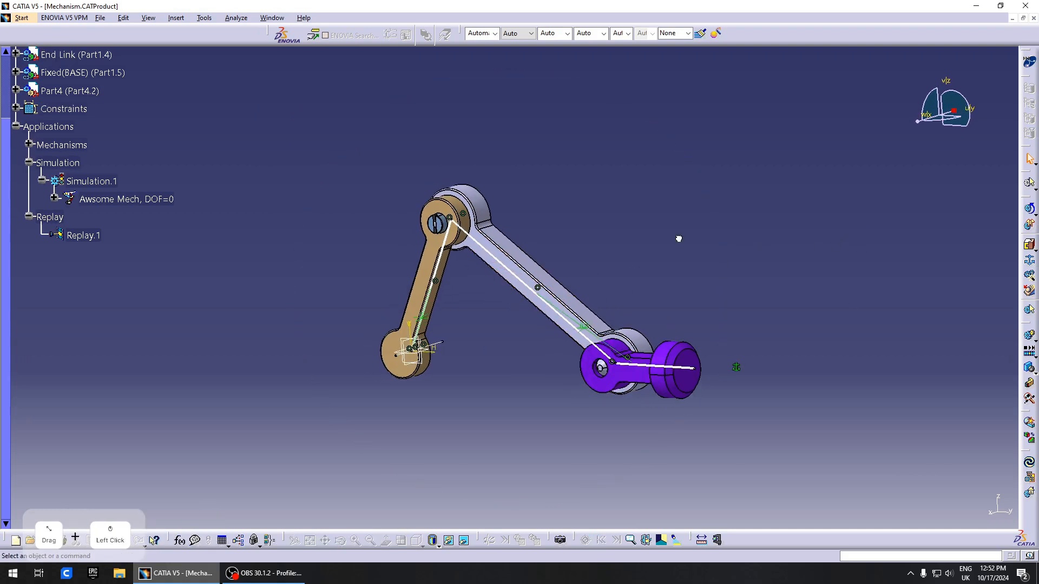
pyautogui.moveTo(443, 275); pyautogui.dragTo(388, 268, button='middle')
pyautogui.scroll(2, 389, 268)
pyautogui.scroll(1, 529, 320)
pyautogui.moveTo(514, 325)
pyautogui.mouseDown(button='middle')
pyautogui.moveTo(529, 320)
pyautogui.moveTo(517, 311)
pyautogui.mouseUp(button='middle')
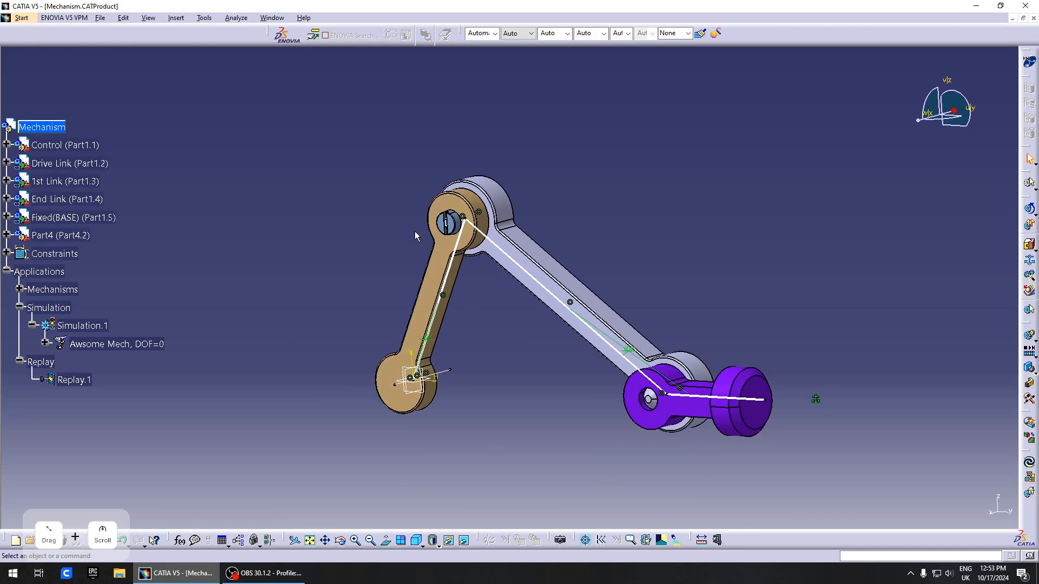
pyautogui.click(440, 266)
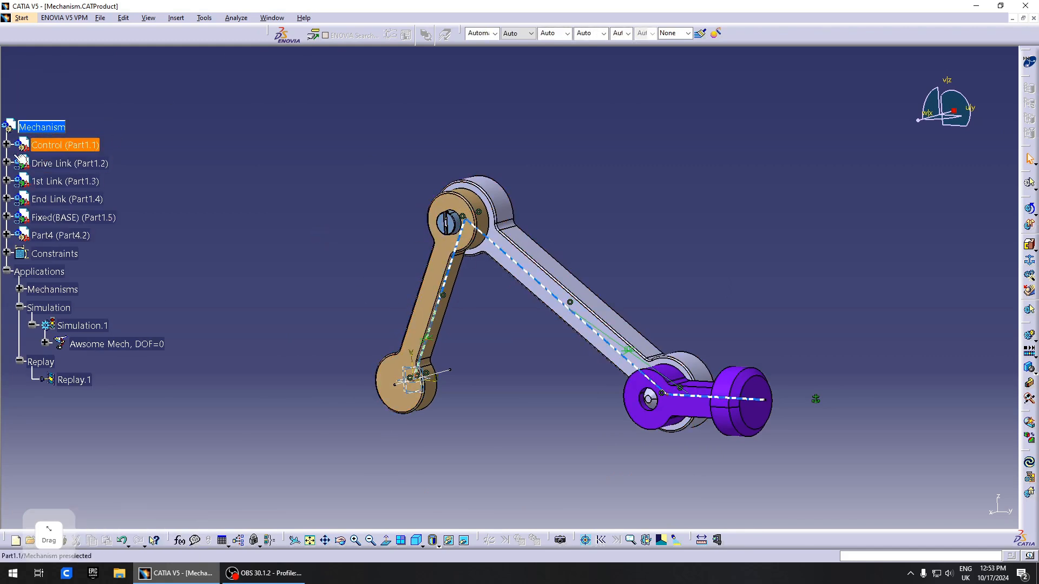
pyautogui.click(327, 264)
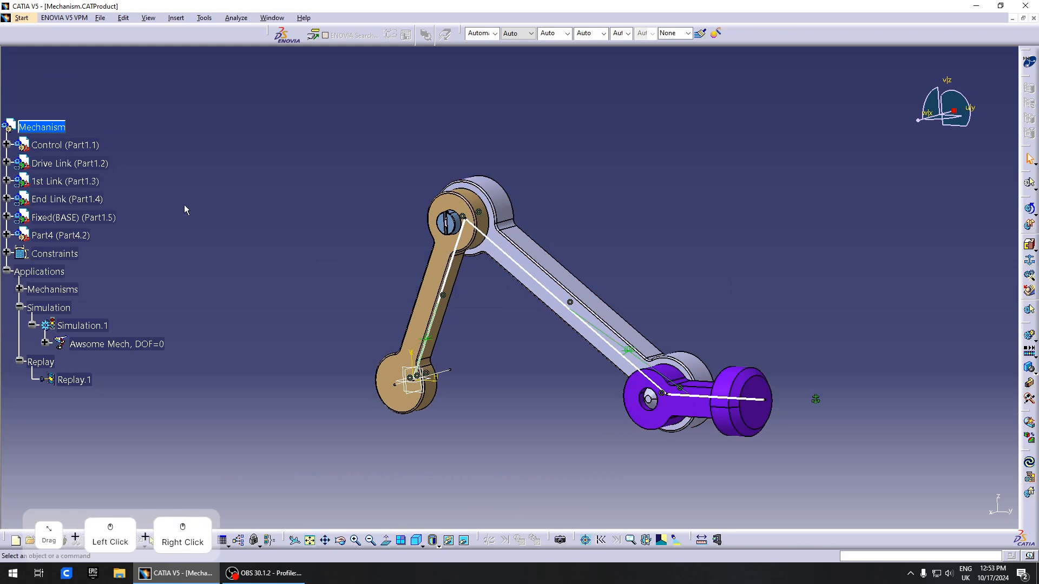
pyautogui.click(51, 183)
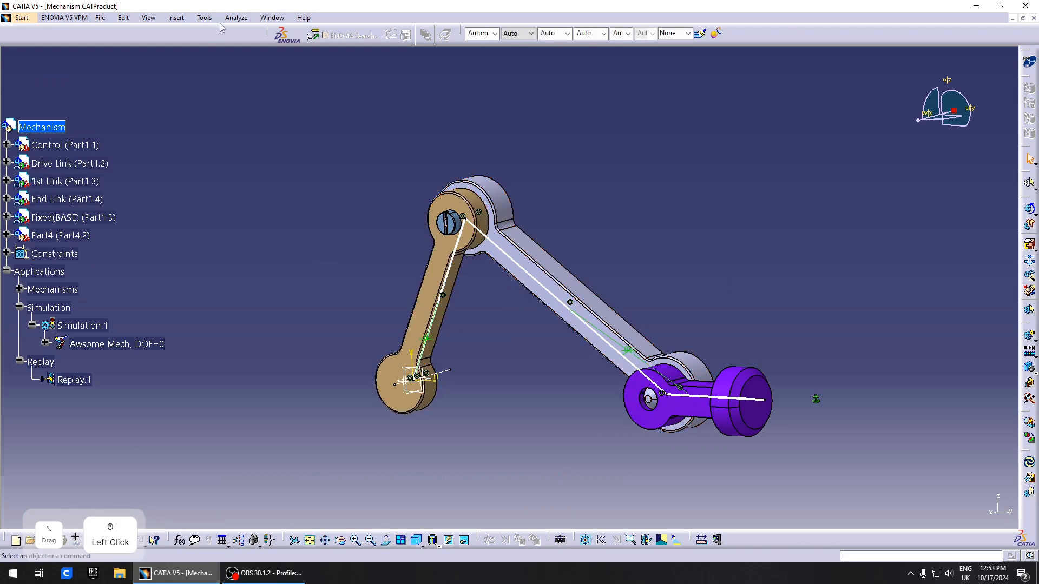
pyautogui.click(273, 18)
pyautogui.click(168, 93)
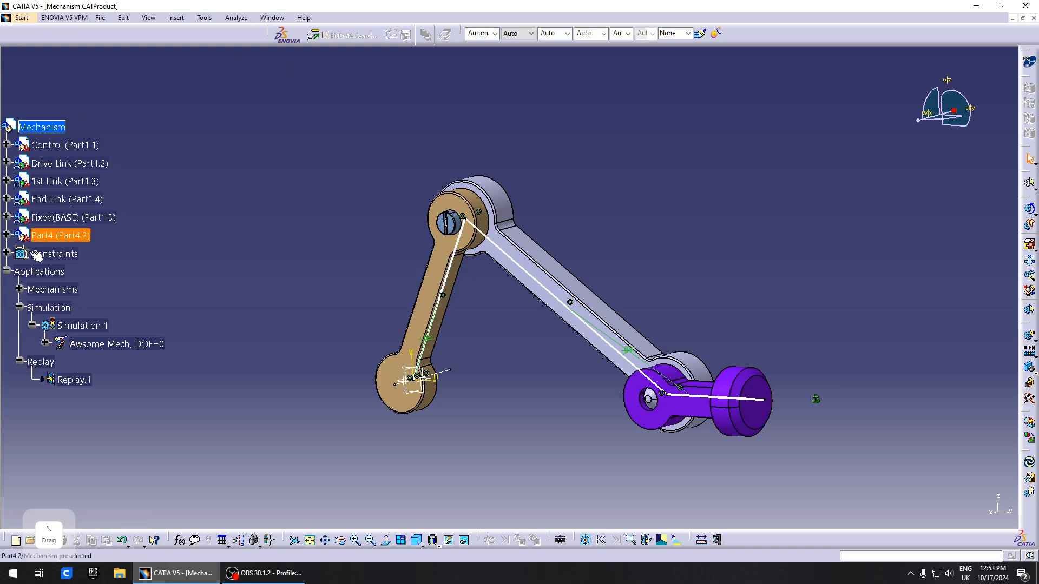
pyautogui.click(279, 204)
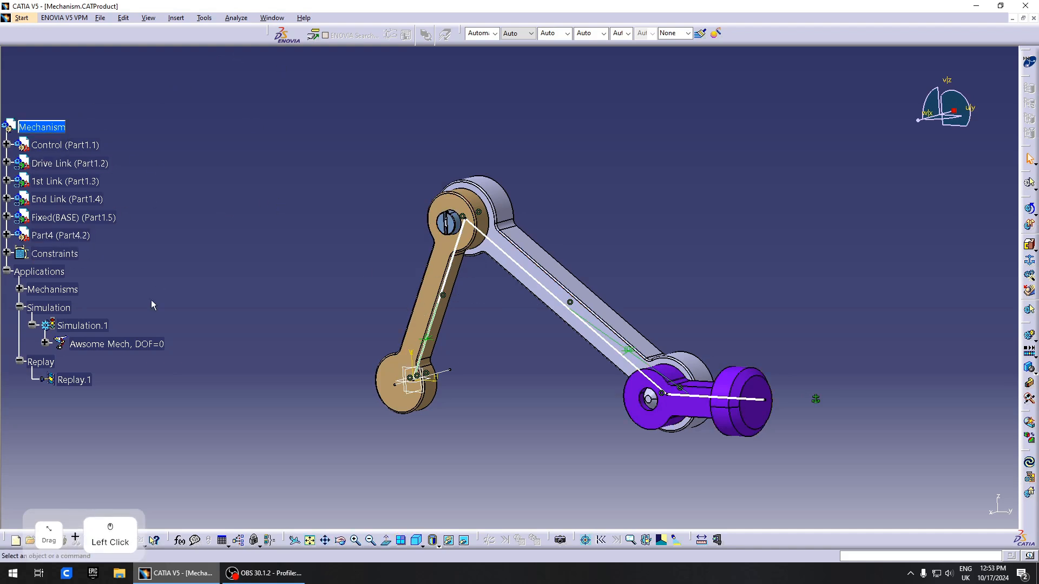
# Switch to the Kinematics.CATProduct document.
pyautogui.click(234, 18)
pyautogui.click(271, 18)
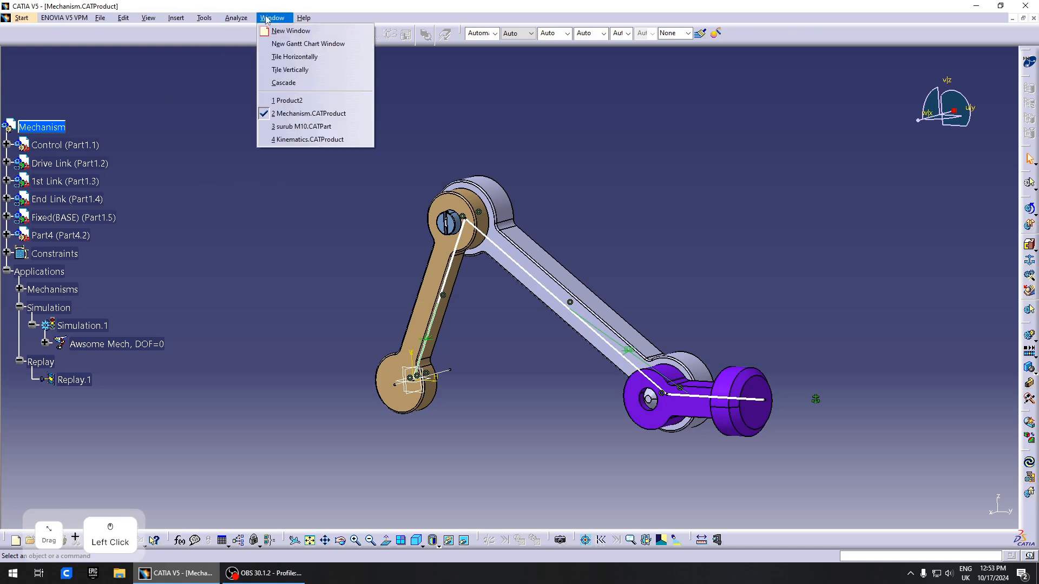
pyautogui.click(303, 140)
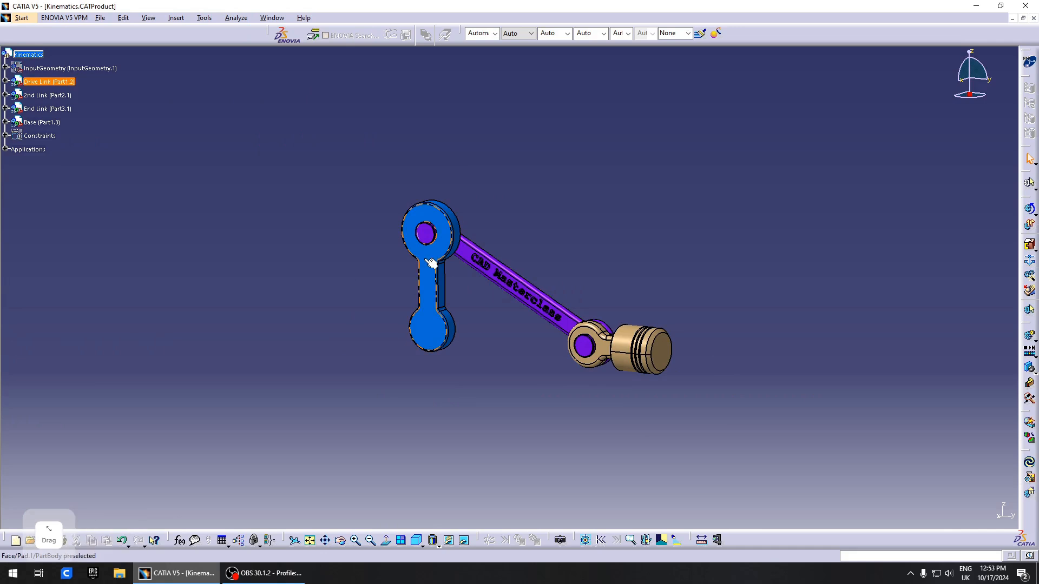
# Copy the Drive Link, 2nd Link, End Link and Base components from the Kinematics product and switch to the Mechanism.CATProduct document.
pyautogui.click(439, 238)
pyautogui.keyDown('ctrl'); pyautogui.click(534, 290); pyautogui.keyUp('ctrl')
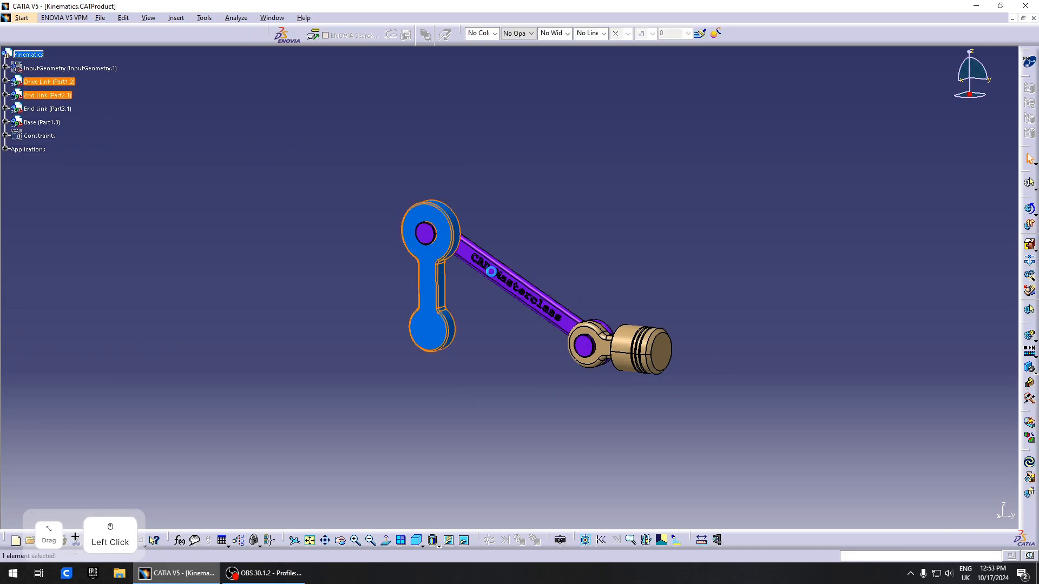
pyautogui.keyDown('ctrl'); pyautogui.click(641, 349); pyautogui.keyUp('ctrl')
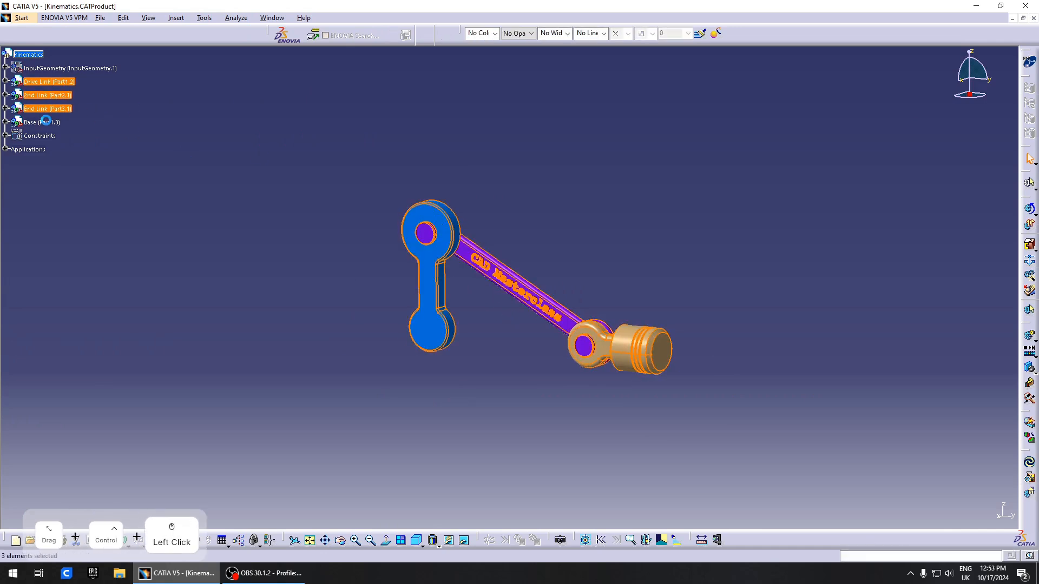
pyautogui.keyDown('ctrl'); pyautogui.click(45, 122); pyautogui.keyUp('ctrl')
pyautogui.hotkey('ctrl', 'c')
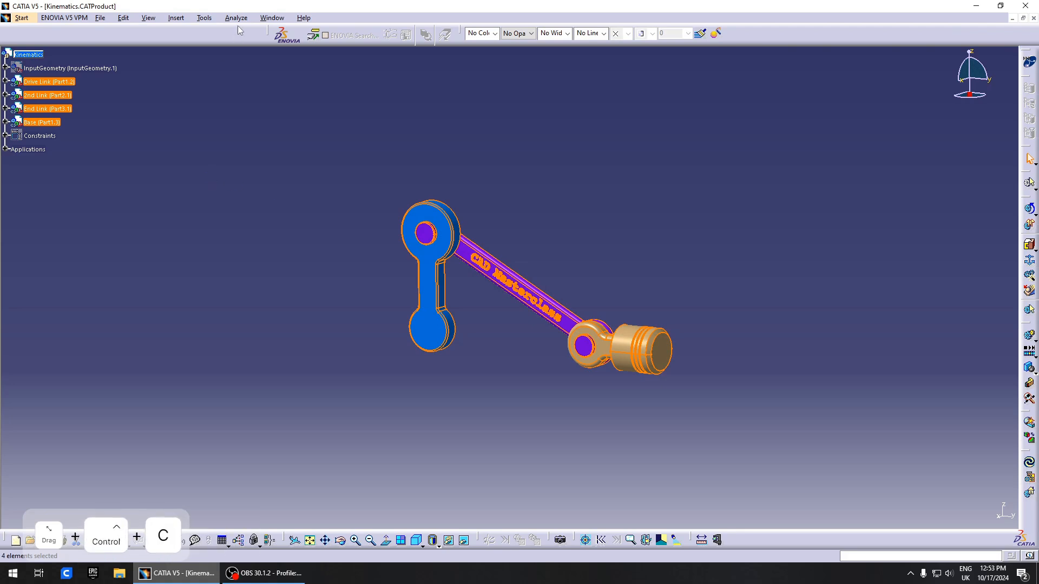
pyautogui.click(271, 17)
pyautogui.click(311, 112)
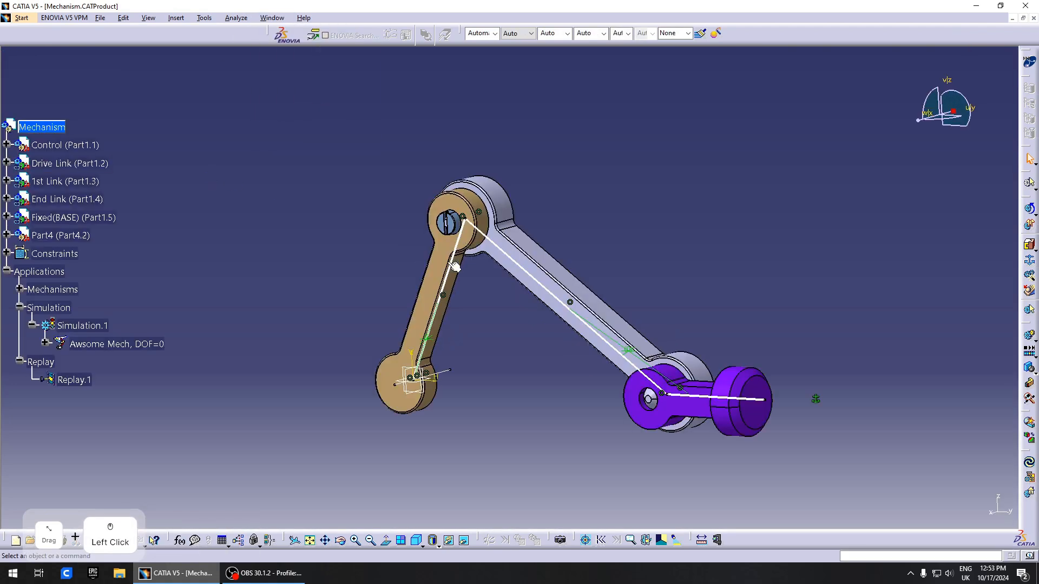
# Try a plain paste of the copied components into the Mechanism product.
pyautogui.click(42, 127)
pyautogui.hotkey('ctrl', 'v')
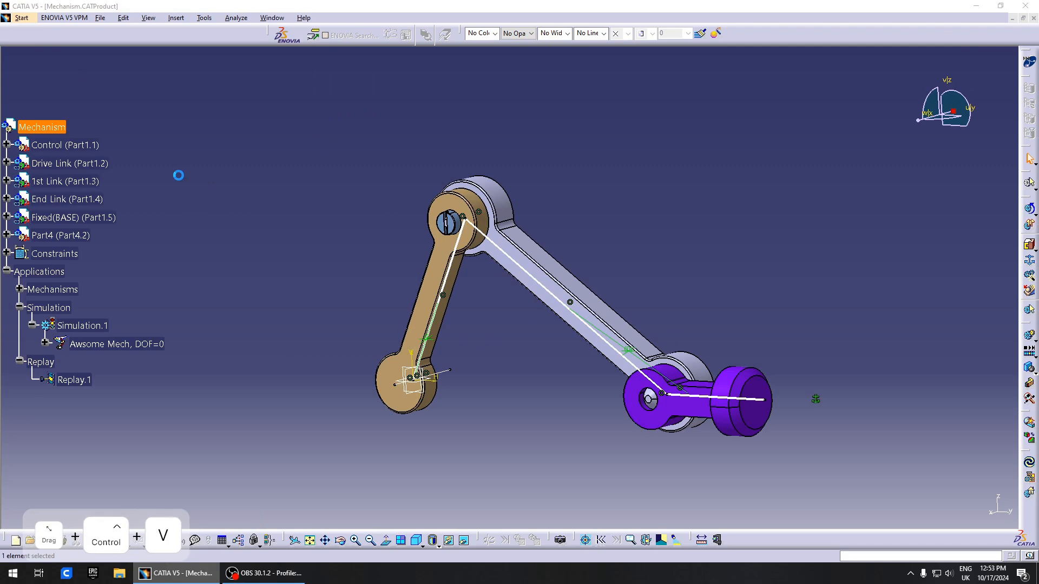
pyautogui.click(601, 311)
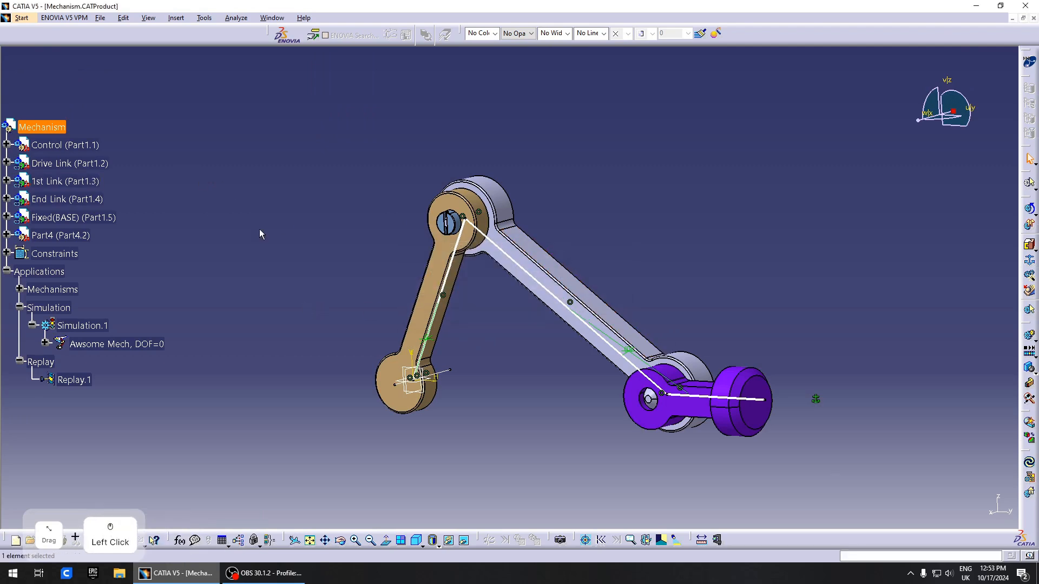
pyautogui.click(272, 17)
pyautogui.click(46, 133)
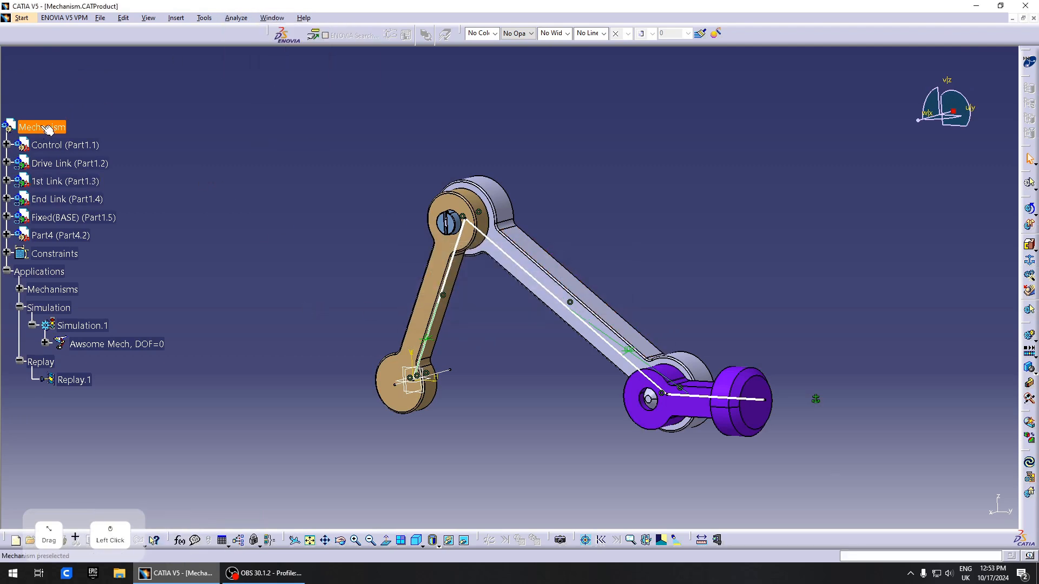
# Paste the four copied components into the Mechanism product using Paste Special with the Break Link option.
pyautogui.rightClick(42, 128)
pyautogui.click(101, 237)
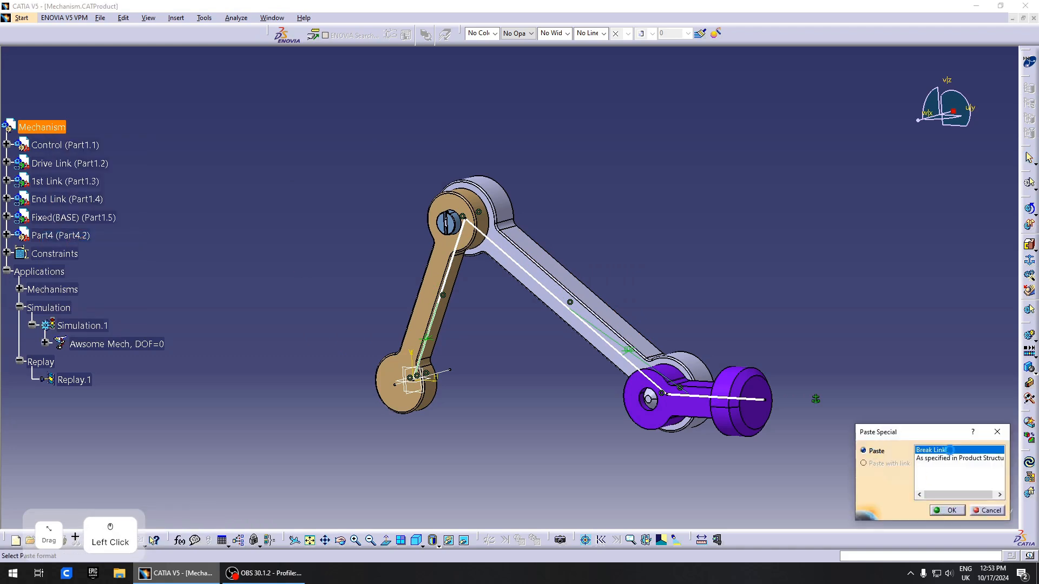
pyautogui.click(950, 509)
pyautogui.click(275, 294)
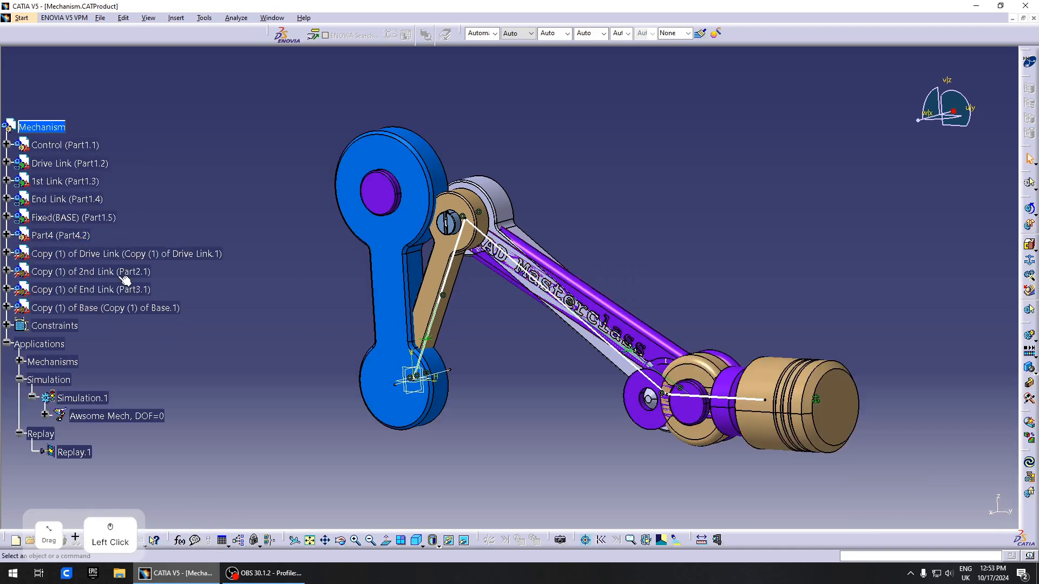
# Examine how the pasted Drive Link copy and the other copied components sit against the original mechanism links.
pyautogui.click(115, 253)
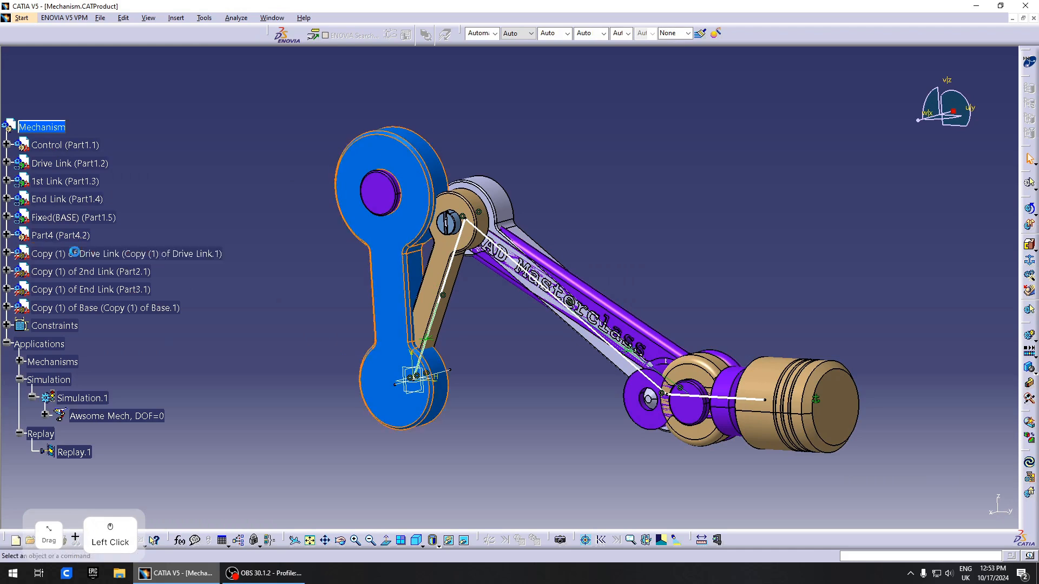
pyautogui.click(260, 339)
pyautogui.click(158, 256)
pyautogui.click(250, 273)
pyautogui.moveTo(472, 330); pyautogui.dragTo(428, 244, button='middle')
pyautogui.click(422, 232)
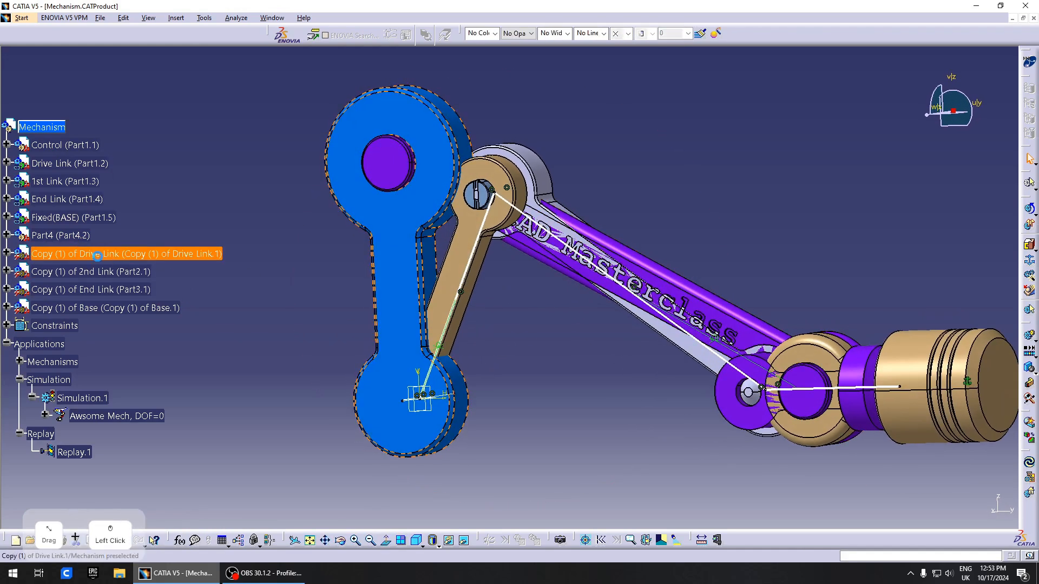
pyautogui.click(149, 256)
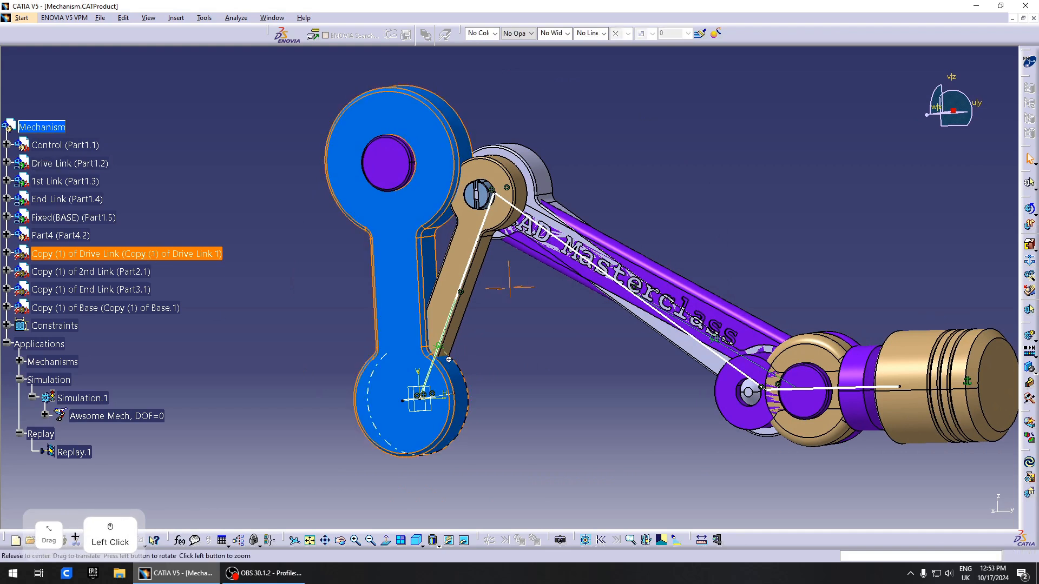
pyautogui.moveTo(448, 360); pyautogui.dragTo(406, 358, button='middle')
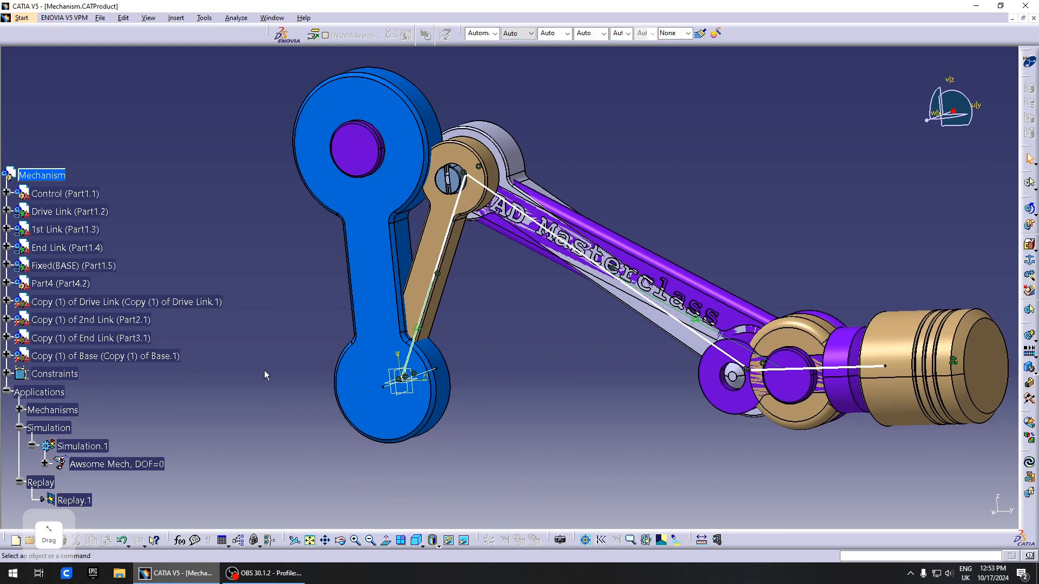
pyautogui.moveTo(527, 346); pyautogui.dragTo(535, 373, button='middle')
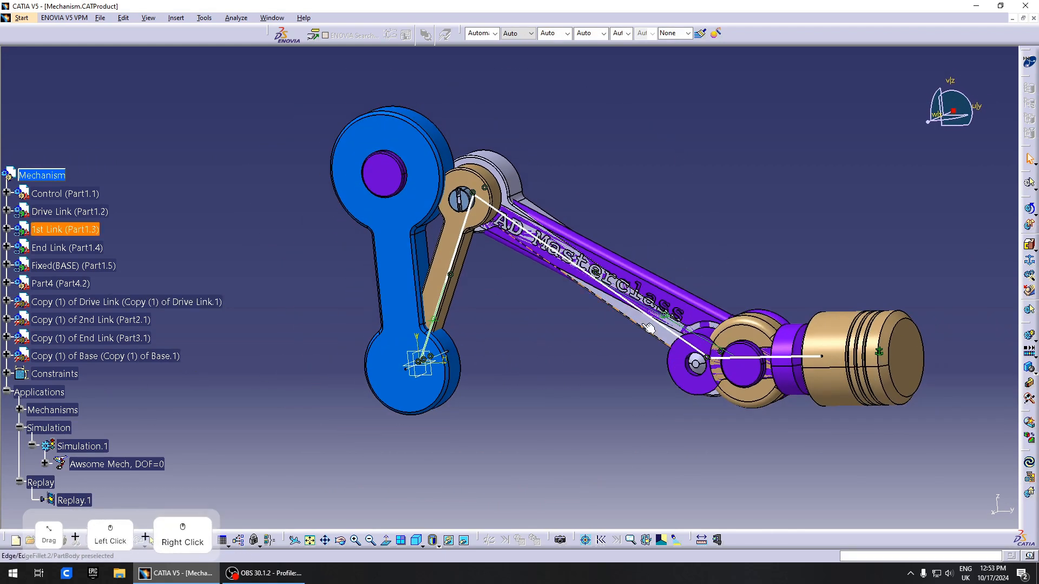
# Start a Mechanism Dressup and create a new dressup for the Awsome Mech mechanism.
pyautogui.click(1030, 226)
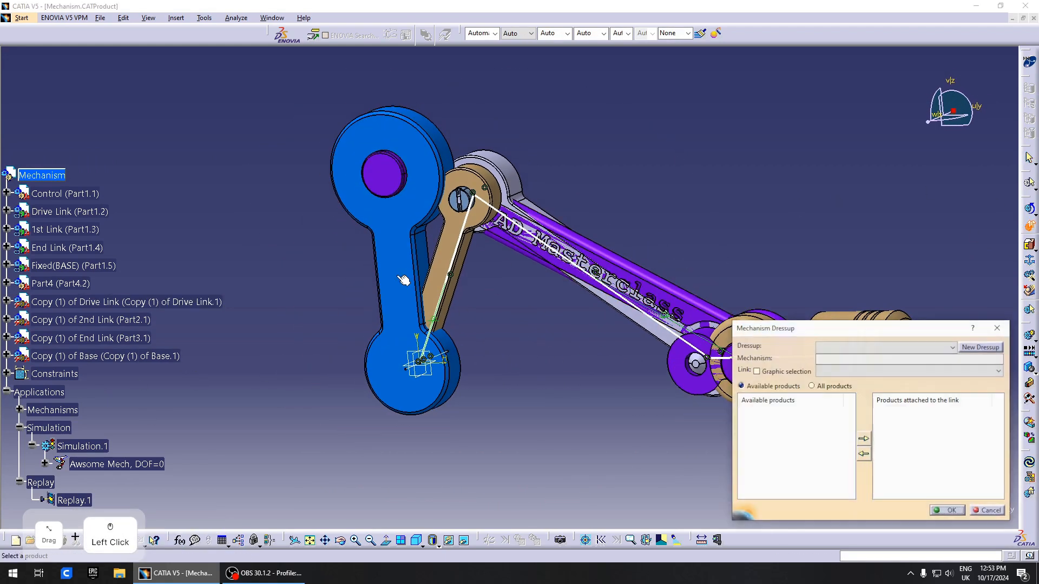
pyautogui.click(972, 354)
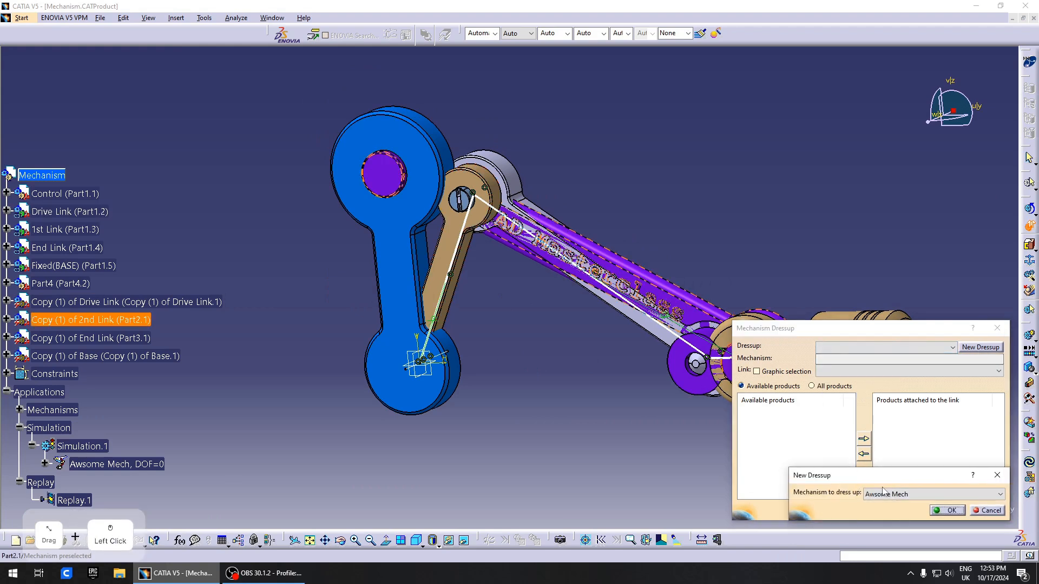
pyautogui.click(901, 495)
pyautogui.click(950, 513)
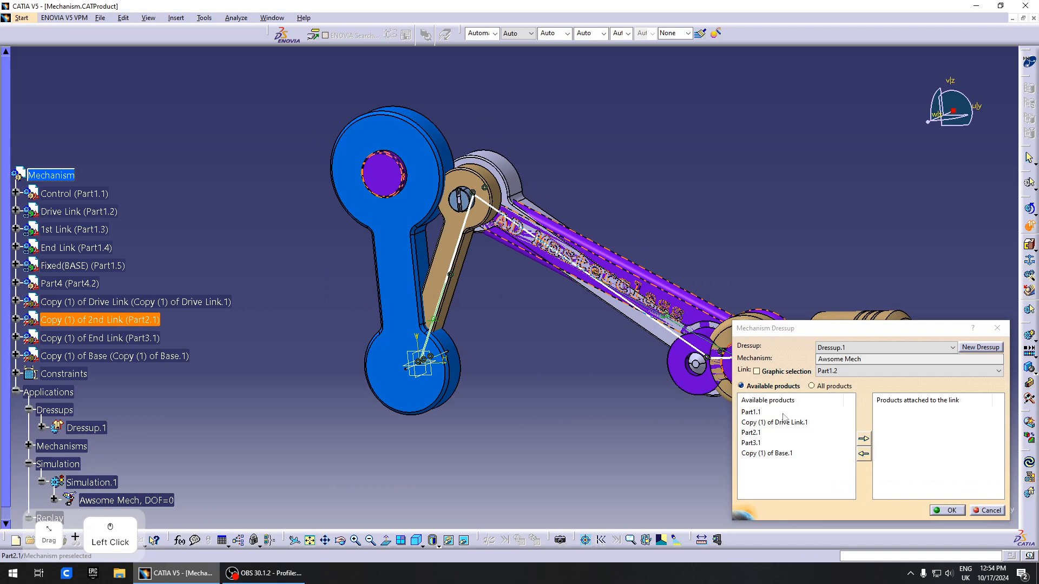
# Attach Copy (1) of Drive Link.1 to the link Part1.2 in the dressup.
pyautogui.click(862, 373)
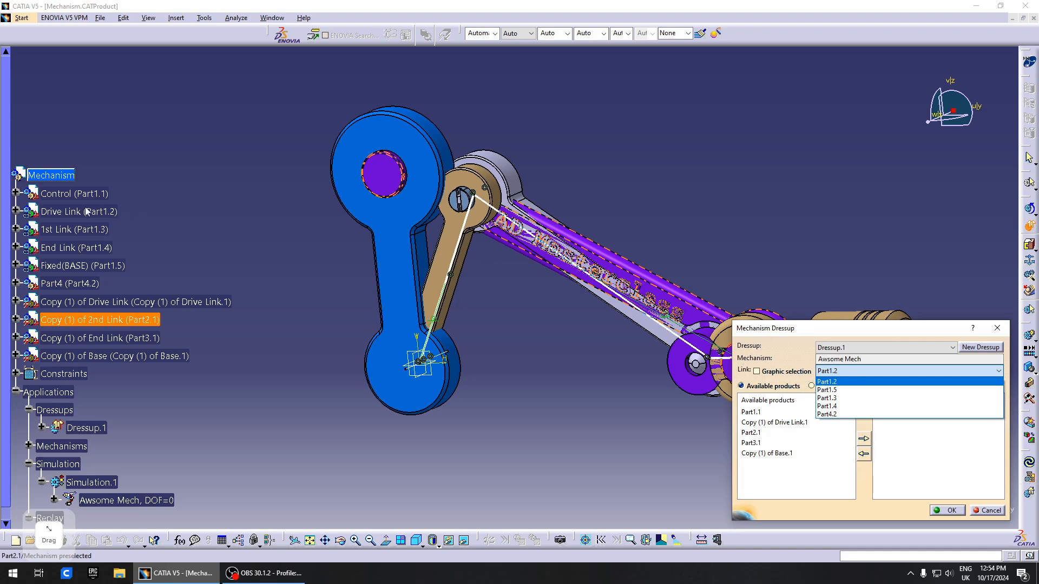
pyautogui.click(853, 382)
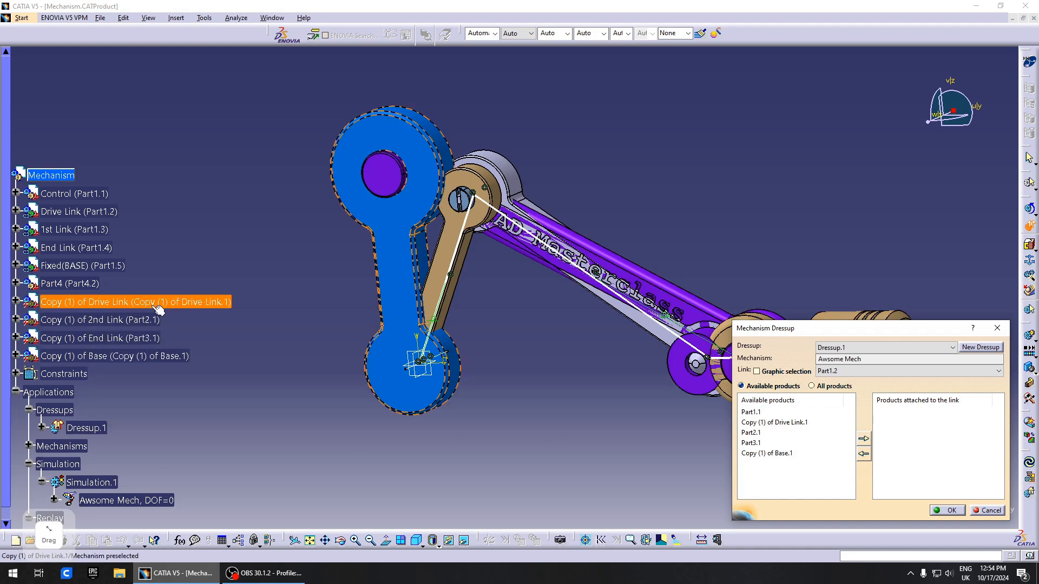
pyautogui.click(780, 424)
pyautogui.click(864, 439)
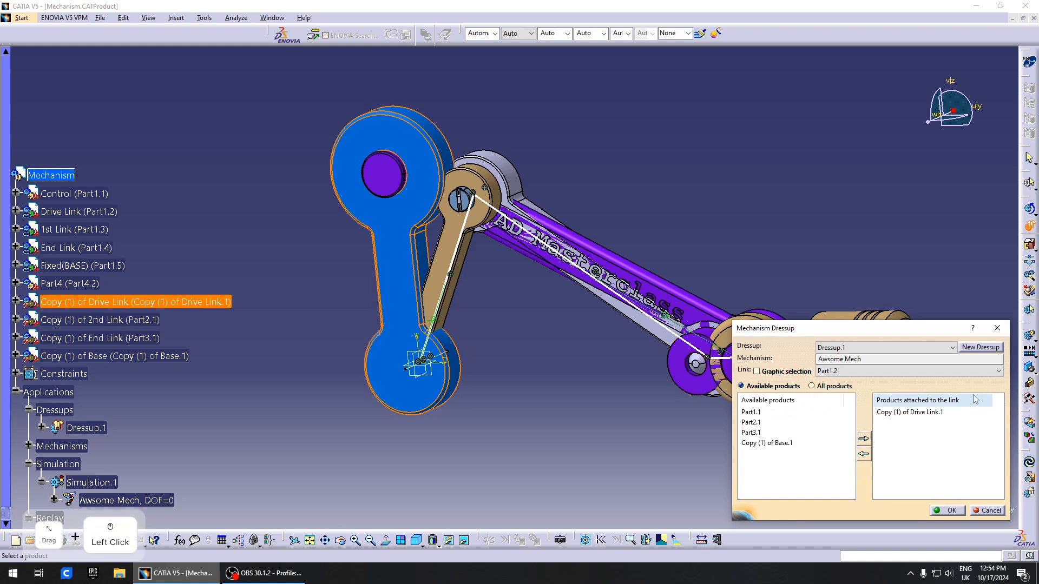
# Set the dressup link to Part1.3 and attach the 2nd Link copy, Part2.1, to it.
pyautogui.click(858, 372)
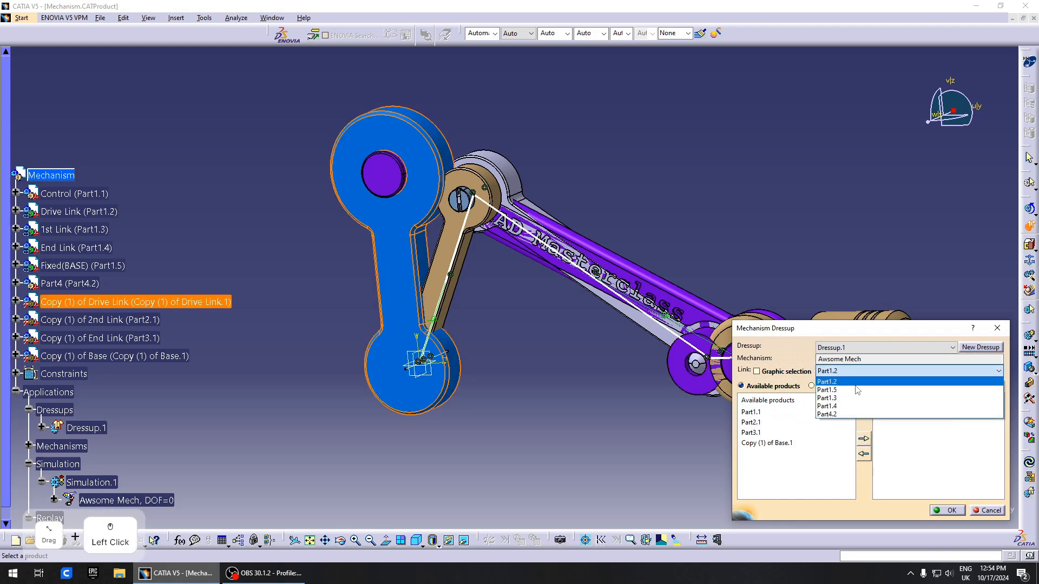
pyautogui.click(860, 391)
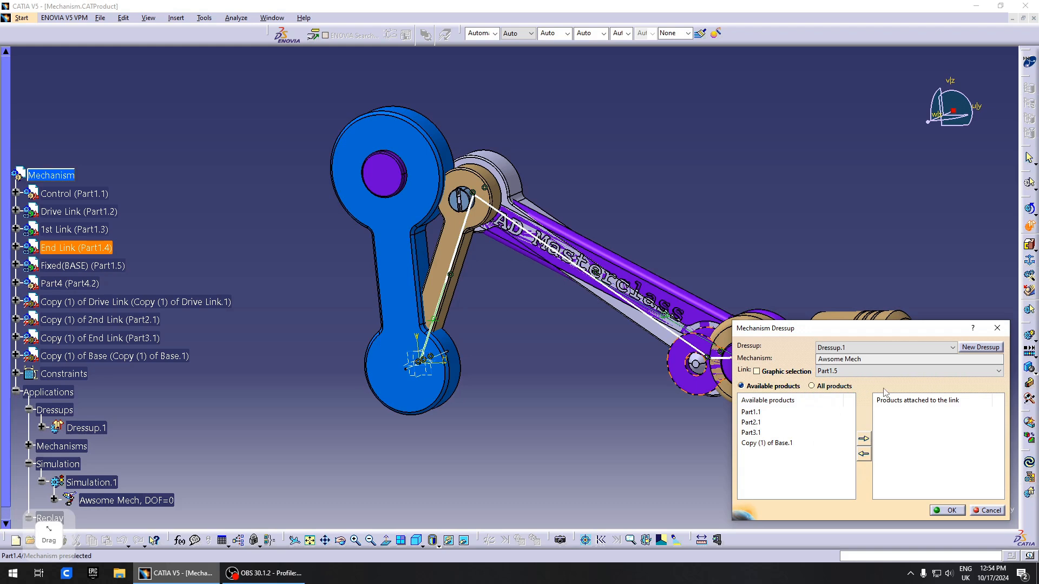
pyautogui.click(872, 372)
pyautogui.click(859, 398)
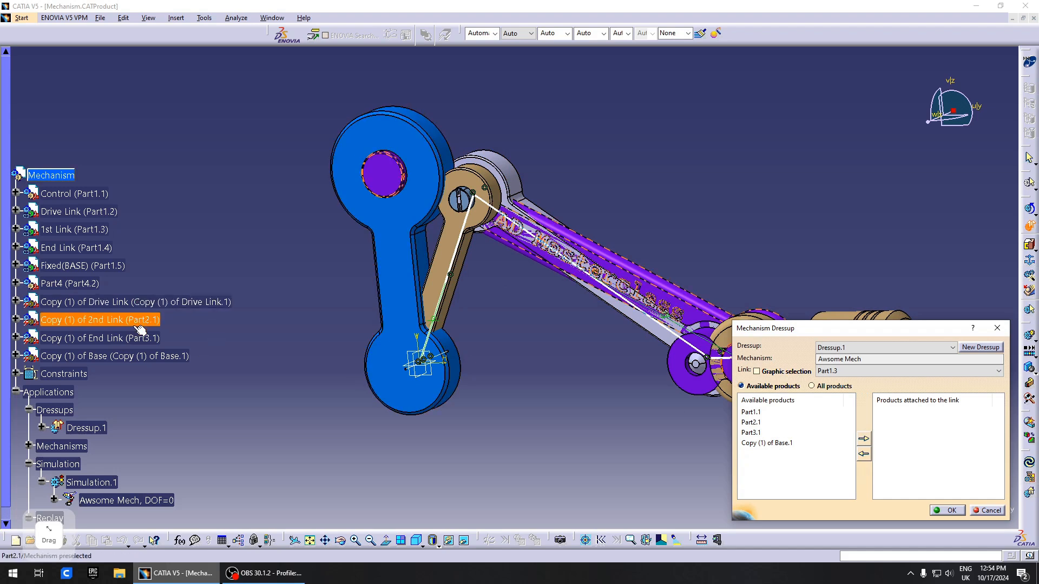
pyautogui.click(751, 423)
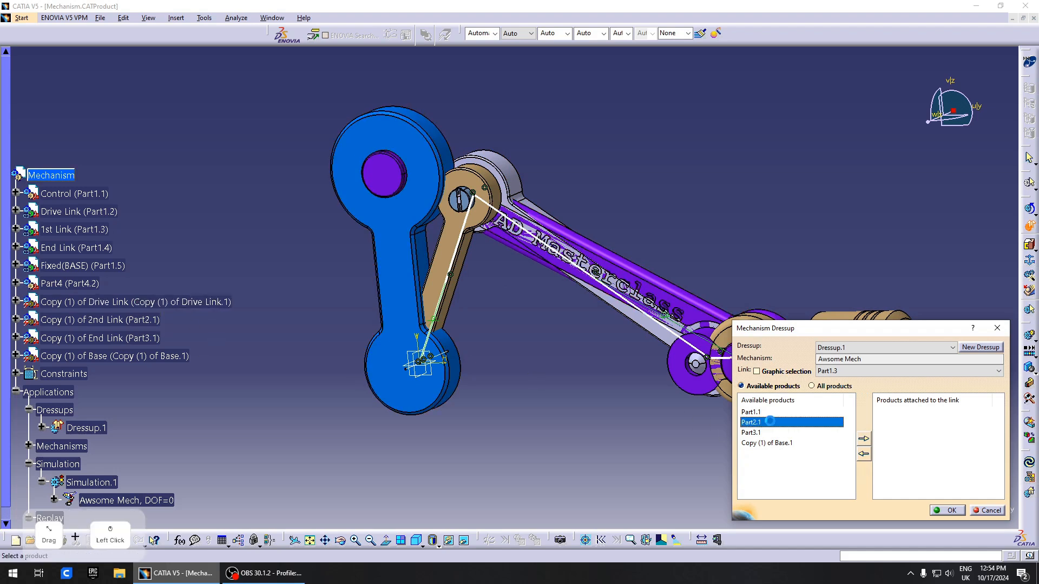
pyautogui.click(865, 438)
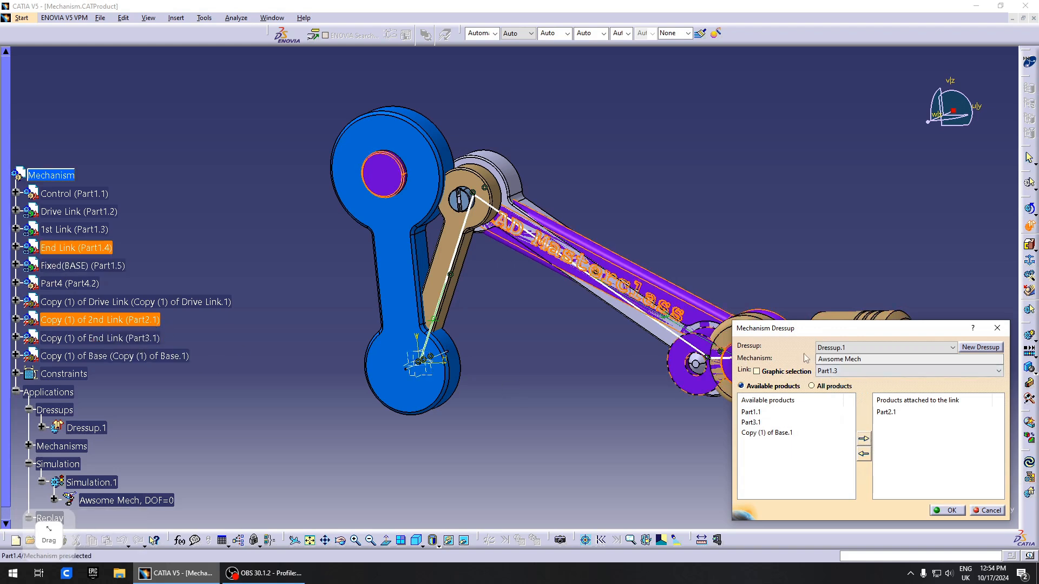
# Attach the End Link copy, Part3.1, to the link Part1.4 and accept the mechanism dressup.
pyautogui.click(847, 371)
pyautogui.click(848, 406)
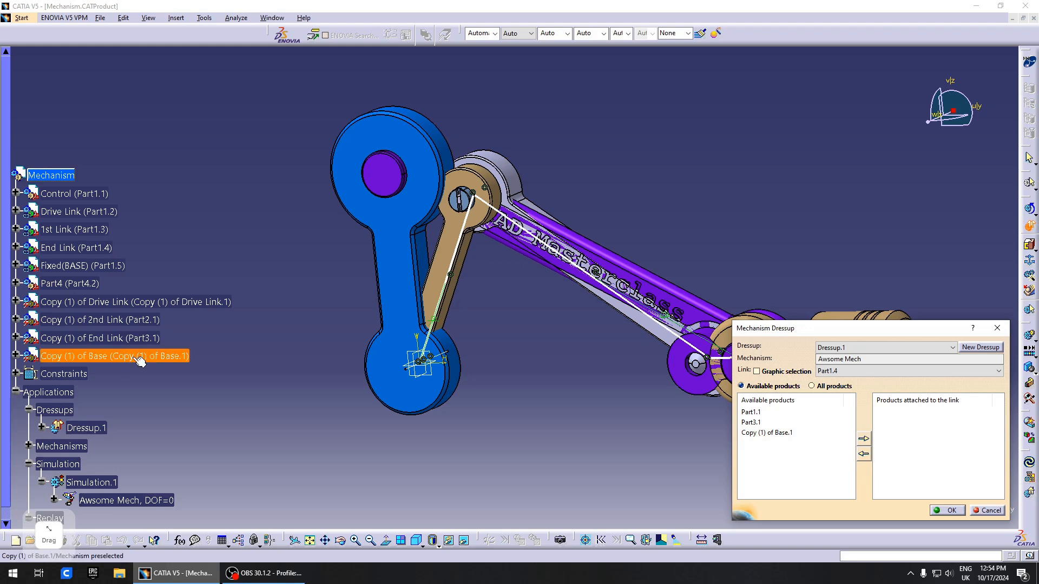
pyautogui.moveTo(681, 377); pyautogui.dragTo(407, 331, button='middle')
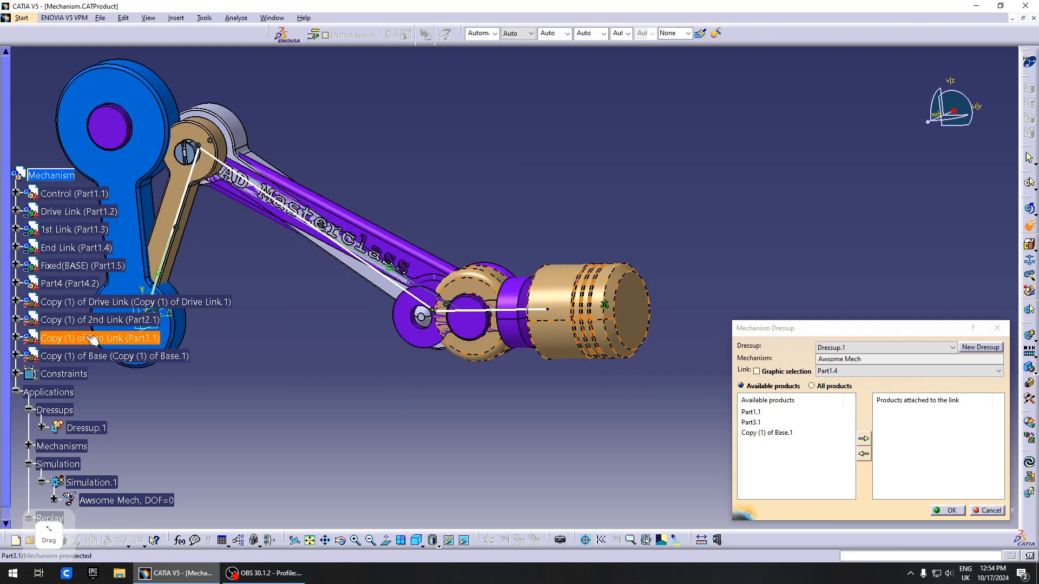
pyautogui.click(751, 422)
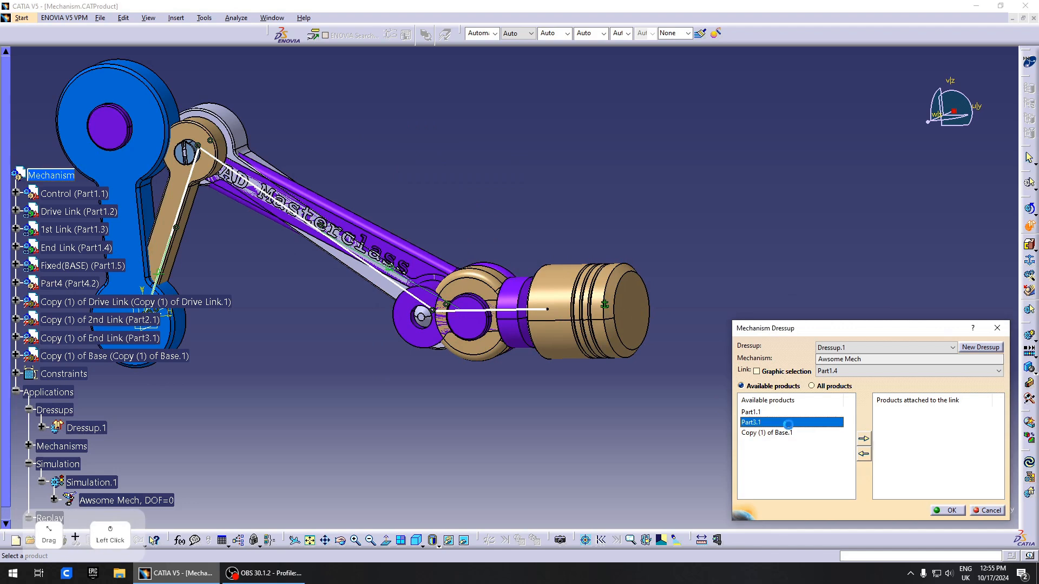
pyautogui.click(863, 438)
pyautogui.moveTo(606, 424); pyautogui.dragTo(574, 403, button='middle')
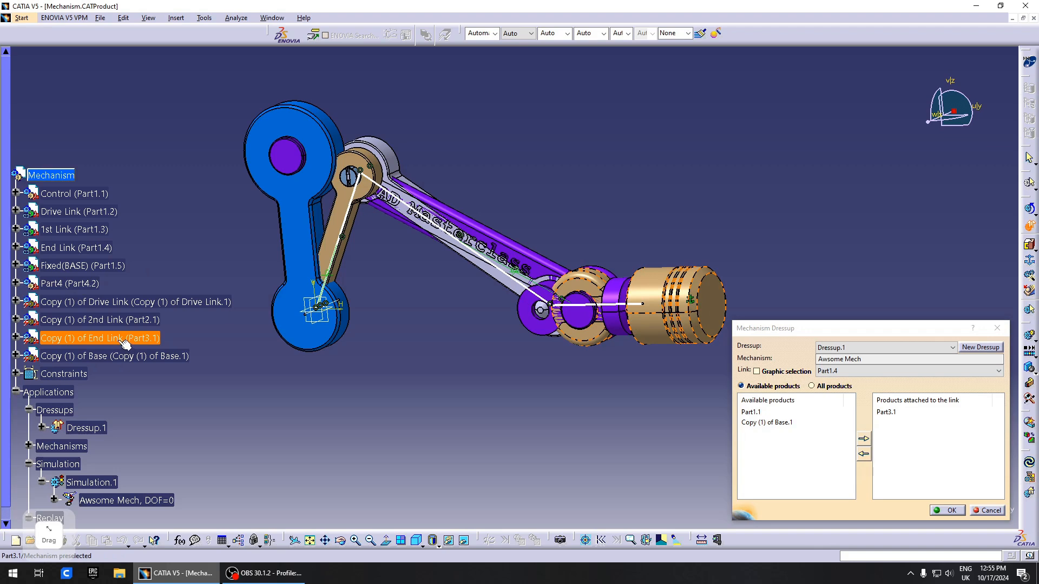
pyautogui.moveTo(595, 391); pyautogui.dragTo(383, 413, button='middle')
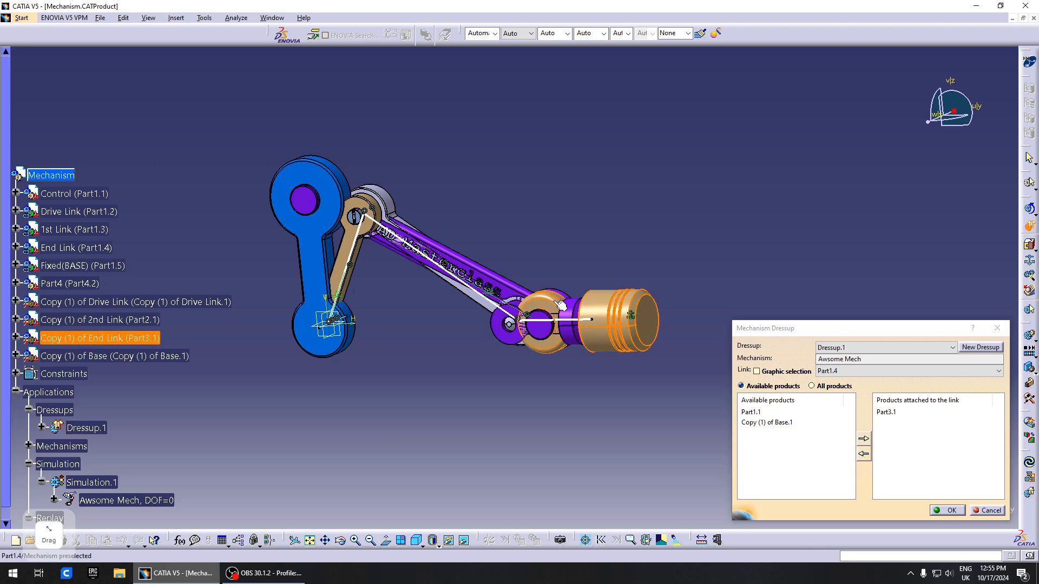
pyautogui.click(951, 511)
# Open the Awsome Mech simulation under Dressup.1 and vary Command.1 to check how the dressed-up parts move.
pyautogui.scroll(-3, 291, 380)
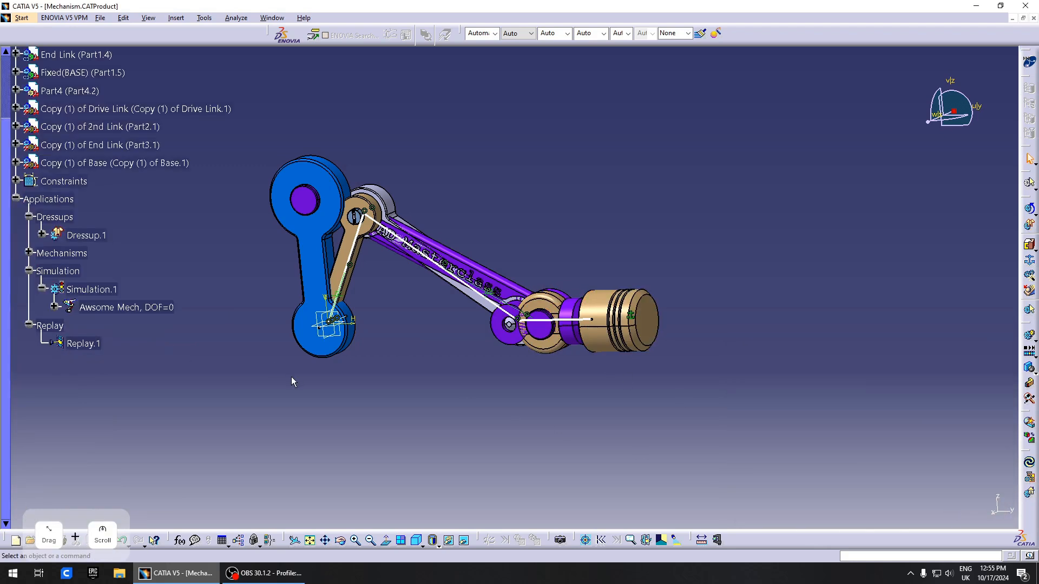
pyautogui.scroll(1, 114, 324)
pyautogui.click(96, 286)
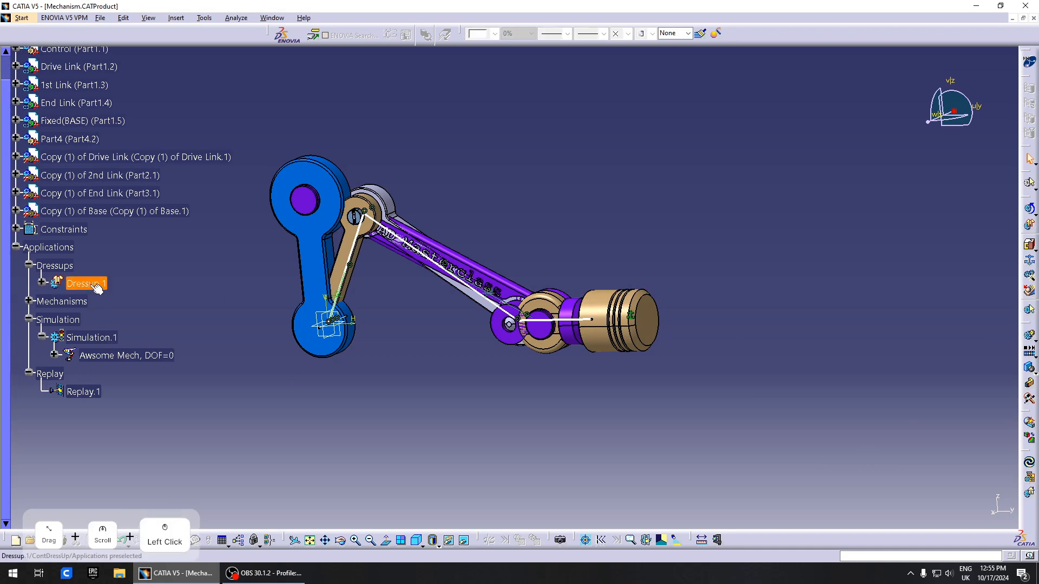
pyautogui.click(42, 282)
pyautogui.scroll(-1, 272, 379)
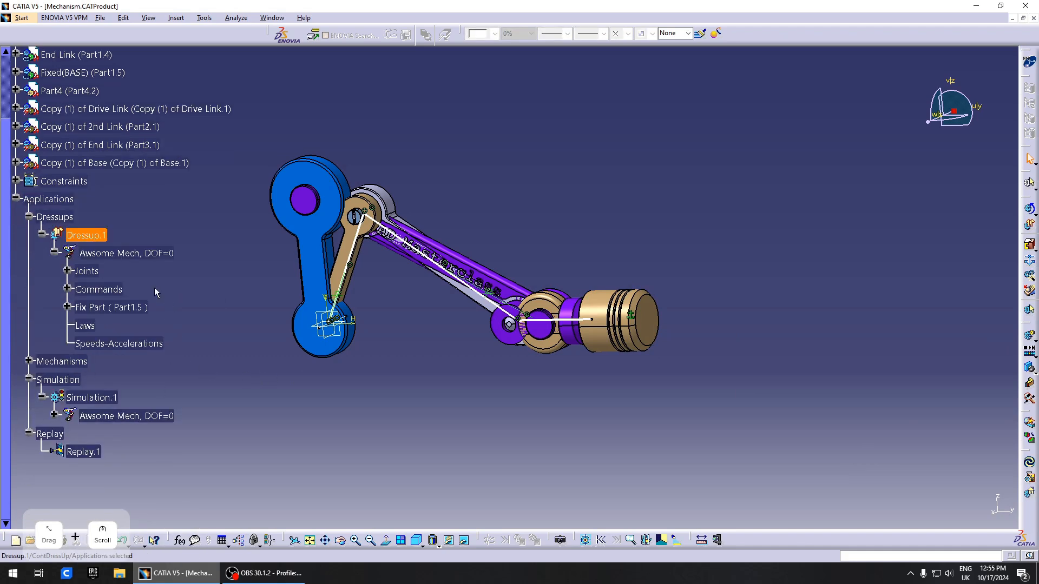
pyautogui.doubleClick(122, 254)
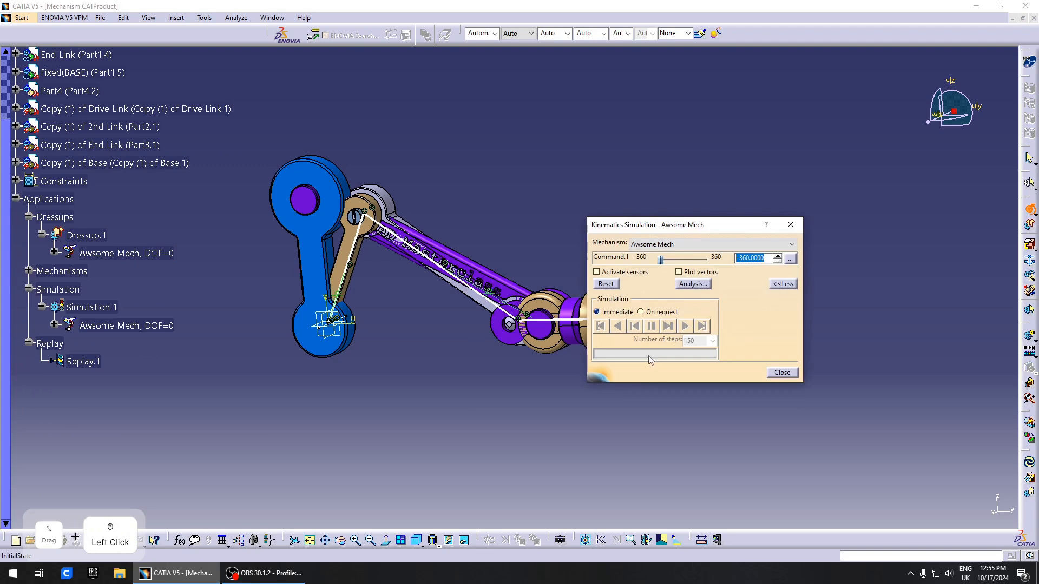
pyautogui.moveTo(661, 261)
pyautogui.mouseDown()
pyautogui.moveTo(710, 271)
pyautogui.moveTo(659, 269)
pyautogui.mouseUp()
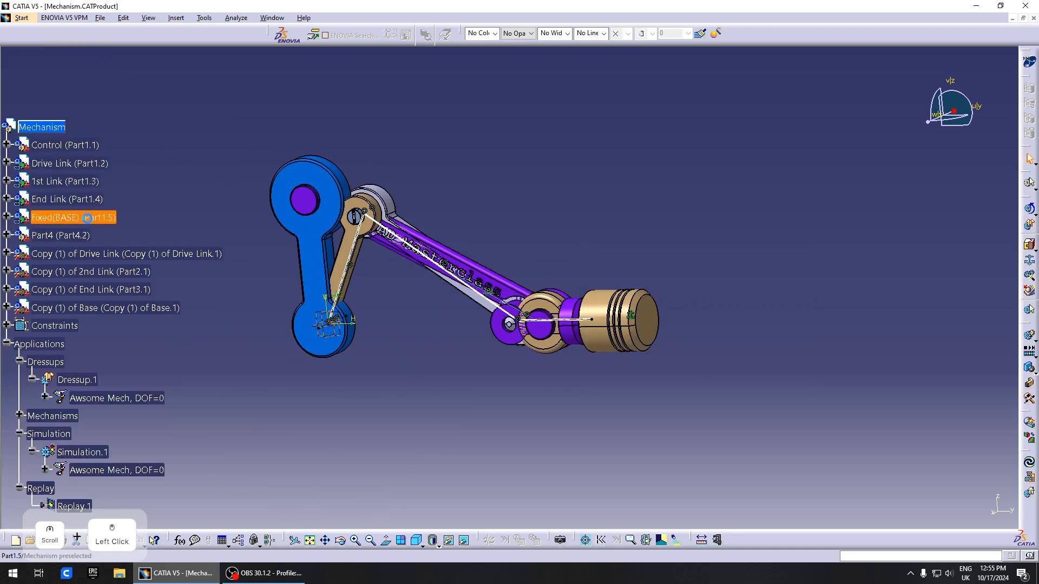
# Hide the original skeleton parts Control, Drive Link, 1st Link, End Link and Fixed(BASE), along with Part4.
pyautogui.keyDown('shift'); pyautogui.click(66, 145); pyautogui.keyUp('shift')
pyautogui.rightClick(66, 147)
pyautogui.click(105, 184)
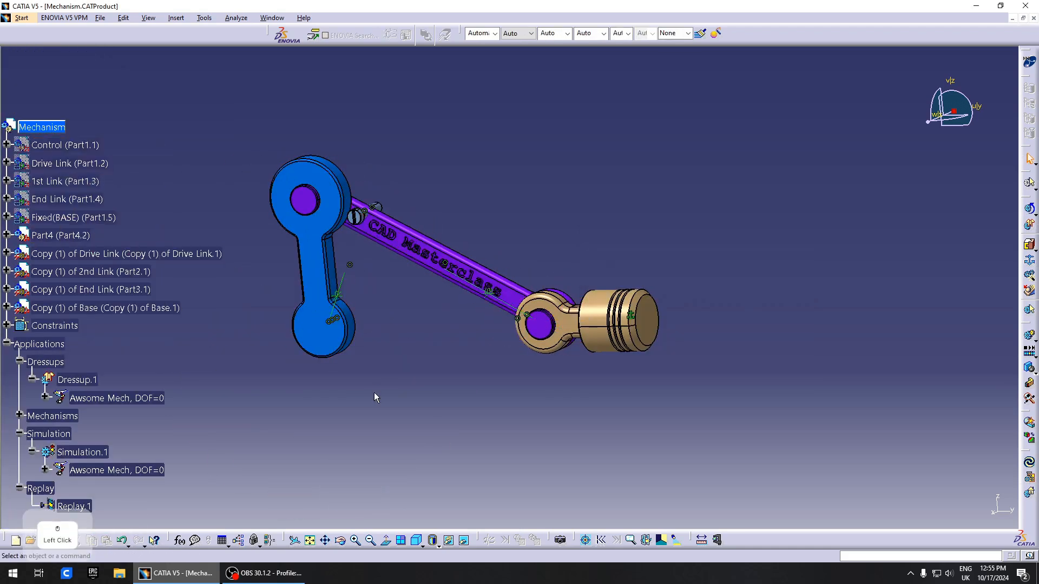
pyautogui.moveTo(306, 367); pyautogui.dragTo(445, 287, button='middle')
pyautogui.rightClick(63, 238)
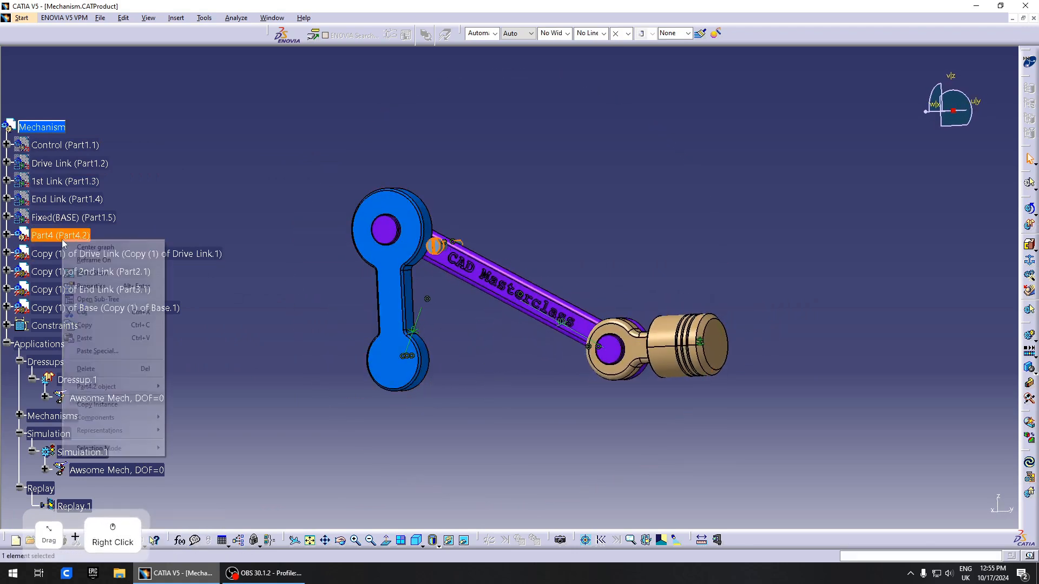
pyautogui.click(110, 275)
# Play the Awsome Mech simulation forward and backward to check the motion of the detailed links, and close the simulation.
pyautogui.click(619, 327)
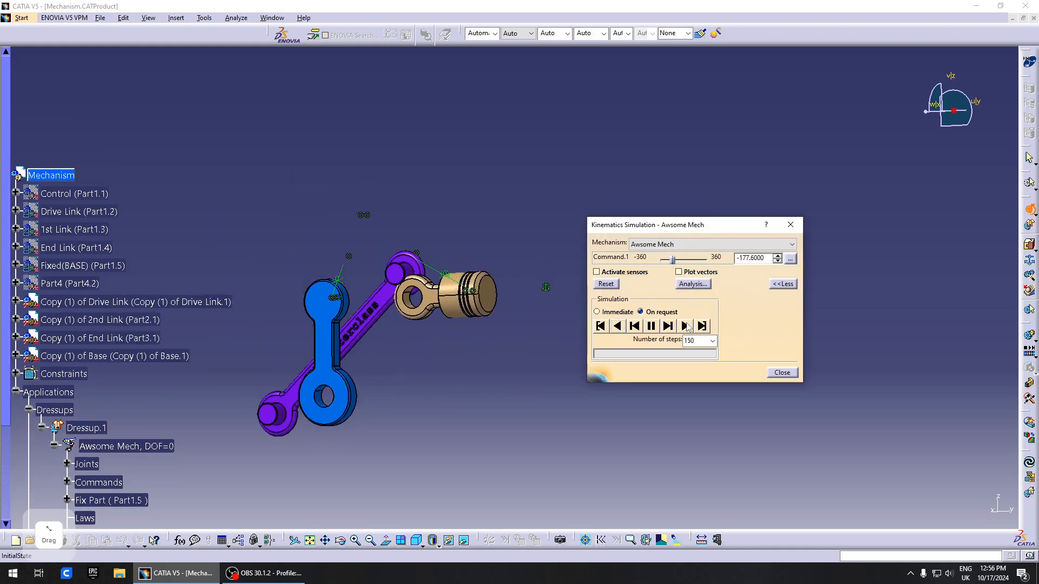
pyautogui.click(685, 326)
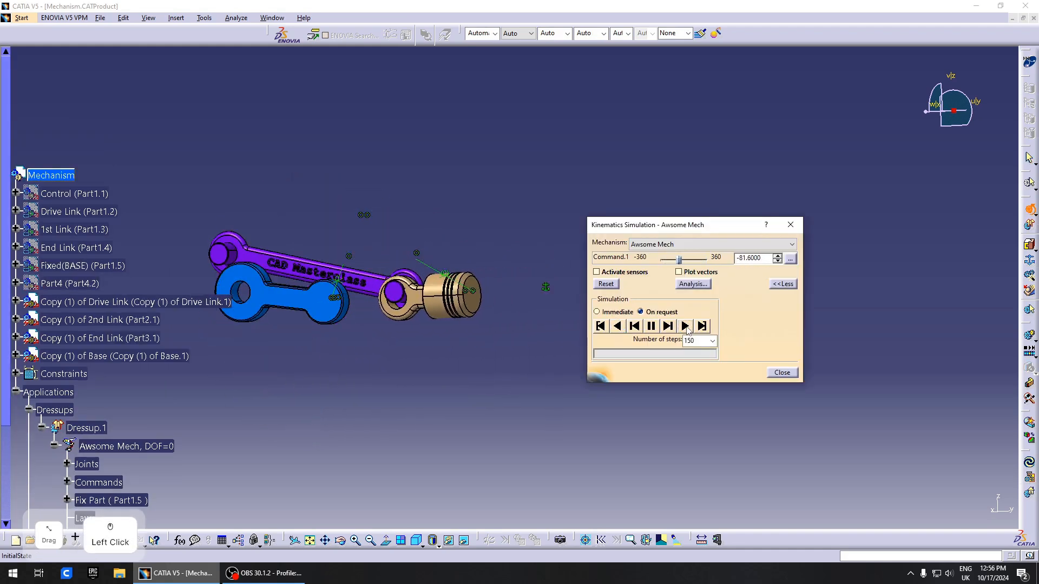
pyautogui.click(686, 327)
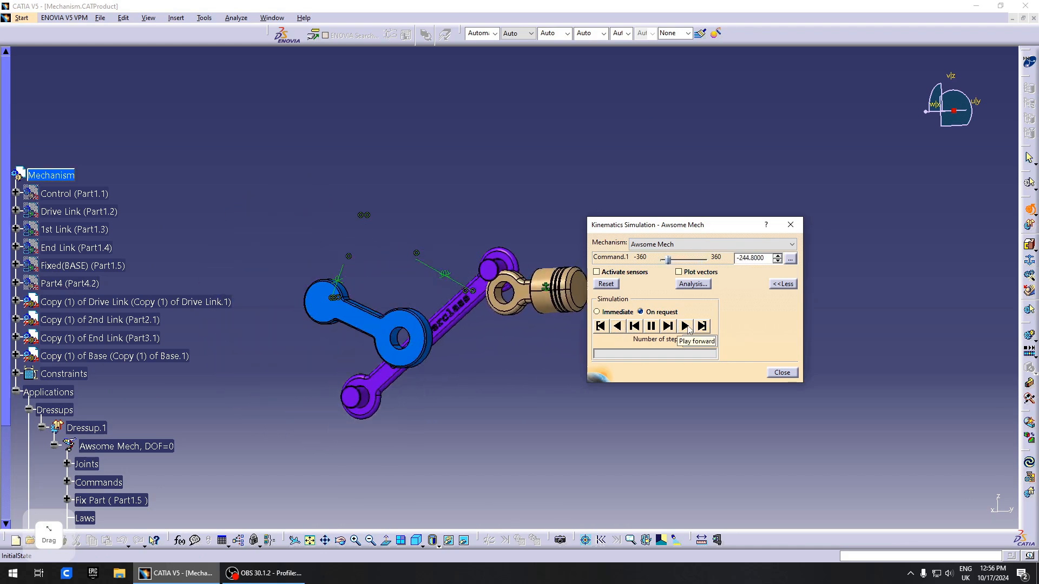
pyautogui.click(687, 327)
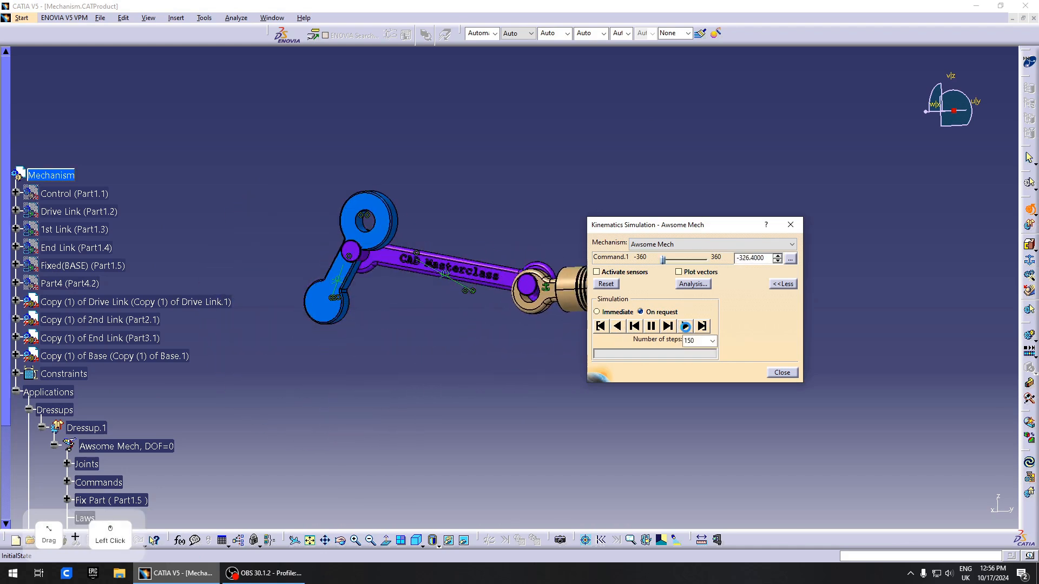
pyautogui.click(618, 327)
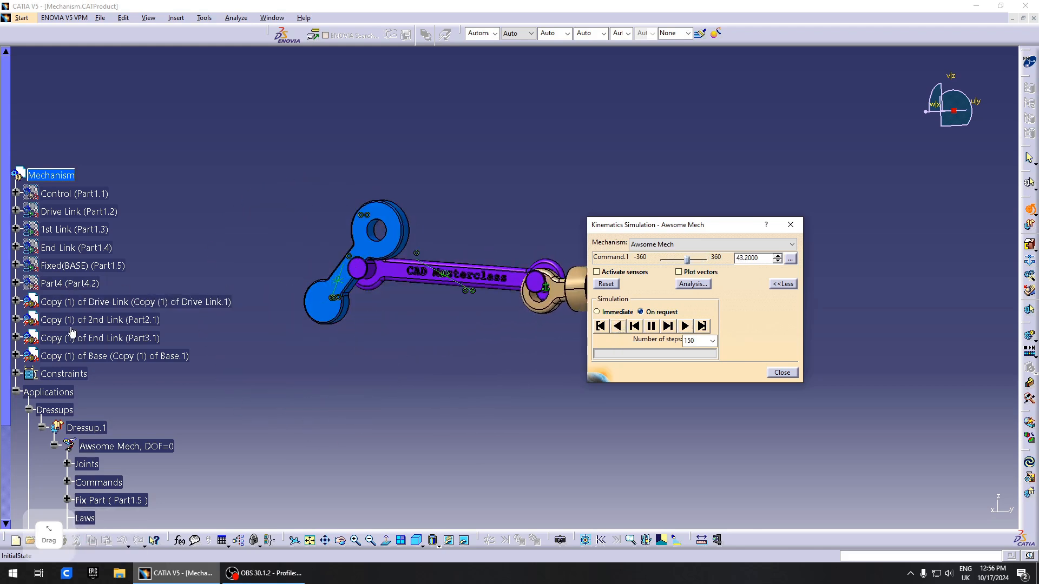
pyautogui.click(150, 316)
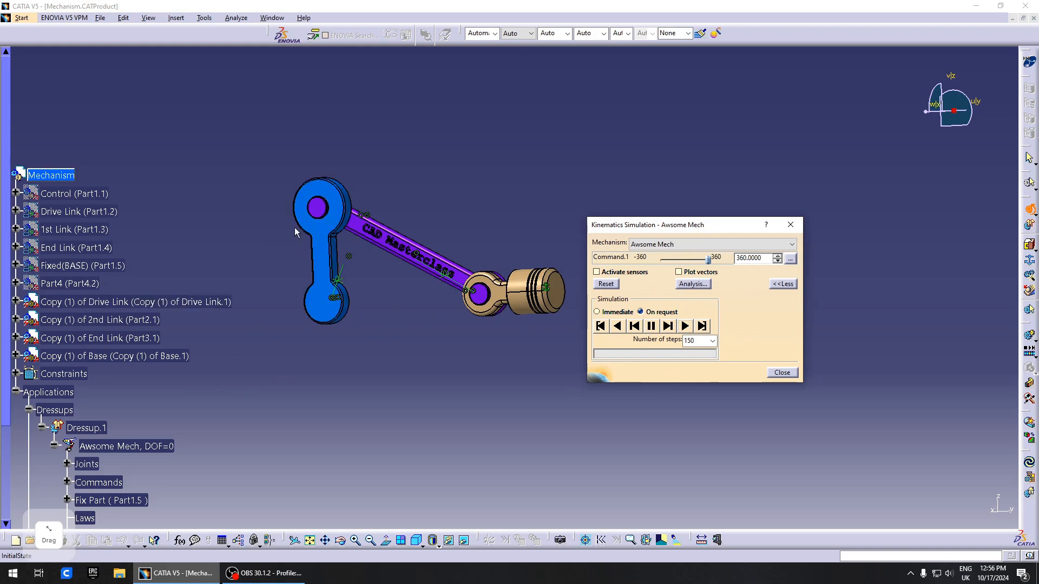
pyautogui.click(617, 326)
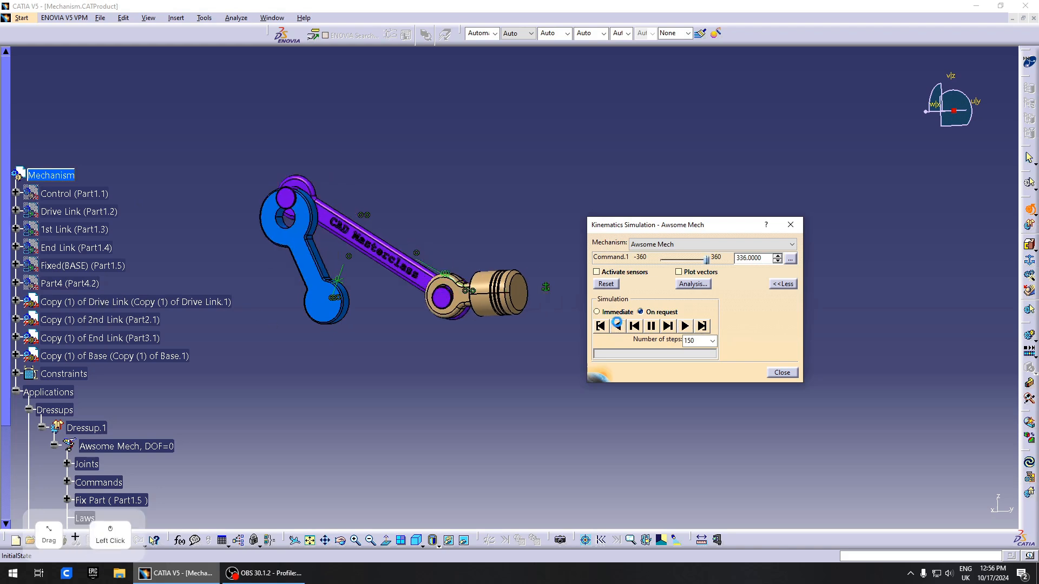
pyautogui.click(782, 372)
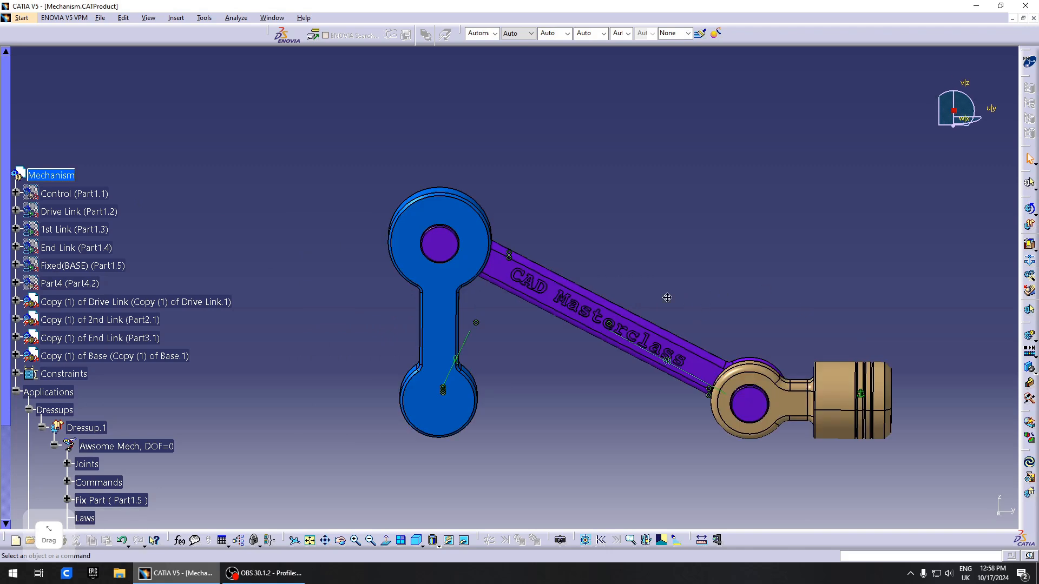
pyautogui.moveTo(667, 298); pyautogui.dragTo(534, 330, button='middle')
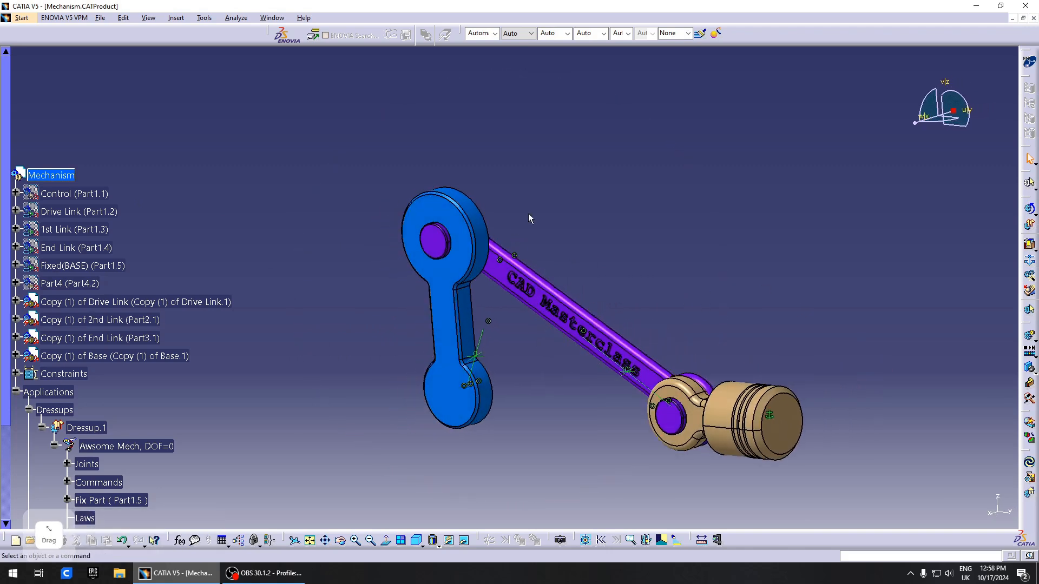